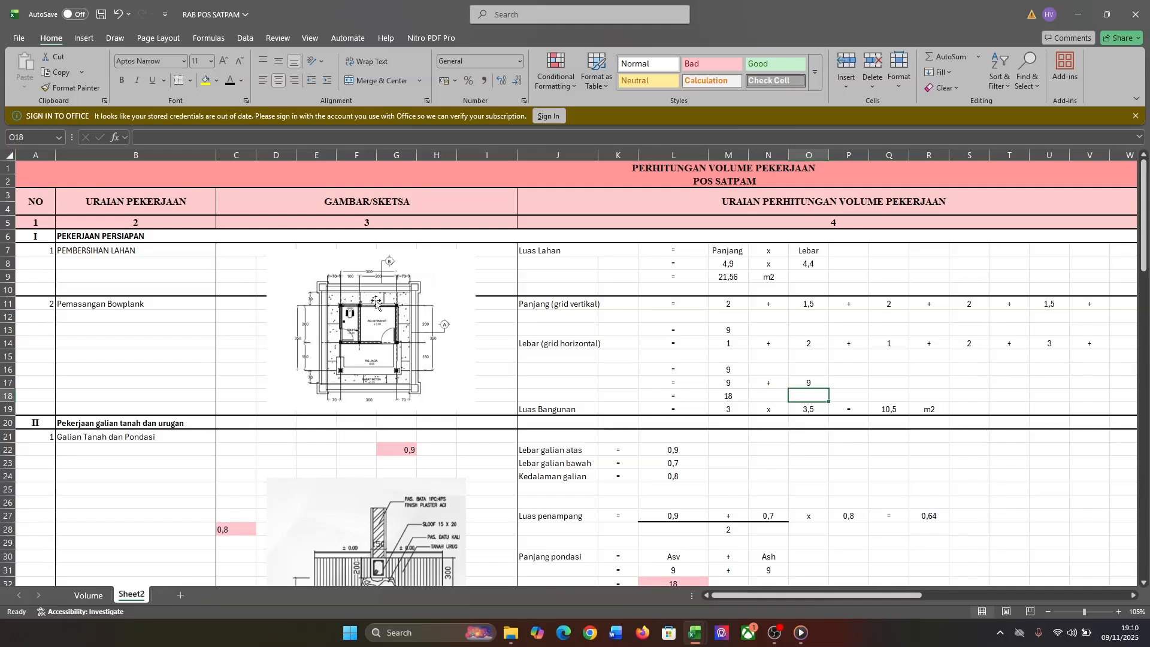
Examine the title and main column headings of the PERHITUNGAN VOLUME PEKERJAAN table, from NO through KETERANGAN
{"action": "scroll", "coordinate": [485, 320], "scroll_direction": "down", "scroll_amount": 2}
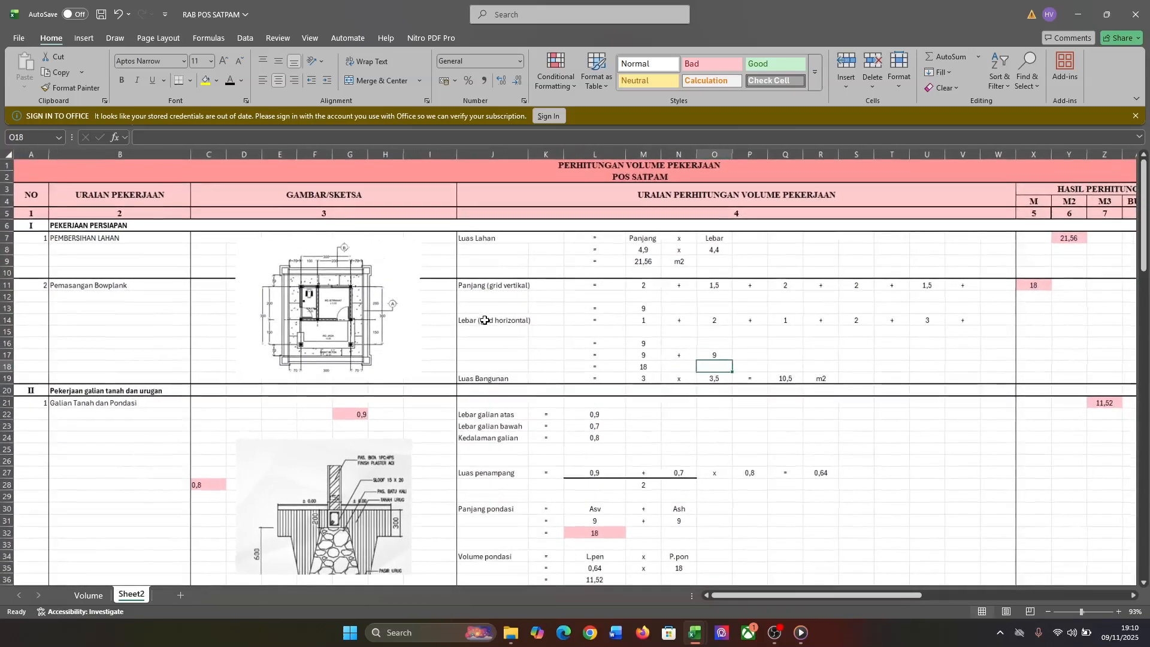
{"action": "mouse_move", "coordinate": [30, 173]}
{"action": "left_mouse_down"}
{"action": "mouse_move", "coordinate": [855, 249]}
{"action": "mouse_move", "coordinate": [960, 452]}
{"action": "mouse_move", "coordinate": [779, 204]}
{"action": "mouse_move", "coordinate": [732, 398]}
{"action": "mouse_move", "coordinate": [668, 167]}
{"action": "left_mouse_up"}
{"action": "left_click", "coordinate": [617, 198]}
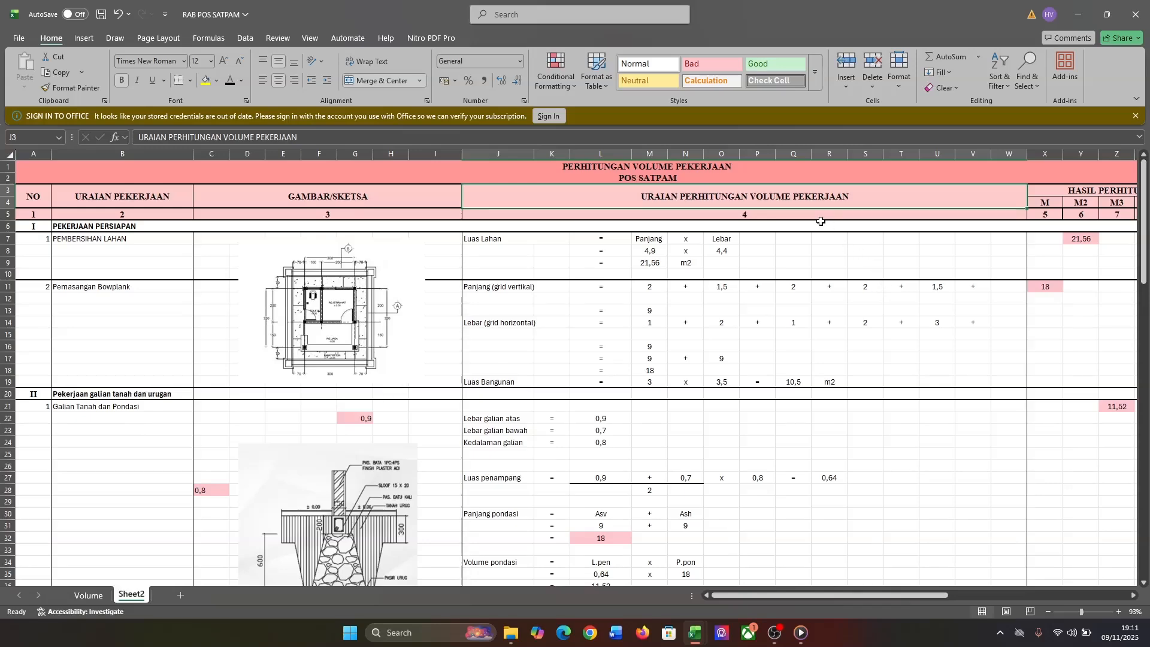
{"action": "scroll", "coordinate": [822, 221], "scroll_direction": "right", "scroll_amount": 5}
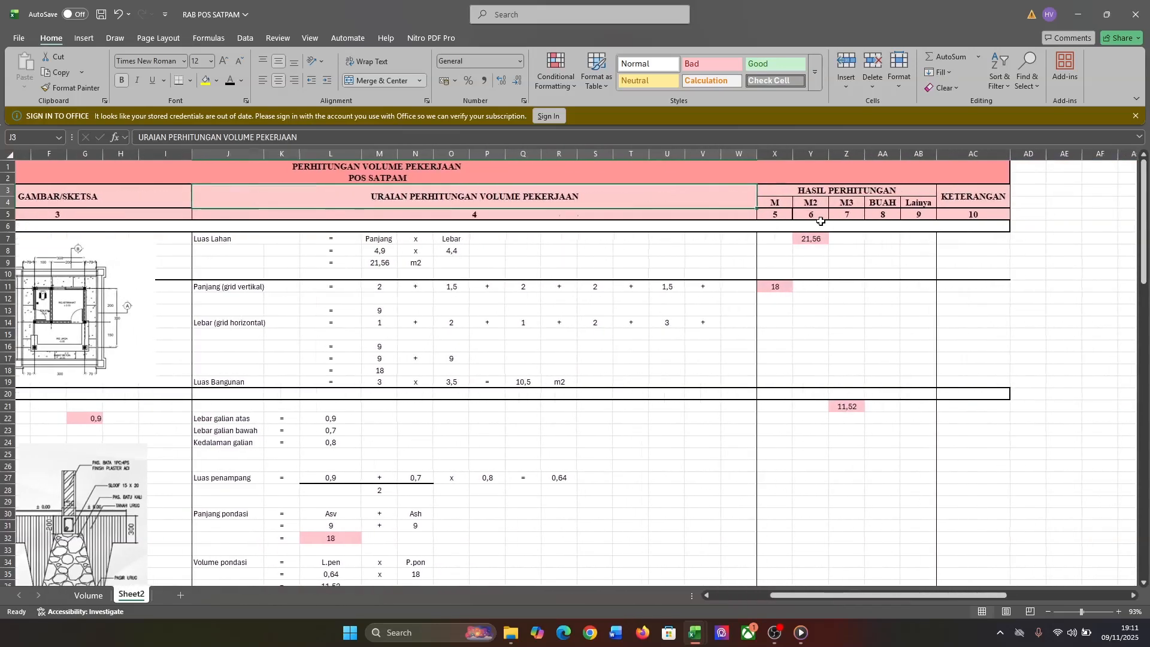
{"action": "scroll", "coordinate": [822, 221], "scroll_direction": "right", "scroll_amount": 2}
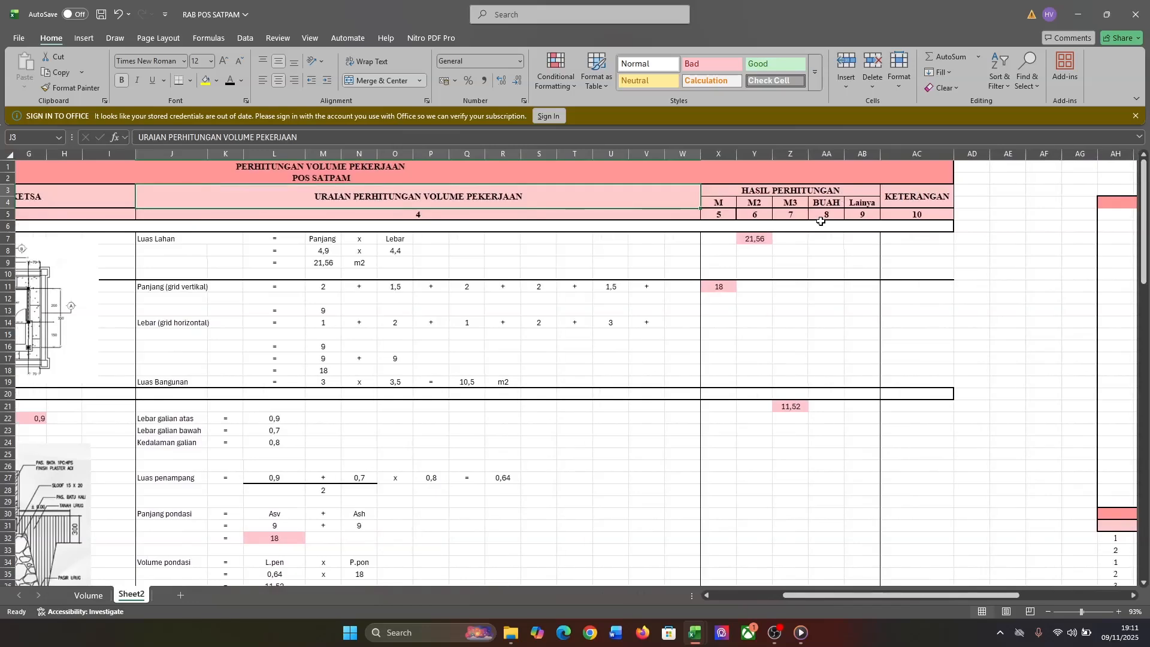
{"action": "scroll", "coordinate": [822, 221], "scroll_direction": "left", "scroll_amount": 1}
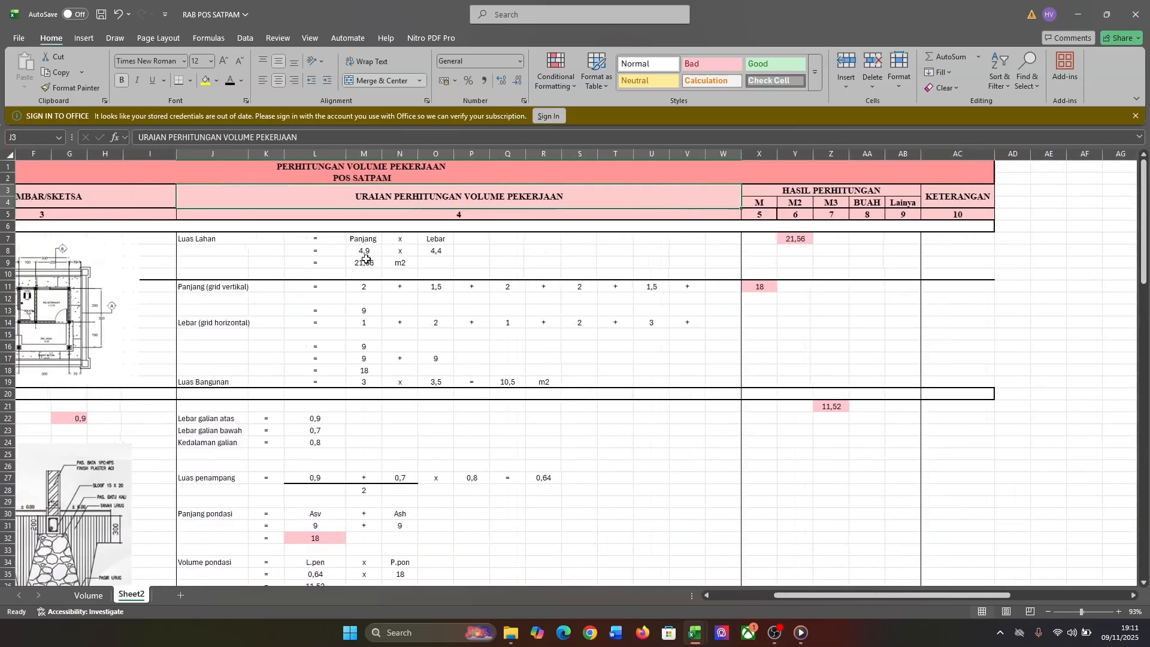
Inspect the M, M2, M3, BUAH and Lainya headings under HASIL PERHITUNGAN, undoing any accidental fill
{"action": "left_click", "coordinate": [759, 203]}
{"action": "left_click", "coordinate": [799, 201]}
{"action": "left_click", "coordinate": [834, 201]}
{"action": "left_click", "coordinate": [871, 200]}
{"action": "left_click", "coordinate": [911, 204]}
{"action": "left_click_drag", "start_coordinate": [921, 209], "coordinate": [921, 218]}
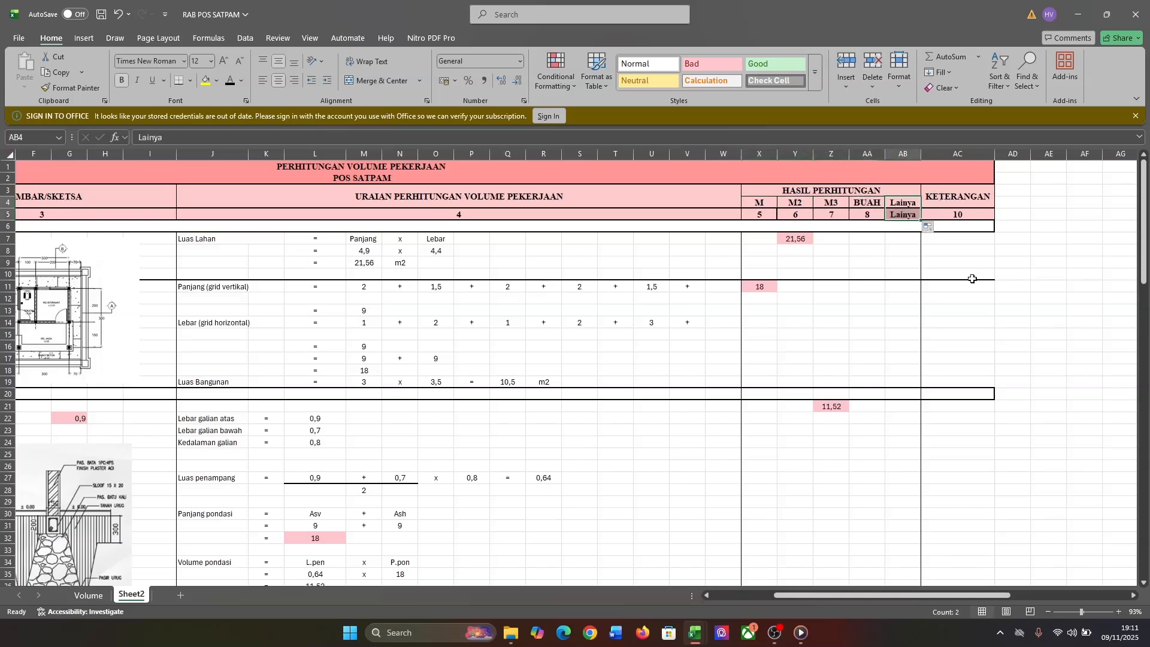
{"action": "key", "text": "ctrl+z"}
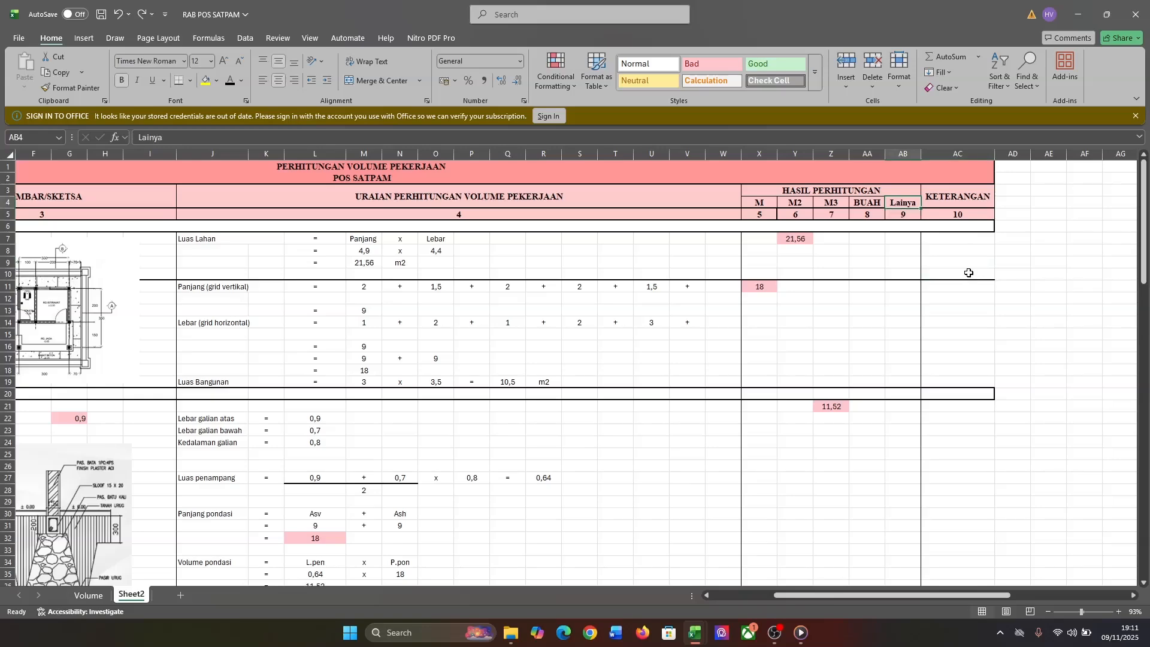
Examine the GRID DENAH floor plan and the horizontal and vertical grid lengths listed under BANGUNAN
{"action": "scroll", "coordinate": [969, 273], "scroll_direction": "left", "scroll_amount": 5}
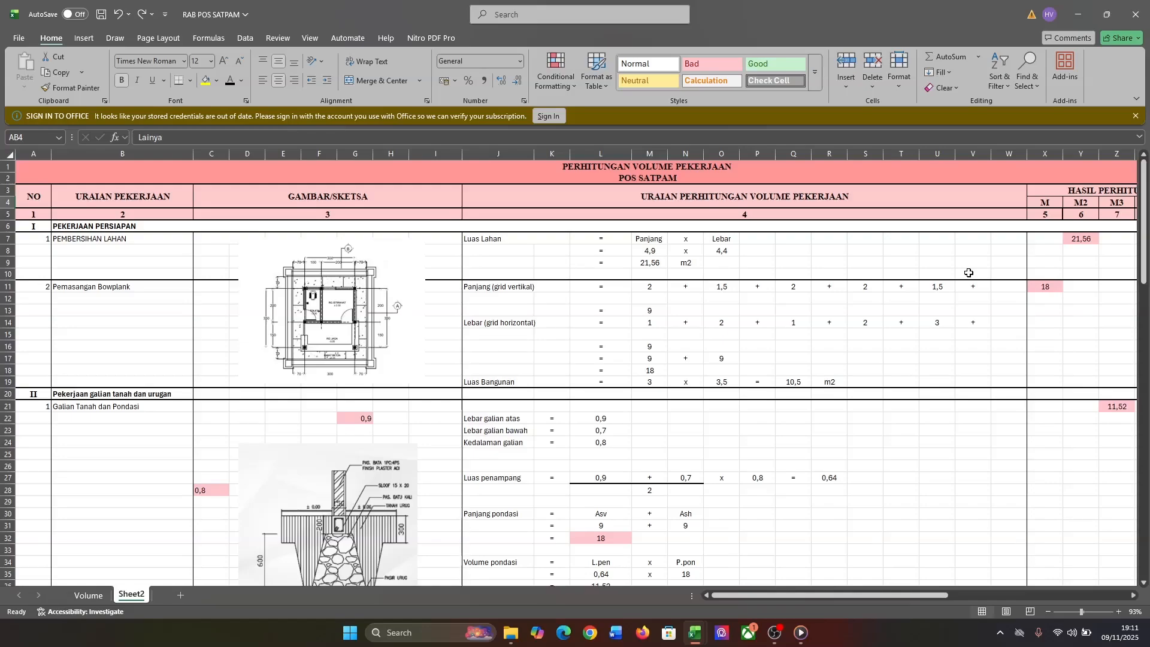
{"action": "scroll", "coordinate": [969, 273], "scroll_direction": "right", "scroll_amount": 10}
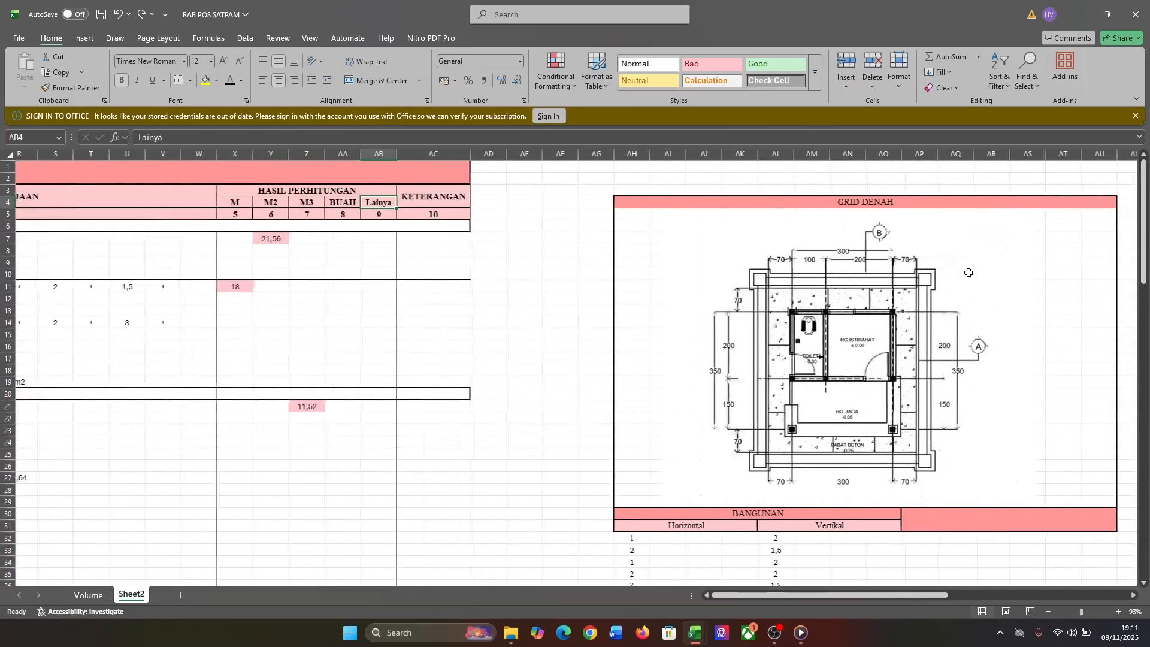
{"action": "scroll", "coordinate": [969, 272], "scroll_direction": "right", "scroll_amount": 6}
{"action": "scroll", "coordinate": [970, 272], "scroll_direction": "down", "scroll_amount": 1}
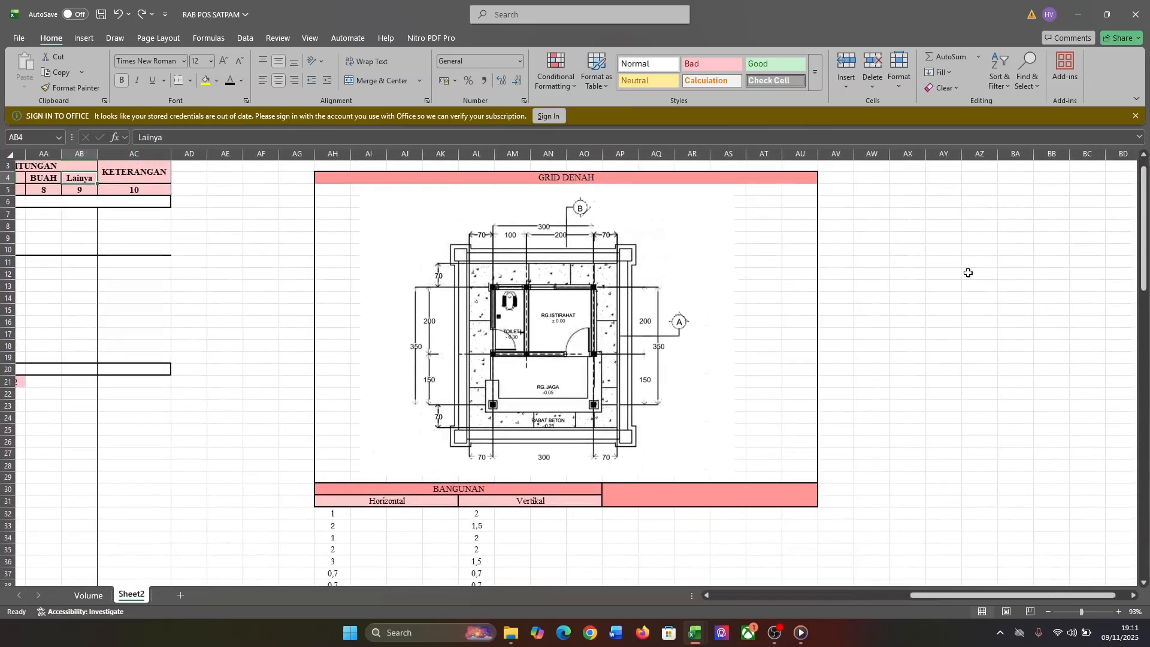
{"action": "scroll", "coordinate": [969, 273], "scroll_direction": "right", "scroll_amount": 1}
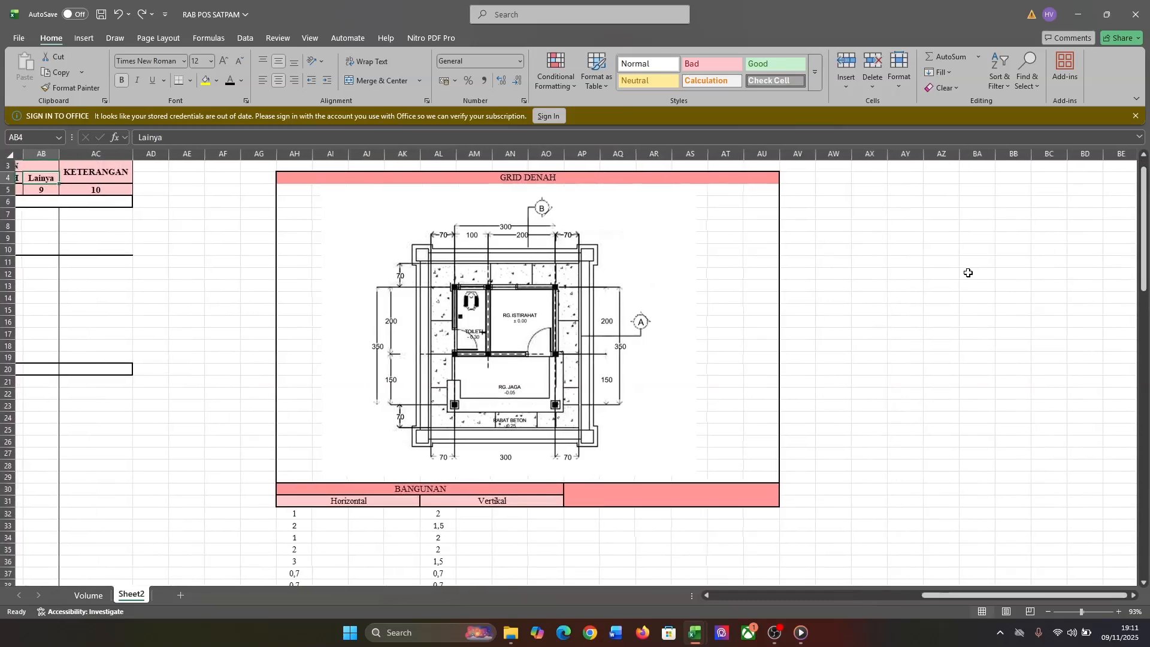
{"action": "scroll", "coordinate": [969, 273], "scroll_direction": "left", "scroll_amount": 1}
{"action": "scroll", "coordinate": [969, 273], "scroll_direction": "left", "scroll_amount": 1}
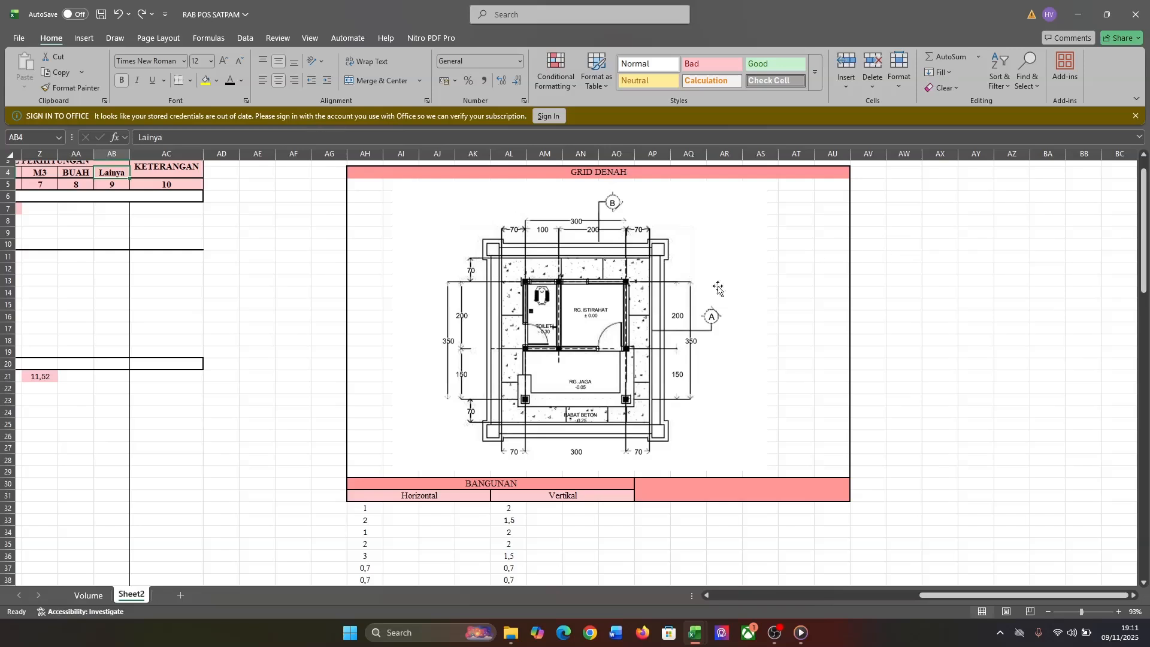
{"action": "scroll", "coordinate": [430, 376], "scroll_direction": "down", "scroll_amount": 1}
{"action": "scroll", "coordinate": [521, 386], "scroll_direction": "up", "scroll_amount": 2}
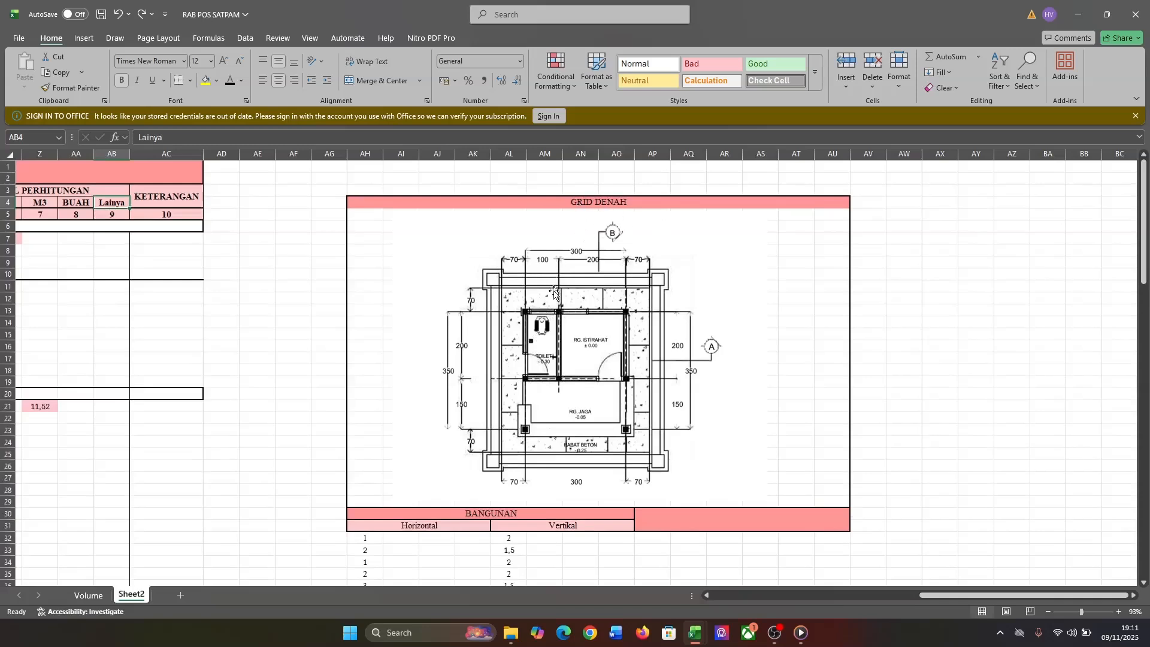
{"action": "scroll", "coordinate": [547, 312], "scroll_direction": "down", "scroll_amount": 1}
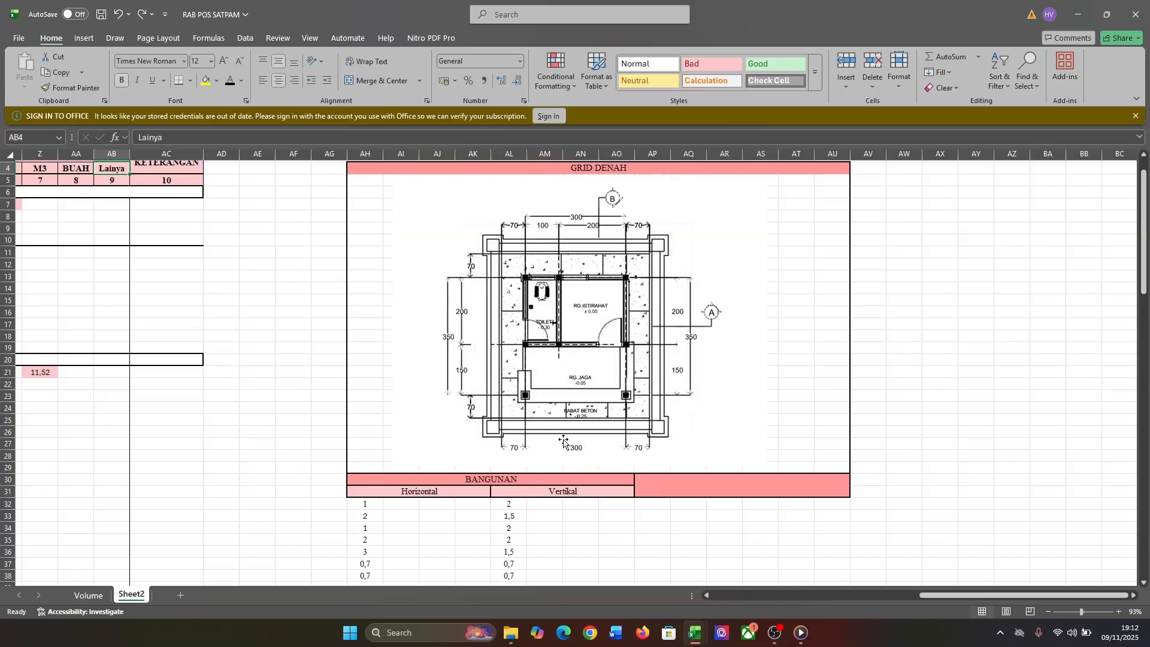
{"action": "scroll", "coordinate": [505, 436], "scroll_direction": "down", "scroll_amount": 2}
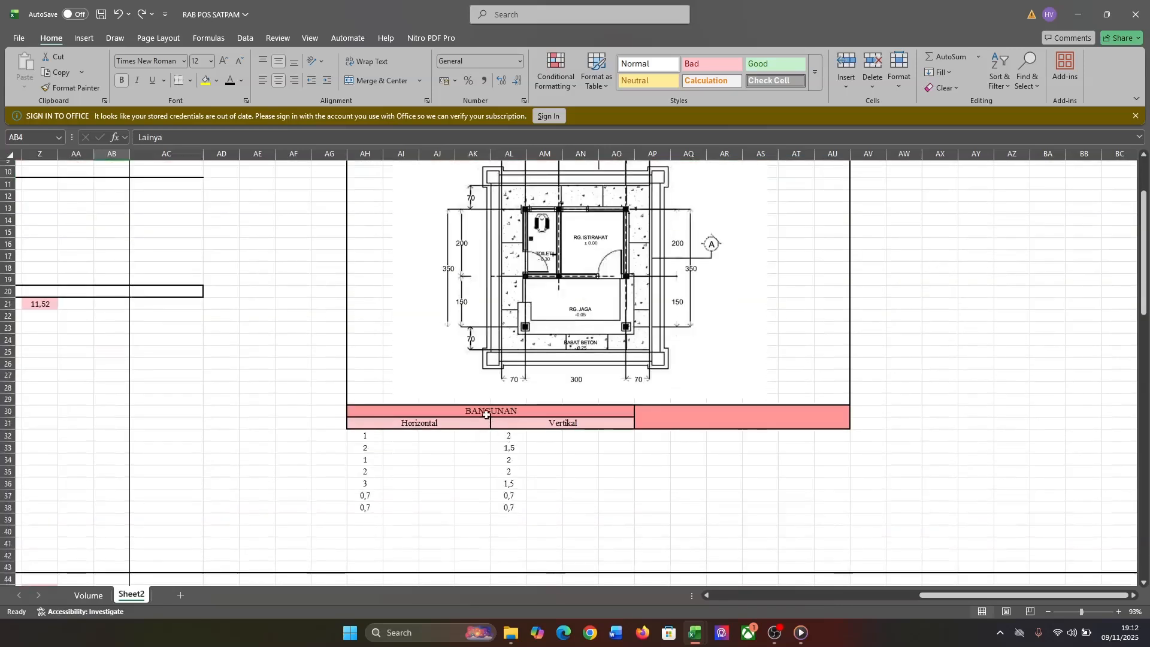
{"action": "scroll", "coordinate": [497, 426], "scroll_direction": "up", "scroll_amount": 2}
Review the PEKERJAAN PERSIAPAN items in the volume table together with their results
{"action": "scroll", "coordinate": [488, 413], "scroll_direction": "left", "scroll_amount": 10}
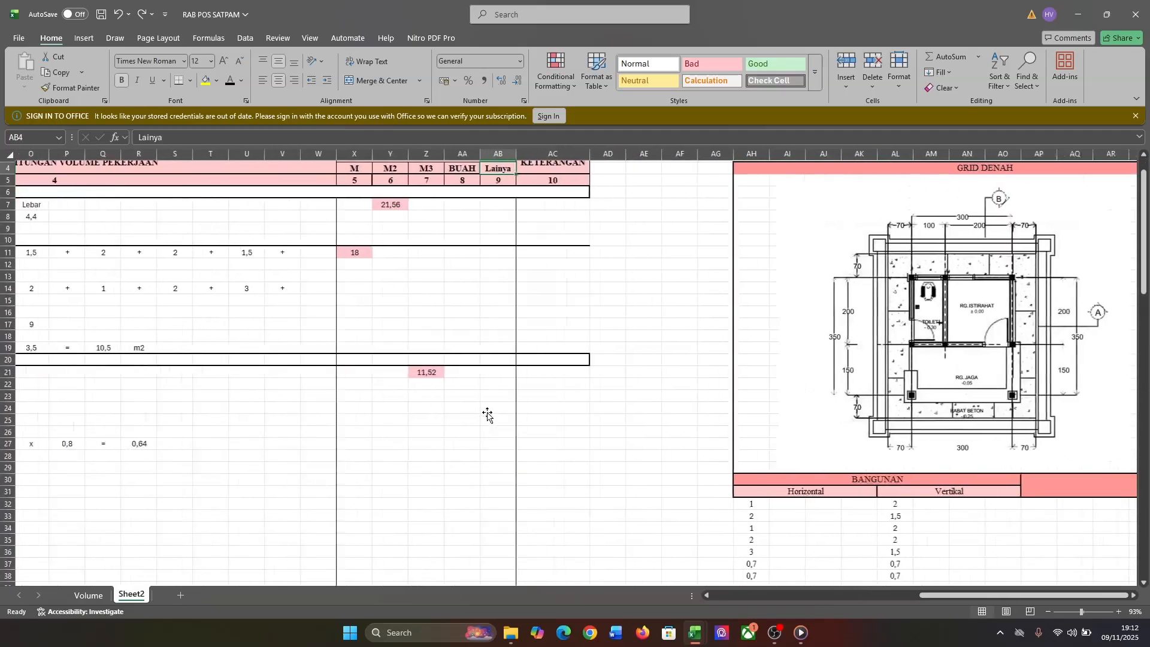
{"action": "scroll", "coordinate": [489, 413], "scroll_direction": "up", "scroll_amount": 1}
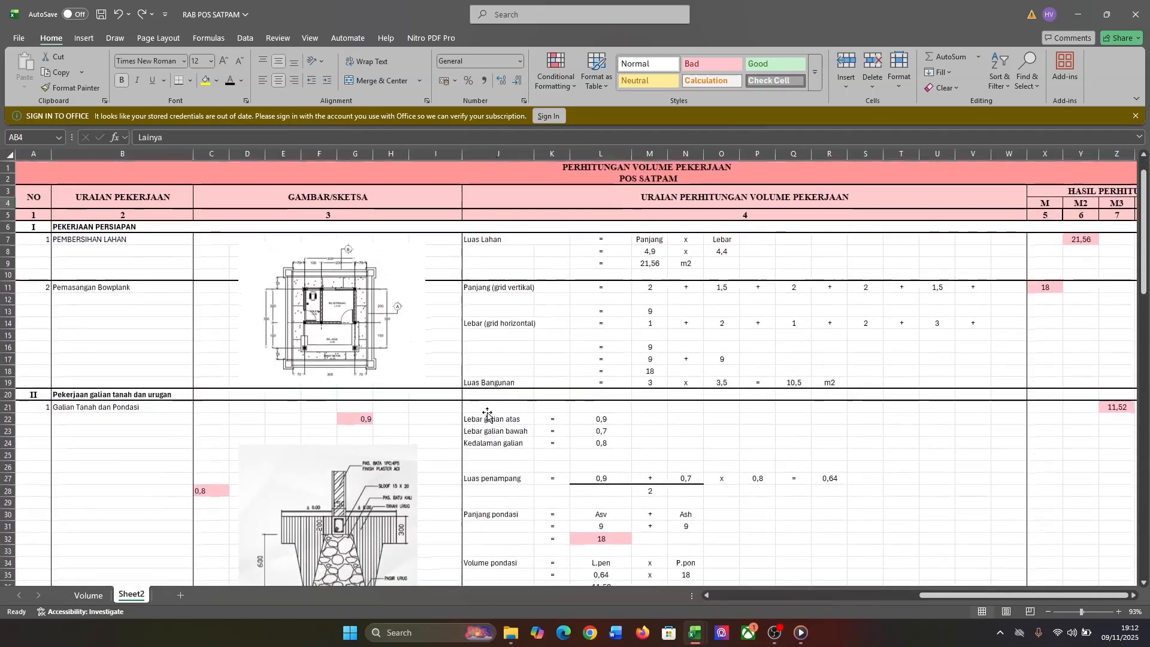
{"action": "scroll", "coordinate": [489, 413], "scroll_direction": "right", "scroll_amount": 4}
{"action": "scroll", "coordinate": [488, 413], "scroll_direction": "left", "scroll_amount": 4}
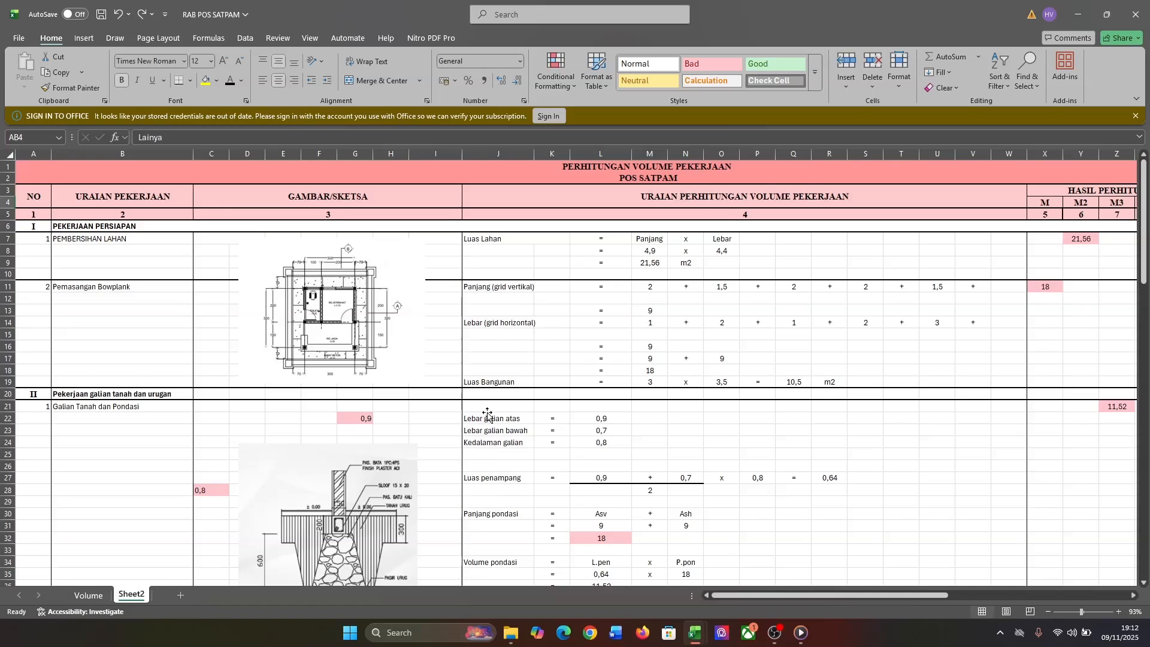
Examine the horizontal and vertical dimensions marked on the GRID DENAH floor plan for the land area
{"action": "scroll", "coordinate": [489, 415], "scroll_direction": "right", "scroll_amount": 10}
{"action": "scroll", "coordinate": [489, 414], "scroll_direction": "down", "scroll_amount": 1}
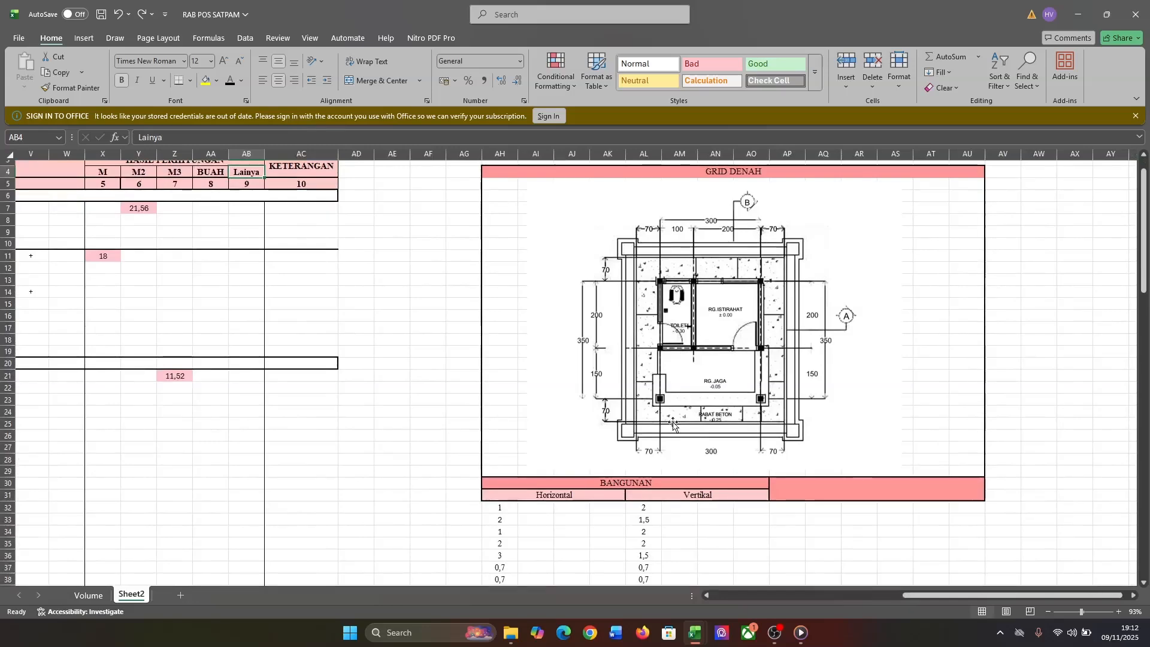
{"action": "scroll", "coordinate": [734, 286], "scroll_direction": "up", "scroll_amount": 1}
{"action": "scroll", "coordinate": [735, 286], "scroll_direction": "right", "scroll_amount": 1}
{"action": "scroll", "coordinate": [735, 287], "scroll_direction": "up", "scroll_amount": 1}
{"action": "scroll", "coordinate": [734, 287], "scroll_direction": "right", "scroll_amount": 1}
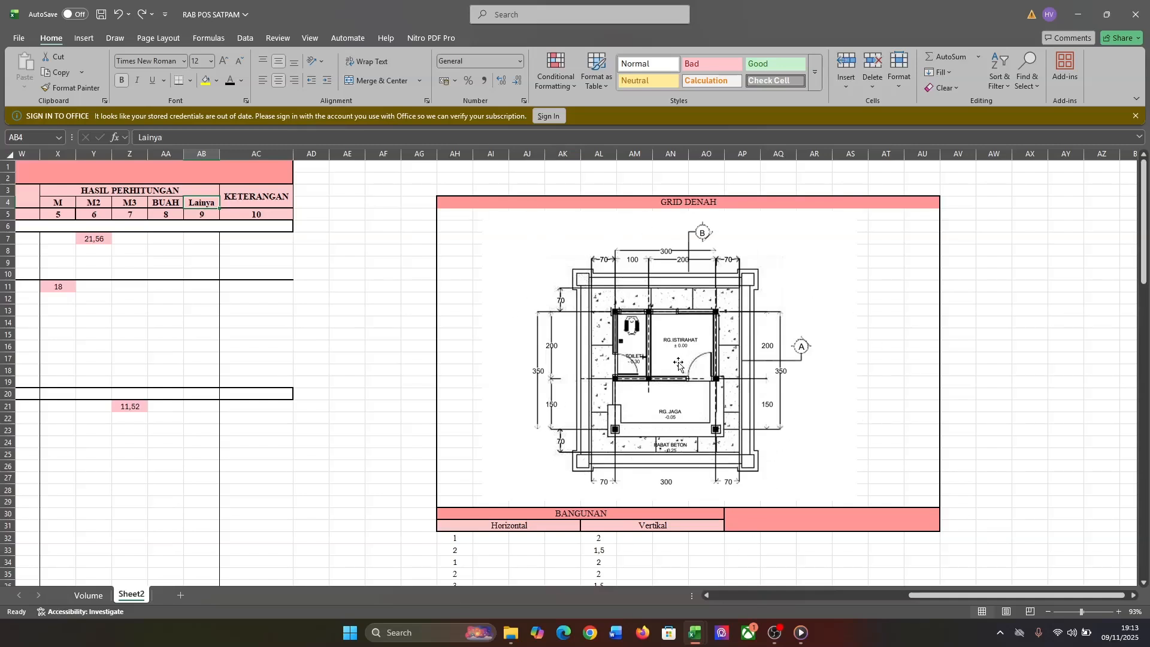
{"action": "scroll", "coordinate": [553, 392], "scroll_direction": "down", "scroll_amount": 2}
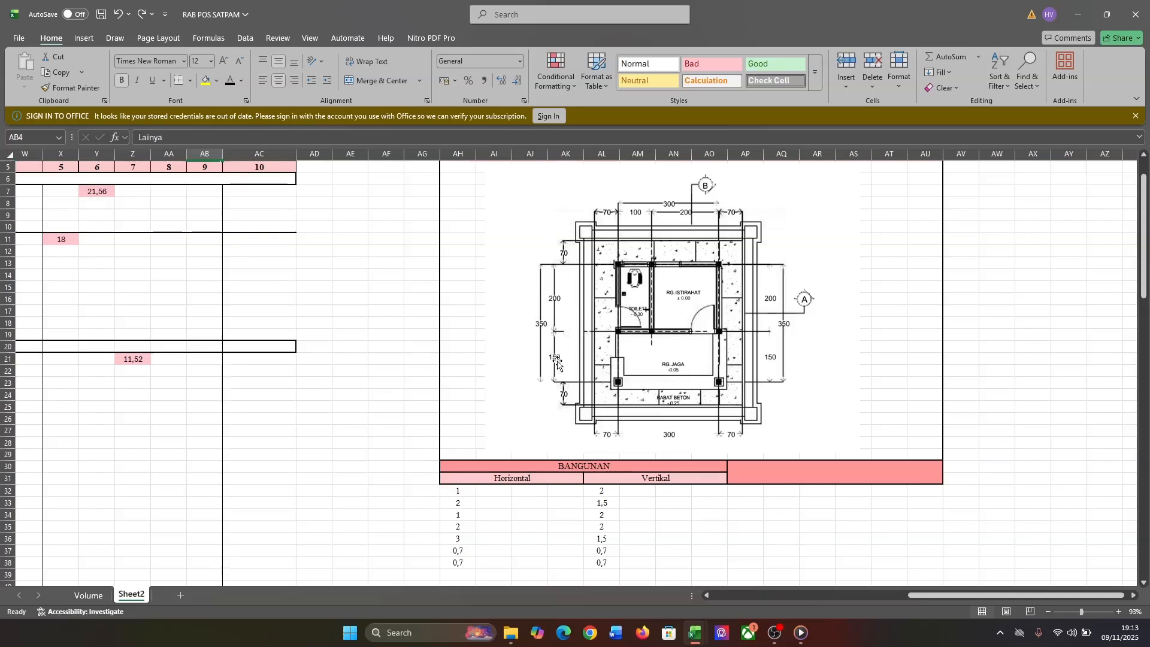
{"action": "scroll", "coordinate": [564, 364], "scroll_direction": "left", "scroll_amount": 1}
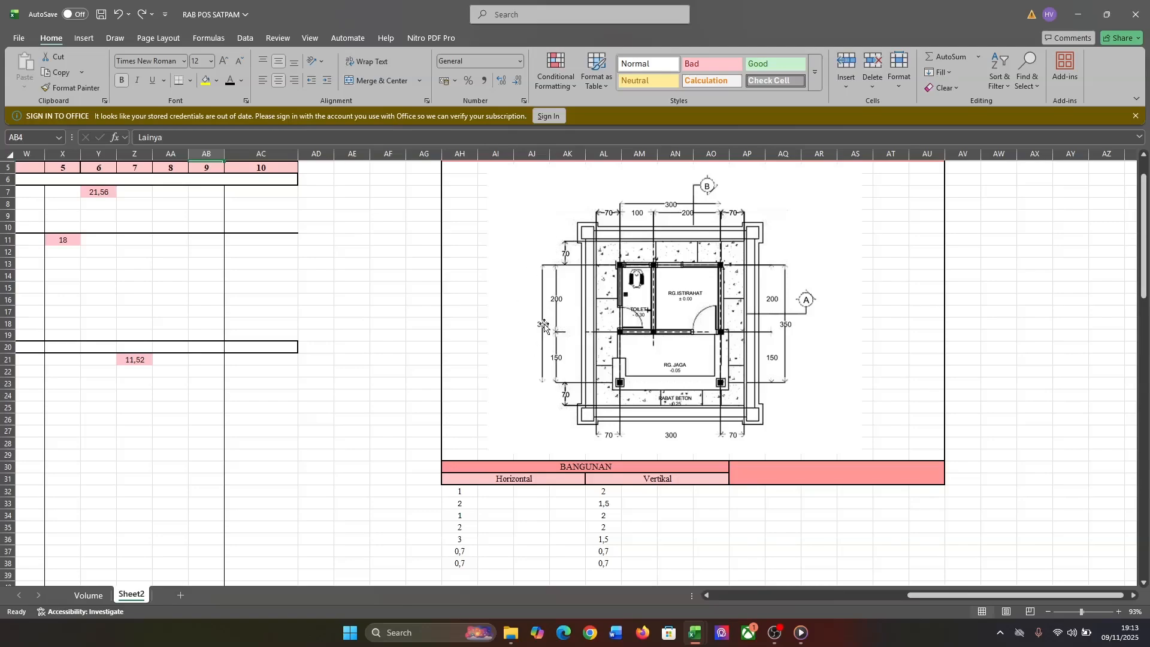
{"action": "scroll", "coordinate": [545, 326], "scroll_direction": "up", "scroll_amount": 5, "text": "ctrl"}
{"action": "scroll", "coordinate": [545, 327], "scroll_direction": "down", "scroll_amount": 5, "text": "ctrl"}
Compare the Panjang and Lebar values of the Luas Lahan calculation with the dimensions on the GRID DENAH plan
{"action": "scroll", "coordinate": [479, 300], "scroll_direction": "left", "scroll_amount": 10}
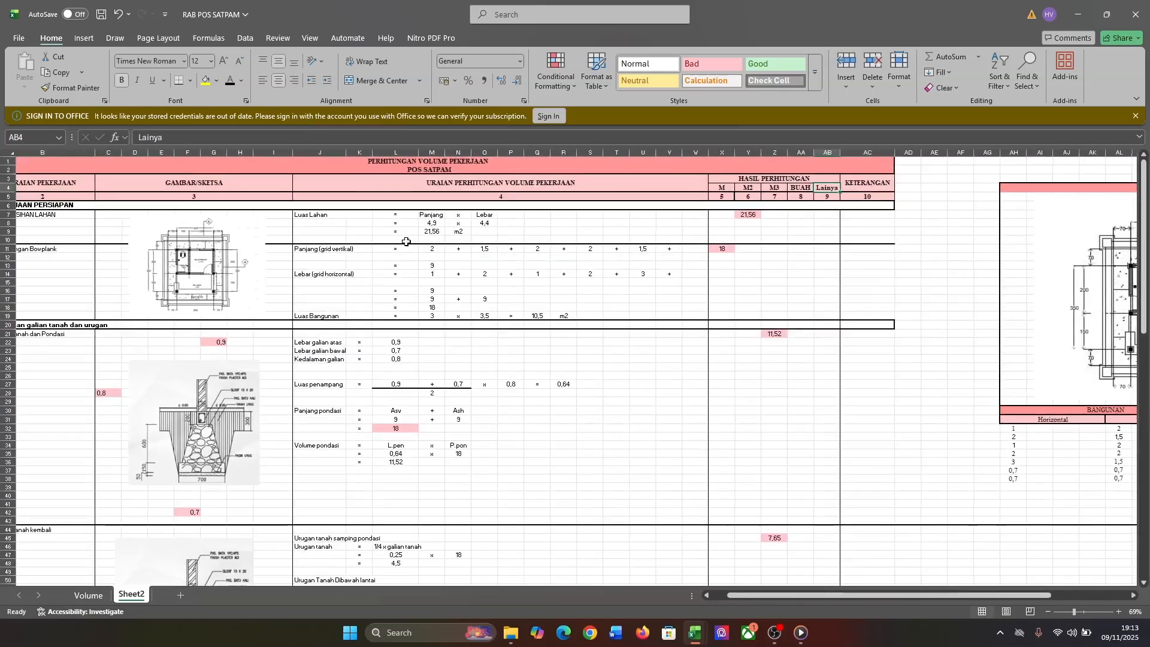
{"action": "left_click", "coordinate": [436, 224]}
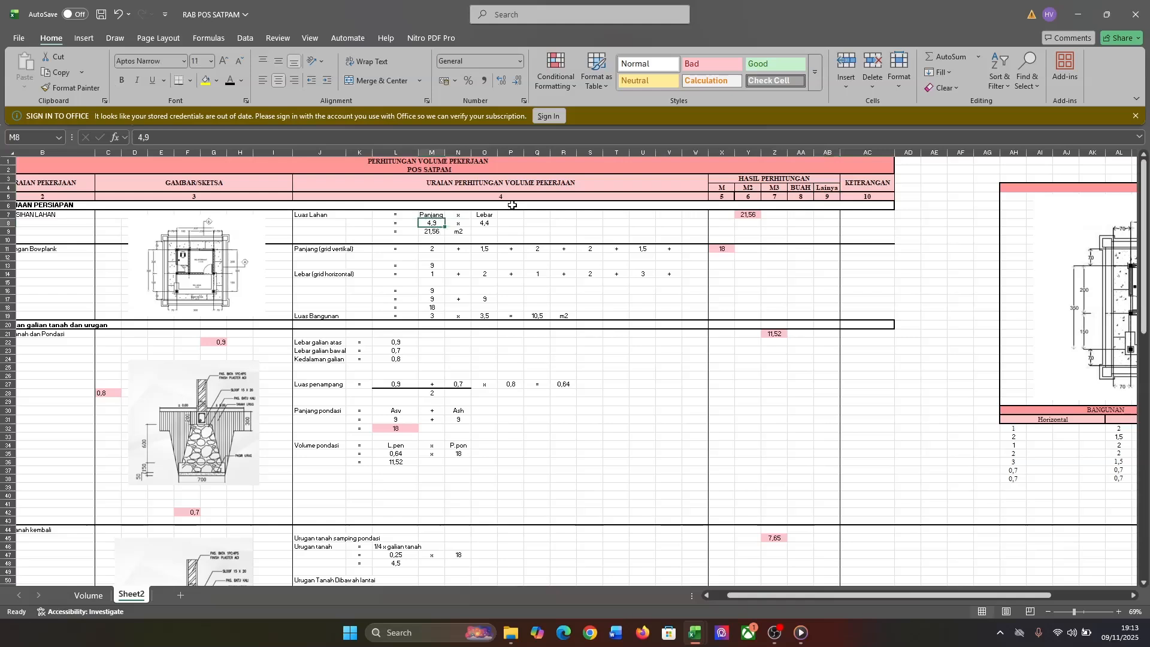
{"action": "scroll", "coordinate": [513, 205], "scroll_direction": "right", "scroll_amount": 5}
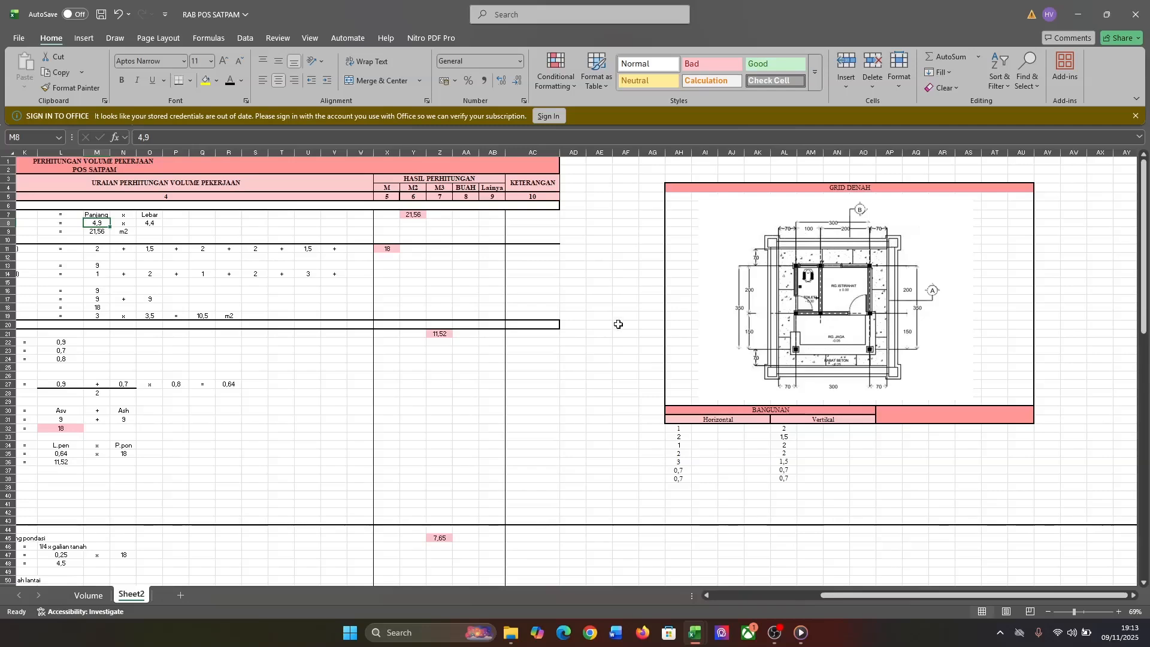
{"action": "scroll", "coordinate": [606, 326], "scroll_direction": "left", "scroll_amount": 5}
{"action": "scroll", "coordinate": [605, 326], "scroll_direction": "left", "scroll_amount": 2}
{"action": "left_click", "coordinate": [540, 222]}
{"action": "scroll", "coordinate": [808, 308], "scroll_direction": "right", "scroll_amount": 5}
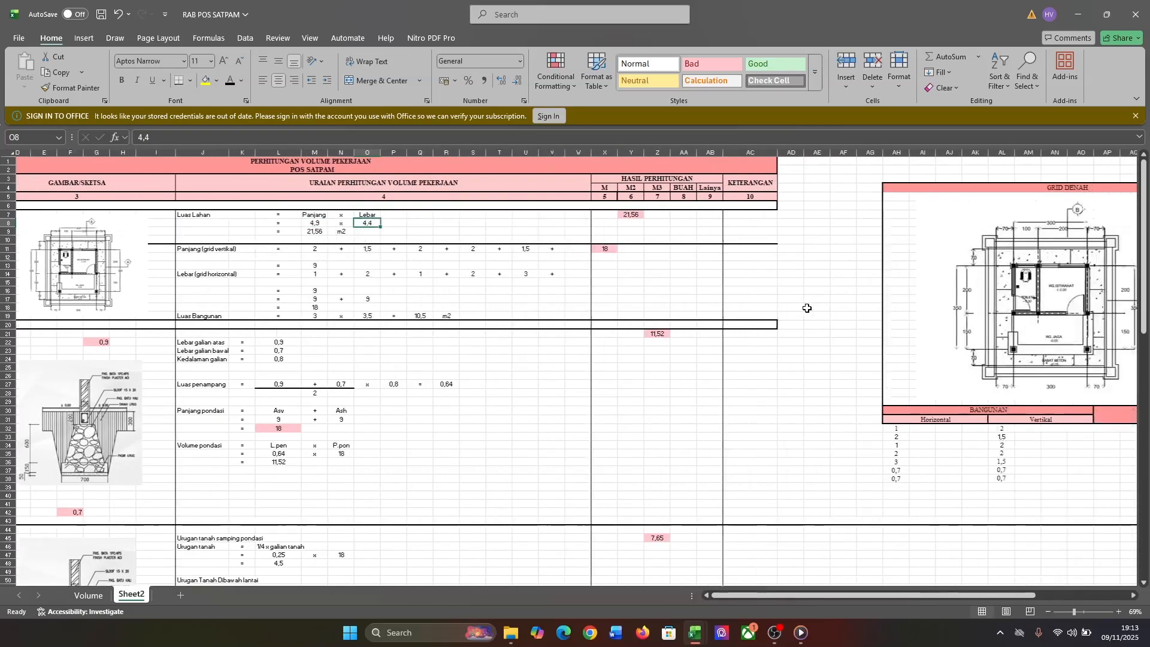
{"action": "scroll", "coordinate": [807, 308], "scroll_direction": "right", "scroll_amount": 5}
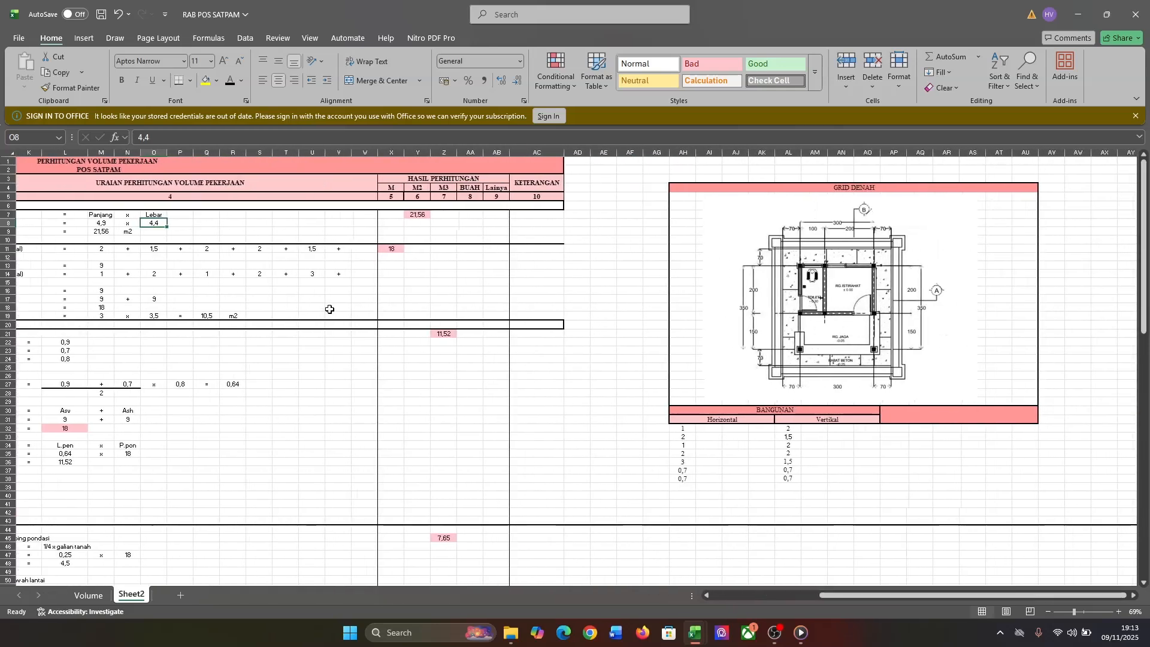
{"action": "scroll", "coordinate": [326, 308], "scroll_direction": "left", "scroll_amount": 5}
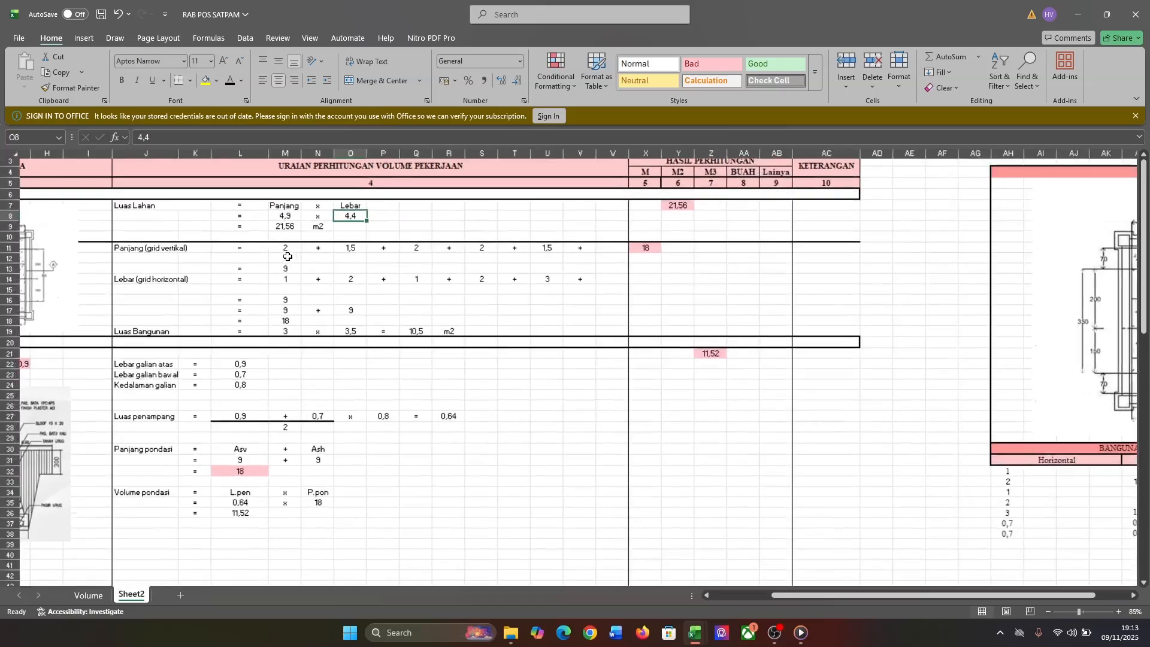
Inspect the Luas Lahan label and the floor plan sketch beside PEMBERSIHAN LAHAN at a larger magnification
{"action": "scroll", "coordinate": [298, 260], "scroll_direction": "up", "scroll_amount": 3}
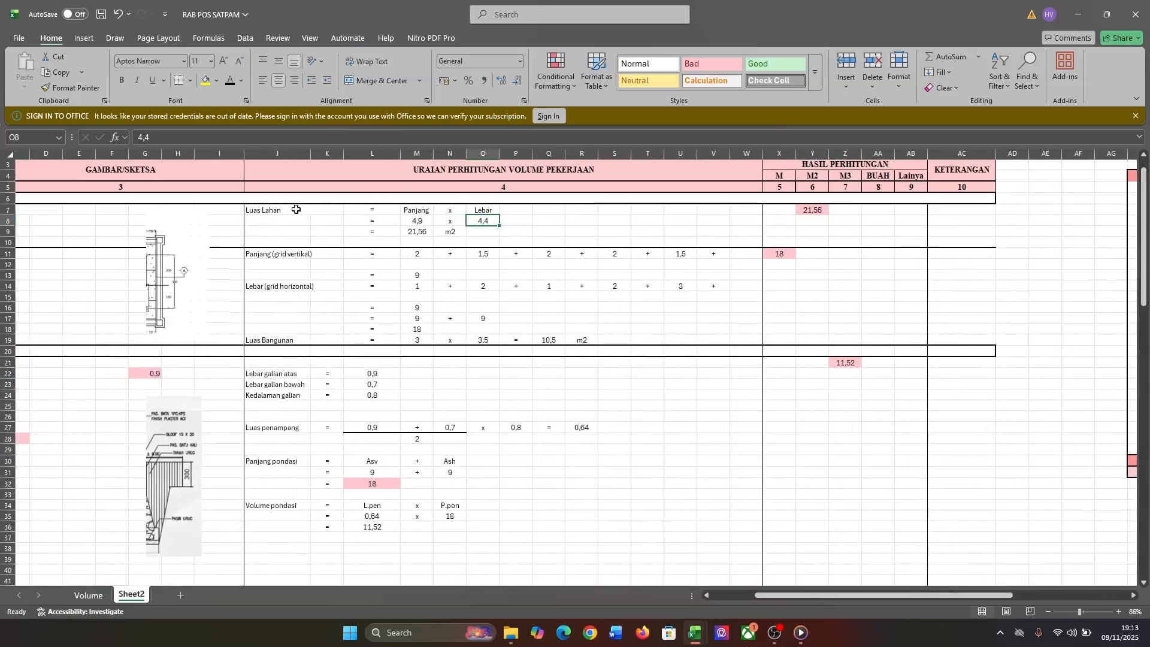
{"action": "scroll", "coordinate": [306, 249], "scroll_direction": "up", "scroll_amount": 1}
{"action": "scroll", "coordinate": [305, 249], "scroll_direction": "left", "scroll_amount": 2}
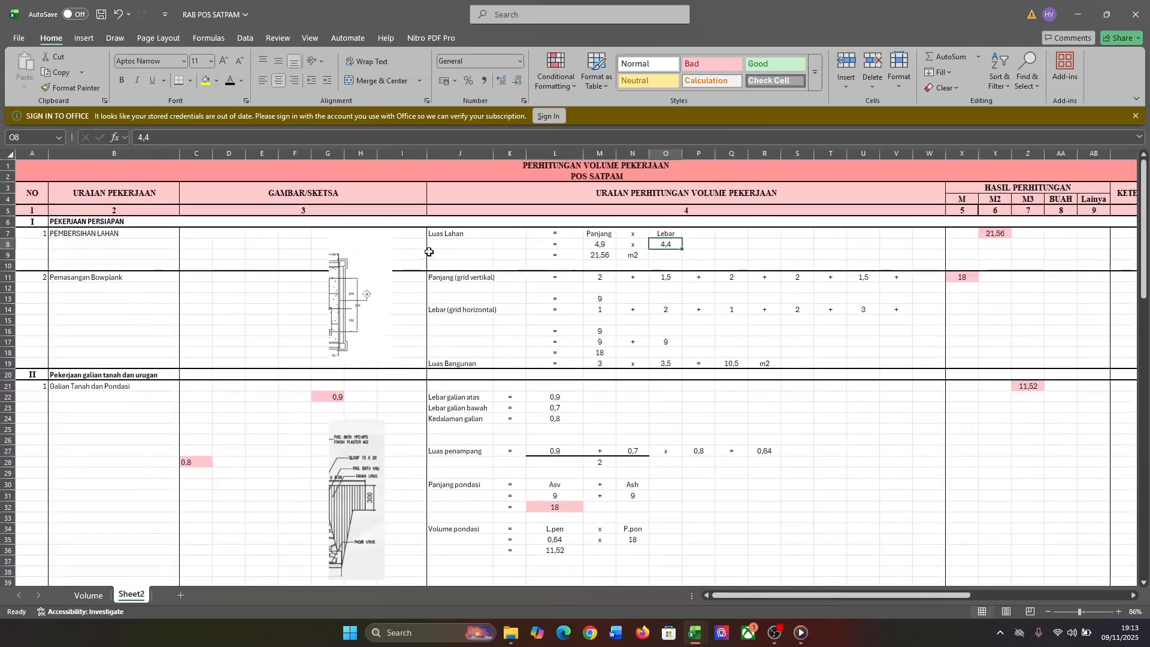
{"action": "left_click", "coordinate": [434, 233]}
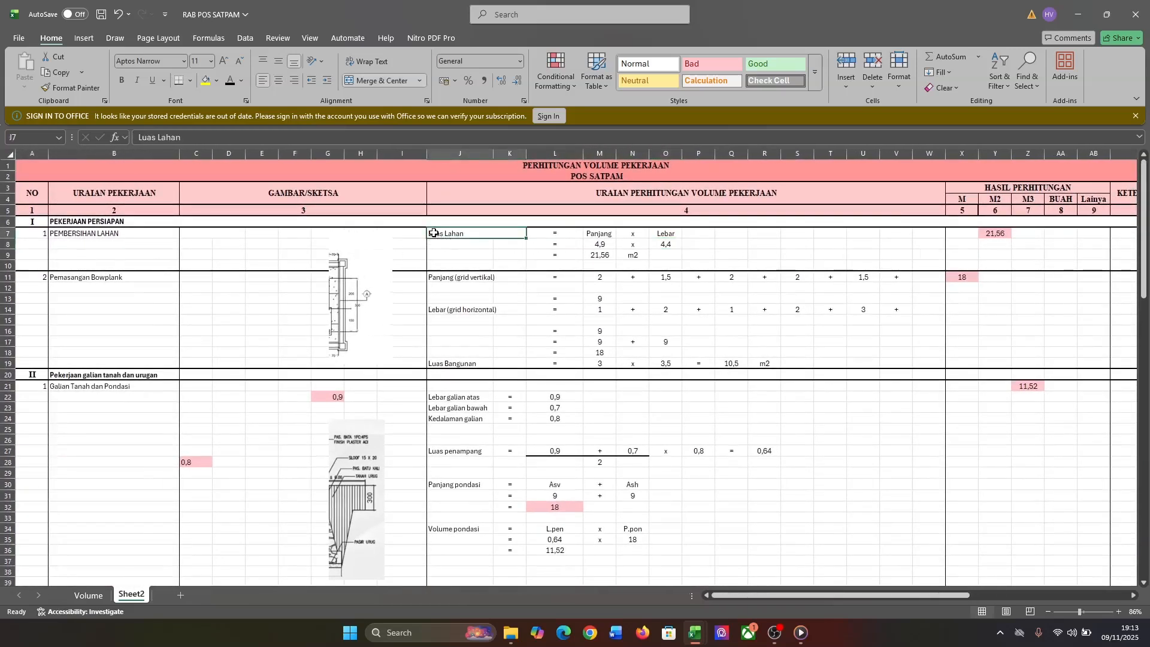
{"action": "left_click", "coordinate": [446, 292]}
{"action": "left_click", "coordinate": [323, 301]}
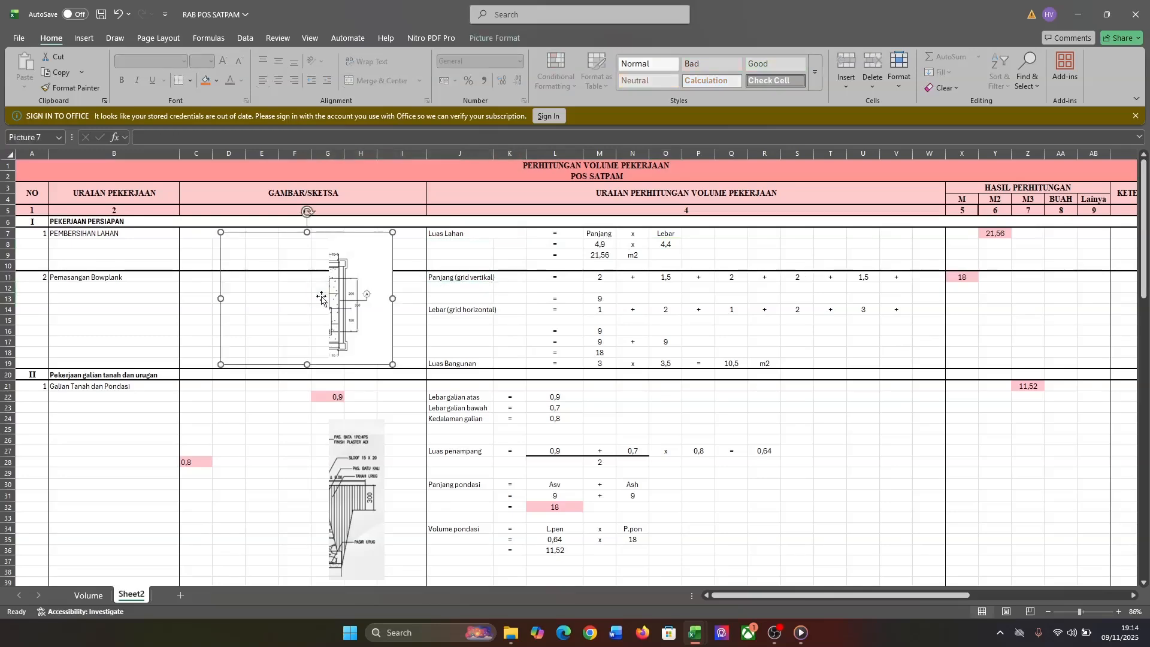
{"action": "left_click", "coordinate": [423, 339]}
{"action": "scroll", "coordinate": [423, 340], "scroll_direction": "up", "scroll_amount": 4, "text": "ctrl"}
{"action": "scroll", "coordinate": [423, 339], "scroll_direction": "down", "scroll_amount": 5, "text": "ctrl"}
{"action": "scroll", "coordinate": [617, 320], "scroll_direction": "up", "scroll_amount": 4, "text": "ctrl"}
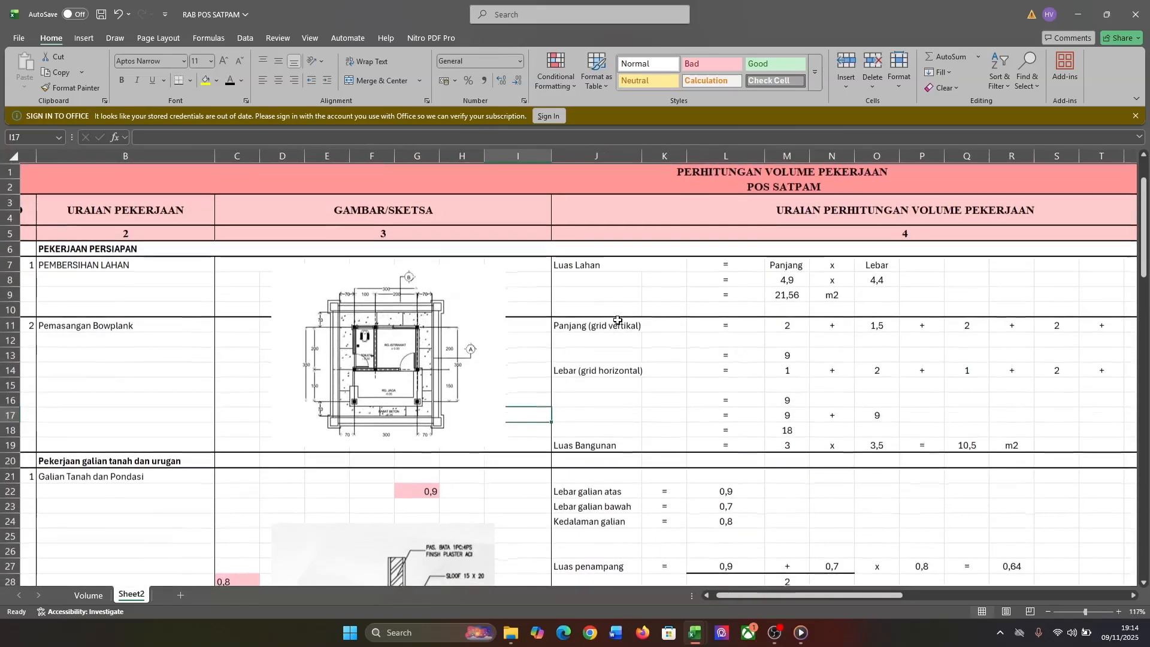
Check the Panjang and Lebar cells multiplied in the Luas Lahan calculation
{"action": "scroll", "coordinate": [844, 300], "scroll_direction": "right", "scroll_amount": 1}
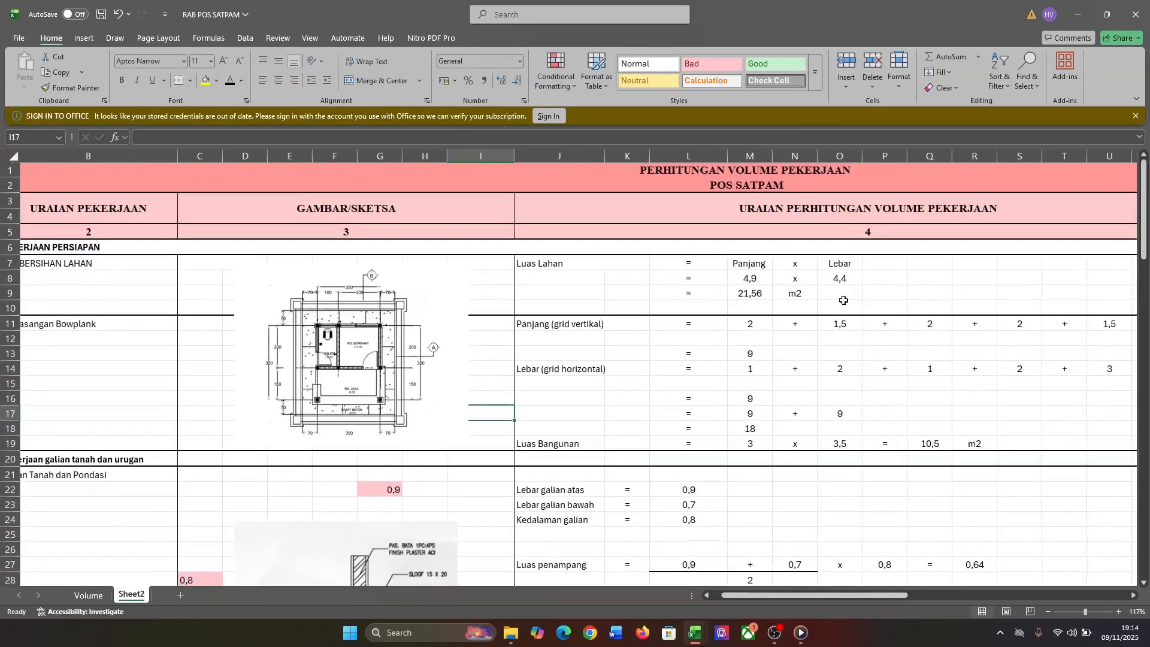
{"action": "left_click", "coordinate": [759, 281]}
{"action": "left_click", "coordinate": [845, 278]}
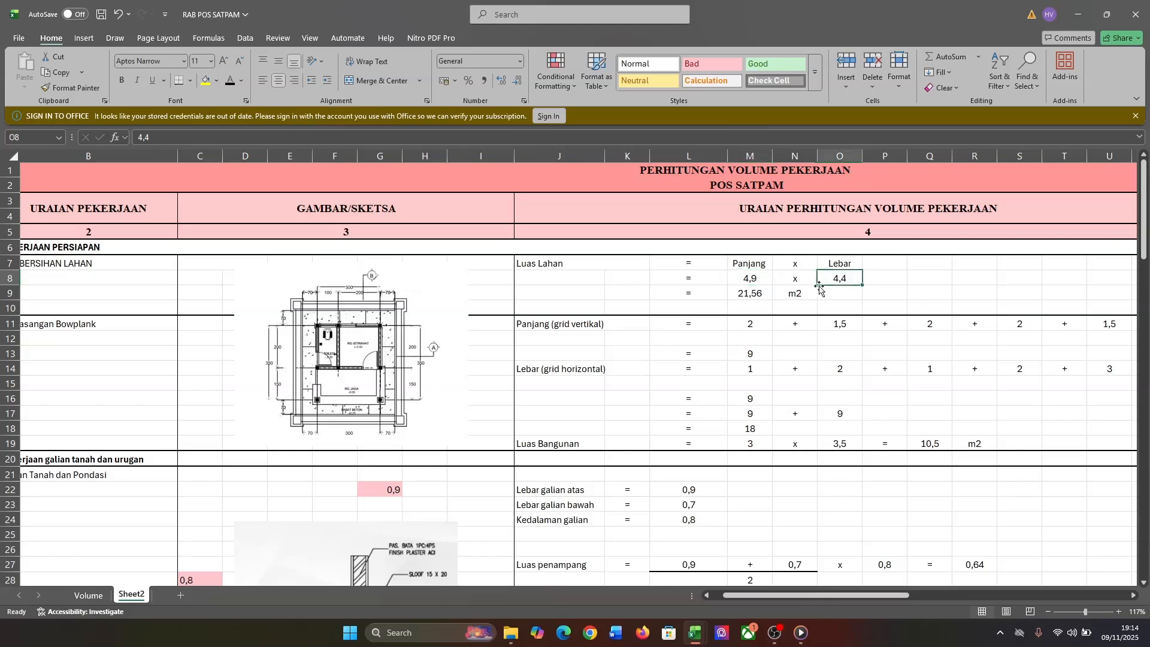
Re-enter the Luas Lahan area formula in M9 as the product of Panjang and Lebar, =M8*O8
{"action": "left_click", "coordinate": [758, 293]}
{"action": "left_click", "coordinate": [422, 135]}
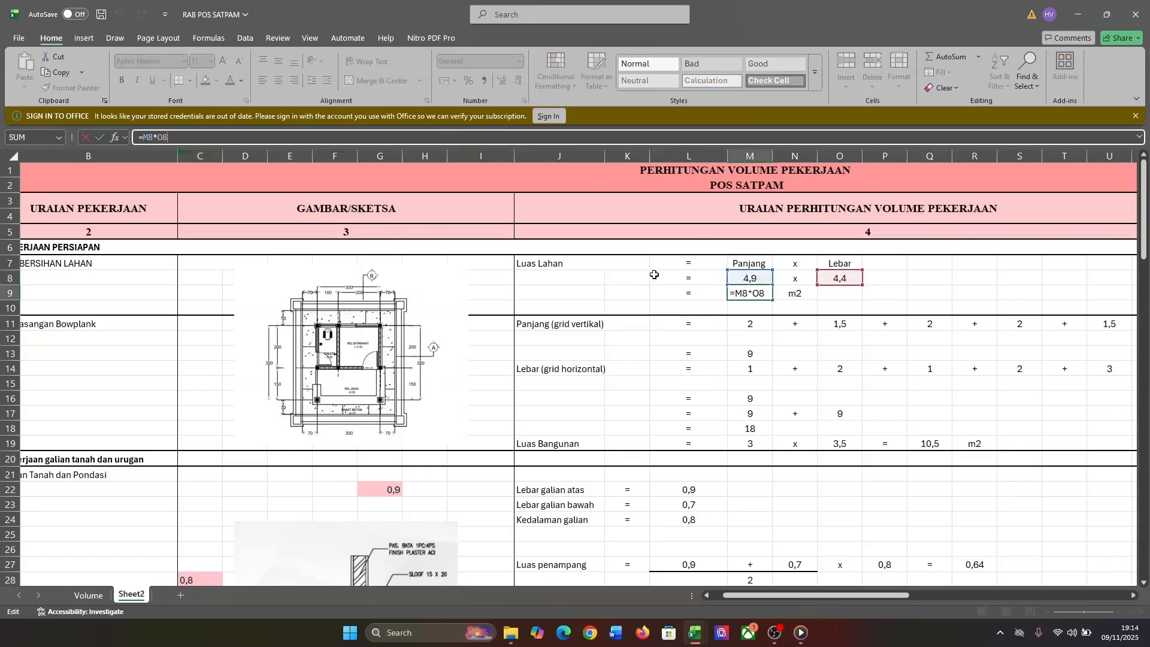
{"action": "key", "text": "BackSpace"}
{"action": "key", "text": "BackSpace"}
{"action": "key", "text": "BackSpace"}
{"action": "key", "text": "BackSpace"}
{"action": "key", "text": "BackSpace"}
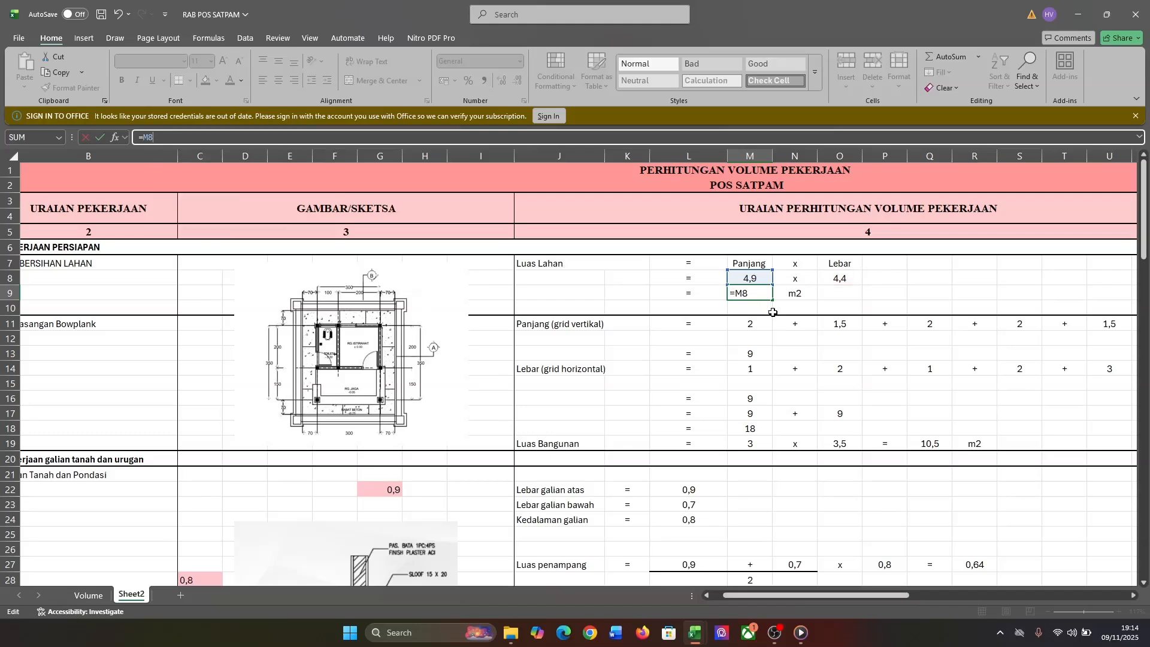
{"action": "left_click", "coordinate": [758, 280]}
{"action": "type", "text": "*"}
{"action": "left_click", "coordinate": [835, 279]}
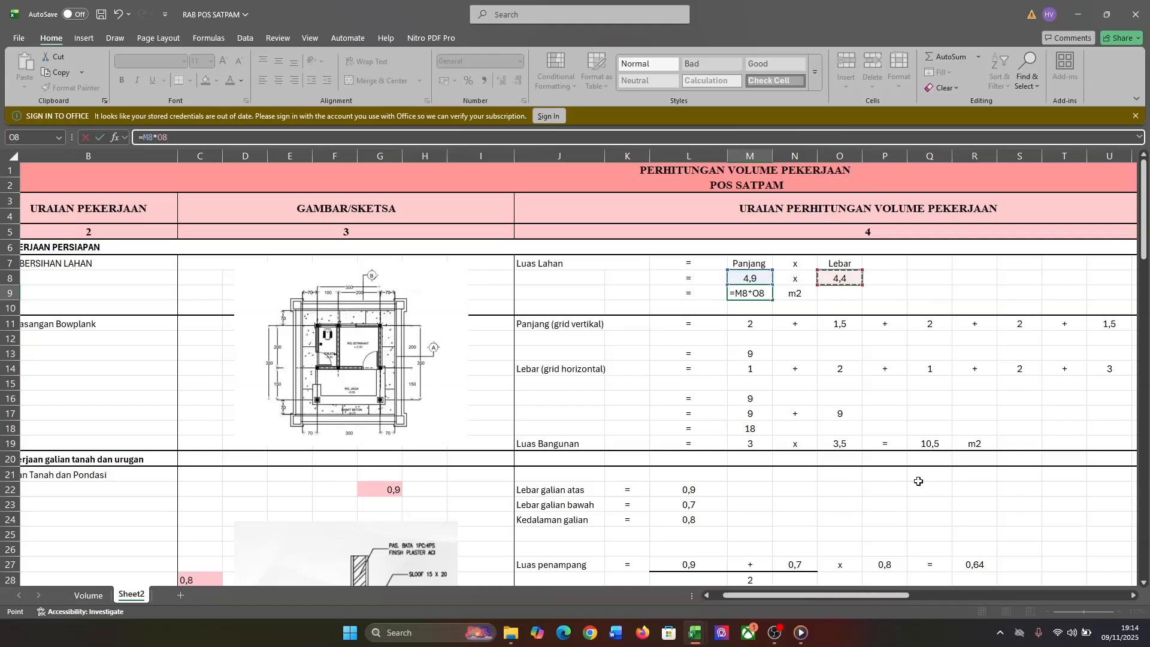
{"action": "key", "text": "Return"}
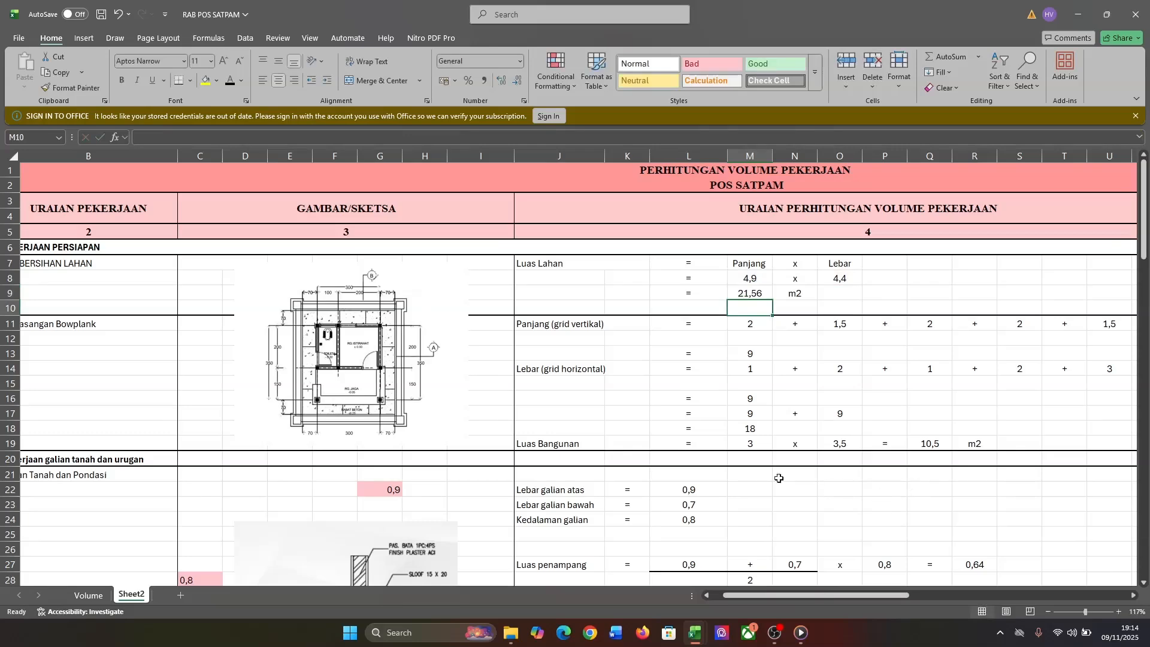
Compare the Panjang (grid vertikal) terms of Pemasangan Bowplank with the vertical grid lines and dimensions on the floor plan sketch
{"action": "scroll", "coordinate": [416, 455], "scroll_direction": "left", "scroll_amount": 2}
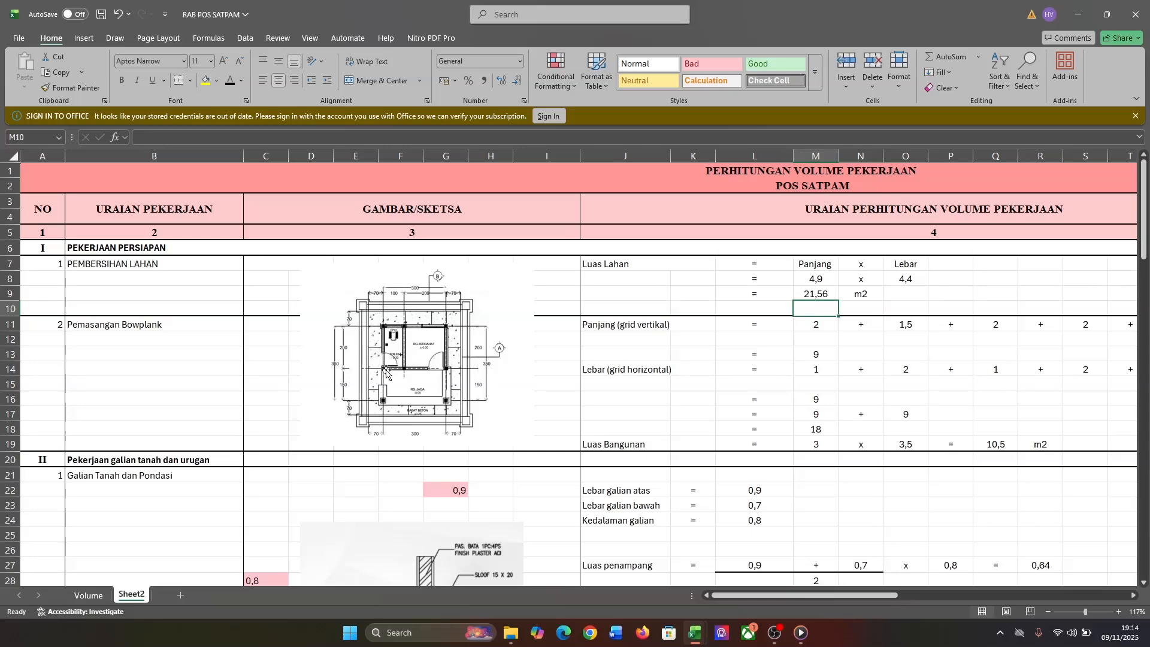
{"action": "scroll", "coordinate": [385, 371], "scroll_direction": "up", "scroll_amount": 8, "text": "ctrl"}
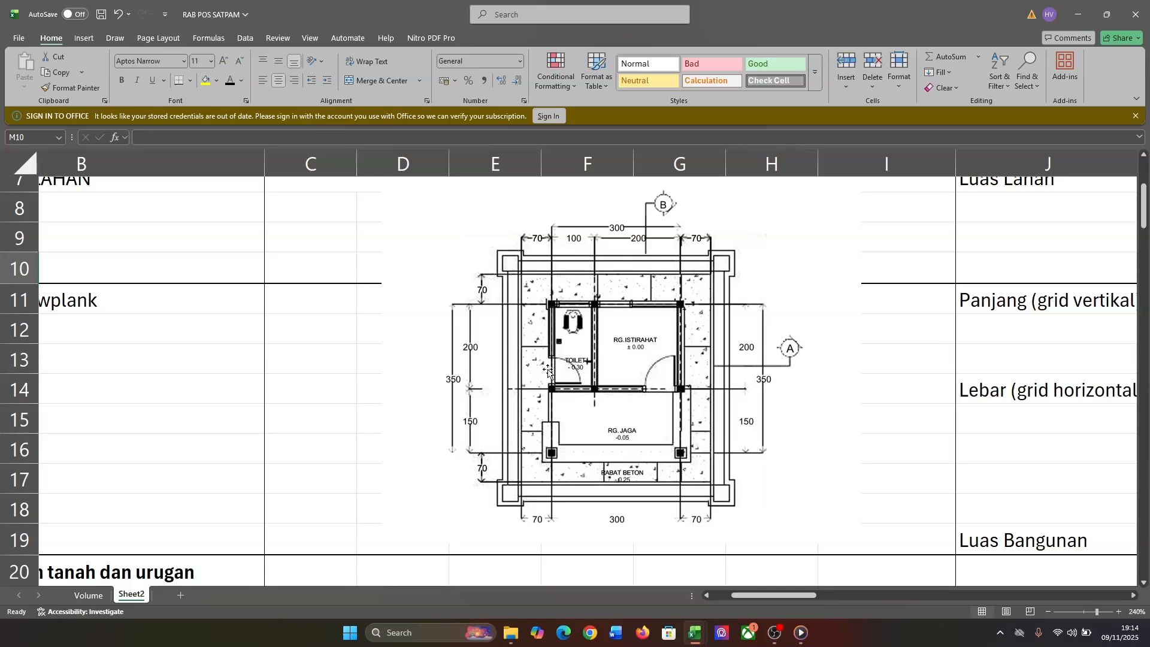
{"action": "scroll", "coordinate": [547, 370], "scroll_direction": "right", "scroll_amount": 5}
{"action": "scroll", "coordinate": [547, 370], "scroll_direction": "down", "scroll_amount": 6, "text": "ctrl"}
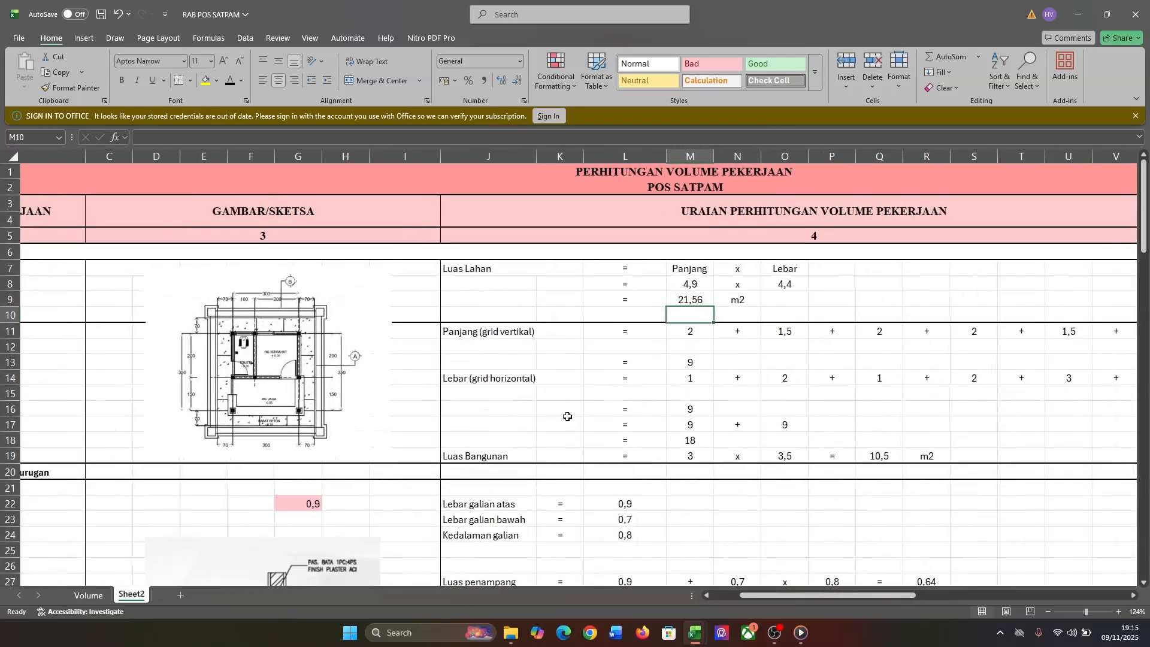
{"action": "scroll", "coordinate": [567, 416], "scroll_direction": "left", "scroll_amount": 2}
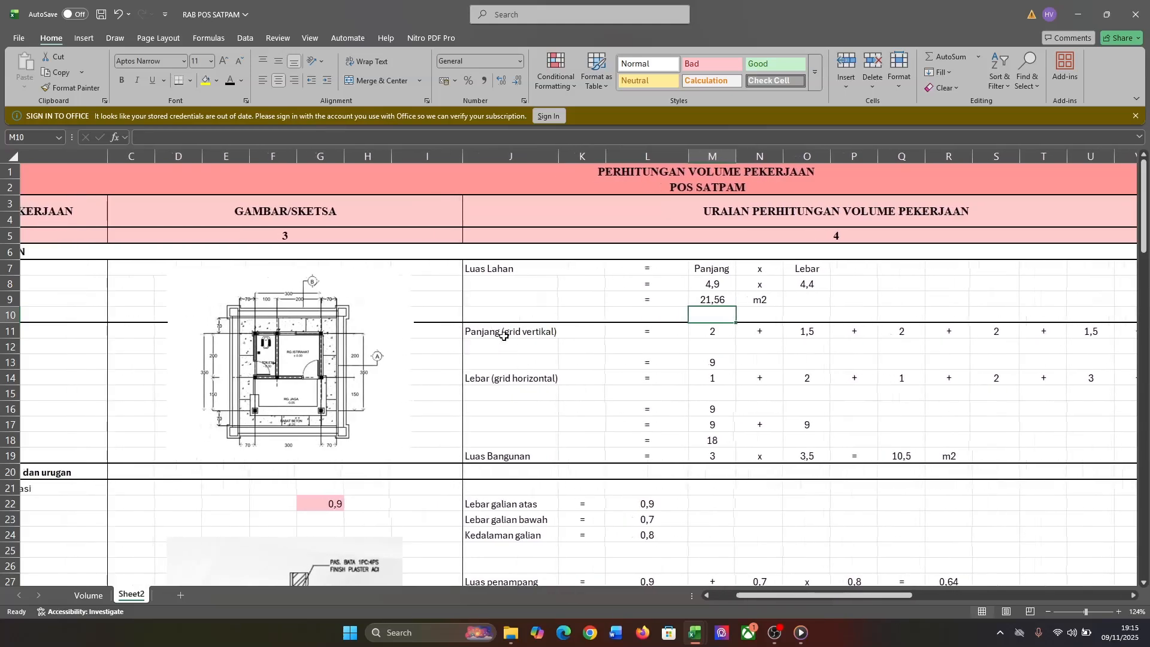
{"action": "left_click", "coordinate": [504, 337]}
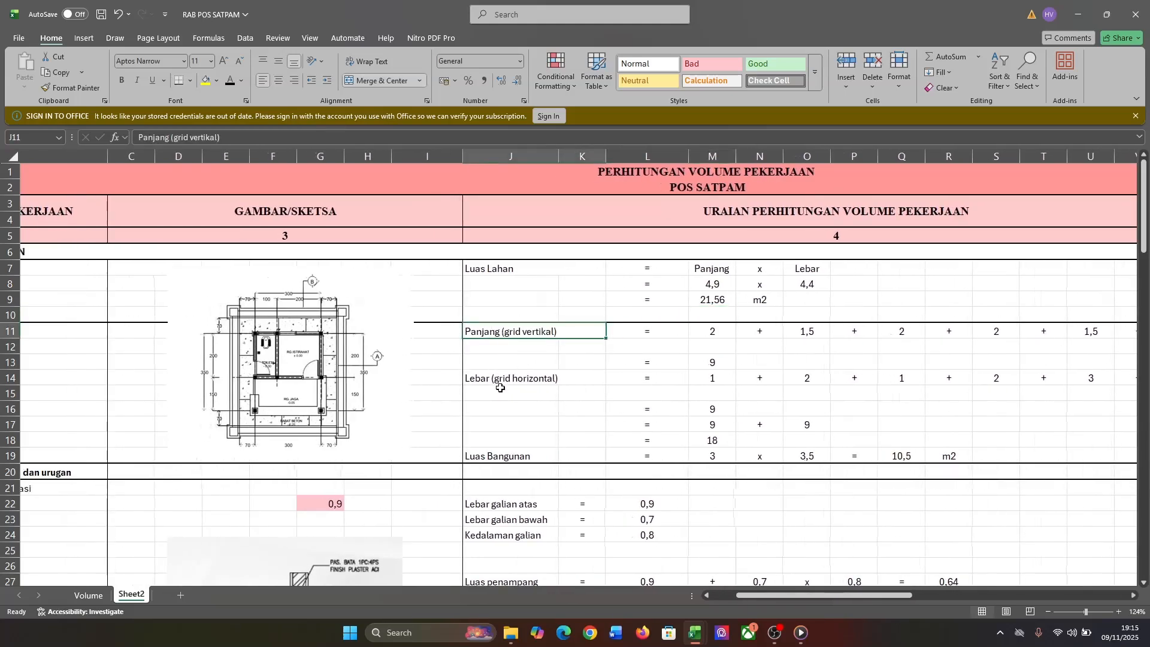
{"action": "left_click", "coordinate": [499, 387]}
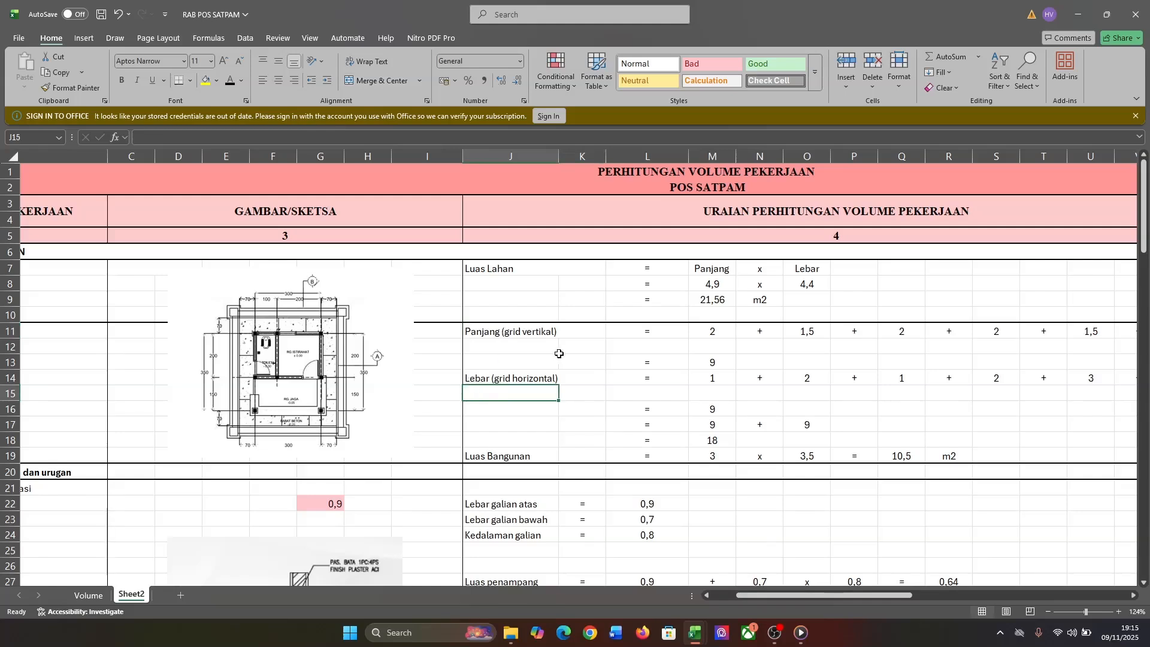
{"action": "left_click", "coordinate": [709, 336]}
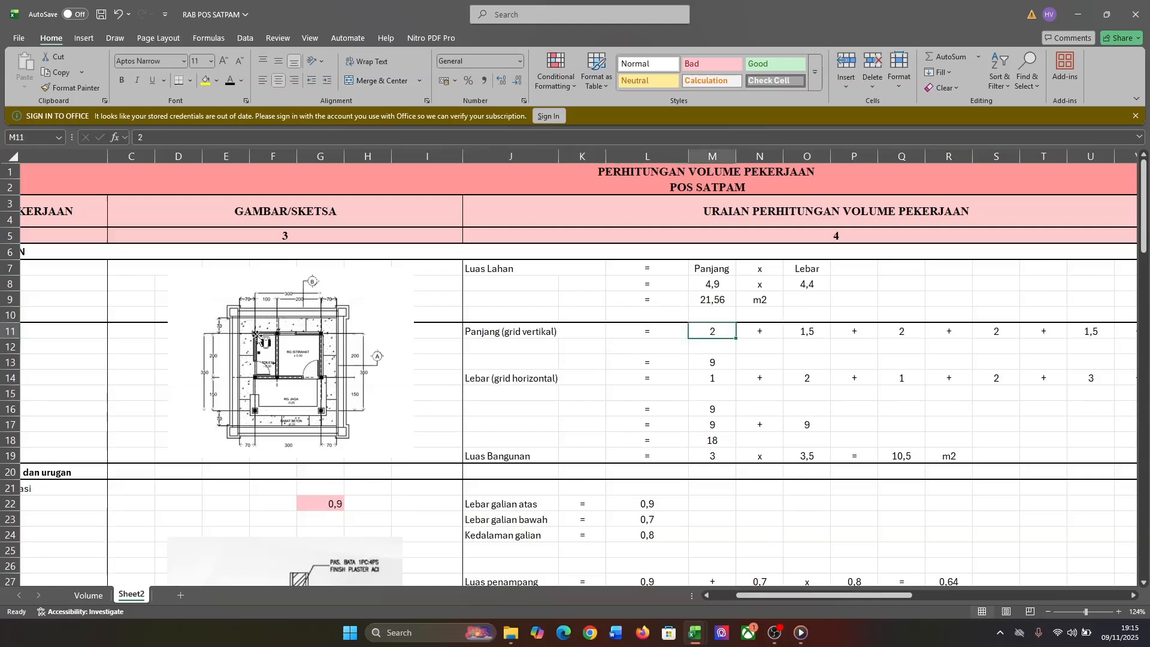
{"action": "scroll", "coordinate": [261, 358], "scroll_direction": "up", "scroll_amount": 9}
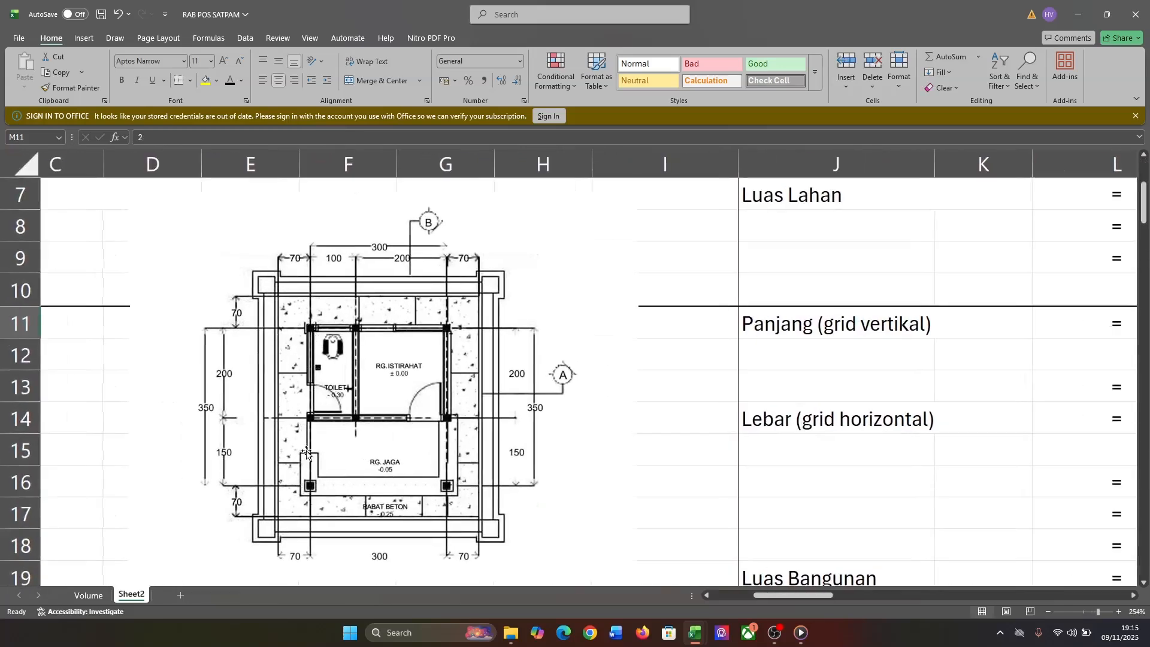
{"action": "scroll", "coordinate": [308, 493], "scroll_direction": "right", "scroll_amount": 5}
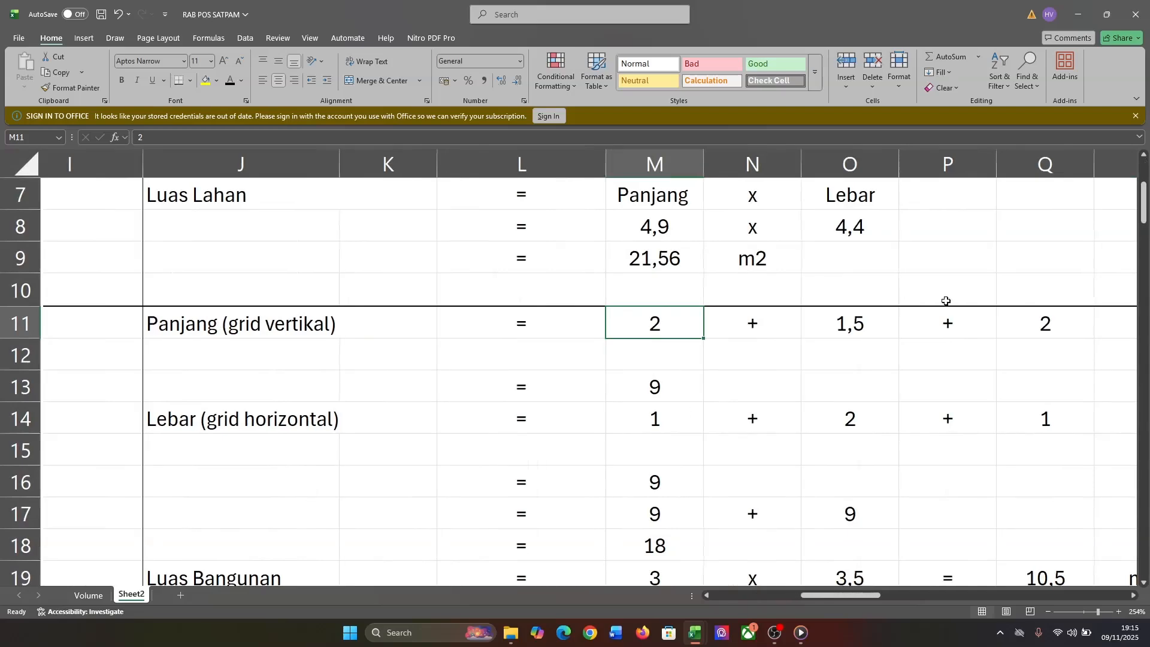
{"action": "scroll", "coordinate": [946, 301], "scroll_direction": "left", "scroll_amount": 5}
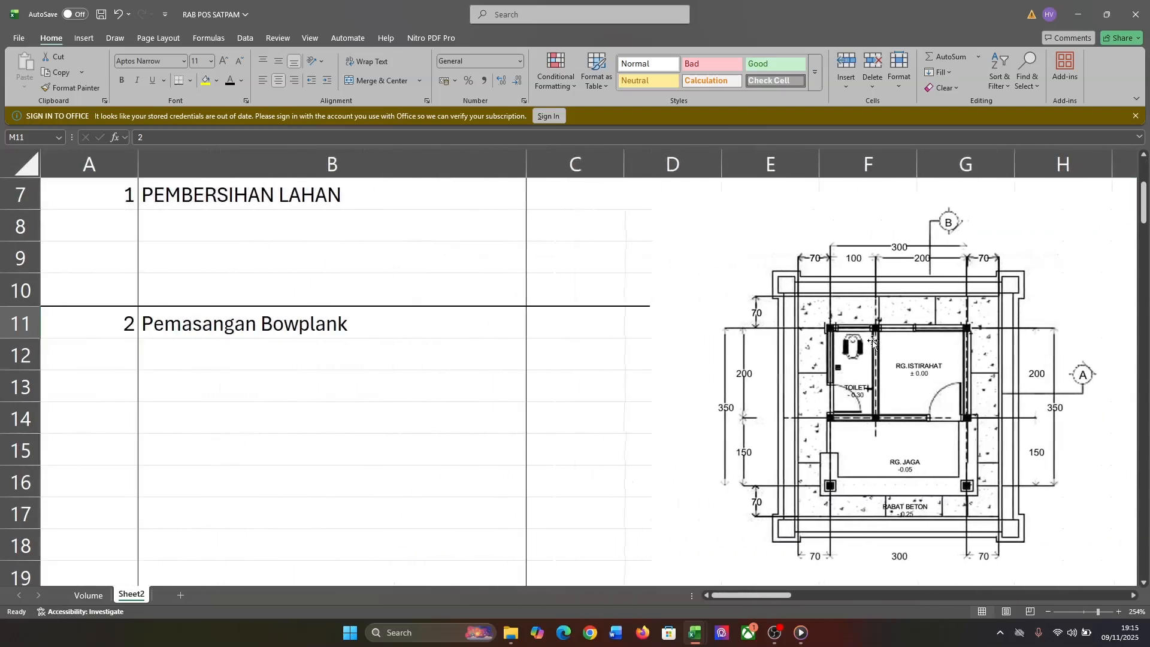
{"action": "scroll", "coordinate": [873, 407], "scroll_direction": "right", "scroll_amount": 8}
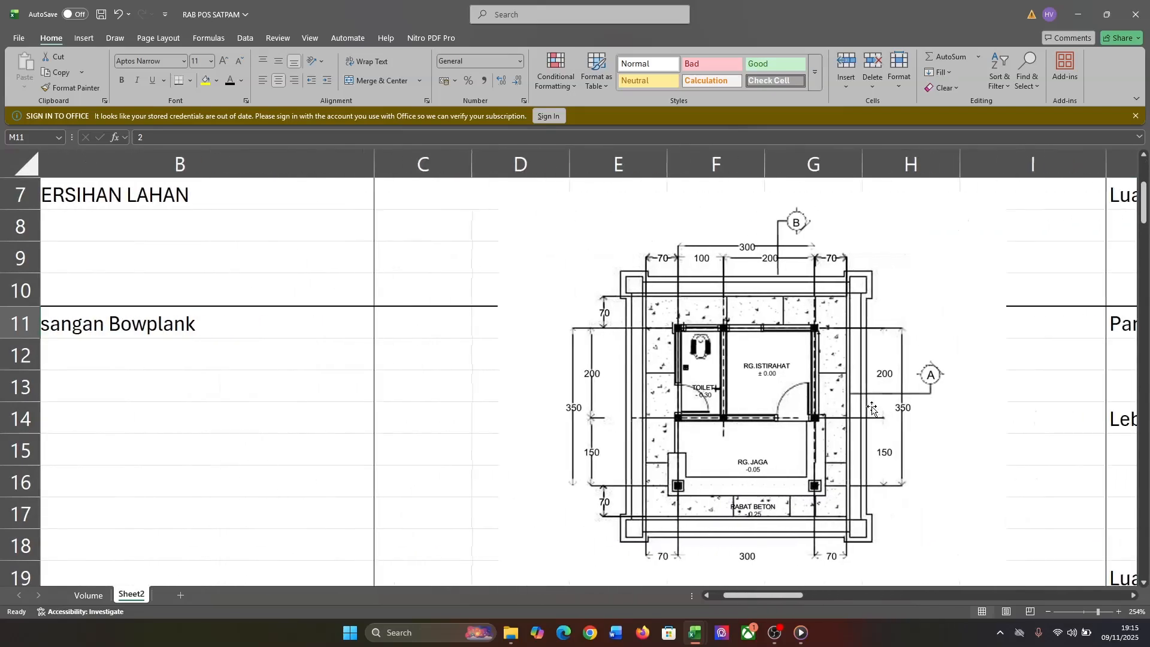
{"action": "scroll", "coordinate": [873, 407], "scroll_direction": "left", "scroll_amount": 3}
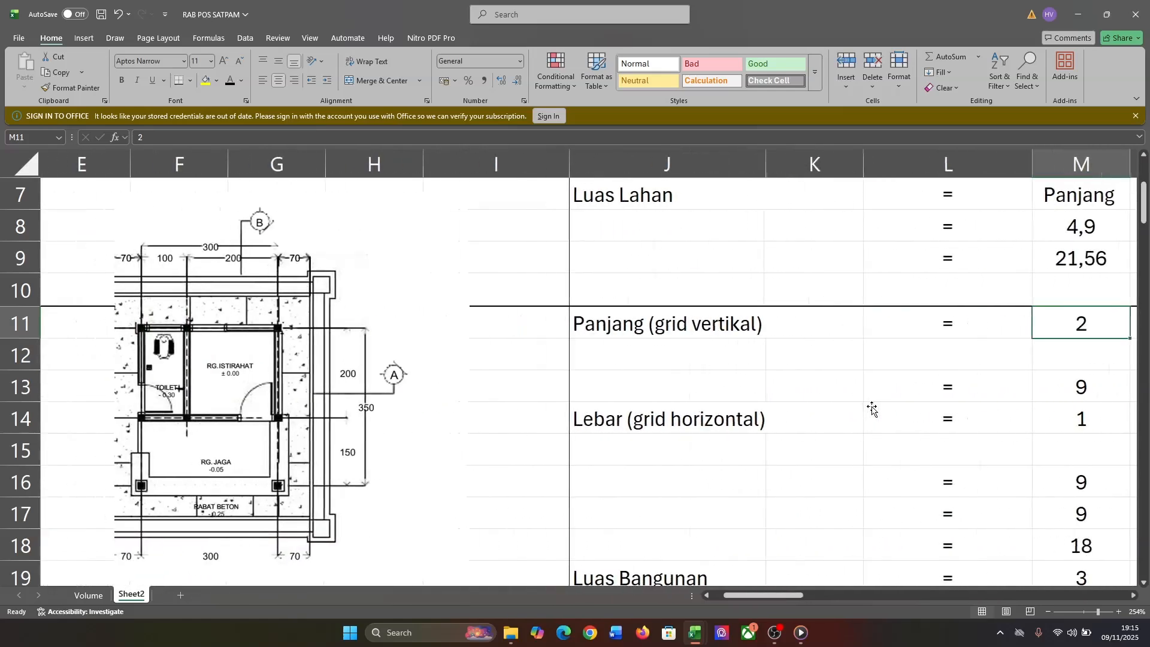
{"action": "scroll", "coordinate": [276, 432], "scroll_direction": "down", "scroll_amount": 7, "text": "ctrl"}
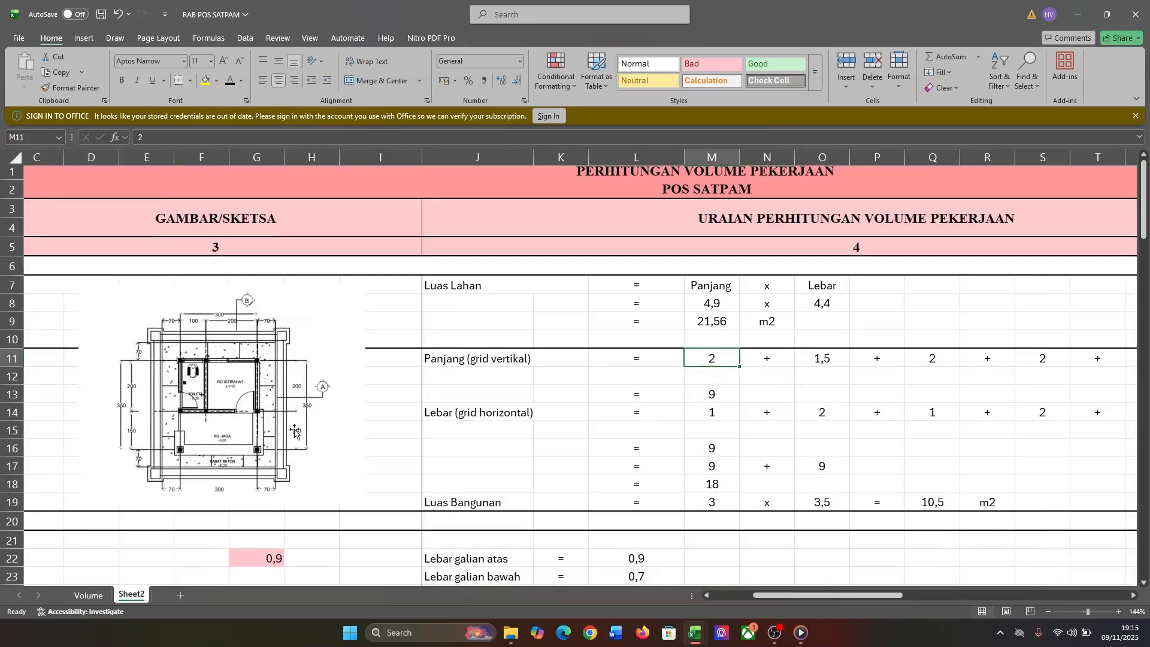
Delete the trailing plus sign in V11 at the end of the Panjang (grid vertikal) sum
{"action": "scroll", "coordinate": [324, 412], "scroll_direction": "right", "scroll_amount": 6}
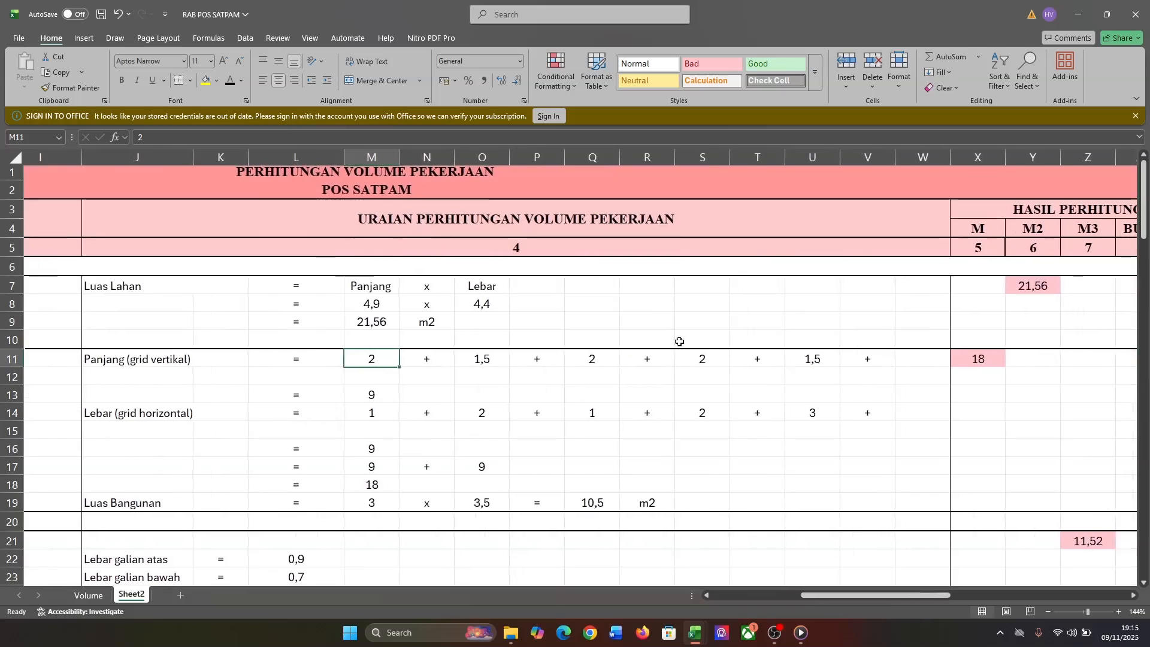
{"action": "left_click", "coordinate": [868, 362]}
{"action": "key", "text": "BackSpace"}
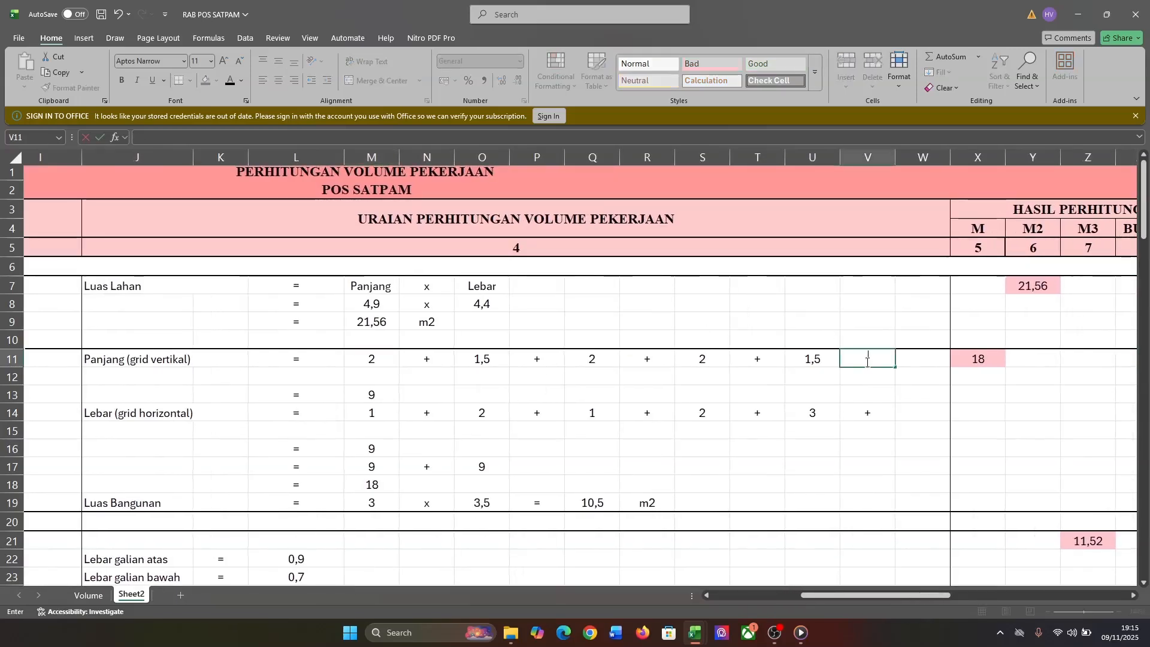
Replace the Panjang (grid vertikal) total formula in M13 with =M11+O11+Q11+S11+U11
{"action": "left_click", "coordinate": [382, 398]}
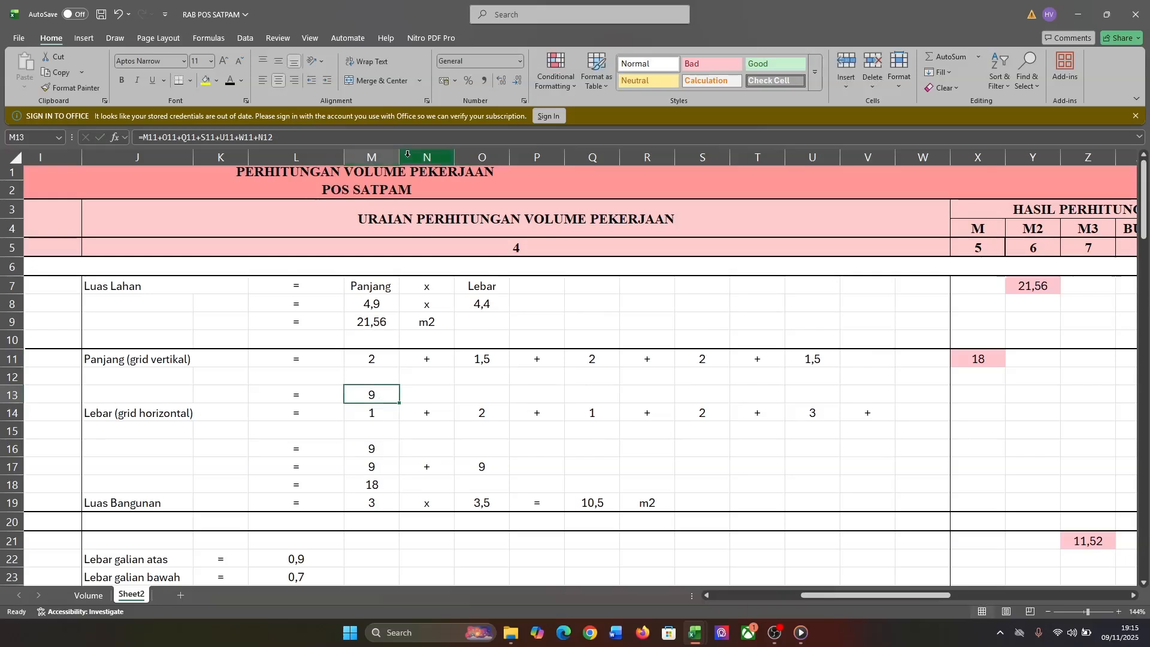
{"action": "left_click", "coordinate": [395, 140]}
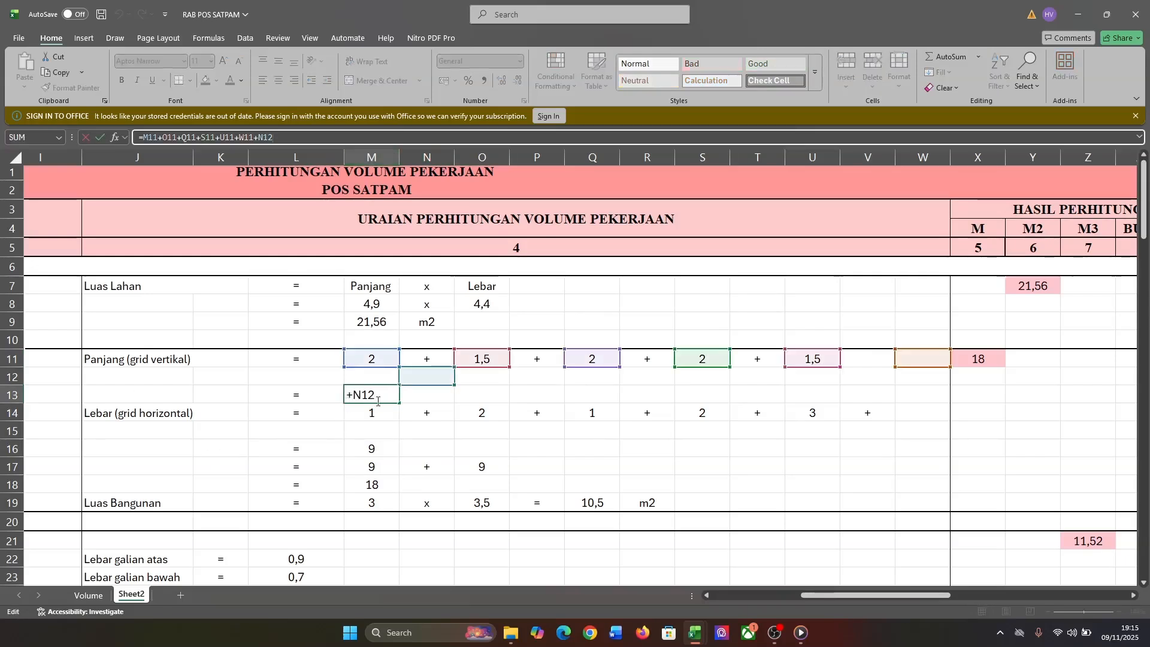
{"action": "key", "text": "BackSpace"}
{"action": "key", "text": "BackSpace"}
{"action": "key", "text": "BackSpace"}
{"action": "key", "text": "BackSpace"}
{"action": "key", "text": "BackSpace"}
{"action": "key", "text": "BackSpace"}
{"action": "key", "text": "BackSpace"}
{"action": "key", "text": "BackSpace"}
{"action": "key", "text": "BackSpace"}
{"action": "key", "text": "BackSpace"}
{"action": "key", "text": "BackSpace"}
{"action": "key", "text": "BackSpace"}
{"action": "key", "text": "BackSpace"}
{"action": "key", "text": "BackSpace"}
{"action": "key", "text": "BackSpace"}
{"action": "key", "text": "BackSpace"}
{"action": "key", "text": "BackSpace"}
{"action": "key", "text": "BackSpace"}
{"action": "key", "text": "BackSpace"}
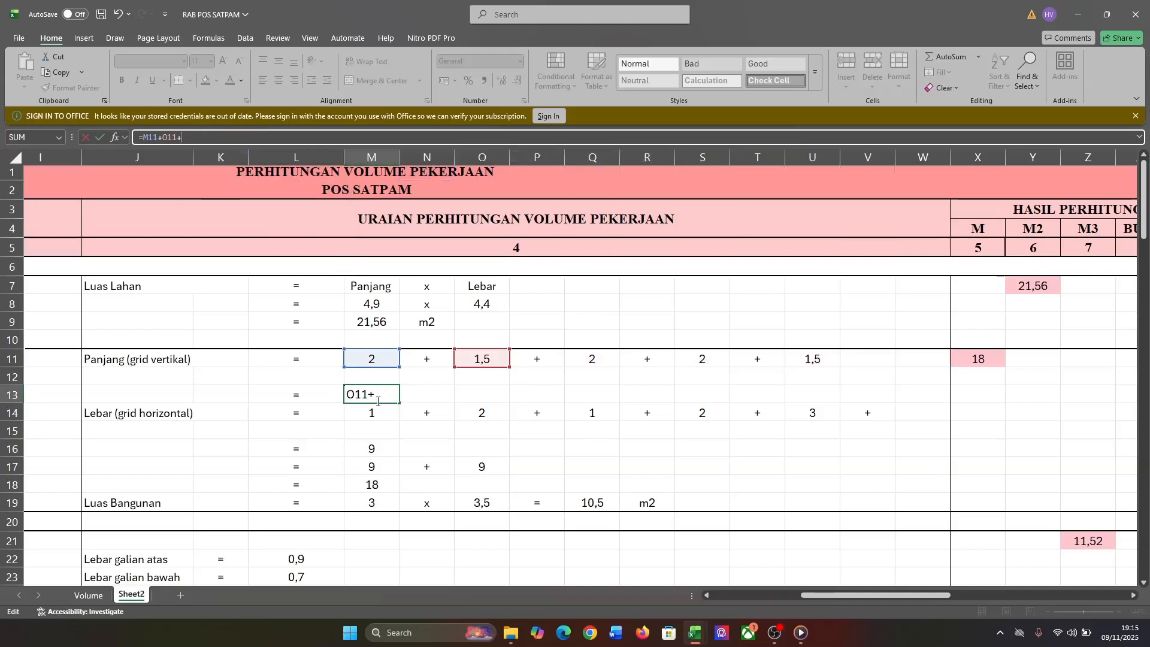
{"action": "key", "text": "BackSpace"}
{"action": "key", "text": "BackSpace"}
{"action": "key", "text": "BackSpace"}
{"action": "key", "text": "BackSpace"}
{"action": "key", "text": "BackSpace"}
{"action": "key", "text": "BackSpace"}
{"action": "key", "text": "BackSpace"}
{"action": "key", "text": "BackSpace"}
{"action": "key", "text": "BackSpace"}
{"action": "type", "text": "="}
{"action": "left_click", "coordinate": [365, 361]}
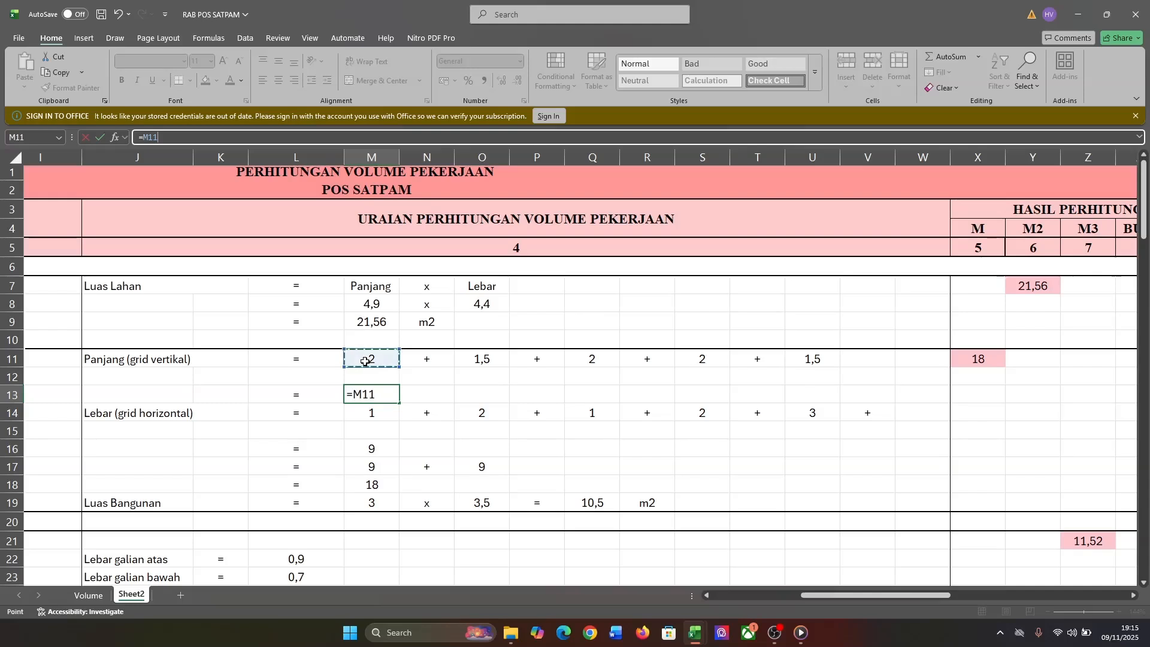
{"action": "type", "text": "+"}
{"action": "left_click", "coordinate": [486, 363]}
{"action": "type", "text": "+"}
{"action": "left_click", "coordinate": [577, 360]}
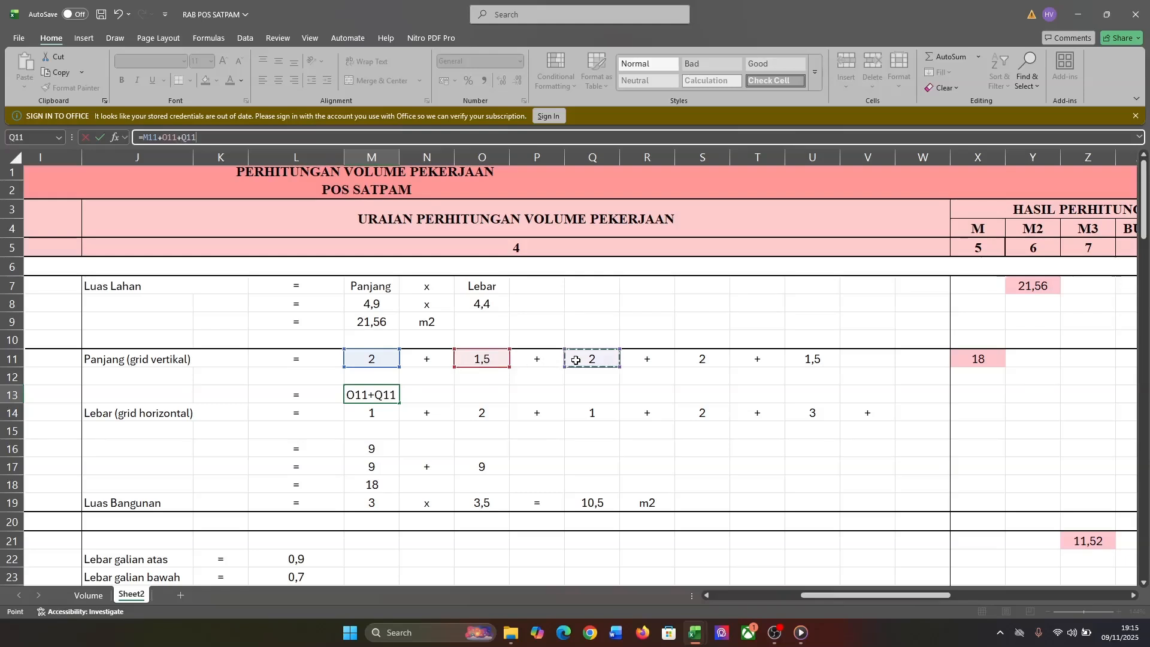
{"action": "type", "text": "+"}
{"action": "left_click", "coordinate": [713, 360]}
{"action": "type", "text": "+"}
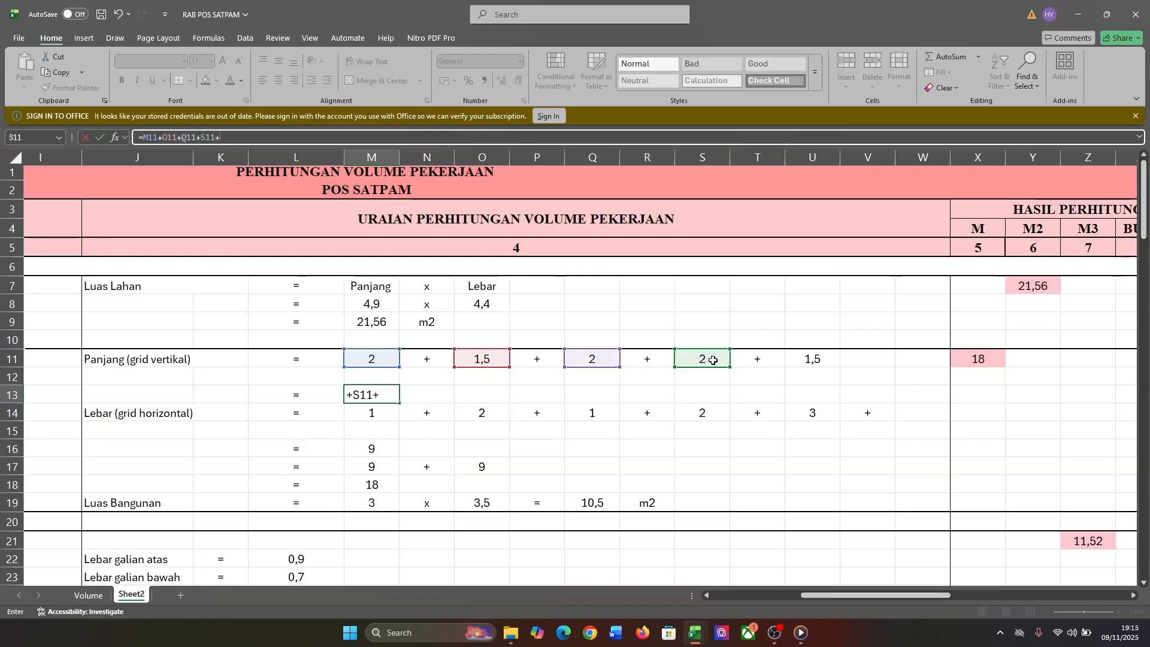
{"action": "left_click", "coordinate": [810, 360]}
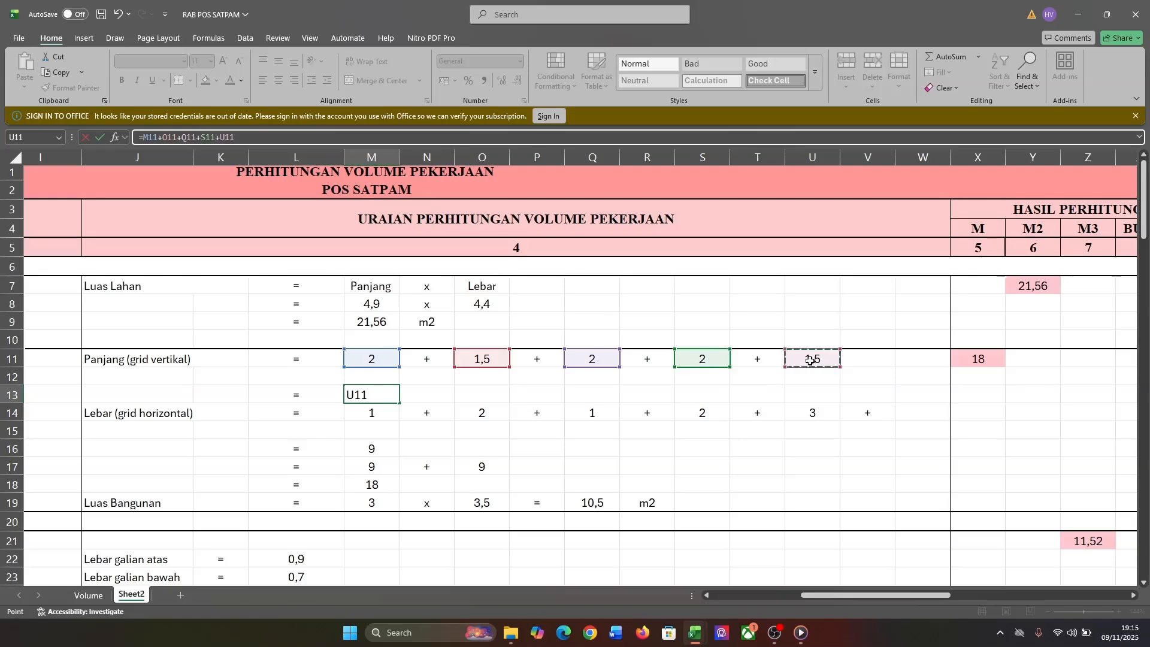
{"action": "key", "text": "Return"}
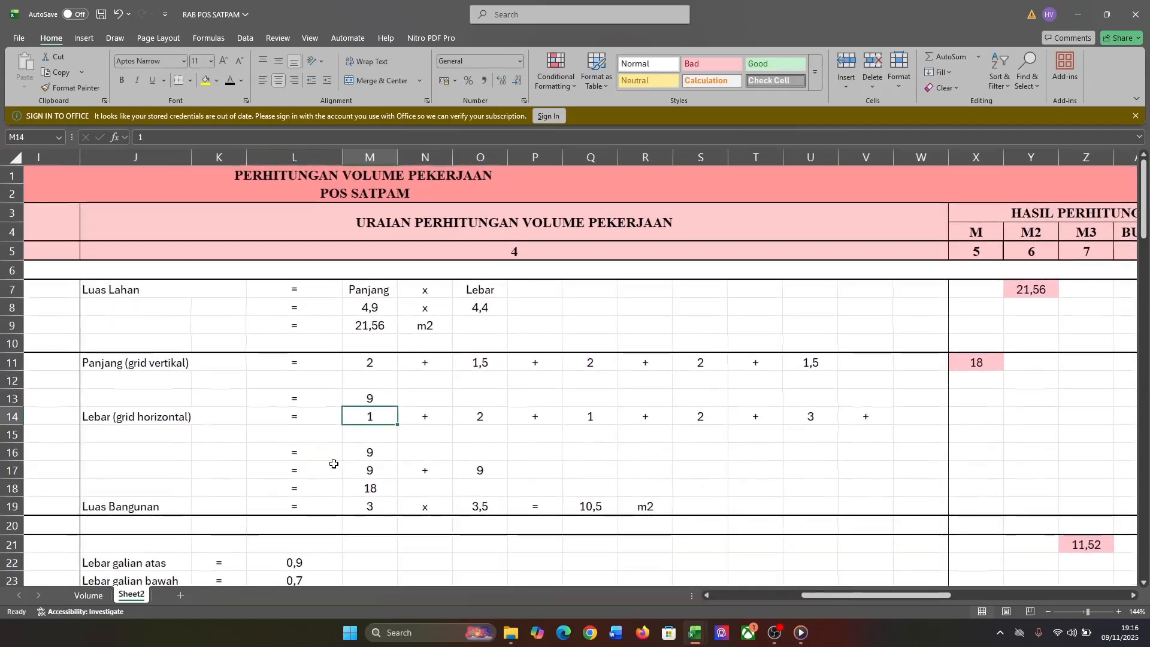
Examine the horizontal grid lines and their dimensions on the floor plan sketch for the Lebar (grid horizontal) calculation
{"action": "scroll", "coordinate": [334, 464], "scroll_direction": "left", "scroll_amount": 5}
{"action": "scroll", "coordinate": [289, 417], "scroll_direction": "up", "scroll_amount": 10}
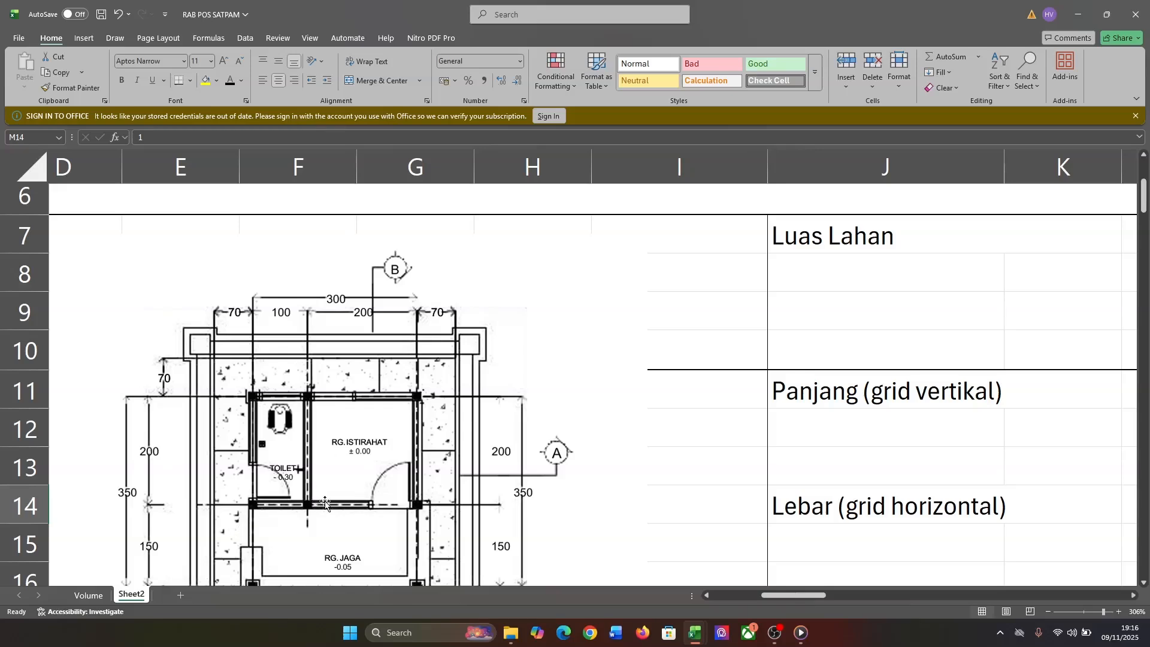
{"action": "scroll", "coordinate": [326, 503], "scroll_direction": "down", "scroll_amount": 2}
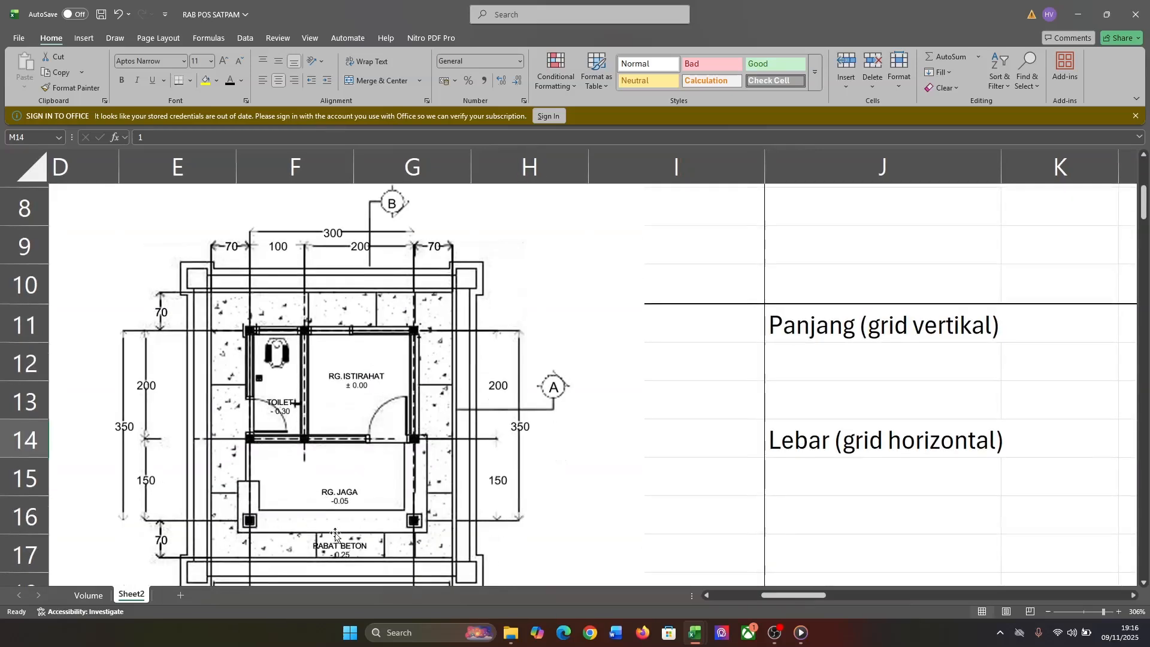
{"action": "scroll", "coordinate": [563, 513], "scroll_direction": "down", "scroll_amount": 10, "text": "ctrl"}
{"action": "scroll", "coordinate": [795, 493], "scroll_direction": "down", "scroll_amount": 6, "text": "ctrl"}
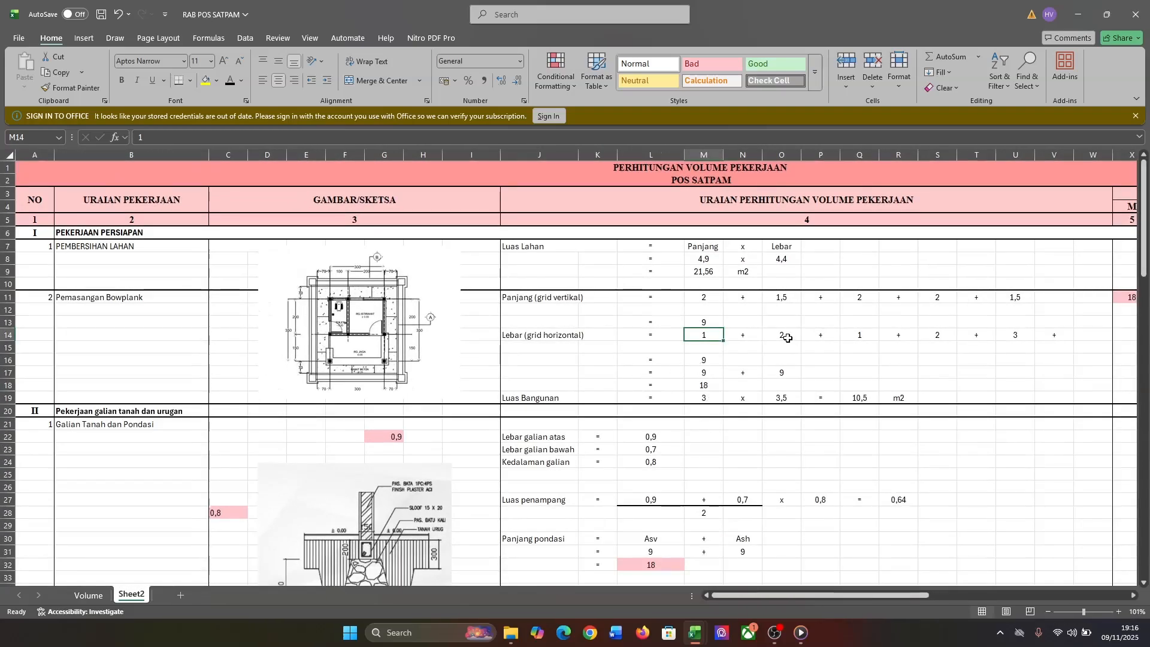
Check the Lebar (grid horizontal) terms in row 14 and delete the trailing plus sign in V14
{"action": "left_click", "coordinate": [857, 336]}
{"action": "left_click", "coordinate": [940, 337]}
{"action": "left_click", "coordinate": [1019, 335]}
{"action": "left_click", "coordinate": [1061, 338]}
{"action": "left_click", "coordinate": [814, 446]}
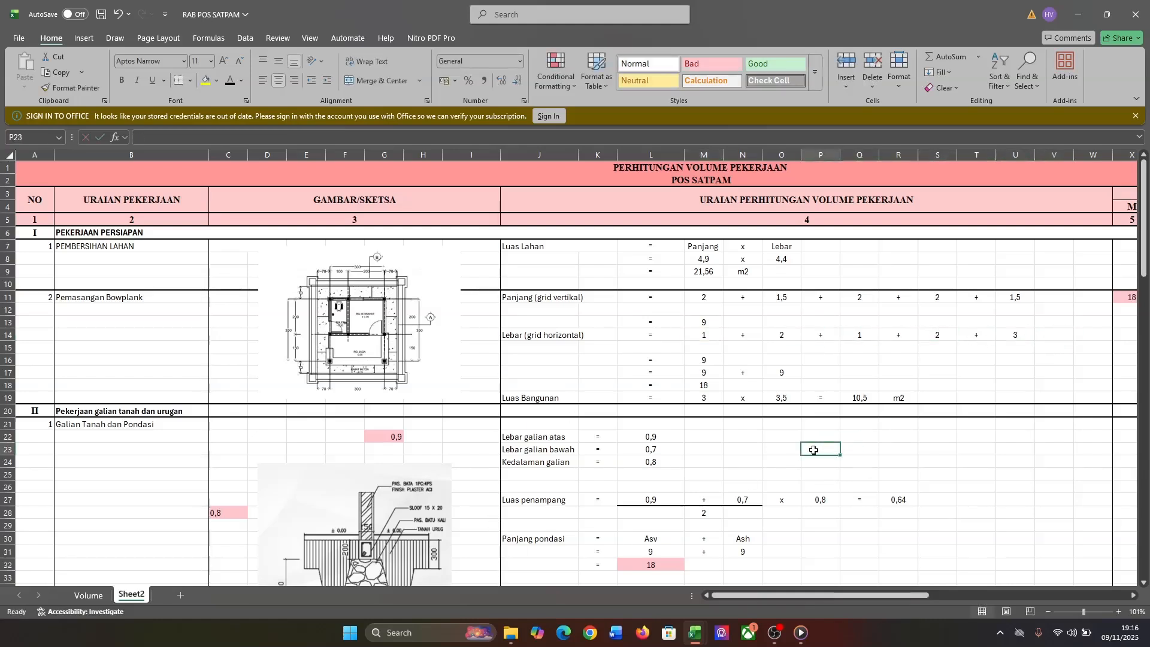
Inspect which cells the combined Panjang and Lebar total formula in M18 adds together
{"action": "left_click", "coordinate": [713, 385]}
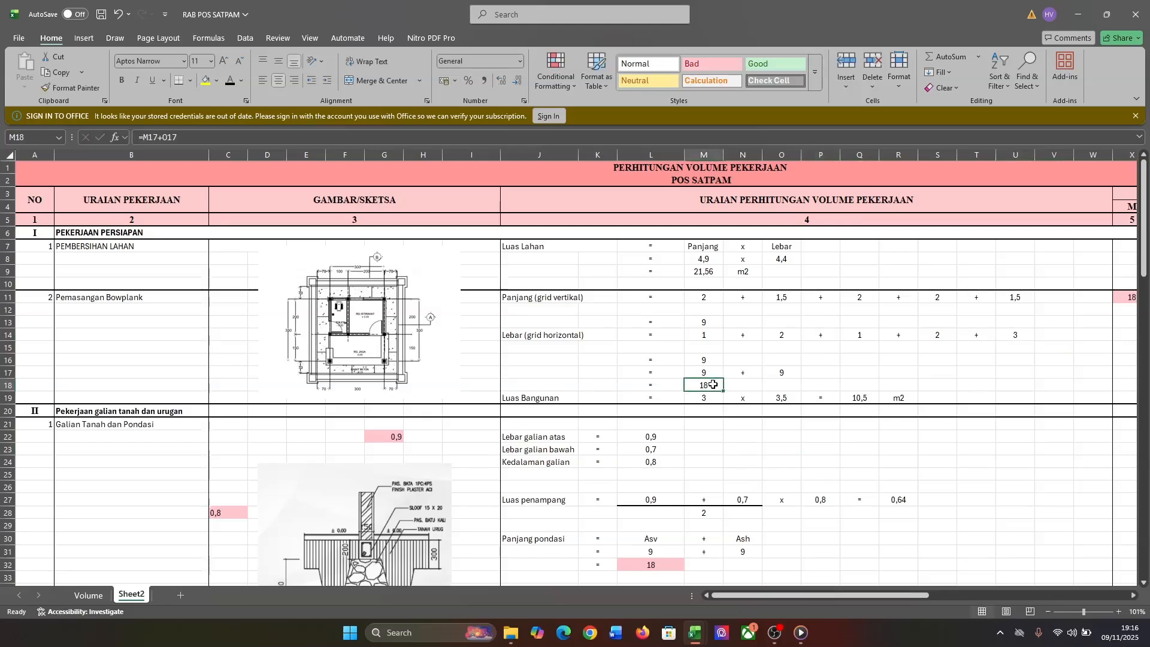
{"action": "left_click", "coordinate": [348, 140]}
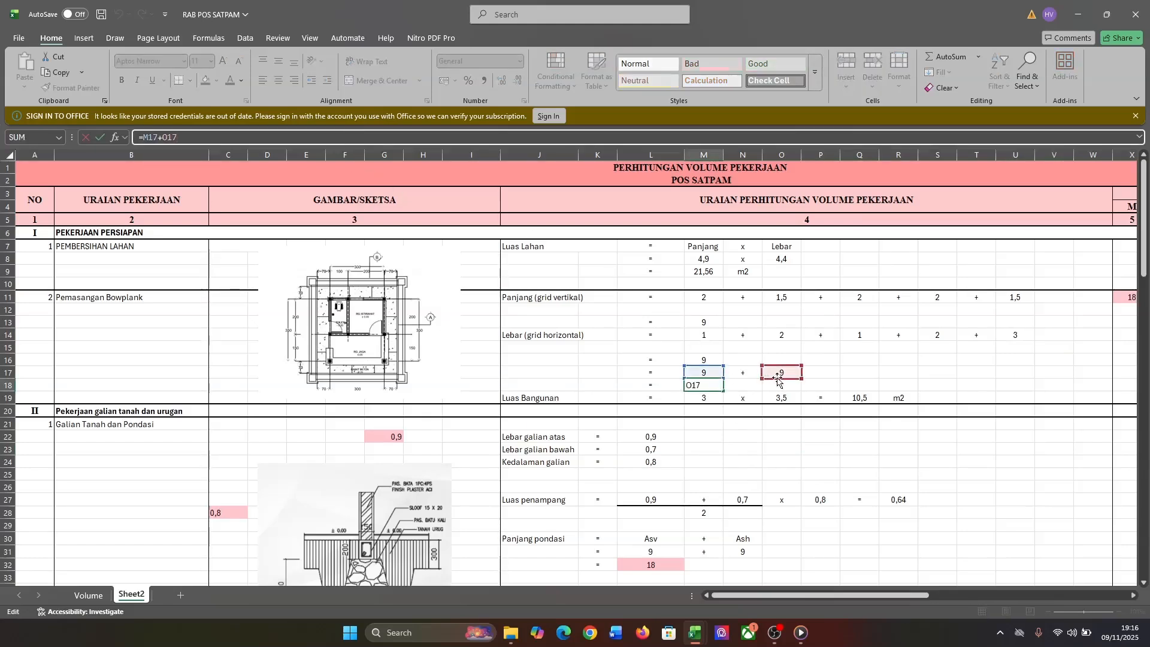
{"action": "left_click", "coordinate": [963, 487]}
Replace the Panjang value in M17 with a formula linking to the vertical grid total, =M13
{"action": "left_click", "coordinate": [714, 372]}
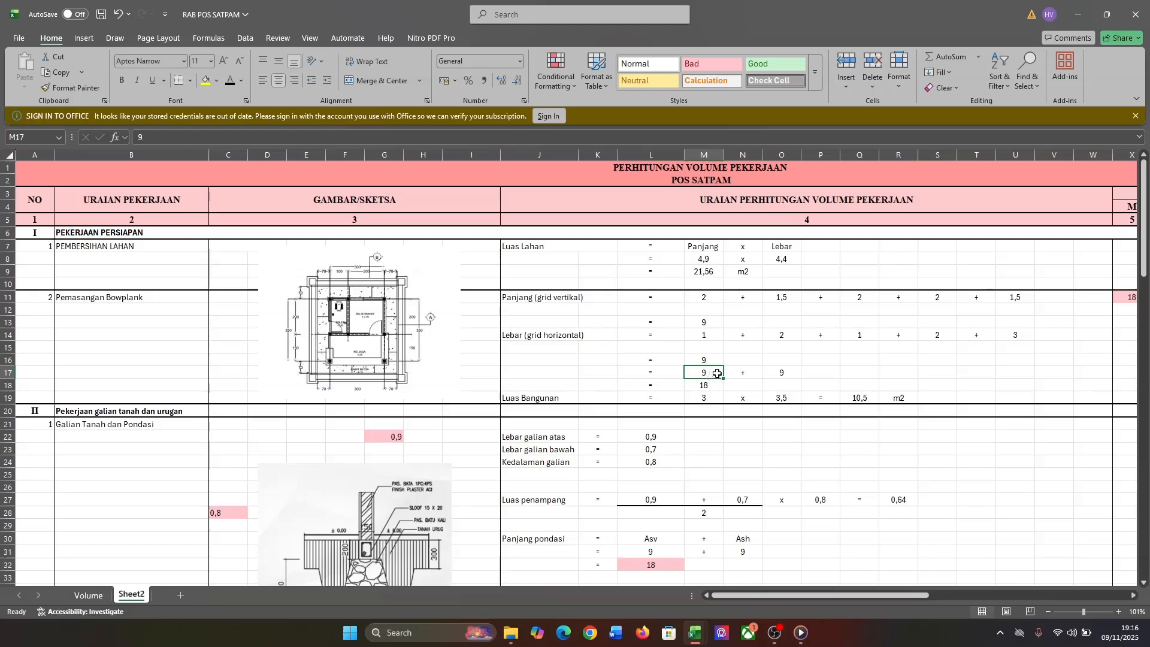
{"action": "type", "text": "="}
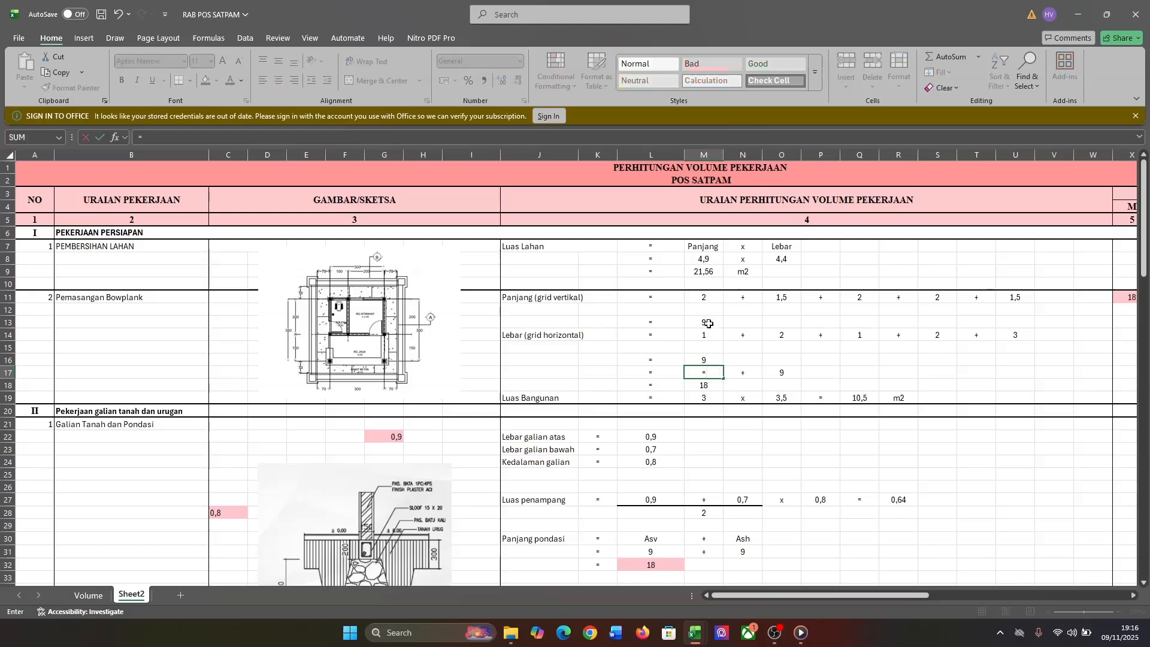
{"action": "left_click", "coordinate": [711, 321]}
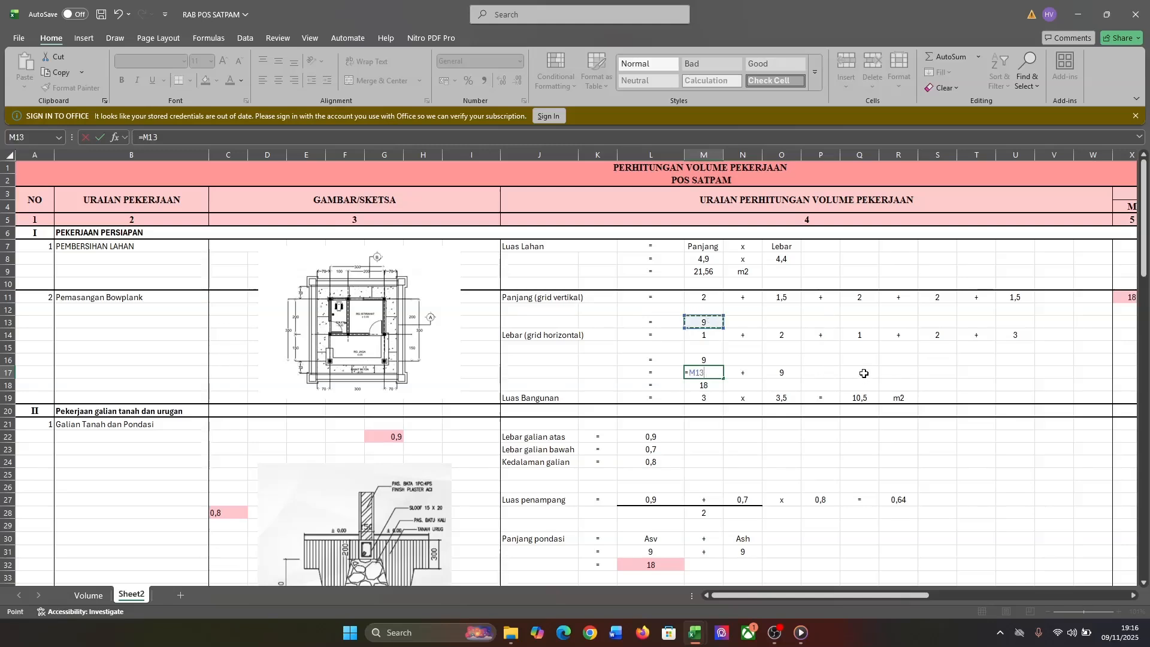
{"action": "key", "text": "Return"}
Clear the Lebar value in O17 and replace it with a formula linking to the horizontal grid total, =M16
{"action": "left_click", "coordinate": [788, 374]}
{"action": "key", "text": "BackSpace"}
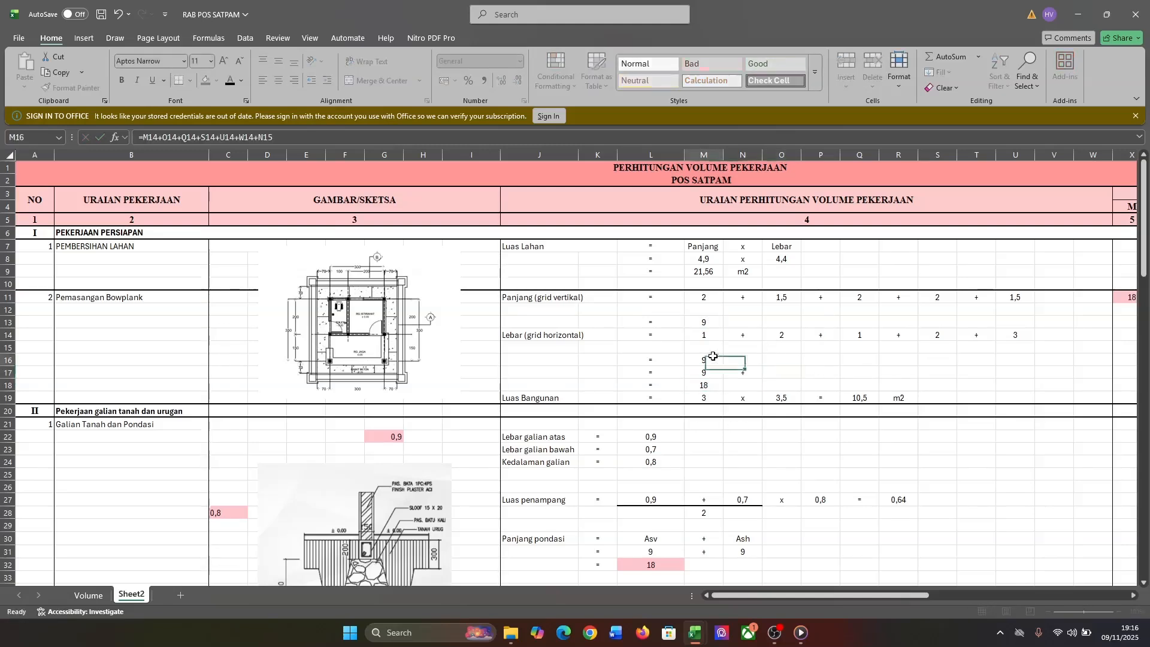
{"action": "left_click", "coordinate": [713, 358]}
{"action": "left_click", "coordinate": [800, 370]}
{"action": "type", "text": "="}
{"action": "left_click", "coordinate": [713, 363]}
{"action": "key", "text": "Return"}
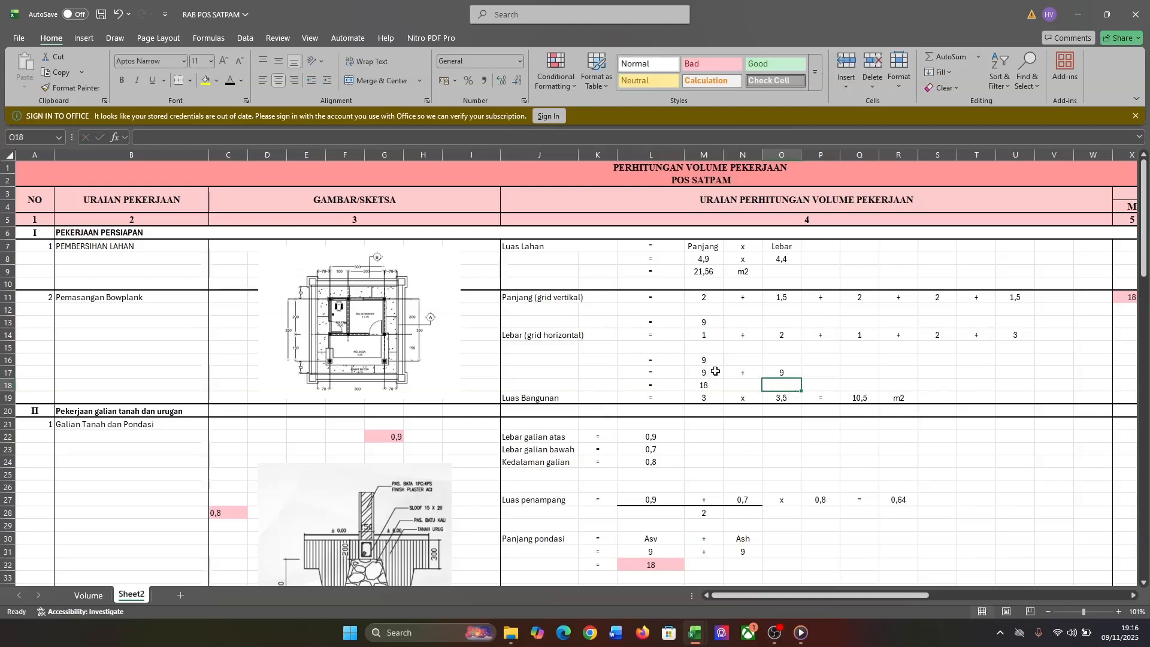
Check the combined length formula in M18 and the Luas Bangunan dimensions and area formula in row 19
{"action": "left_click", "coordinate": [695, 390]}
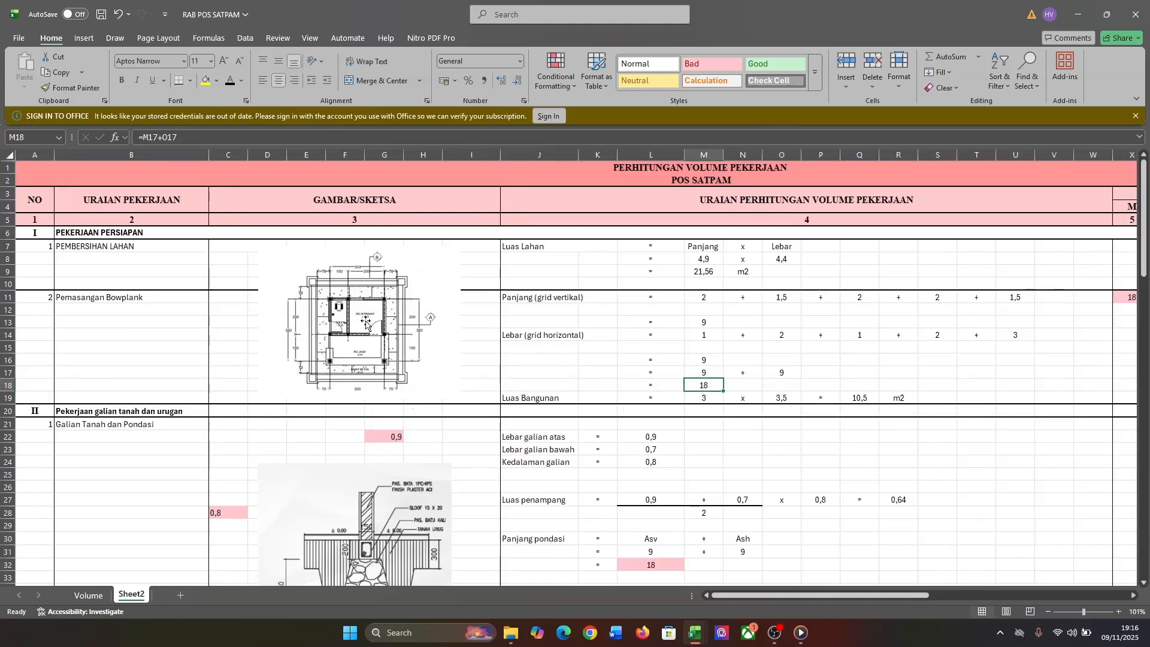
{"action": "scroll", "coordinate": [775, 350], "scroll_direction": "right", "scroll_amount": 2}
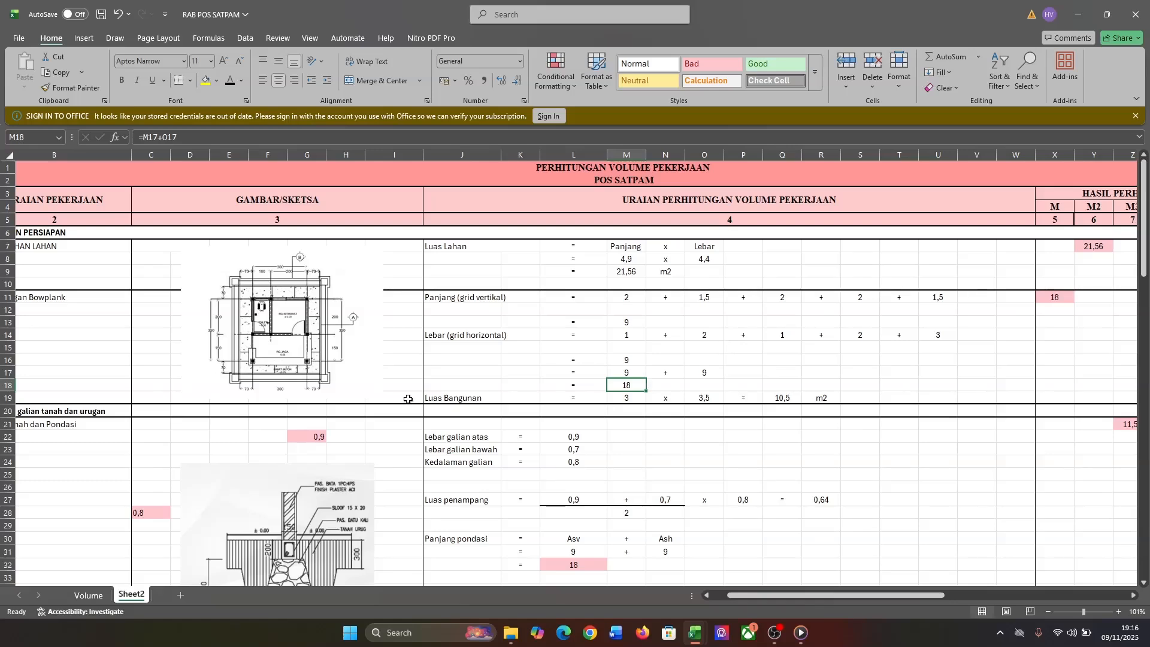
{"action": "scroll", "coordinate": [438, 401], "scroll_direction": "left", "scroll_amount": 2}
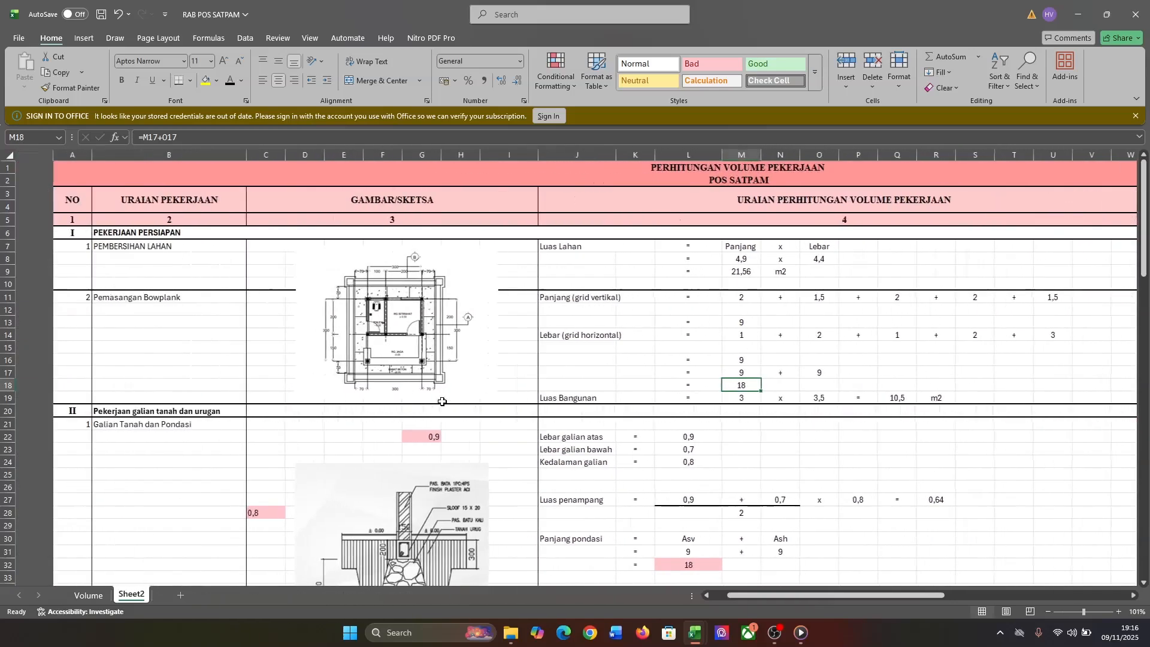
{"action": "left_click", "coordinate": [698, 398]}
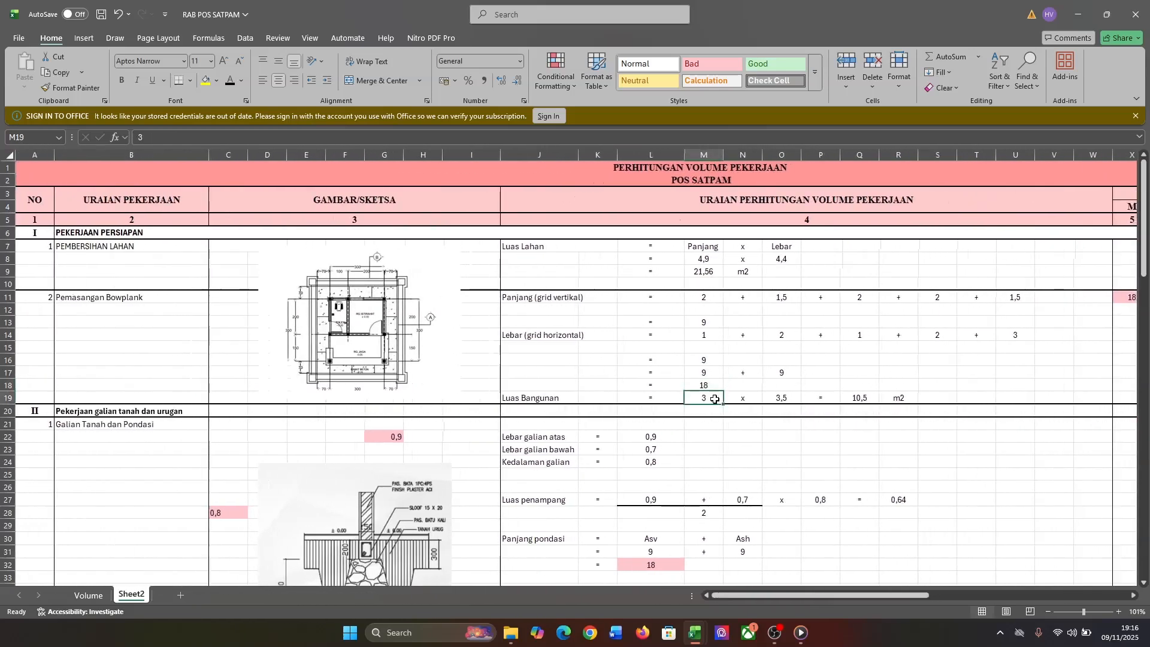
{"action": "left_click", "coordinate": [775, 401]}
{"action": "left_click", "coordinate": [863, 398]}
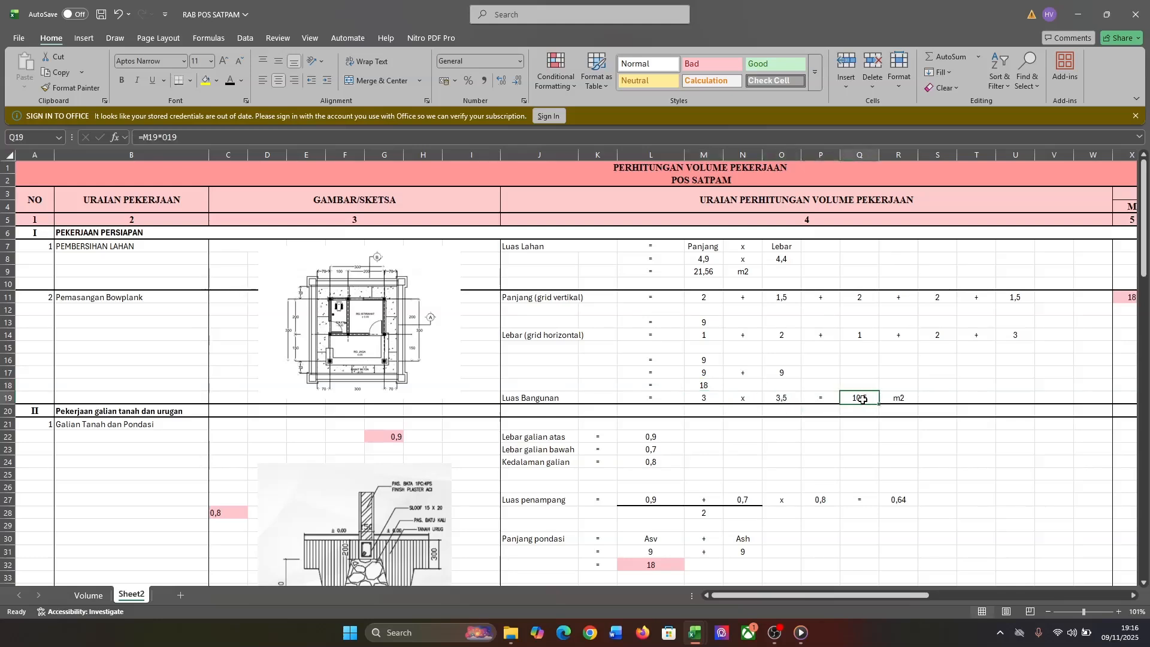
{"action": "left_click", "coordinate": [414, 136]}
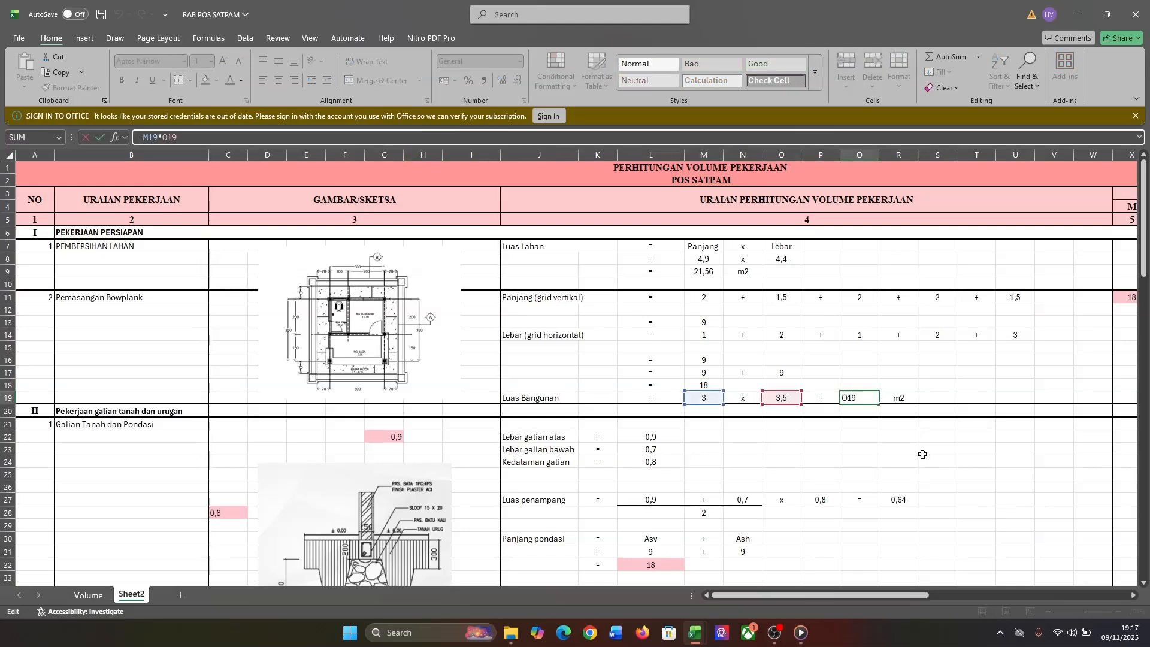
{"action": "key", "text": "Return"}
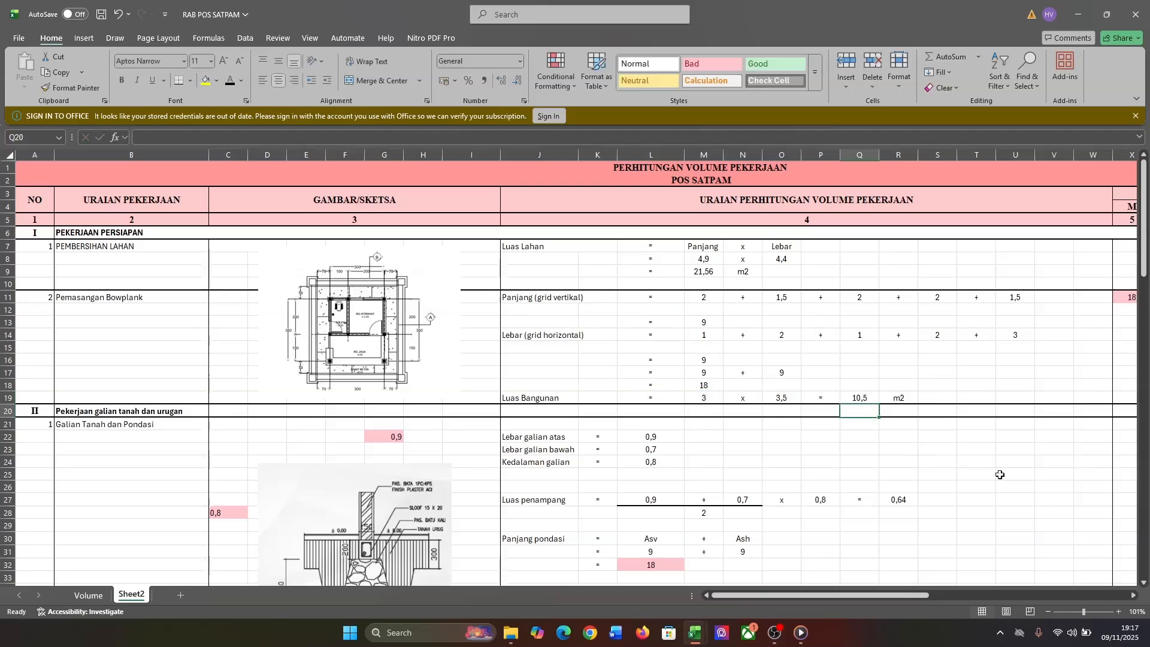
Check that the Hasil Perhitungan cells Y7 and X11 link to the Luas Lahan result and the bowplank length total
{"action": "scroll", "coordinate": [1020, 476], "scroll_direction": "right", "scroll_amount": 5}
{"action": "scroll", "coordinate": [1021, 477], "scroll_direction": "left", "scroll_amount": 3}
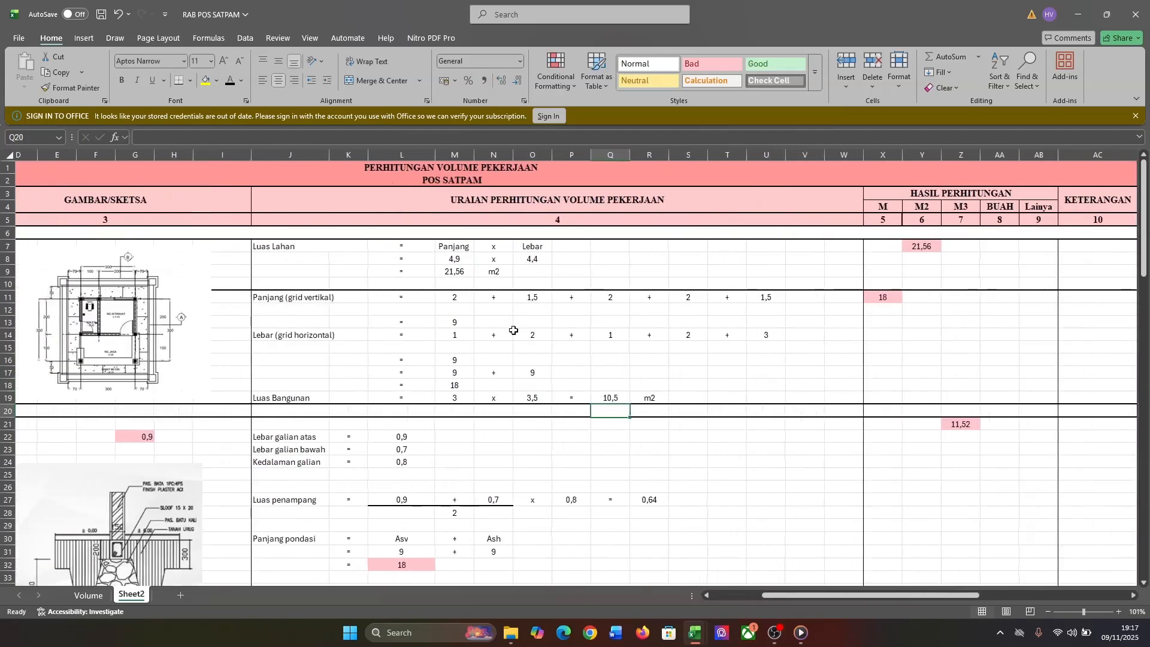
{"action": "left_click", "coordinate": [453, 274]}
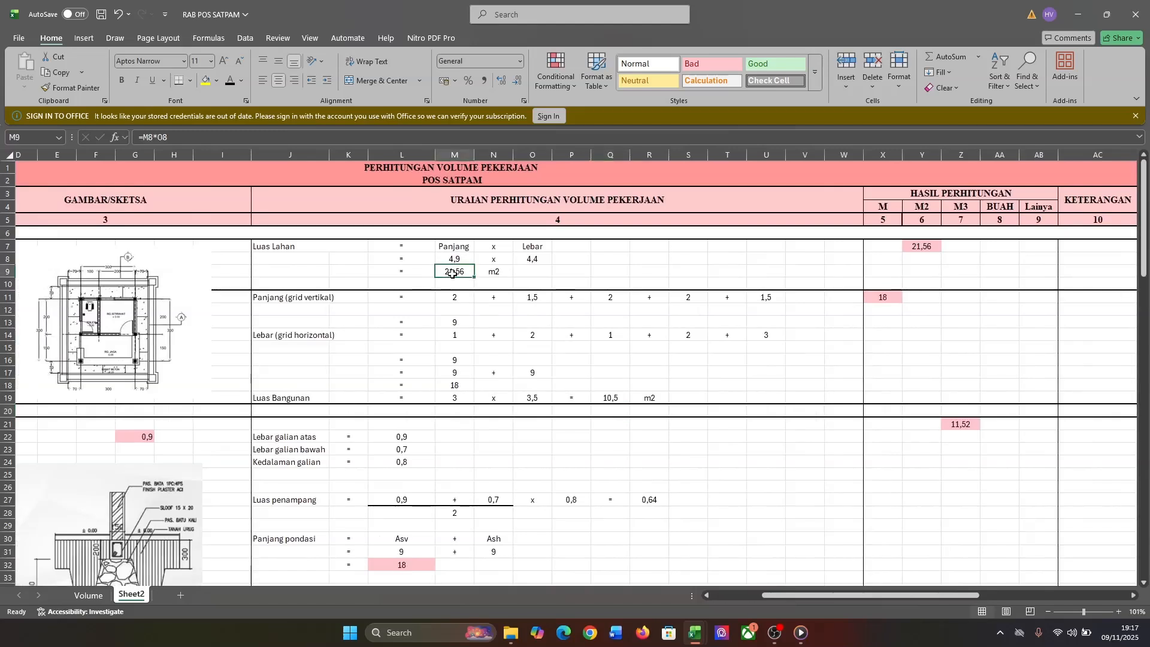
{"action": "left_click", "coordinate": [921, 247]}
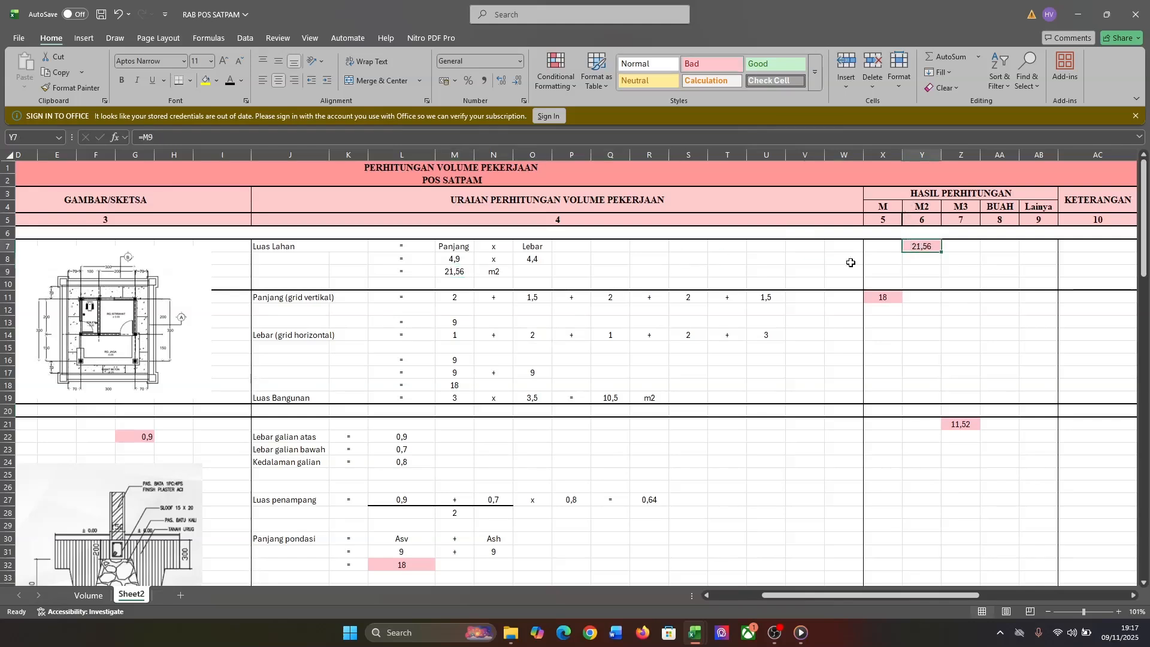
{"action": "left_click", "coordinate": [463, 384]}
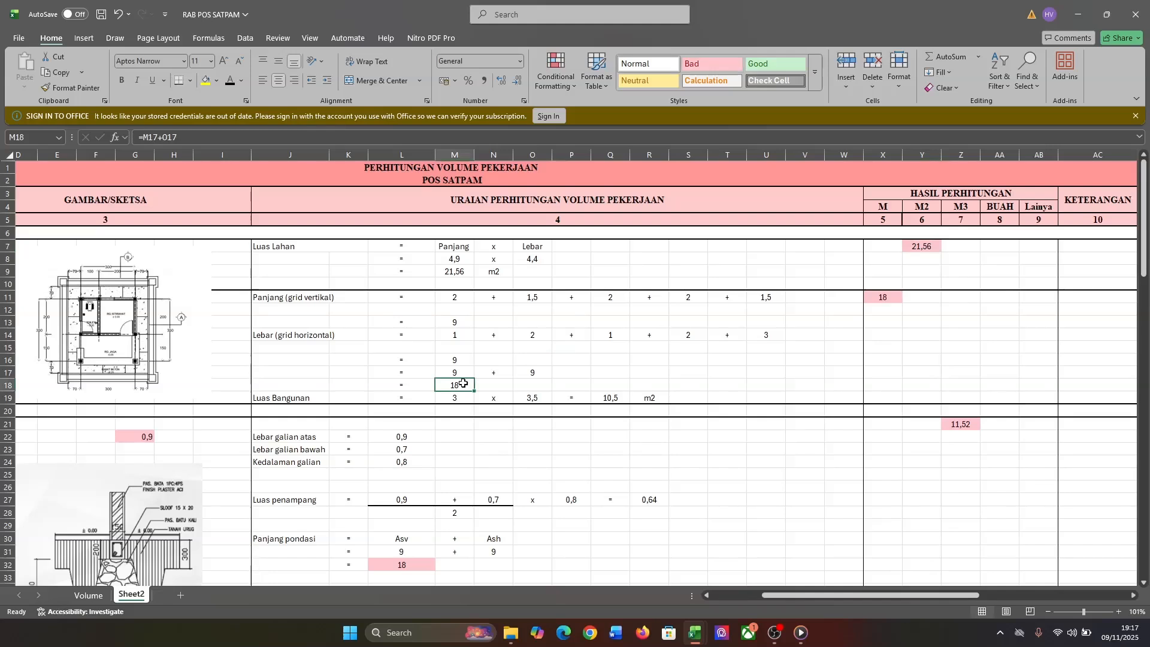
{"action": "left_click", "coordinate": [891, 300]}
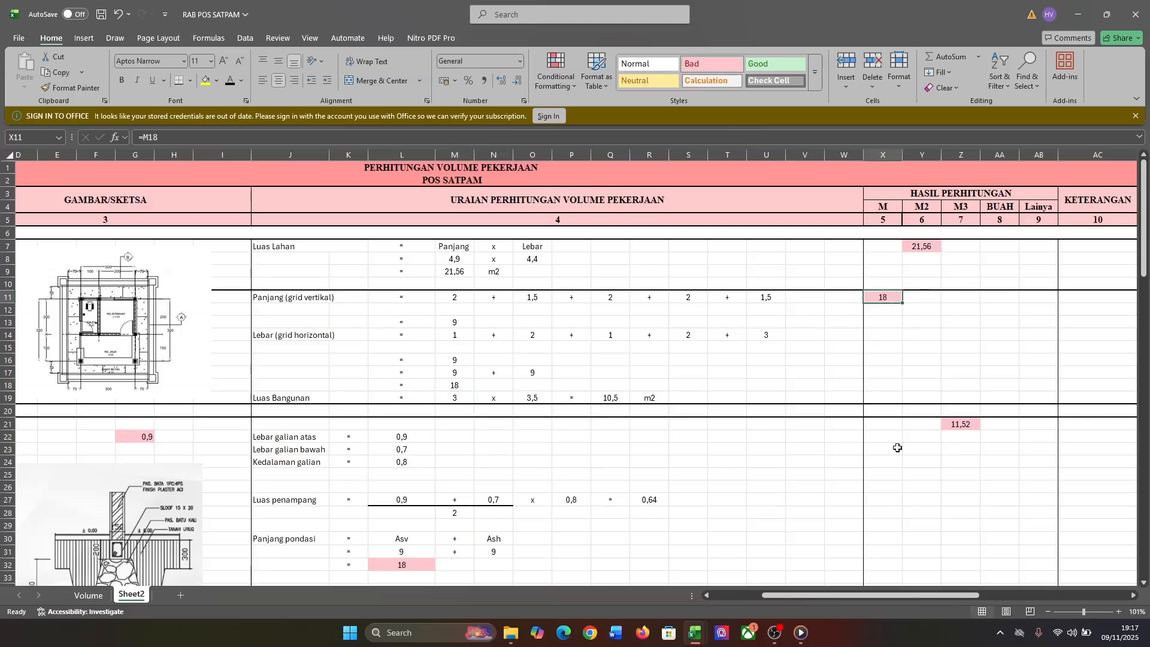
Enter =Q19 in Y13 as the Luas Bangunan result under M2 and apply the Bad cell style to it
{"action": "left_click", "coordinate": [920, 400]}
{"action": "left_click", "coordinate": [922, 322]}
{"action": "type", "text": "="}
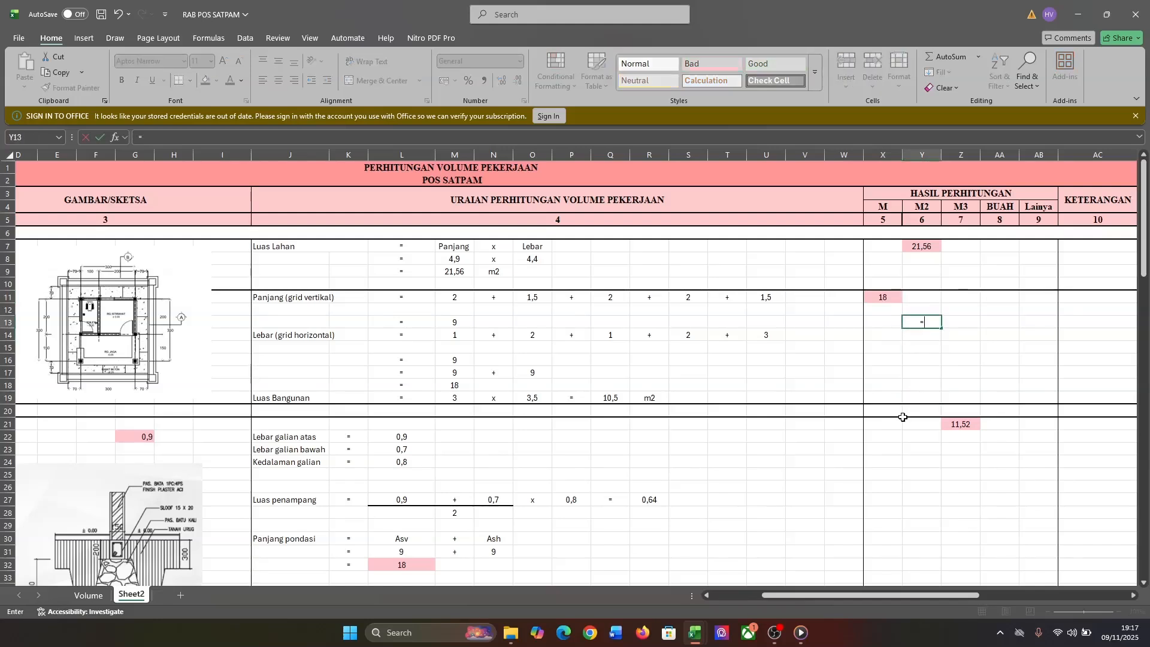
{"action": "left_click", "coordinate": [613, 398]}
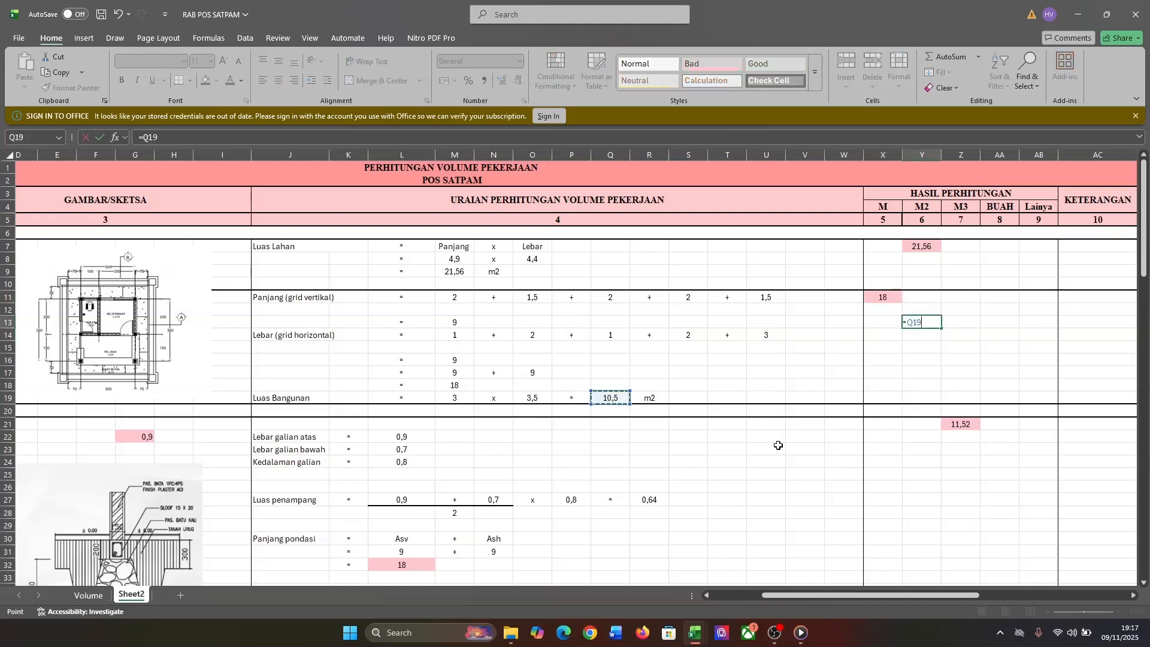
{"action": "key", "text": "Return"}
{"action": "left_click", "coordinate": [916, 322]}
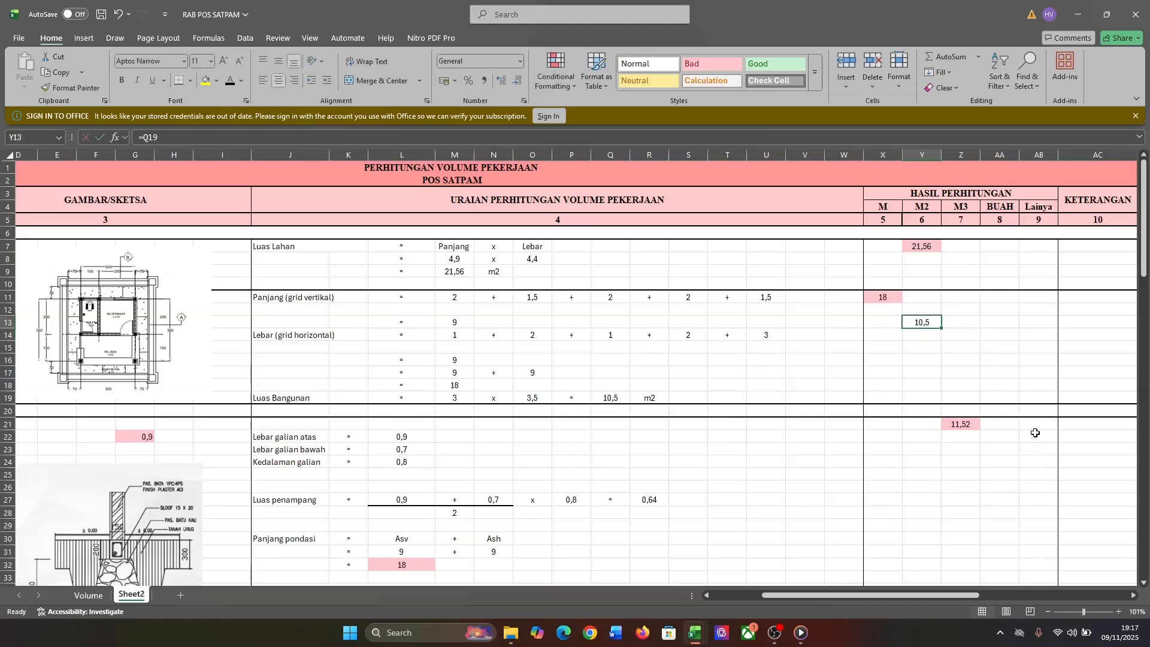
{"action": "left_click", "coordinate": [710, 64]}
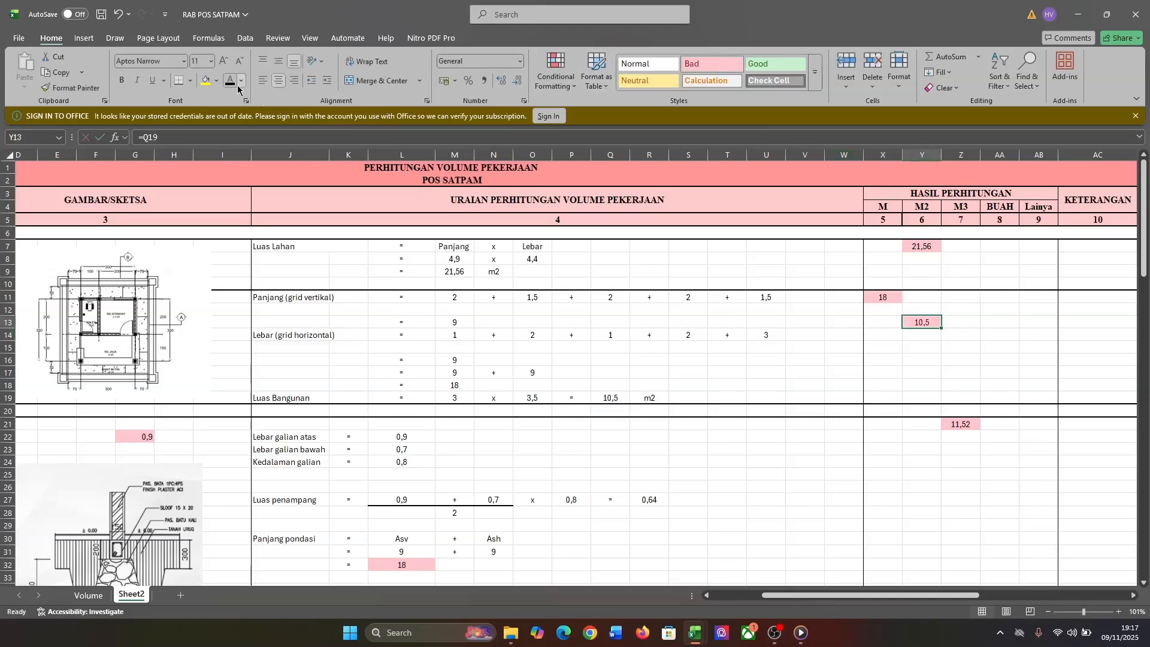
{"action": "left_click", "coordinate": [868, 412]}
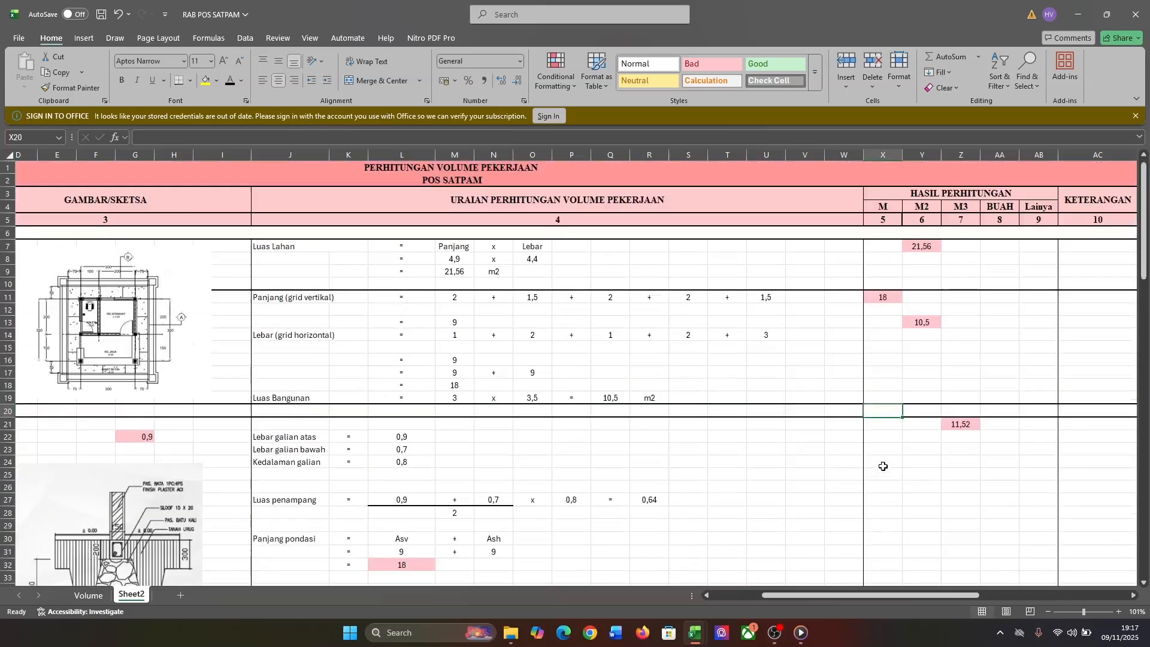
Examine the foundation section sketch and the volume calculation for Galian Tanah dan Pondasi in section II
{"action": "scroll", "coordinate": [669, 454], "scroll_direction": "left", "scroll_amount": 5}
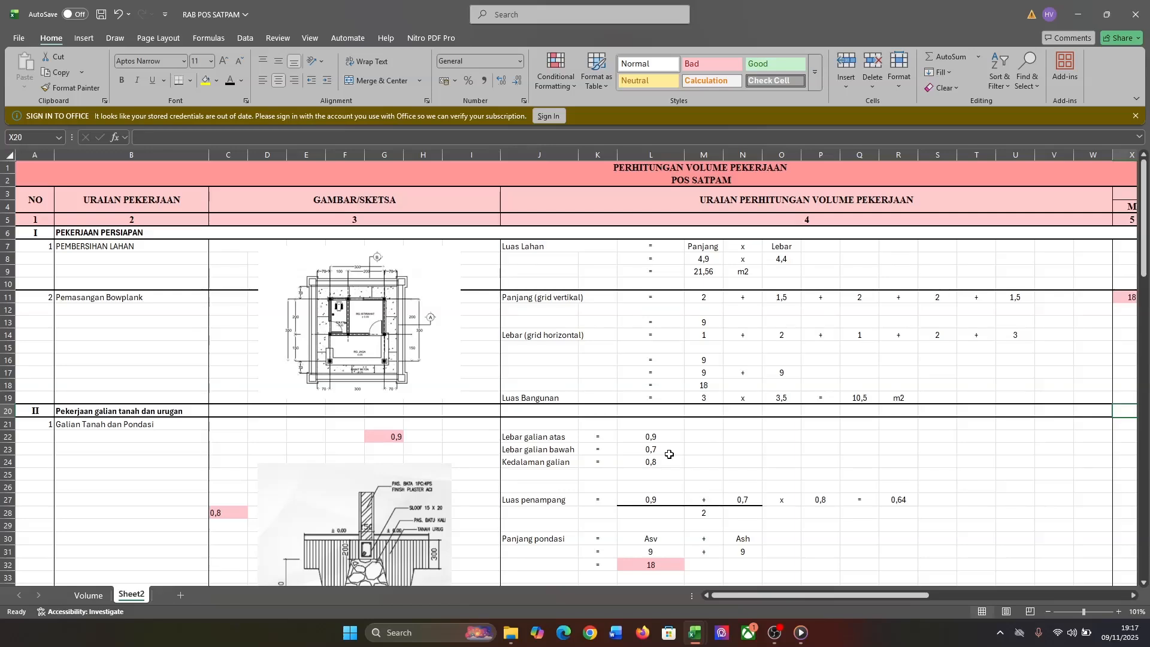
{"action": "scroll", "coordinate": [669, 455], "scroll_direction": "down", "scroll_amount": 4}
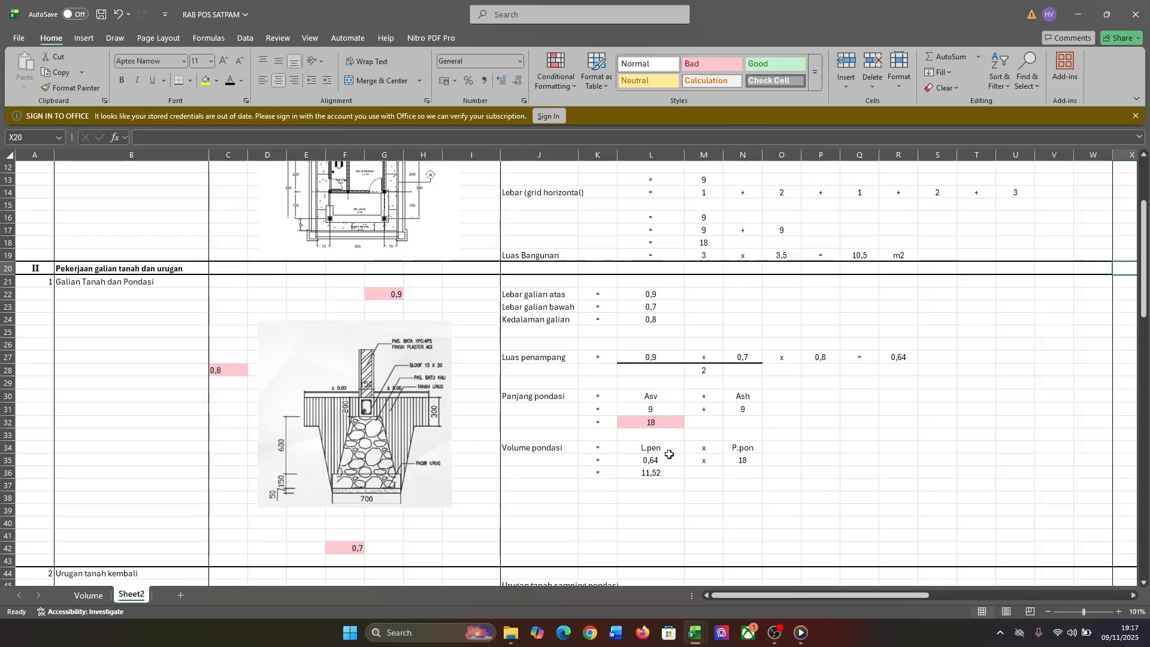
{"action": "scroll", "coordinate": [333, 412], "scroll_direction": "up", "scroll_amount": 5}
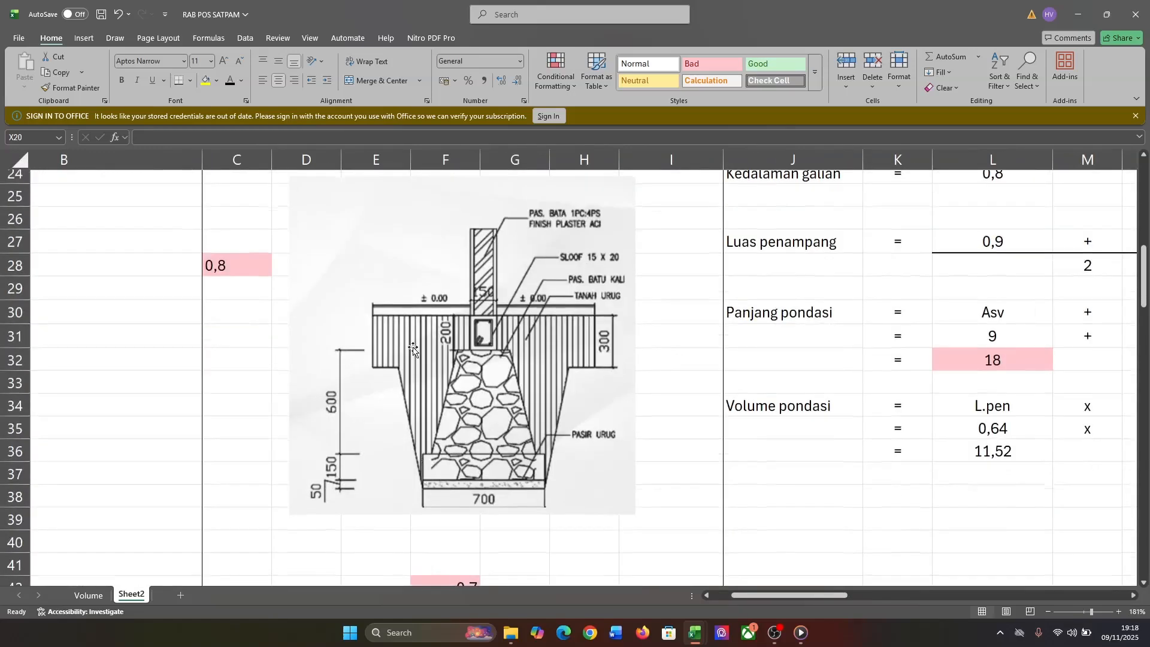
{"action": "scroll", "coordinate": [413, 349], "scroll_direction": "down", "scroll_amount": 4}
{"action": "scroll", "coordinate": [413, 349], "scroll_direction": "down", "scroll_amount": 1}
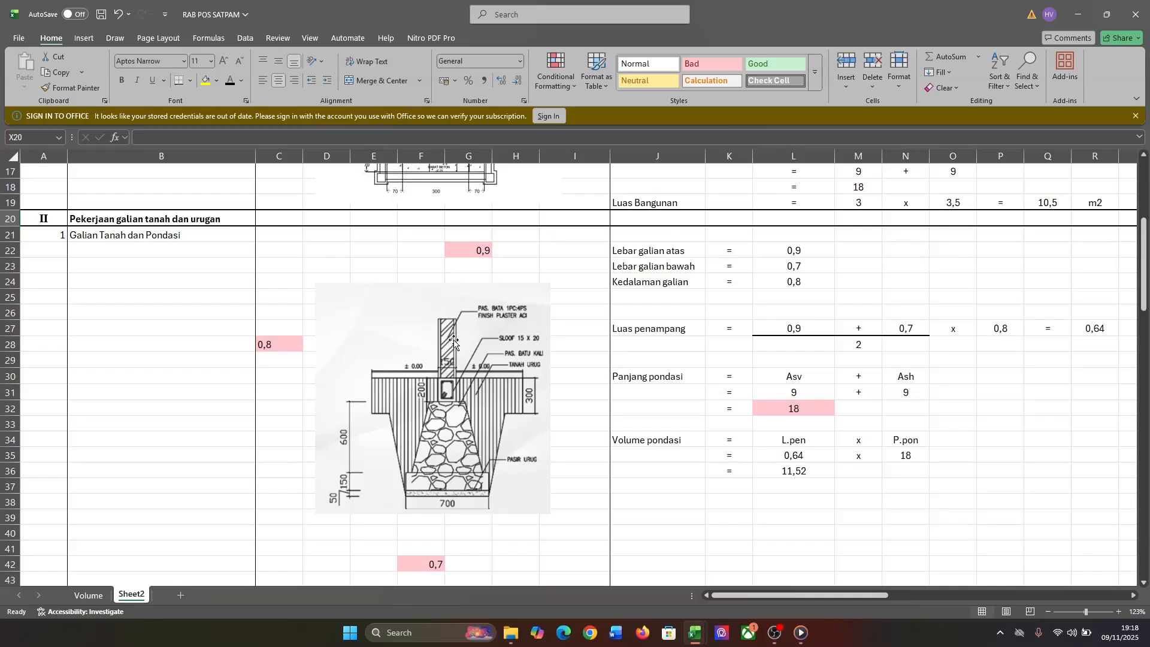
{"action": "scroll", "coordinate": [454, 342], "scroll_direction": "right", "scroll_amount": 2}
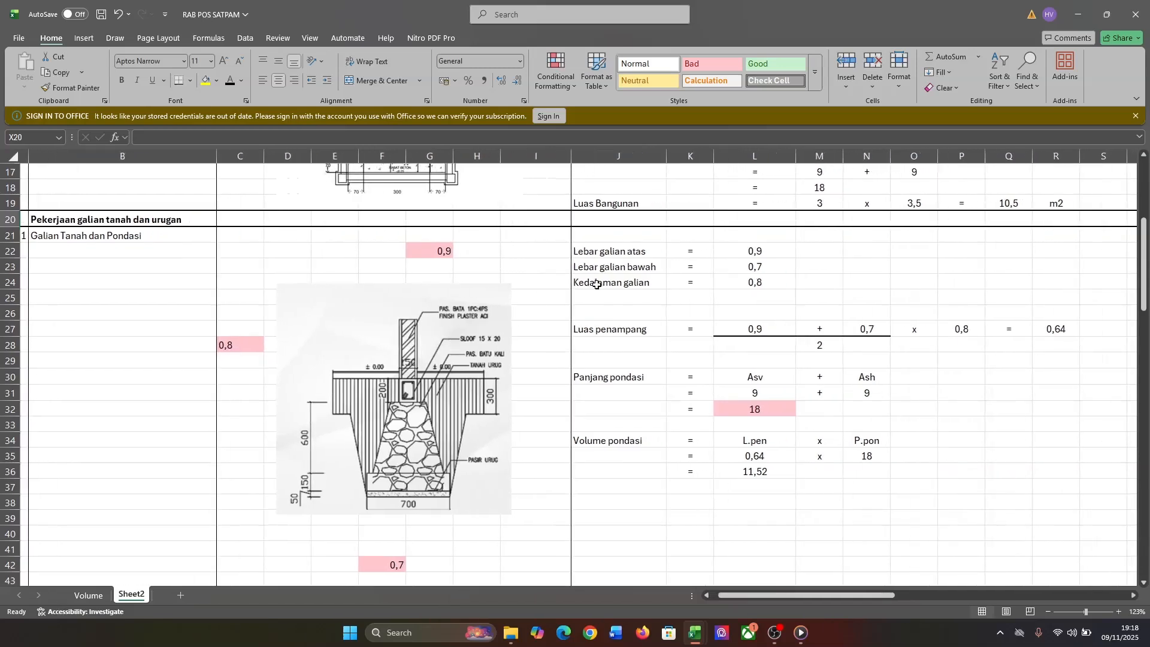
Compare the Lebar galian atas and Lebar galian bawah entries with the excavation widths in the foundation sketch
{"action": "left_click", "coordinate": [591, 252]}
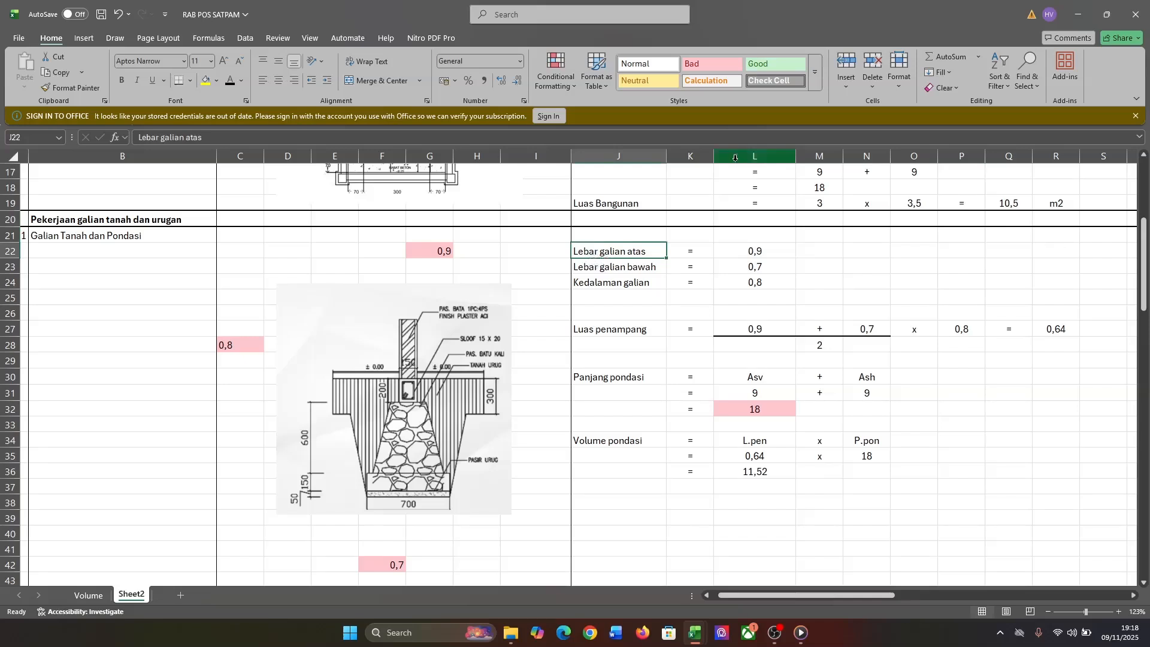
{"action": "scroll", "coordinate": [355, 423], "scroll_direction": "down", "scroll_amount": 1}
{"action": "scroll", "coordinate": [369, 377], "scroll_direction": "up", "scroll_amount": 4}
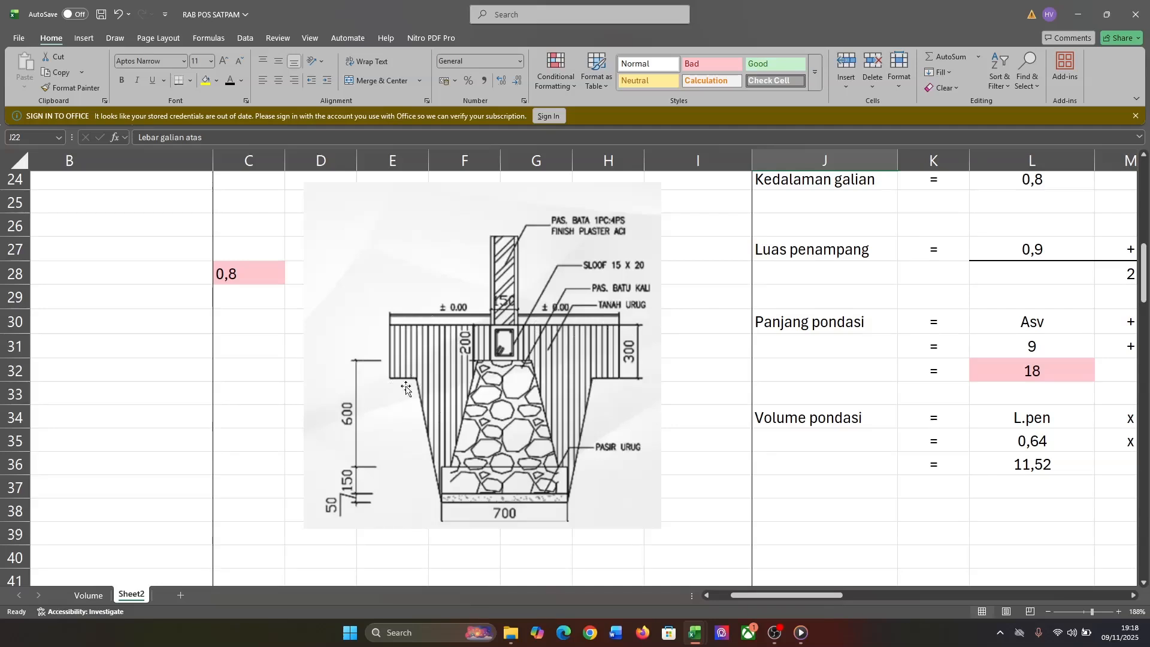
{"action": "scroll", "coordinate": [727, 338], "scroll_direction": "down", "scroll_amount": 1}
{"action": "scroll", "coordinate": [727, 339], "scroll_direction": "up", "scroll_amount": 2}
{"action": "scroll", "coordinate": [746, 356], "scroll_direction": "down", "scroll_amount": 2}
{"action": "scroll", "coordinate": [793, 393], "scroll_direction": "up", "scroll_amount": 3}
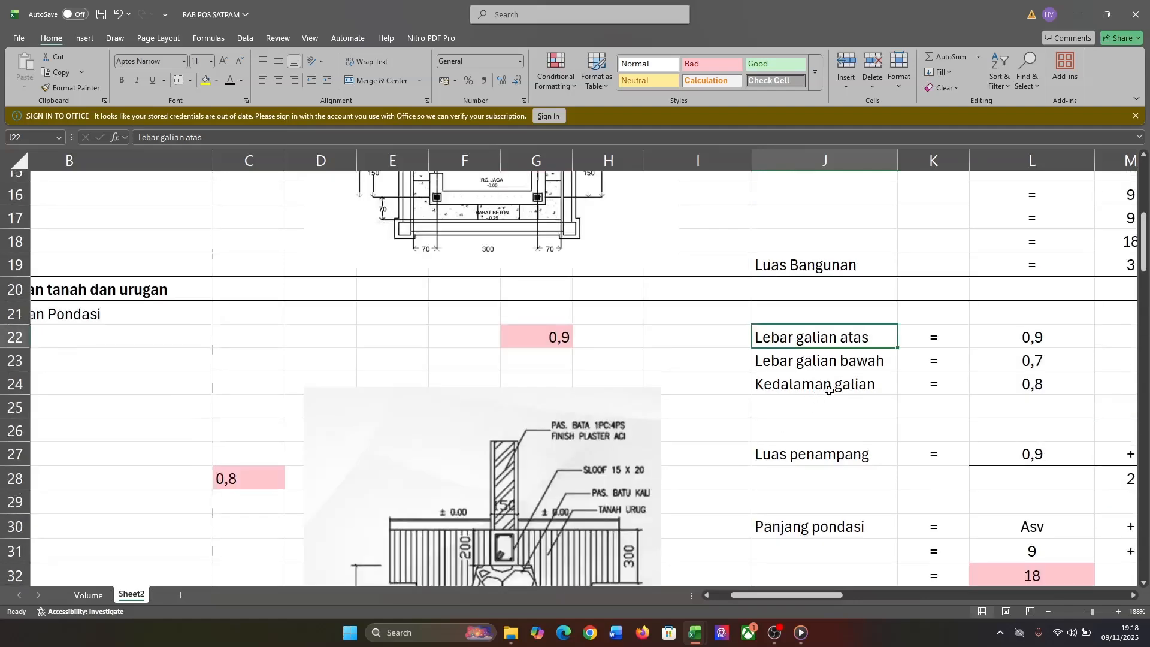
{"action": "scroll", "coordinate": [779, 386], "scroll_direction": "down", "scroll_amount": 4}
{"action": "scroll", "coordinate": [757, 413], "scroll_direction": "up", "scroll_amount": 2}
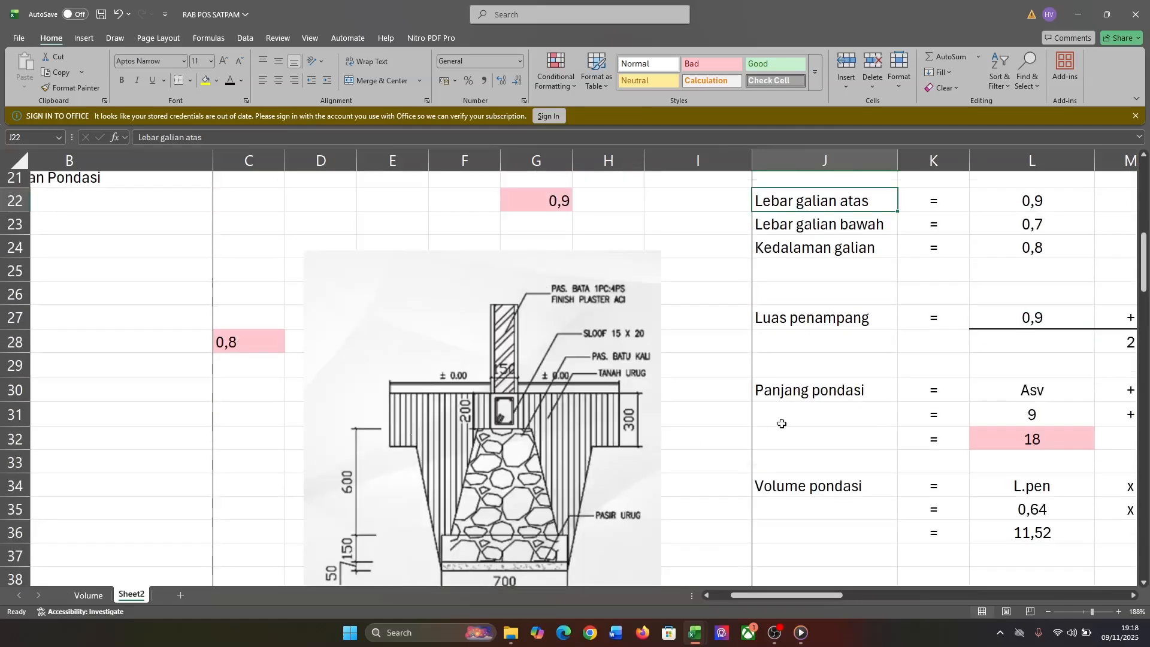
Compare the Kedalaman galian value in L24 with the depth dimensions in the foundation section sketch
{"action": "left_click", "coordinate": [1023, 252]}
{"action": "scroll", "coordinate": [659, 311], "scroll_direction": "down", "scroll_amount": 1}
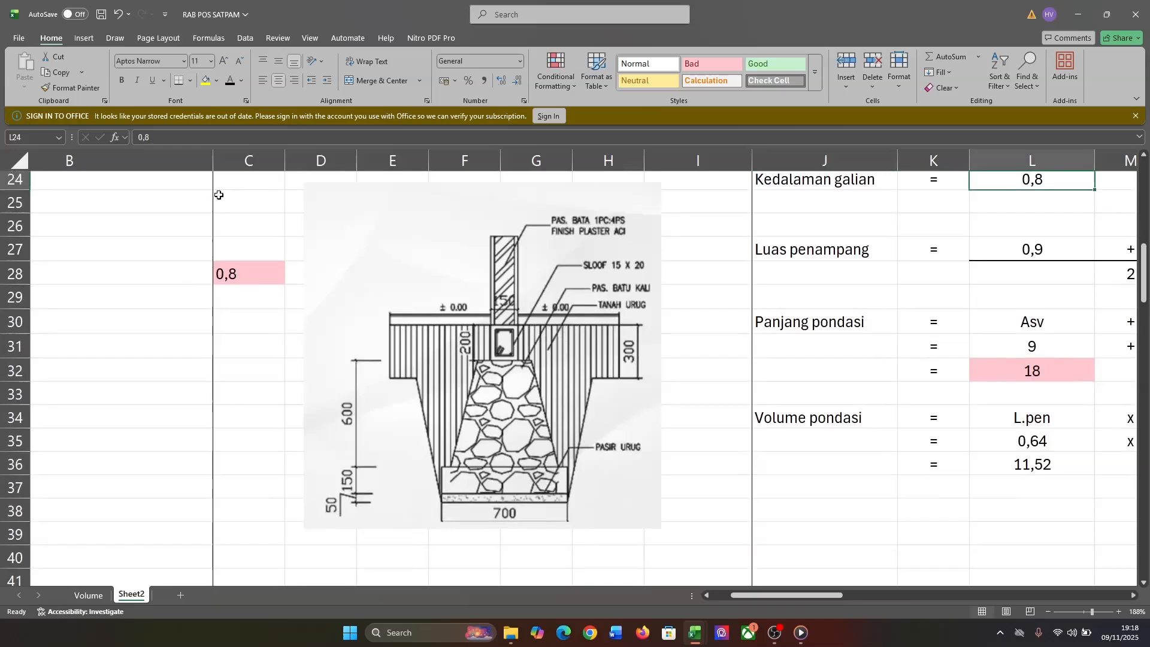
{"action": "left_click", "coordinate": [739, 389]}
{"action": "left_click", "coordinate": [599, 505]}
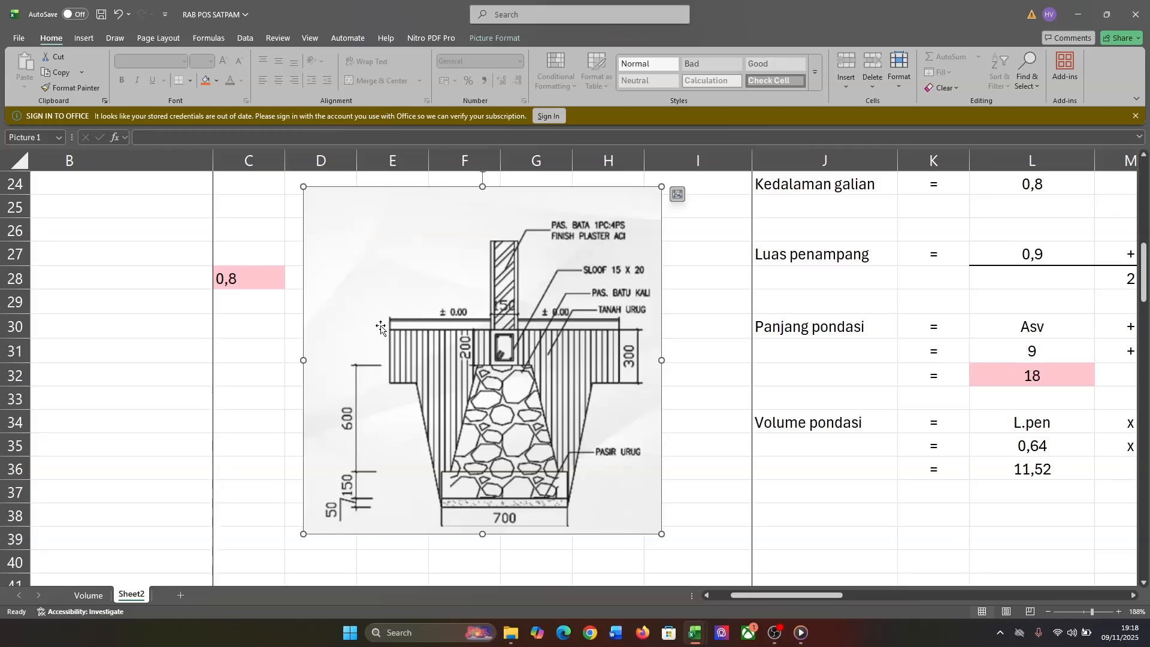
{"action": "scroll", "coordinate": [392, 326], "scroll_direction": "down", "scroll_amount": 4}
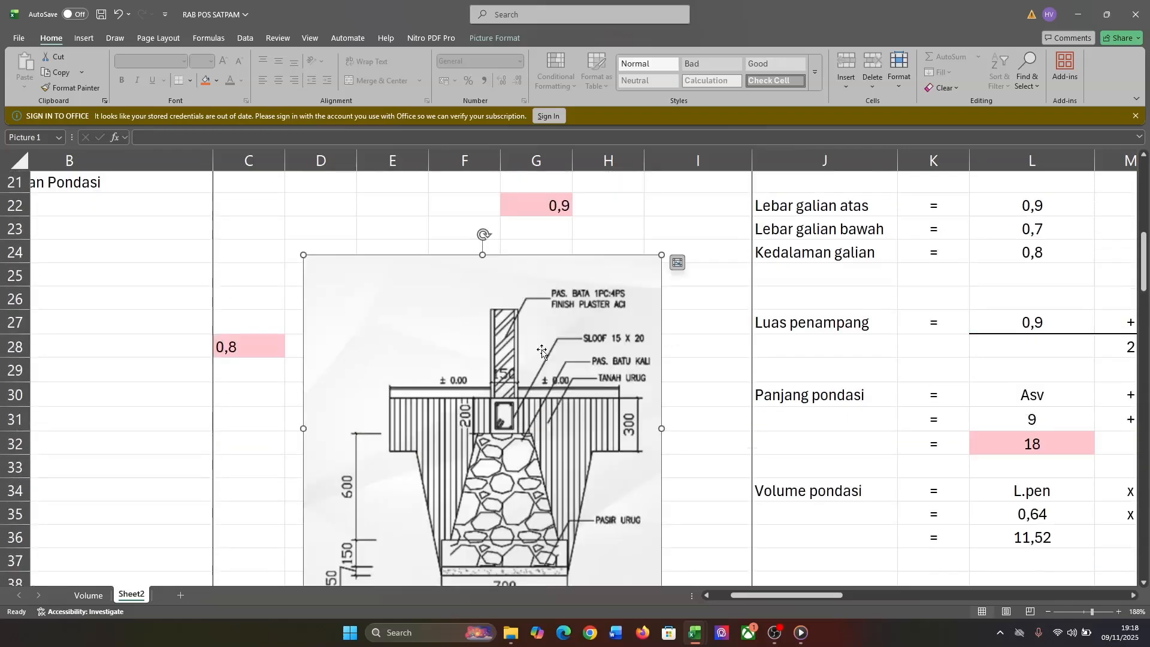
{"action": "scroll", "coordinate": [542, 351], "scroll_direction": "right", "scroll_amount": 2}
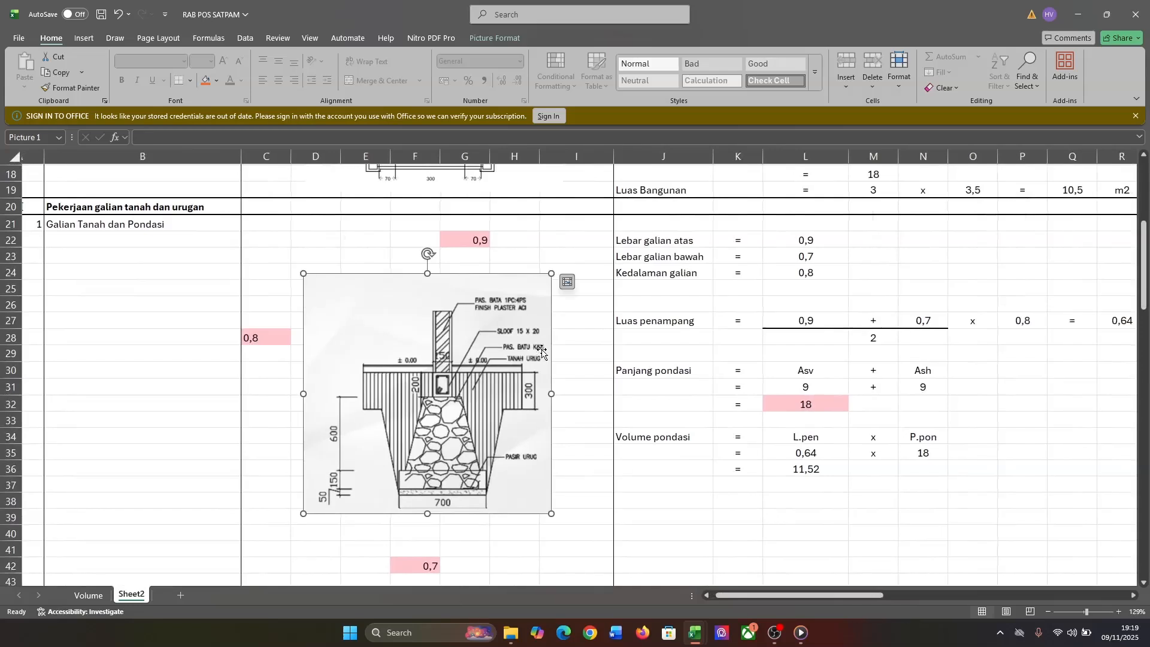
Check each term of the Luas penampang calculation in row 27, from the two widths and divisor to the depth
{"action": "scroll", "coordinate": [541, 351], "scroll_direction": "right", "scroll_amount": 2}
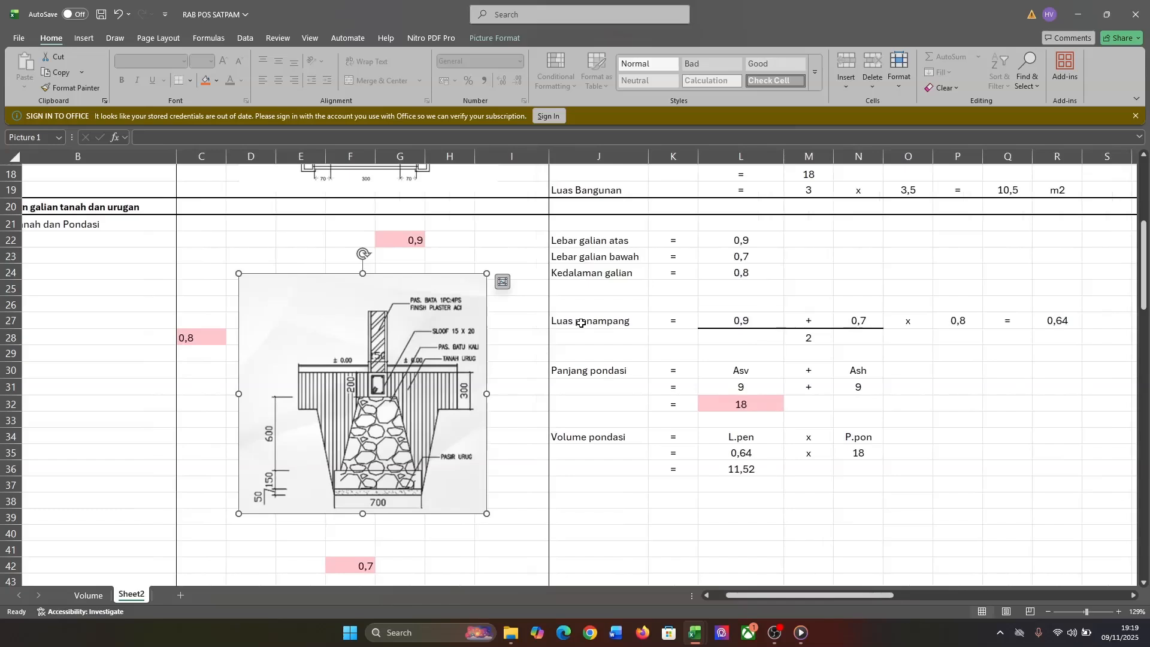
{"action": "left_click", "coordinate": [581, 323]}
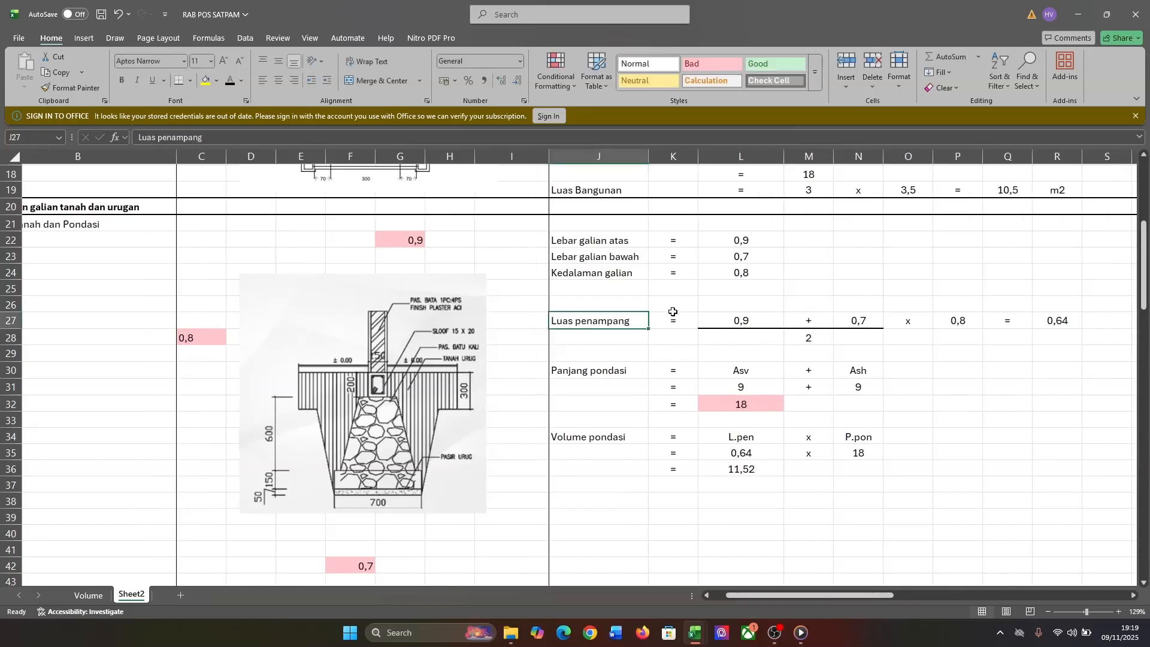
{"action": "left_click", "coordinate": [725, 326]}
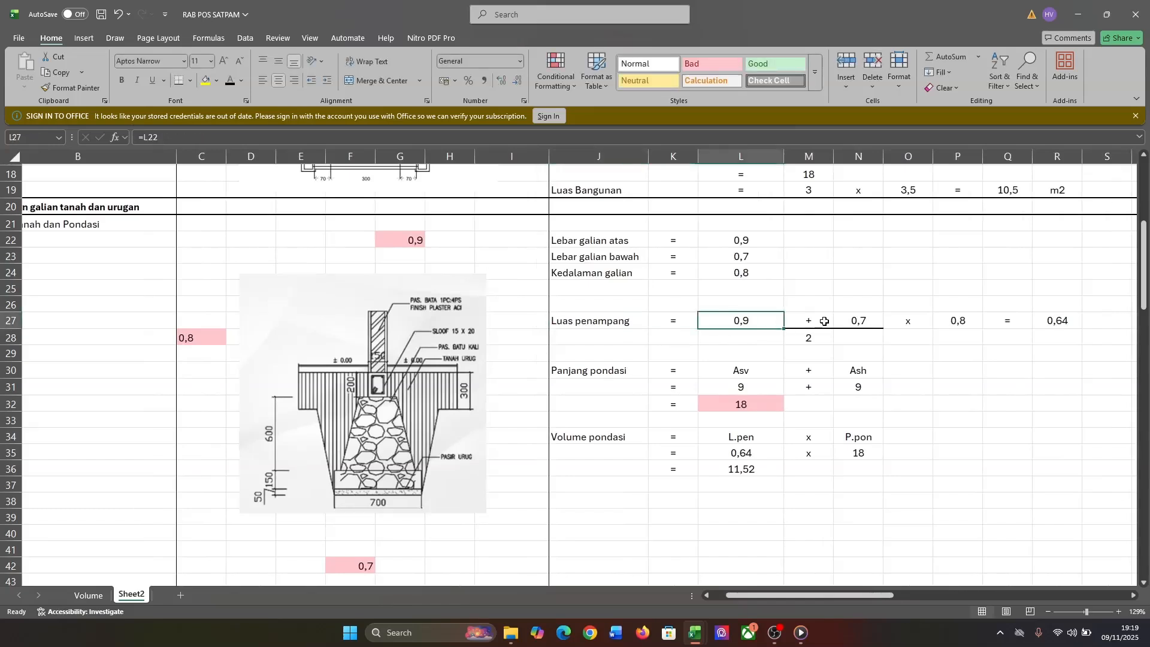
{"action": "left_click", "coordinate": [859, 322]}
{"action": "left_click", "coordinate": [816, 337]}
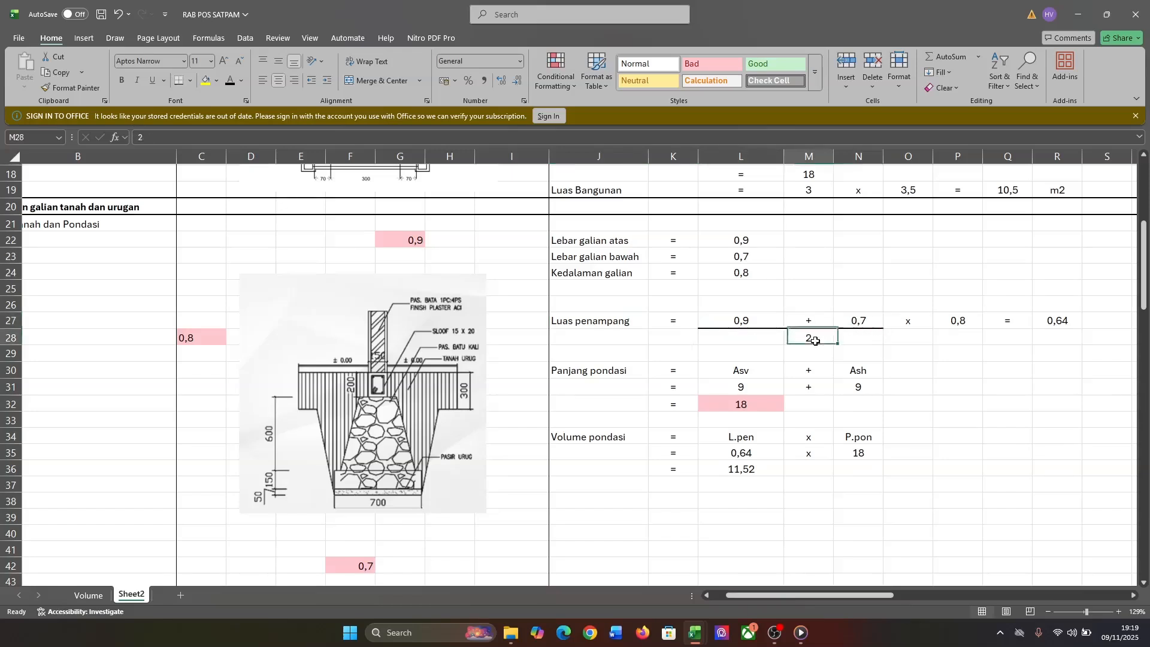
{"action": "left_click", "coordinate": [916, 321]}
{"action": "left_click", "coordinate": [945, 321]}
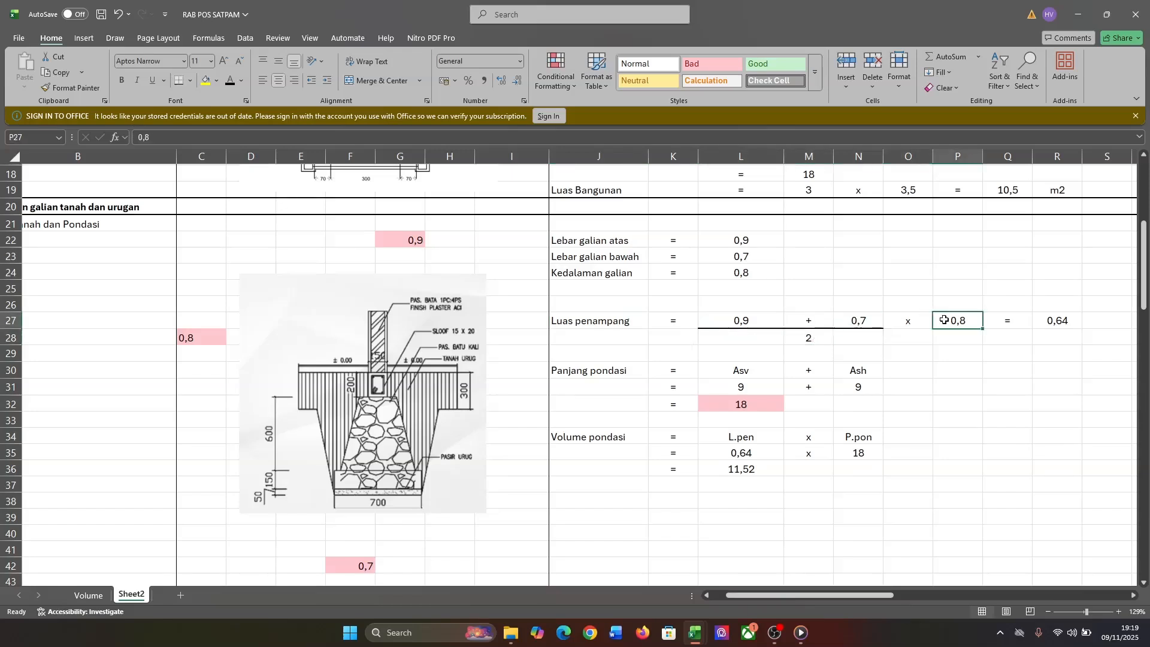
Enter (a+b) in N24 as the numerator of the trapezoid area formula and add a bottom border to it
{"action": "left_click", "coordinate": [823, 275]}
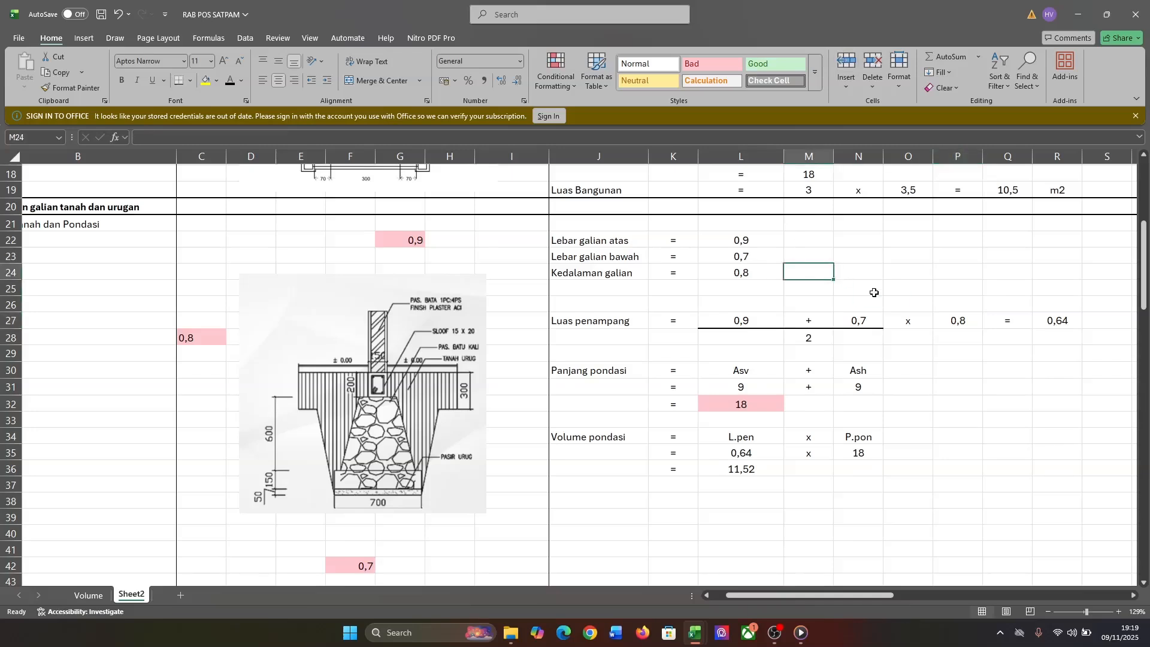
{"action": "left_click", "coordinate": [867, 271]}
{"action": "type", "text": "A"}
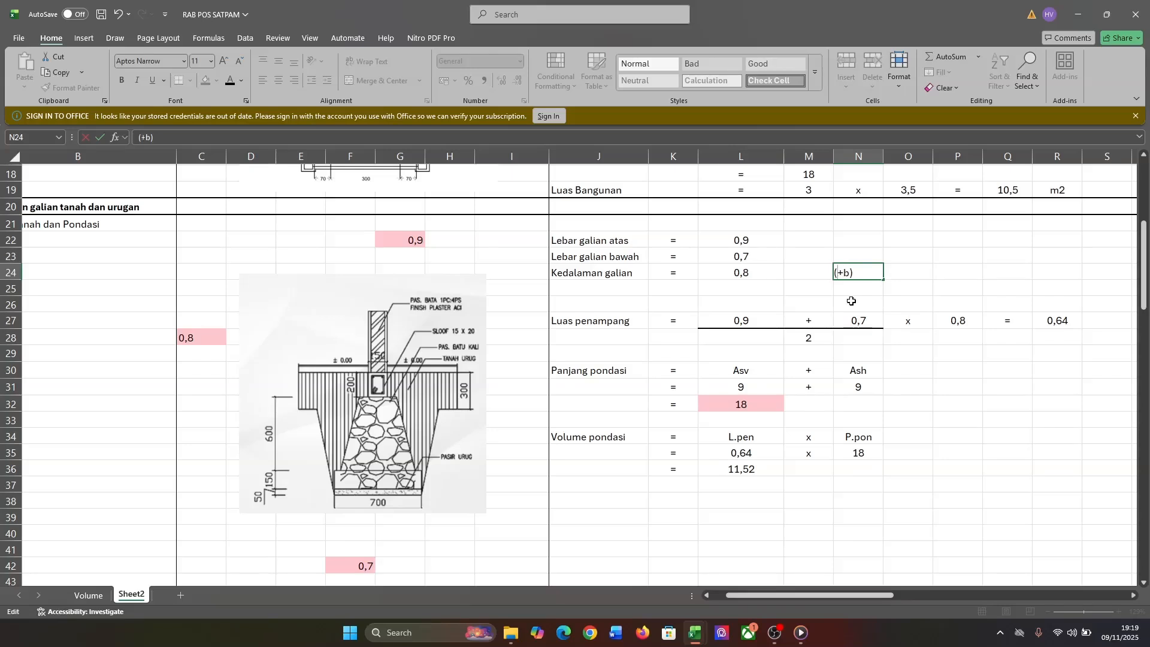
{"action": "key", "text": "Escape"}
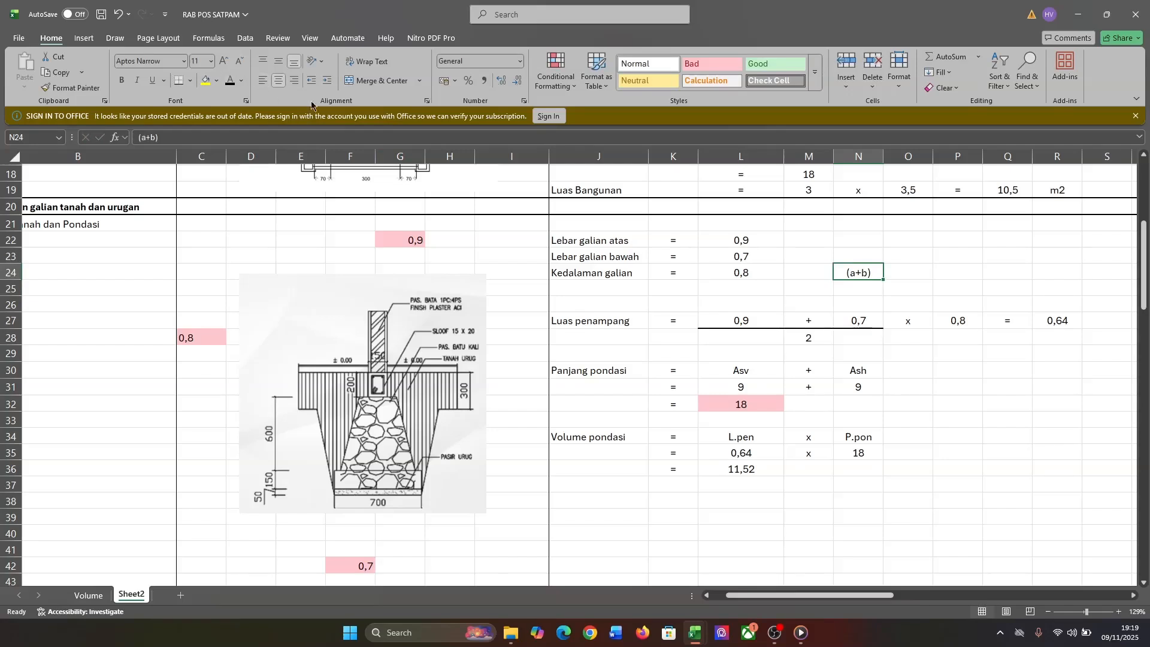
{"action": "left_click", "coordinate": [190, 80]}
{"action": "left_click", "coordinate": [226, 269]}
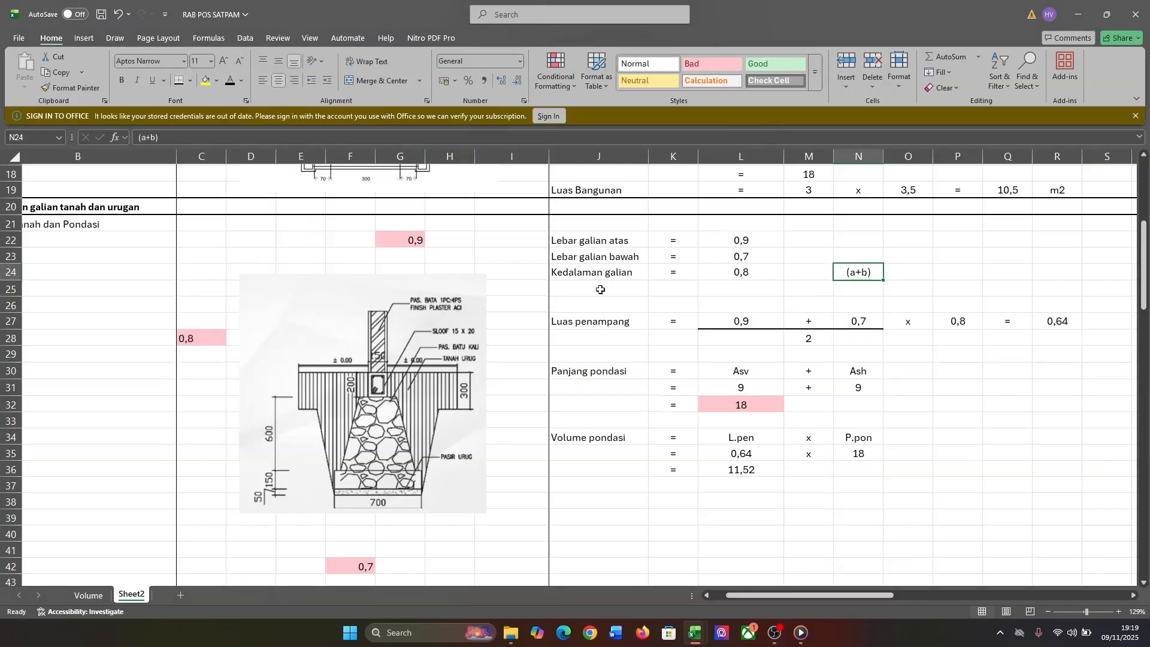
Enter 2 in N25 as the divisor beneath (a+b)
{"action": "left_click_drag", "start_coordinate": [874, 275], "coordinate": [903, 293]}
{"action": "key", "text": "Escape"}
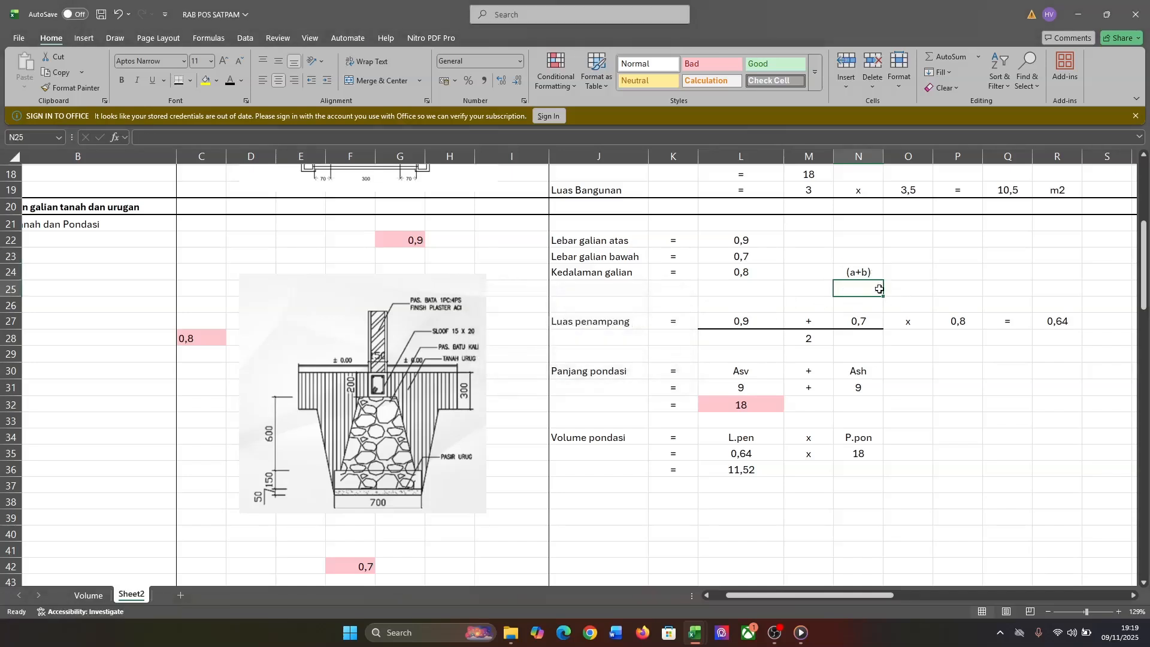
{"action": "left_click", "coordinate": [879, 294]}
{"action": "scroll", "coordinate": [879, 296], "scroll_direction": "down", "scroll_amount": 8}
{"action": "left_click", "coordinate": [878, 296]}
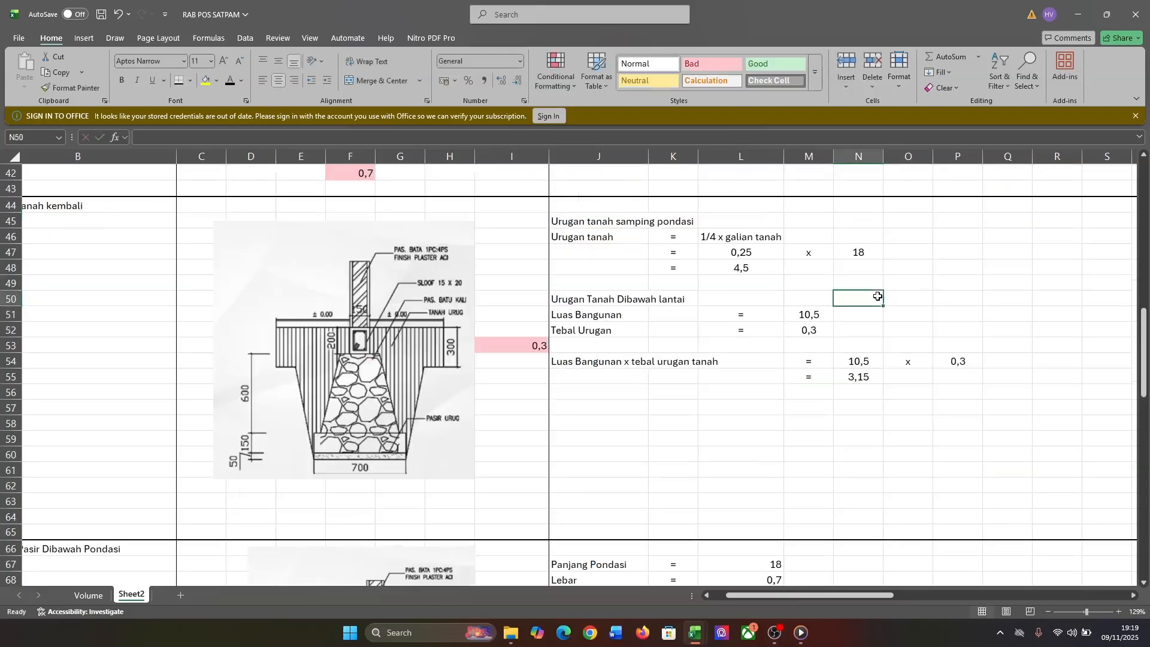
{"action": "scroll", "coordinate": [878, 296], "scroll_direction": "up", "scroll_amount": 14}
{"action": "scroll", "coordinate": [904, 365], "scroll_direction": "down", "scroll_amount": 4}
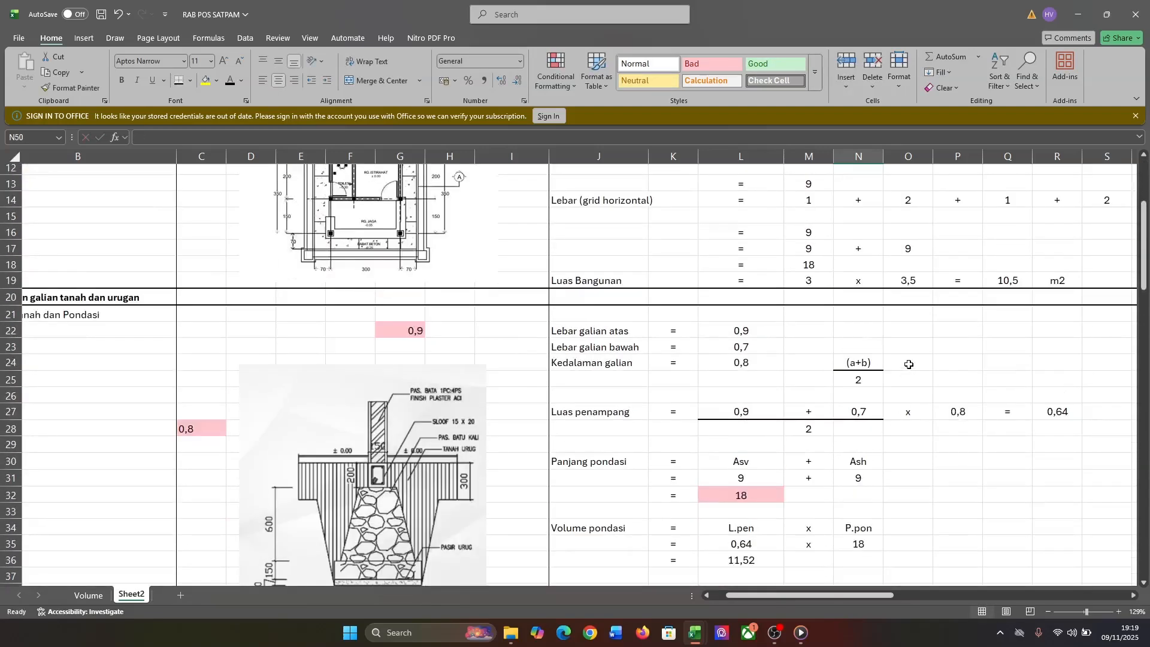
Enter "x tinggi" in O24 to complete the trapezoid area formula note
{"action": "left_click", "coordinate": [908, 373]}
{"action": "left_click", "coordinate": [908, 365]}
{"action": "type", "text": "x"}
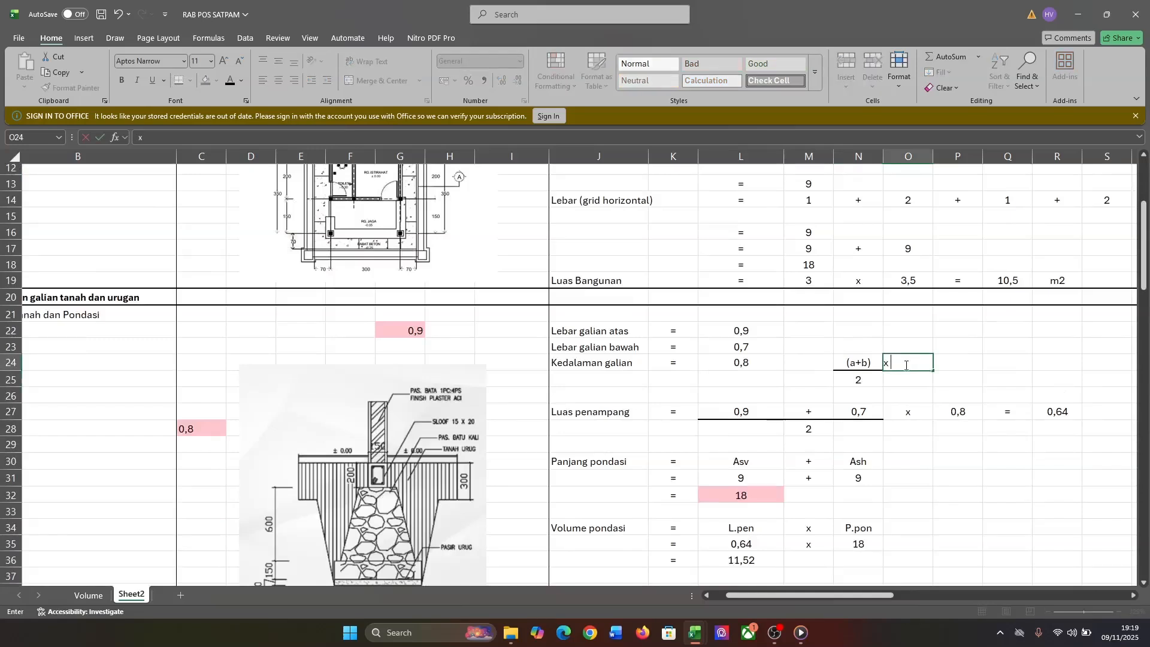
{"action": "type", "text": " tinggoi"}
{"action": "key", "text": "Return"}
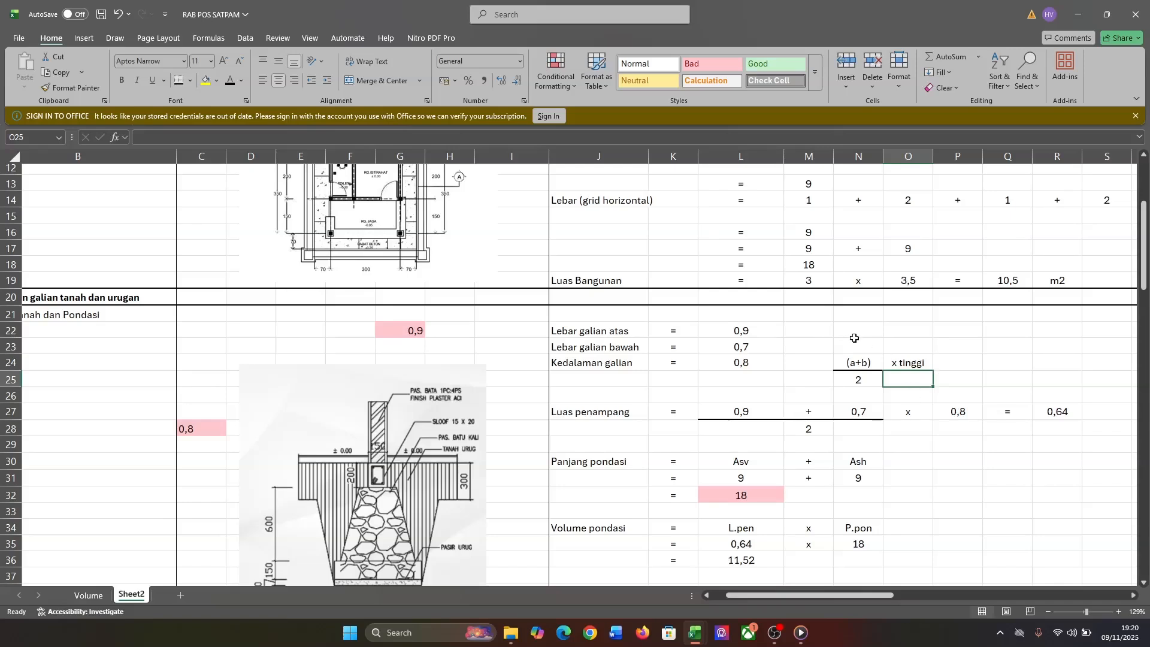
Replace the Luas penampang formula in R27 with =(L27+N27)/M28*P27
{"action": "scroll", "coordinate": [732, 400], "scroll_direction": "up", "scroll_amount": 1}
{"action": "scroll", "coordinate": [737, 413], "scroll_direction": "down", "scroll_amount": 1}
{"action": "left_click", "coordinate": [1066, 412]}
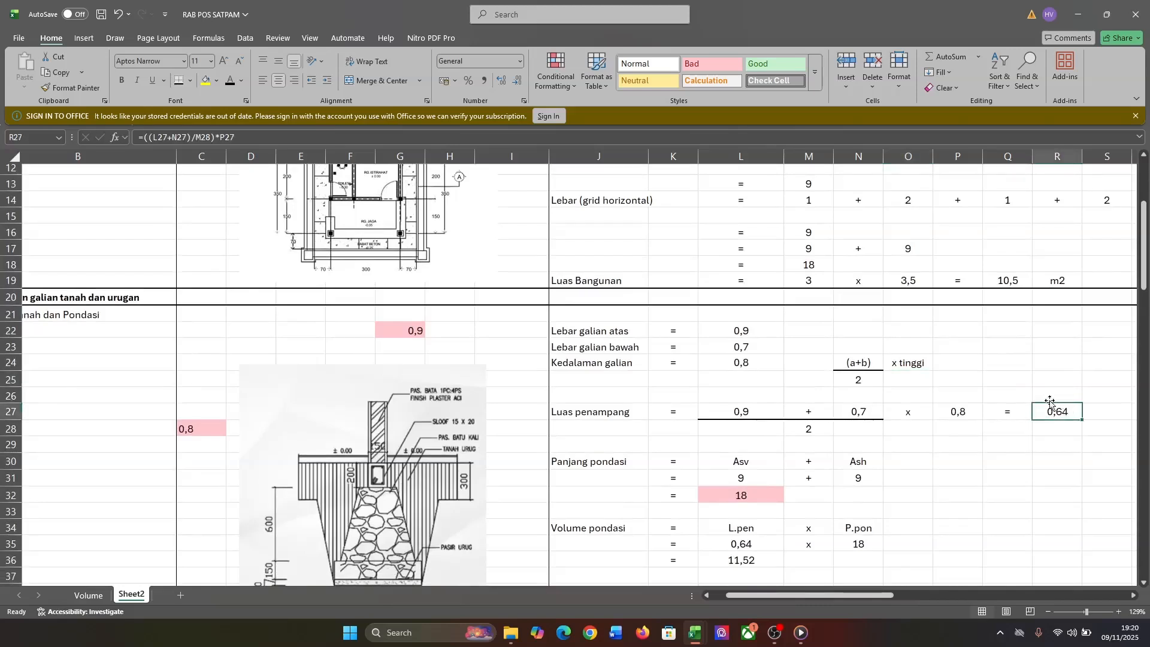
{"action": "left_click", "coordinate": [387, 137]}
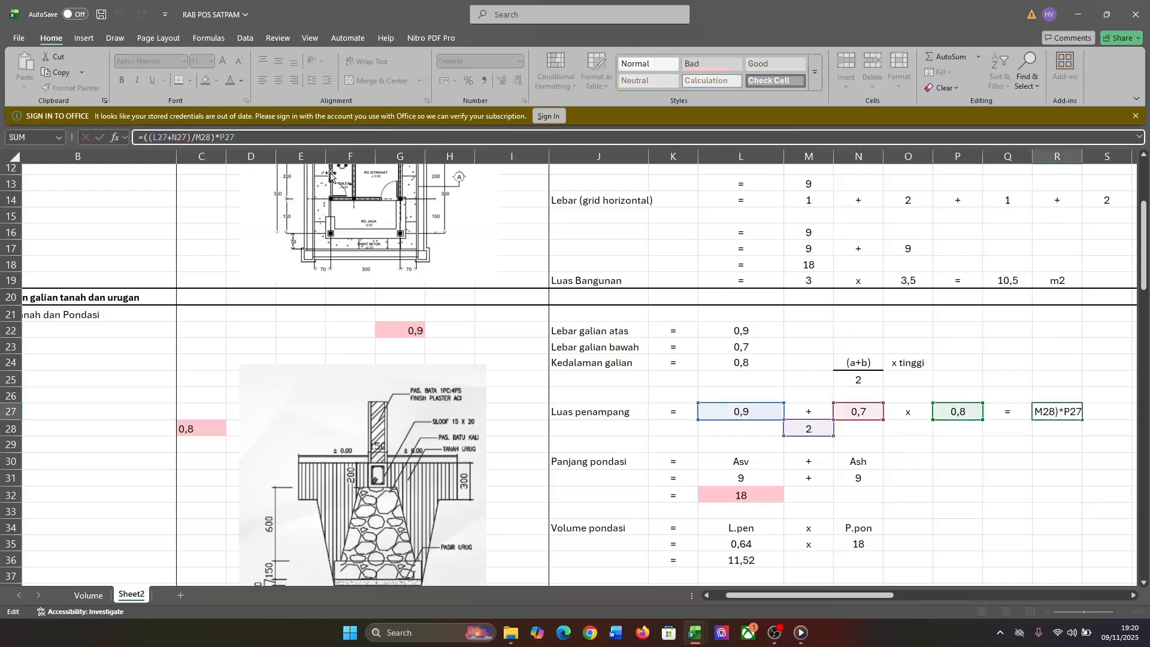
{"action": "key", "text": "BackSpace"}
{"action": "key", "text": "BackSpace"}
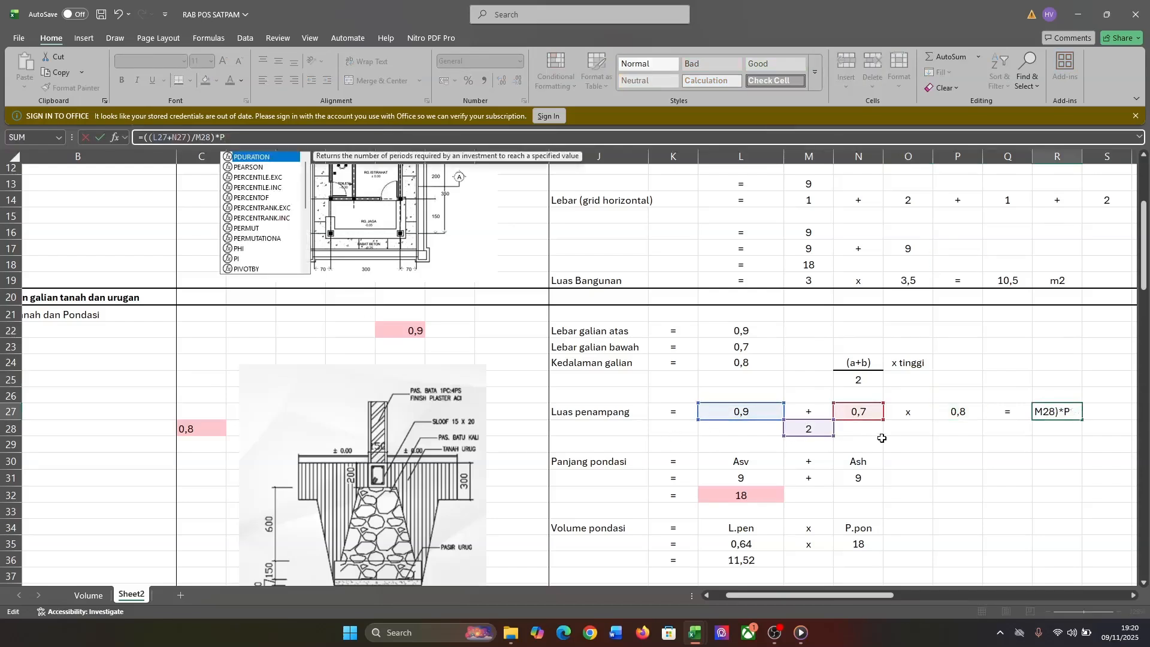
{"action": "key", "text": "BackSpace"}
{"action": "key", "text": "BackSpace"}
{"action": "key", "text": "BackSpace"}
{"action": "key", "text": "BackSpace"}
{"action": "key", "text": "BackSpace"}
{"action": "key", "text": "BackSpace"}
{"action": "key", "text": "BackSpace"}
{"action": "key", "text": "BackSpace"}
{"action": "key", "text": "BackSpace"}
{"action": "key", "text": "BackSpace"}
{"action": "key", "text": "BackSpace"}
{"action": "key", "text": "BackSpace"}
{"action": "key", "text": "BackSpace"}
{"action": "key", "text": "BackSpace"}
{"action": "key", "text": "BackSpace"}
{"action": "key", "text": "BackSpace"}
{"action": "key", "text": "BackSpace"}
{"action": "key", "text": "BackSpace"}
{"action": "type", "text": "="}
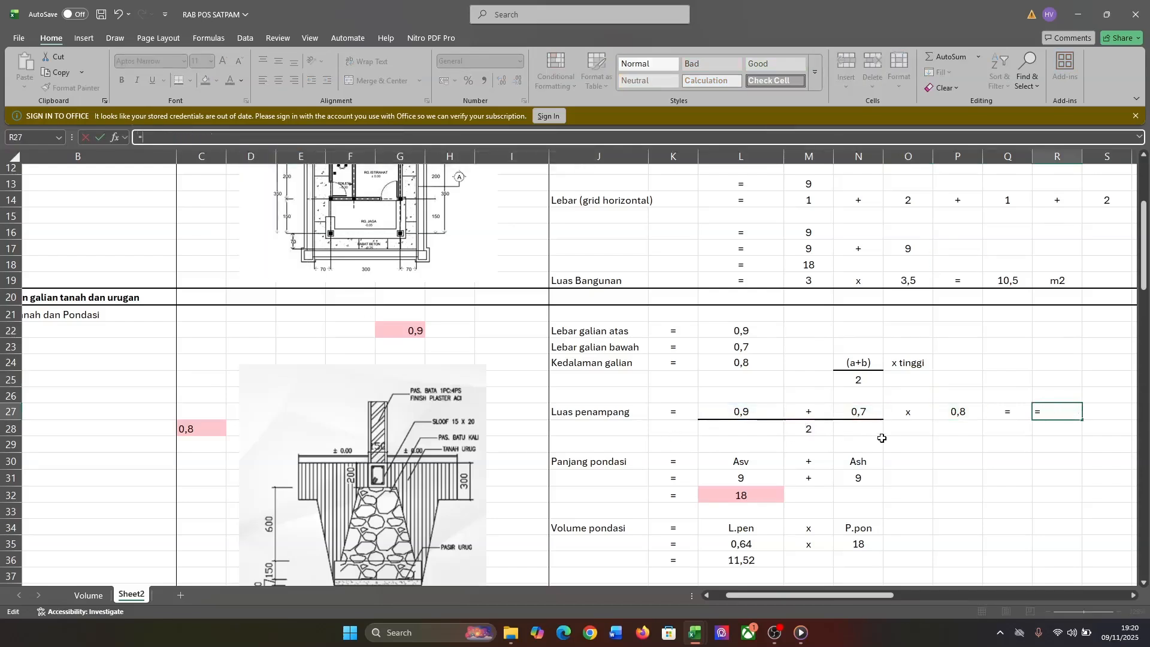
{"action": "type", "text": ")"}
{"action": "left_click", "coordinate": [749, 414]}
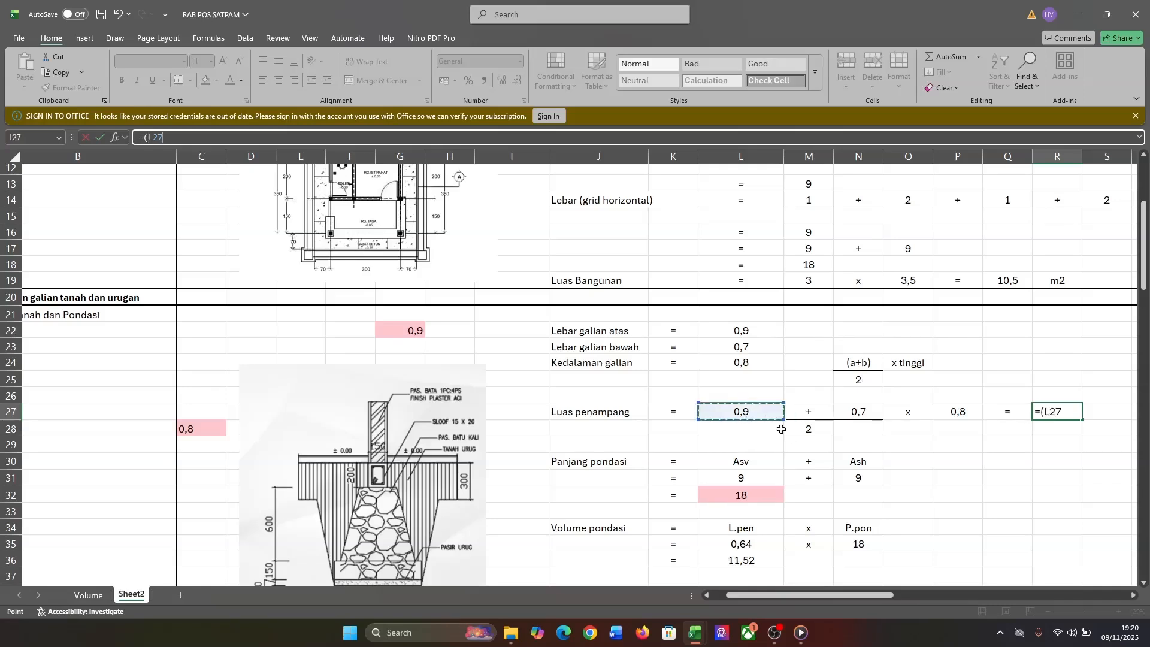
{"action": "left_click", "coordinate": [861, 408]}
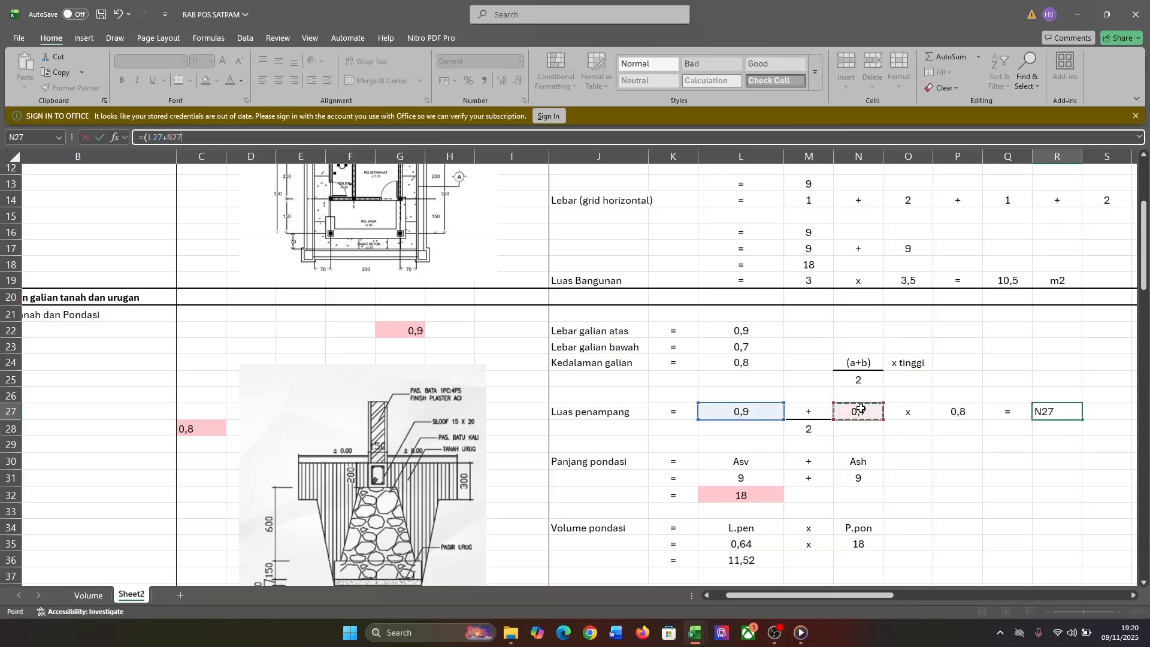
{"action": "type", "text": ")"}
{"action": "type", "text": "/2*"}
{"action": "left_click", "coordinate": [966, 410]}
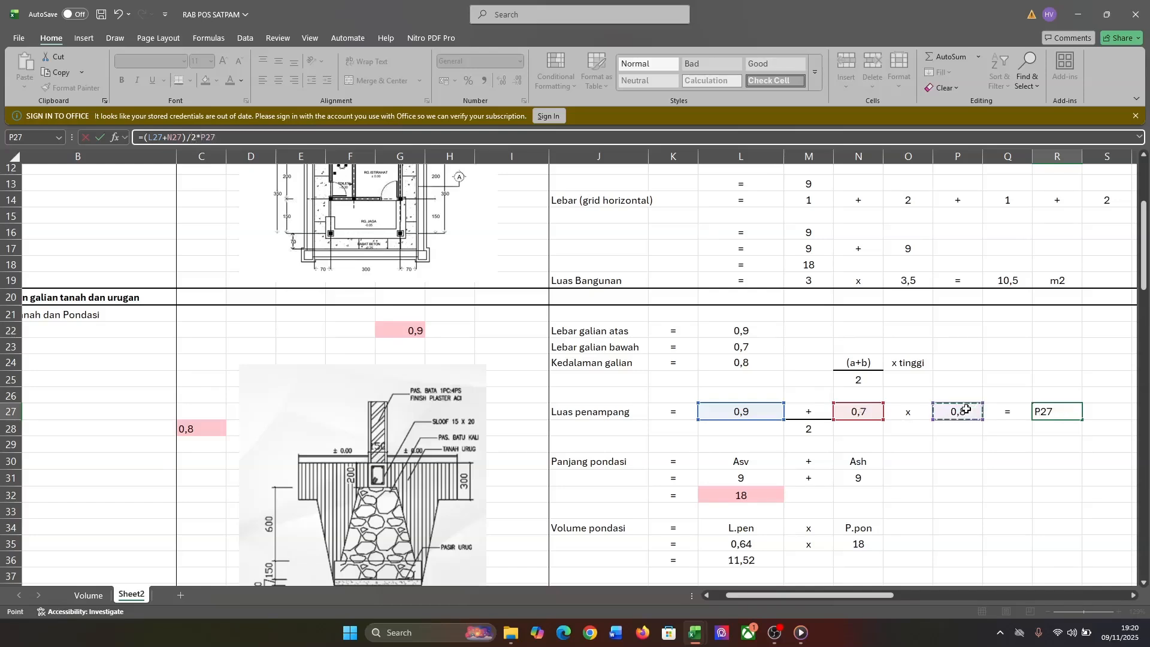
{"action": "key", "text": "BackSpace"}
{"action": "key", "text": "BackSpace"}
{"action": "key", "text": "BackSpace"}
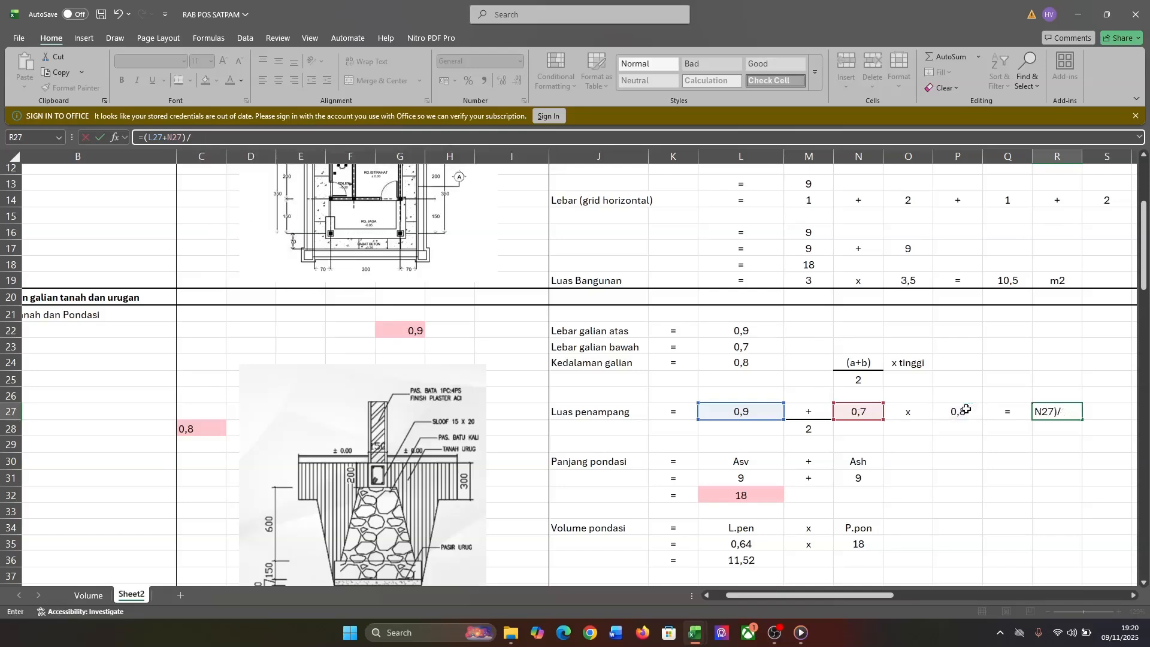
{"action": "left_click", "coordinate": [808, 429]}
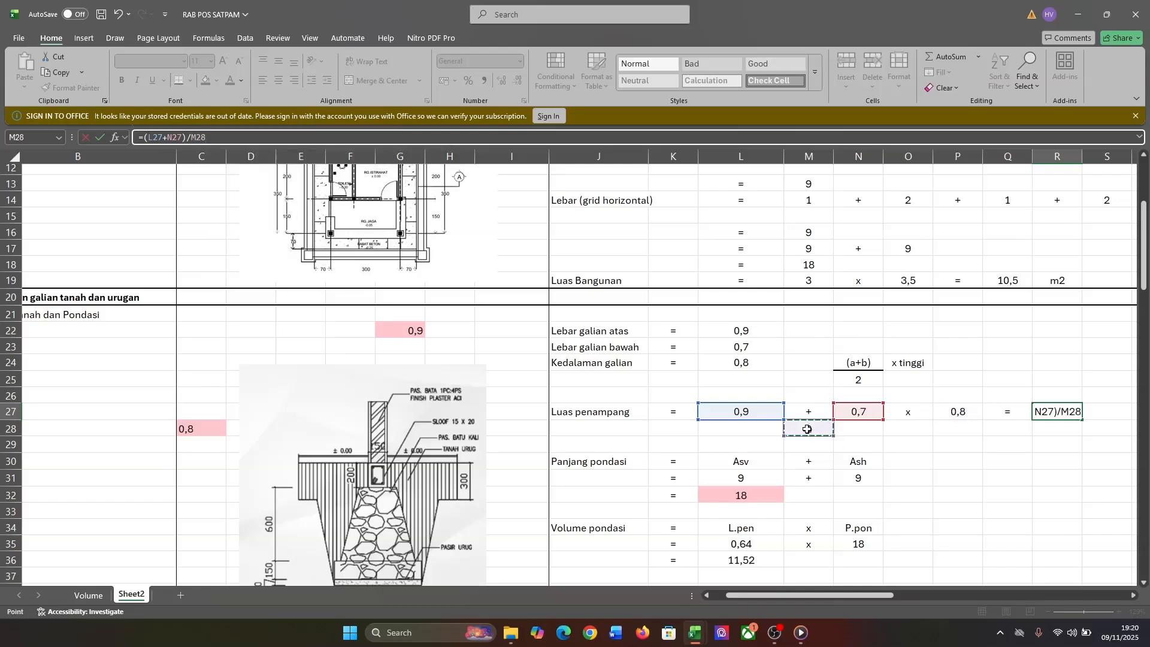
{"action": "type", "text": "*"}
{"action": "left_click", "coordinate": [968, 415]}
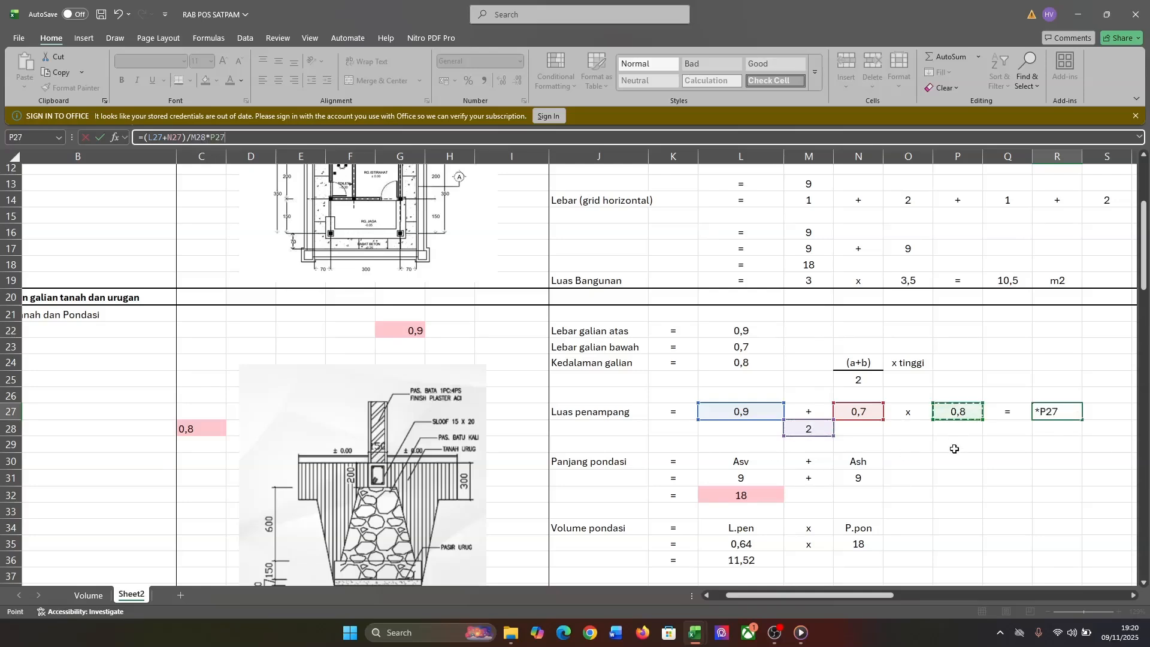
{"action": "key", "text": "Return"}
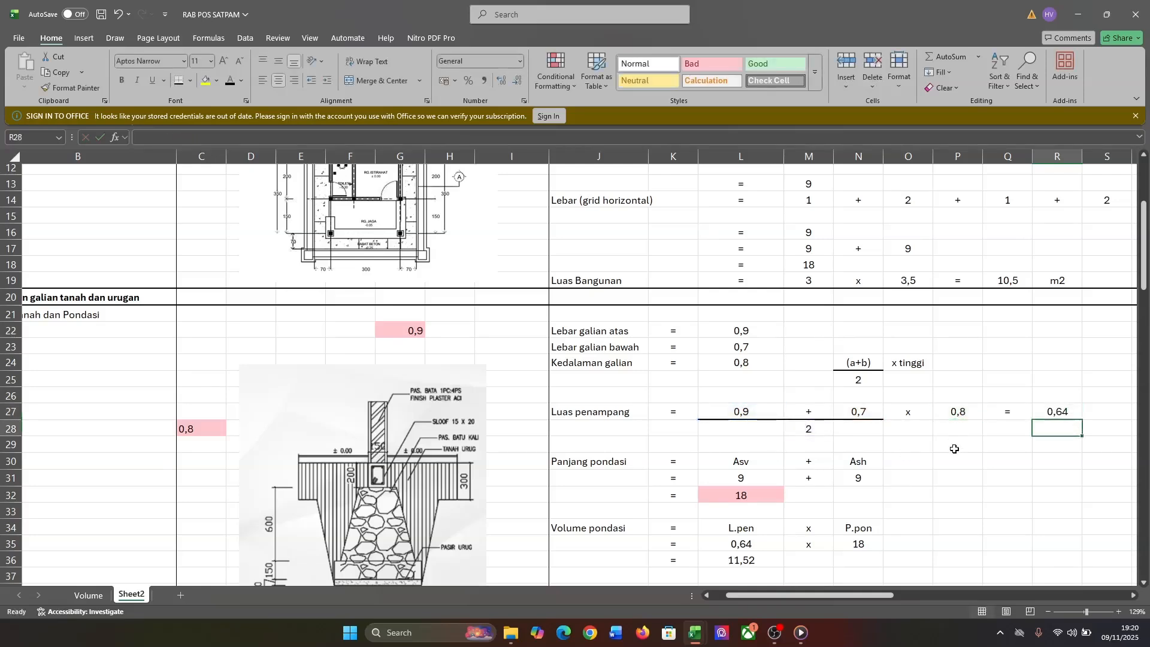
Enter the unit m2 in S27 beside the Luas penampang result
{"action": "scroll", "coordinate": [955, 449], "scroll_direction": "right", "scroll_amount": 5}
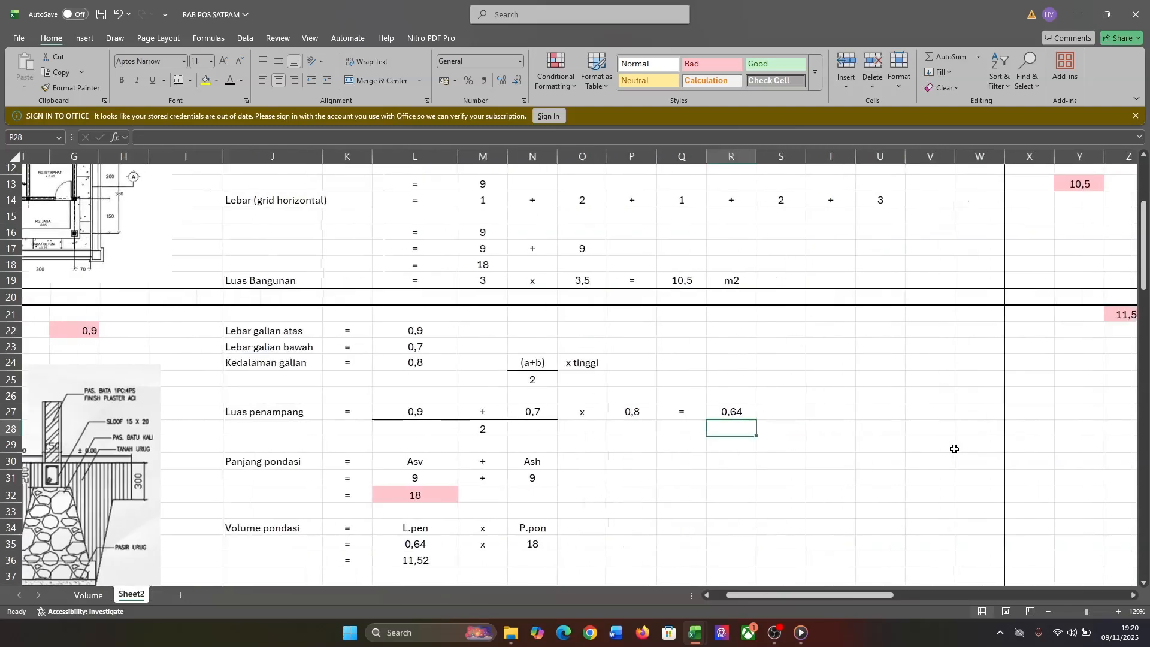
{"action": "left_click", "coordinate": [783, 417]}
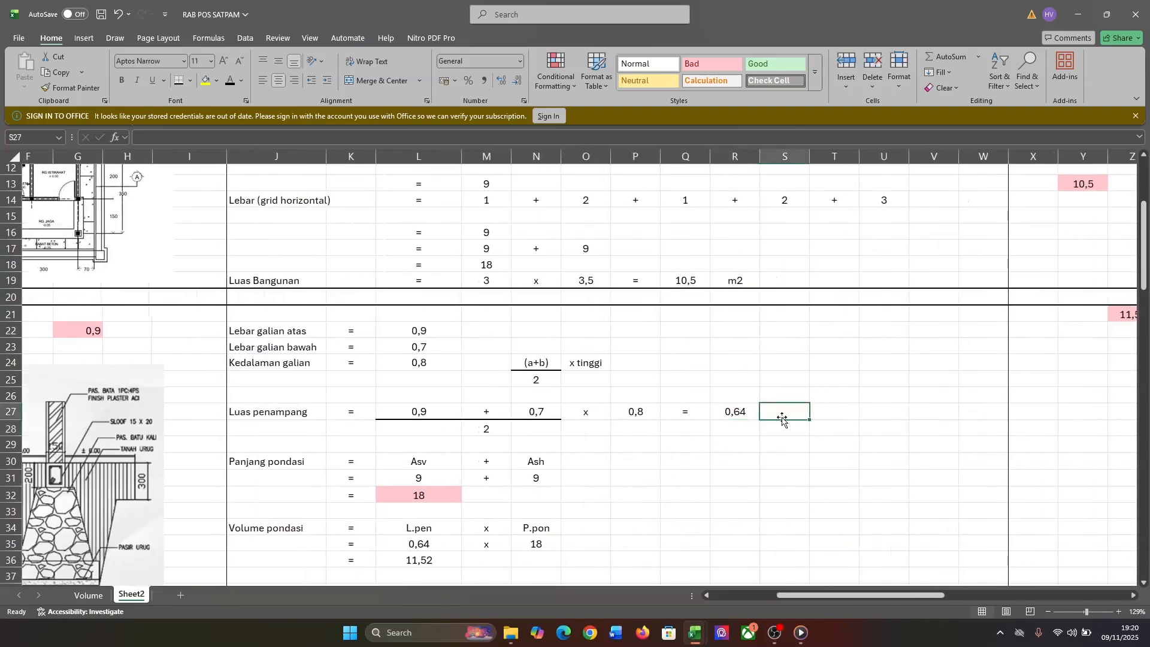
{"action": "type", "text": "m2"}
{"action": "key", "text": "Return"}
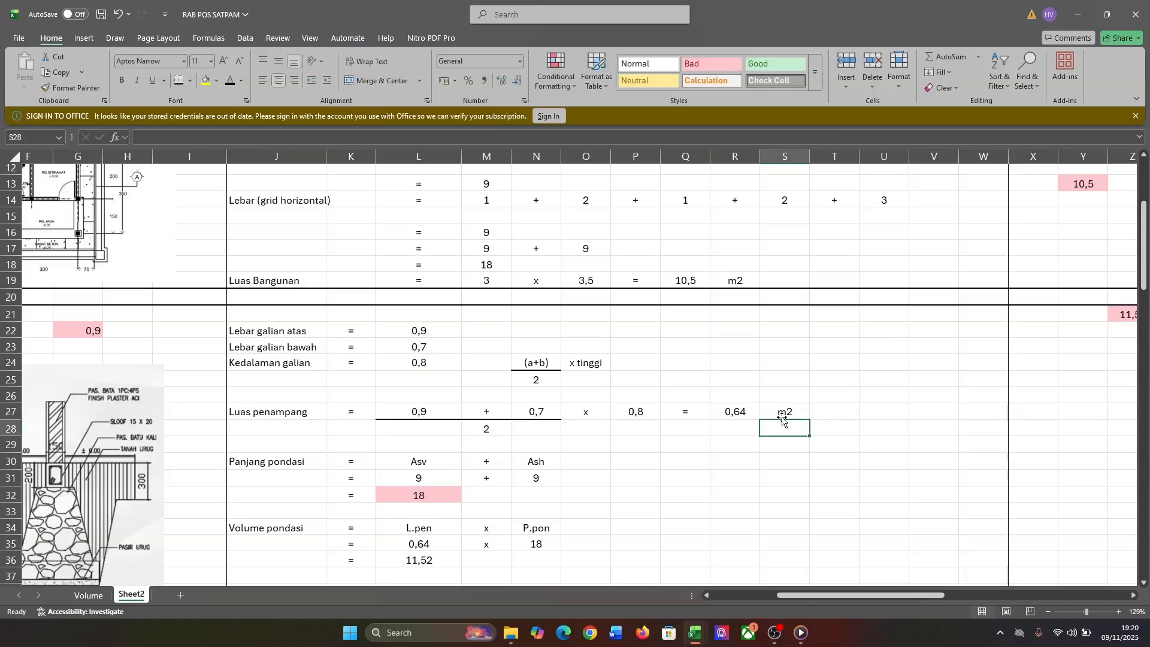
Examine the Panjang pondasi and Volume pondasi calculations together with the grid lengths in the bowplank section
{"action": "scroll", "coordinate": [505, 401], "scroll_direction": "down", "scroll_amount": 2}
{"action": "scroll", "coordinate": [505, 401], "scroll_direction": "up", "scroll_amount": 1}
{"action": "scroll", "coordinate": [505, 402], "scroll_direction": "left", "scroll_amount": 3}
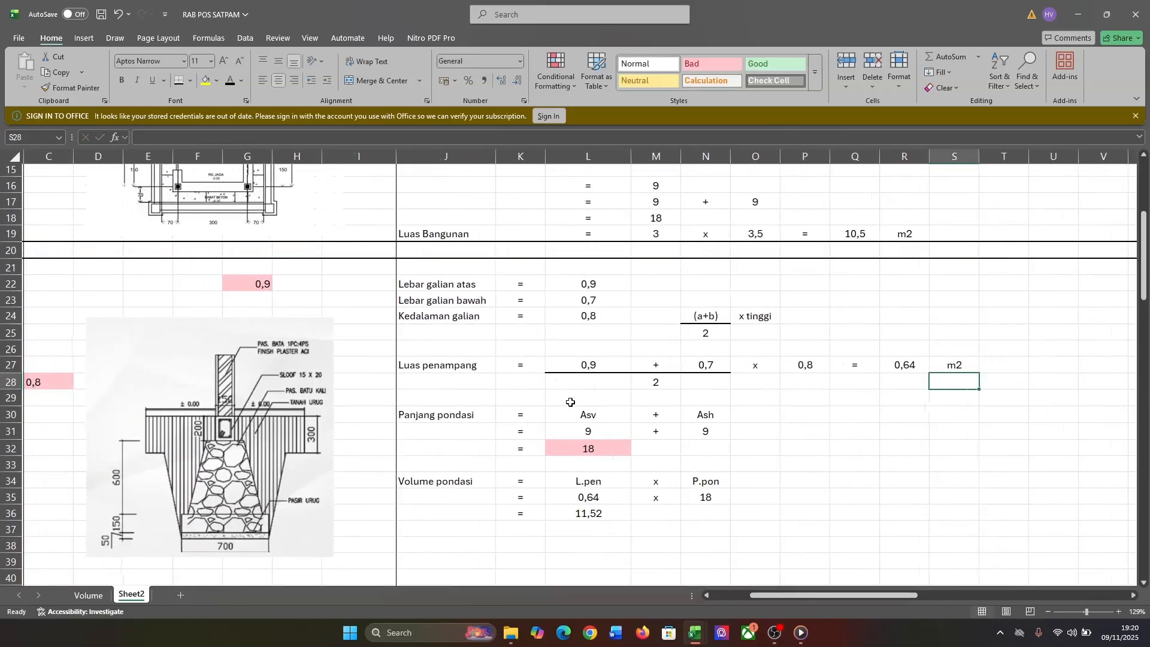
{"action": "scroll", "coordinate": [571, 402], "scroll_direction": "down", "scroll_amount": 2, "text": "ctrl"}
{"action": "scroll", "coordinate": [570, 402], "scroll_direction": "up", "scroll_amount": 3}
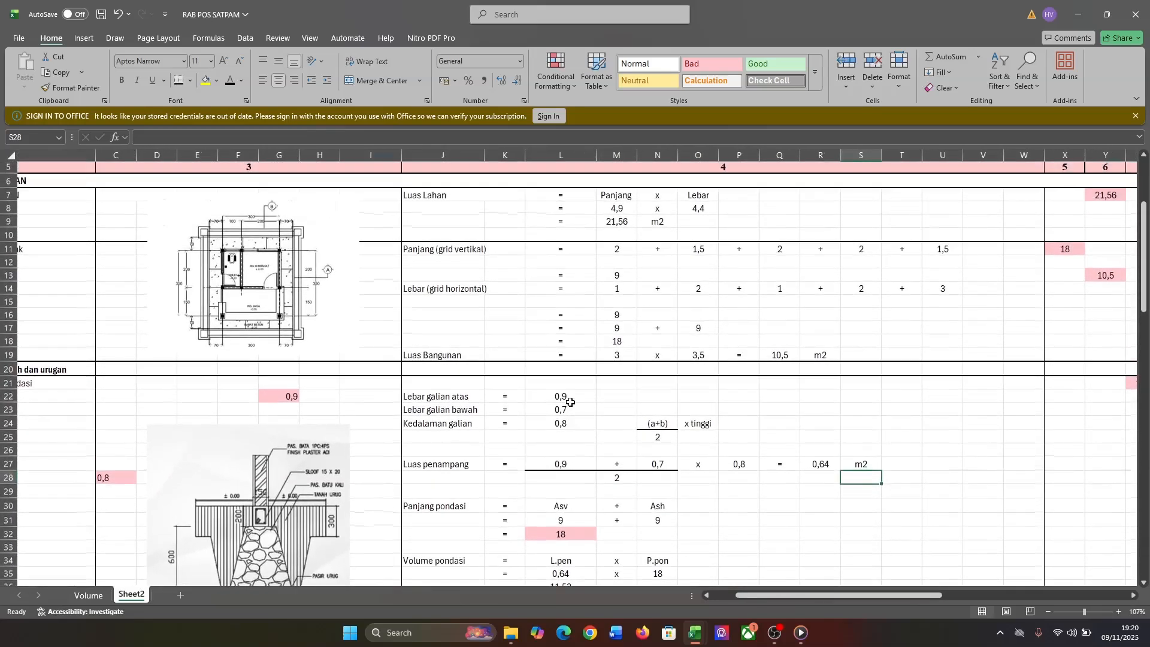
{"action": "scroll", "coordinate": [570, 402], "scroll_direction": "down", "scroll_amount": 2}
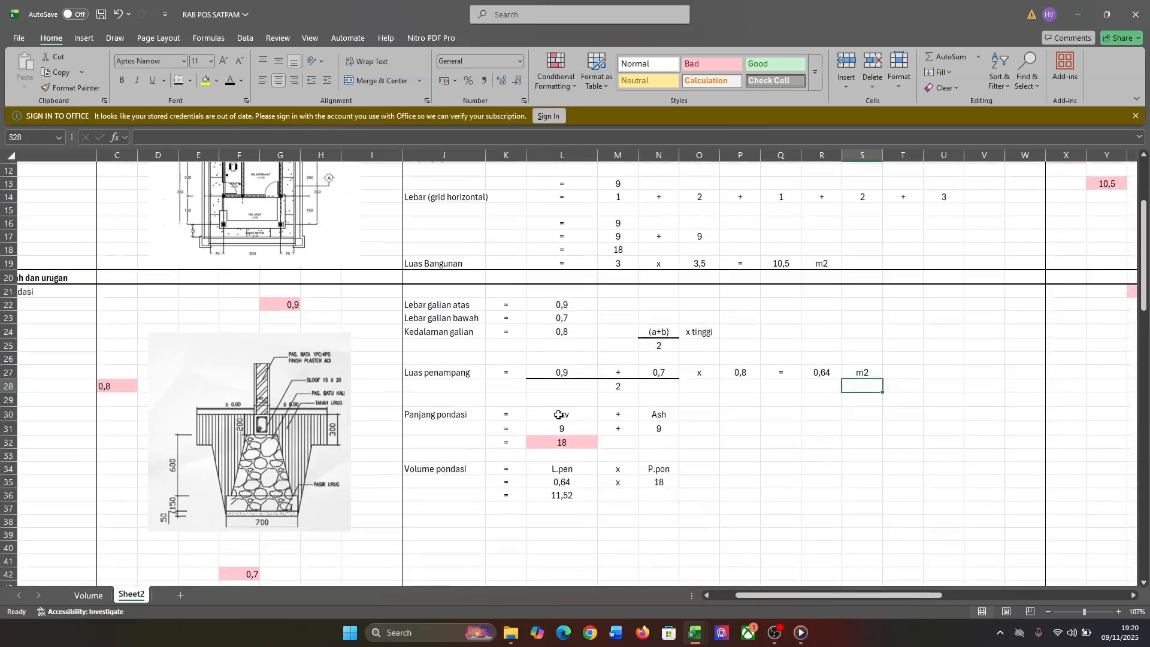
{"action": "scroll", "coordinate": [558, 415], "scroll_direction": "down", "scroll_amount": 1}
{"action": "scroll", "coordinate": [559, 414], "scroll_direction": "left", "scroll_amount": 2}
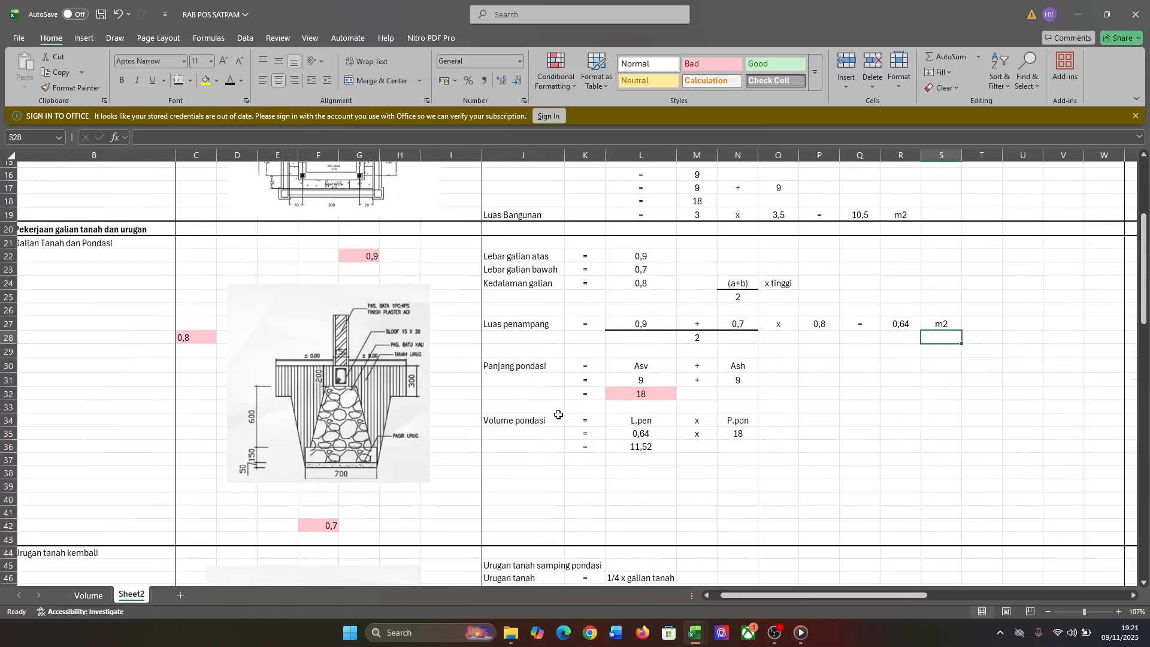
{"action": "scroll", "coordinate": [558, 414], "scroll_direction": "up", "scroll_amount": 3}
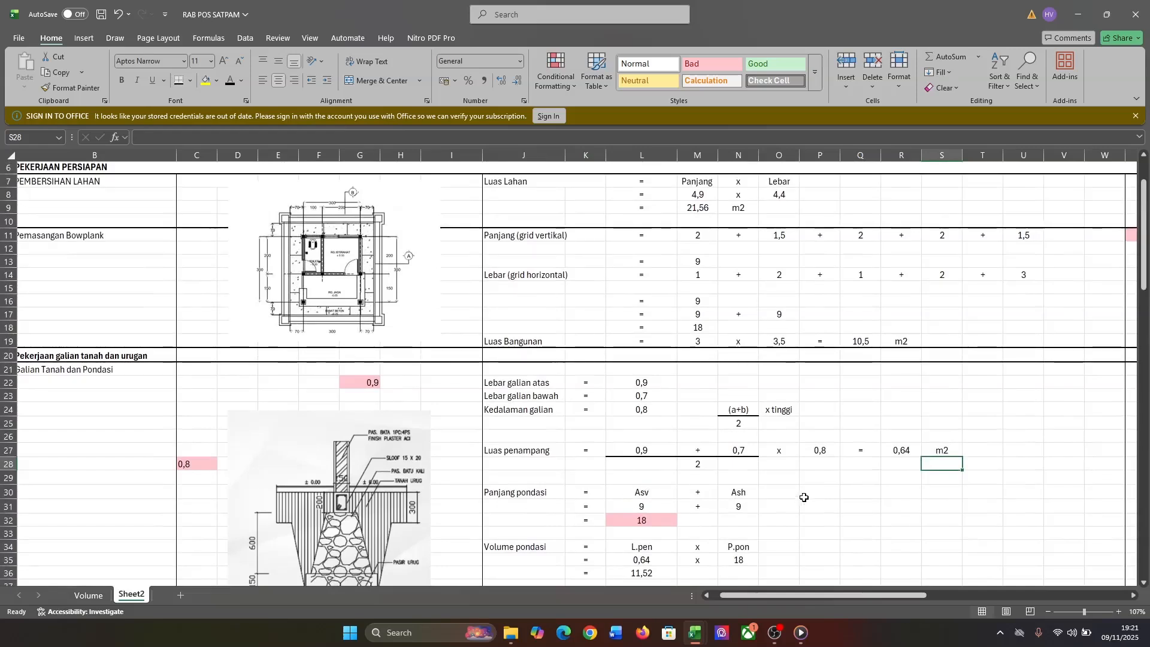
{"action": "left_click", "coordinate": [648, 510]}
{"action": "left_click", "coordinate": [407, 142]}
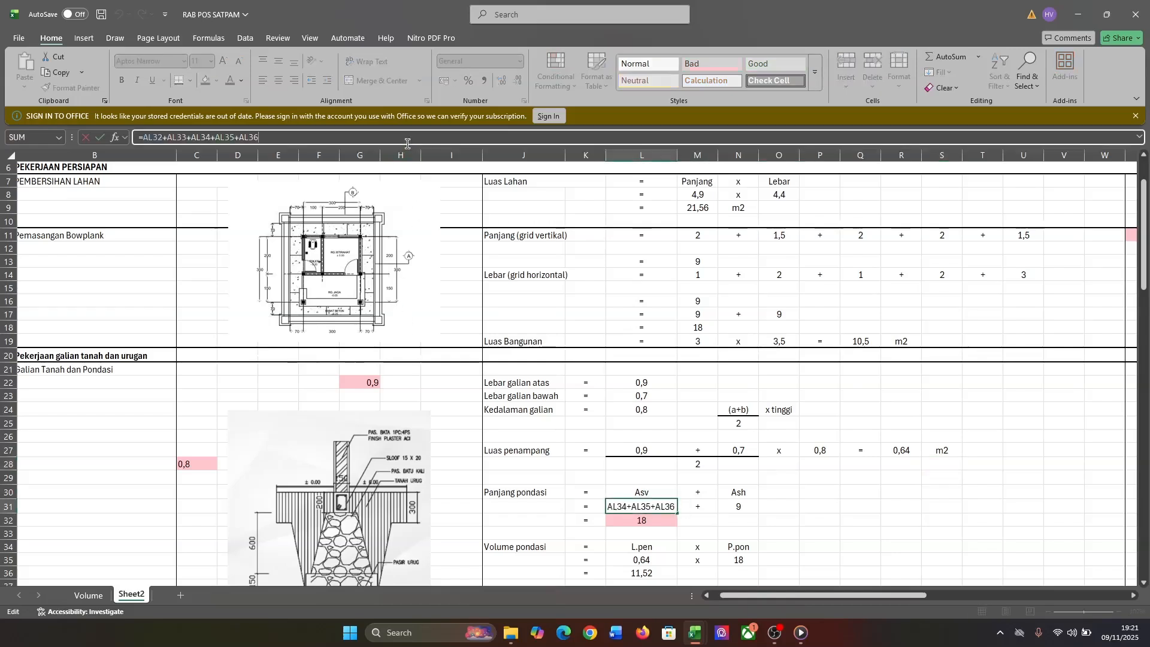
{"action": "key", "text": "BackSpace"}
{"action": "key", "text": "BackSpace"}
{"action": "key", "text": "BackSpace"}
{"action": "key", "text": "BackSpace"}
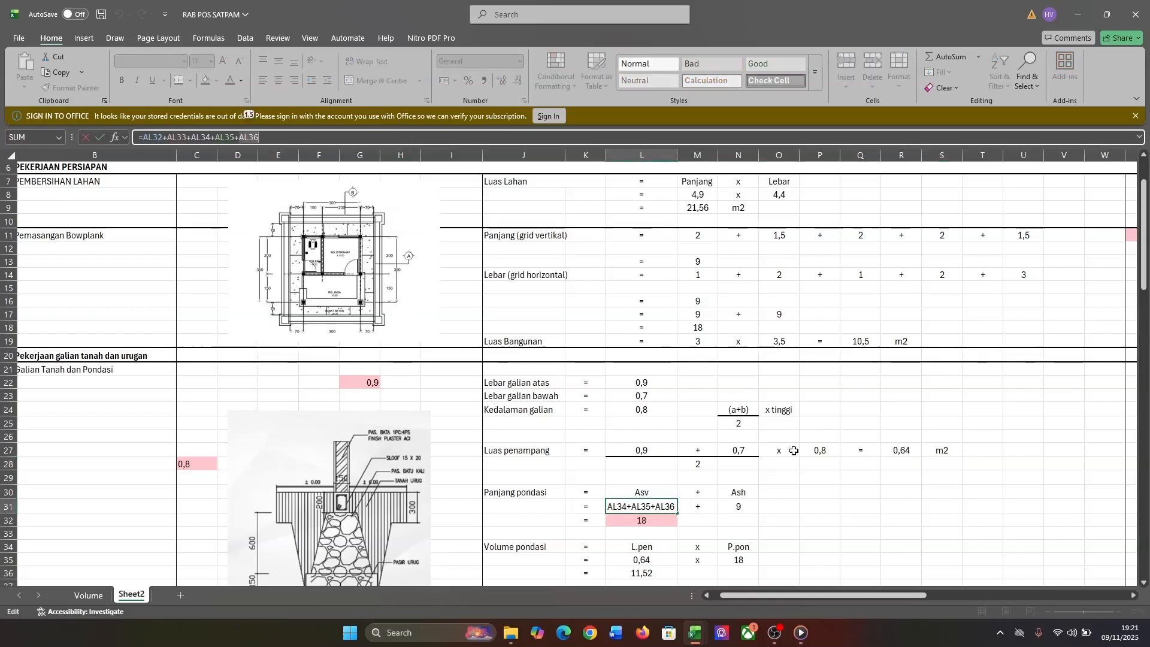
{"action": "left_click", "coordinate": [861, 506]}
{"action": "key", "text": "Escape"}
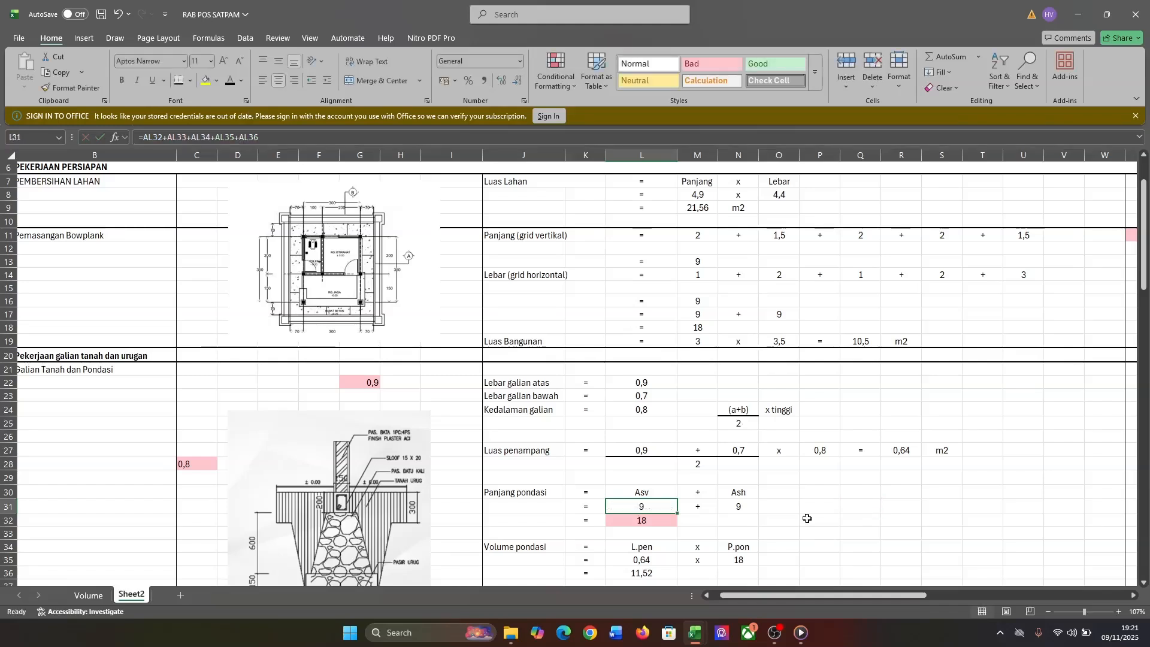
Re-enter the Panjang pondasi total in L32 as =L31+N31
{"action": "left_click", "coordinate": [698, 314]}
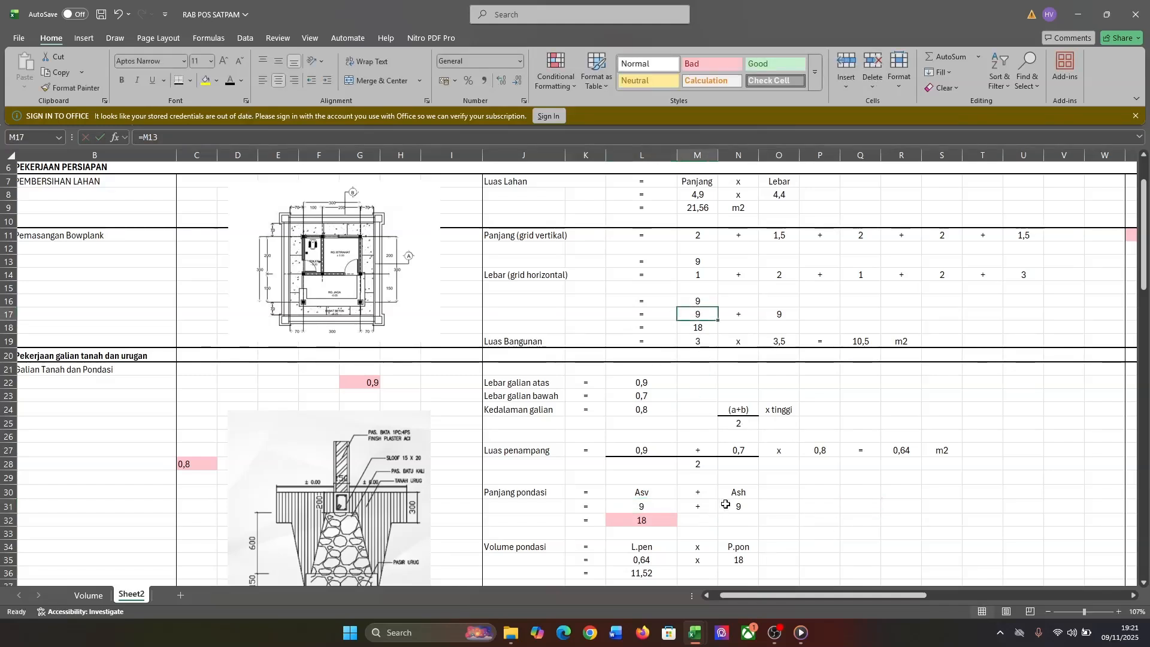
{"action": "left_click", "coordinate": [780, 313]}
{"action": "left_click", "coordinate": [861, 533]}
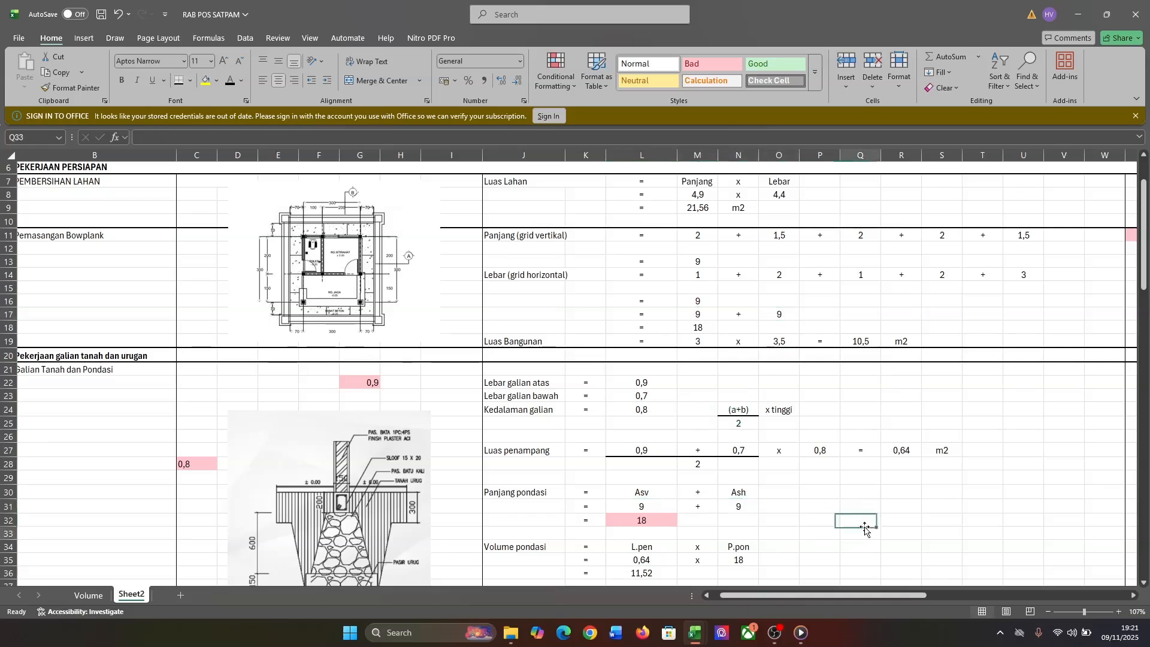
{"action": "scroll", "coordinate": [752, 486], "scroll_direction": "down", "scroll_amount": 2}
{"action": "left_click", "coordinate": [661, 447]}
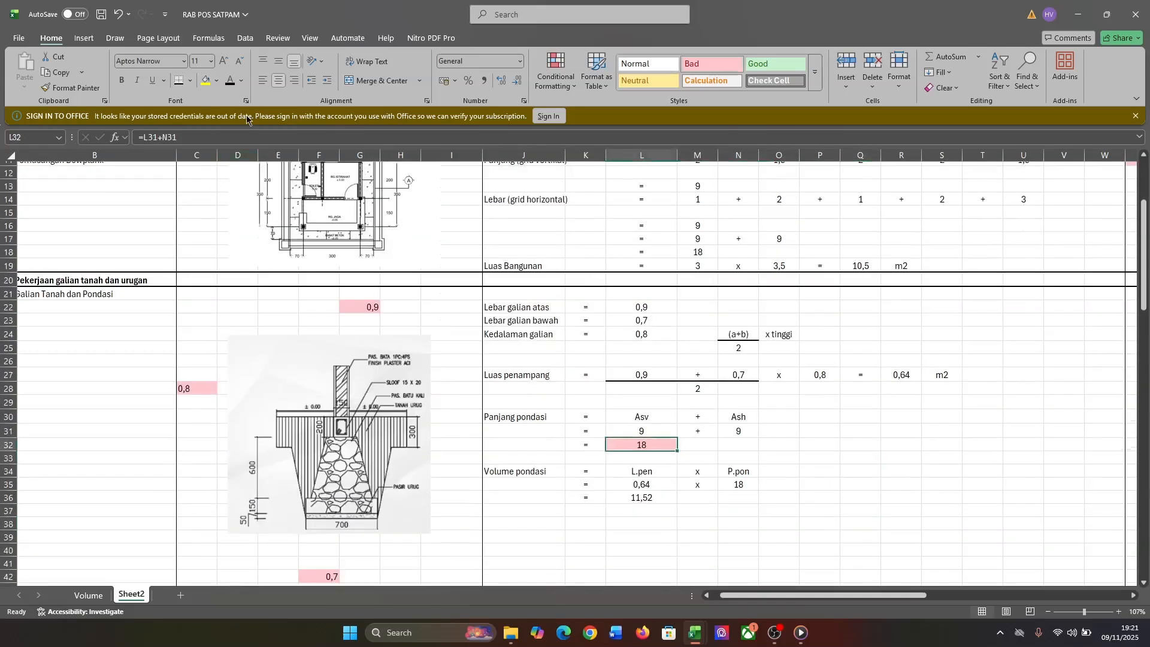
{"action": "type", "text": "="}
{"action": "key", "text": "Up"}
{"action": "type", "text": "+"}
{"action": "key", "text": "Up"}
{"action": "key", "text": "Right"}
{"action": "key", "text": "Right"}
{"action": "key", "text": "Return"}
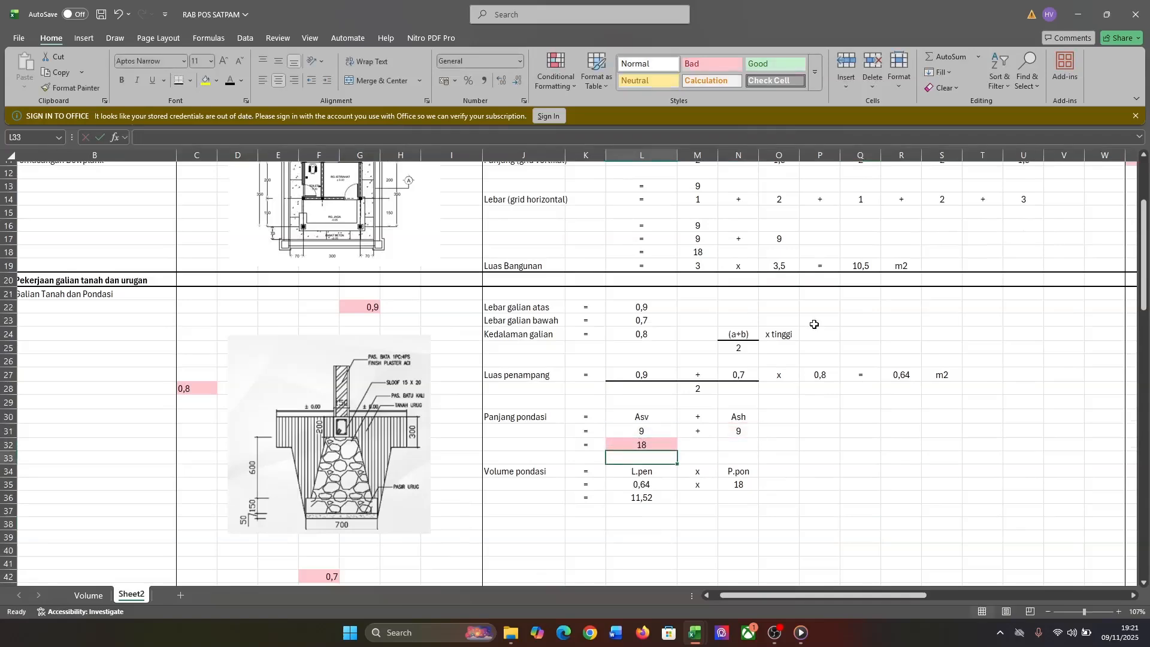
Re-enter the Volume pondasi formula in L36 as =L35*N35, multiplying the cross-section area by the foundation length
{"action": "scroll", "coordinate": [812, 335], "scroll_direction": "down", "scroll_amount": 4}
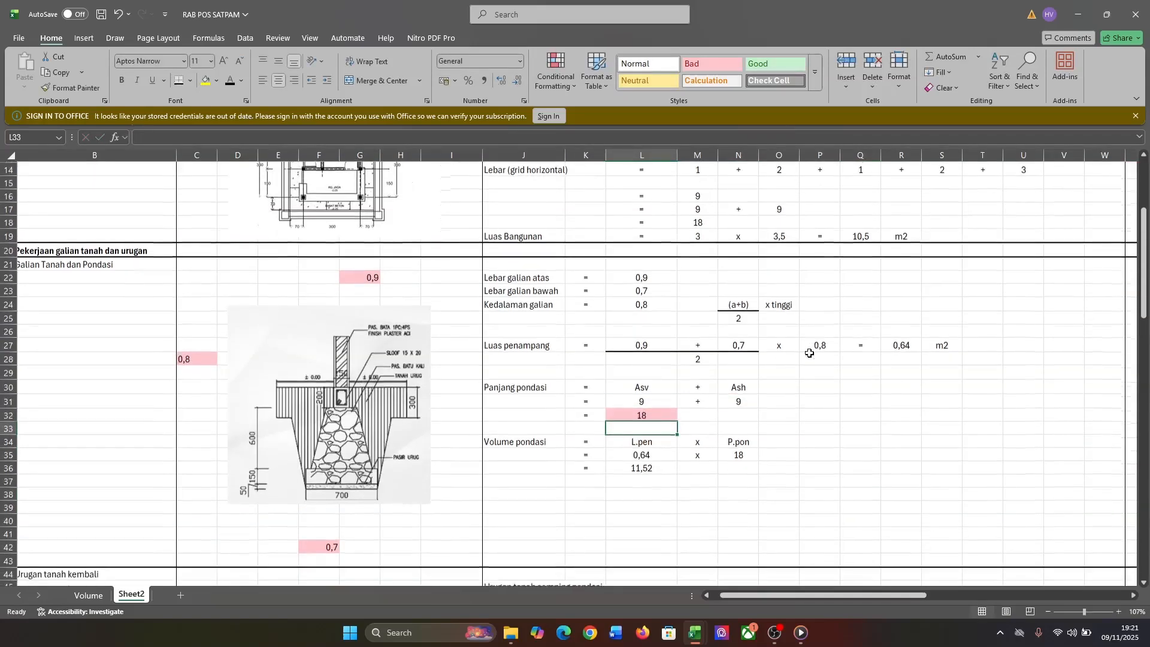
{"action": "scroll", "coordinate": [685, 403], "scroll_direction": "up", "scroll_amount": 2}
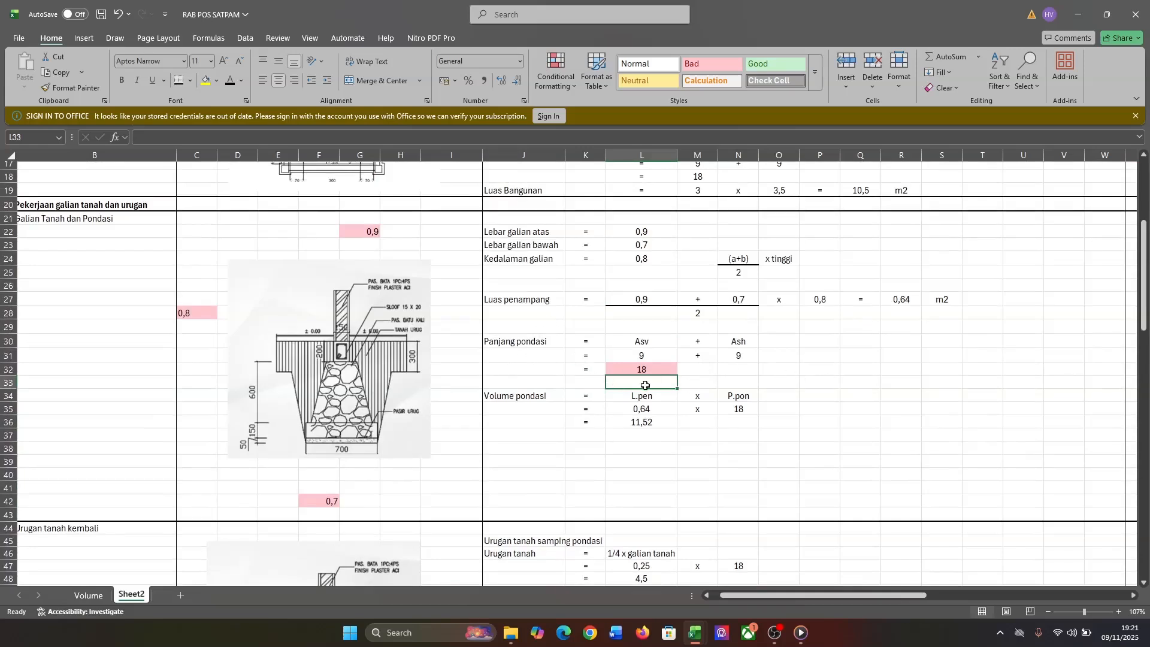
{"action": "left_click", "coordinate": [631, 420]}
{"action": "left_click", "coordinate": [692, 419]}
{"action": "left_click", "coordinate": [637, 397]}
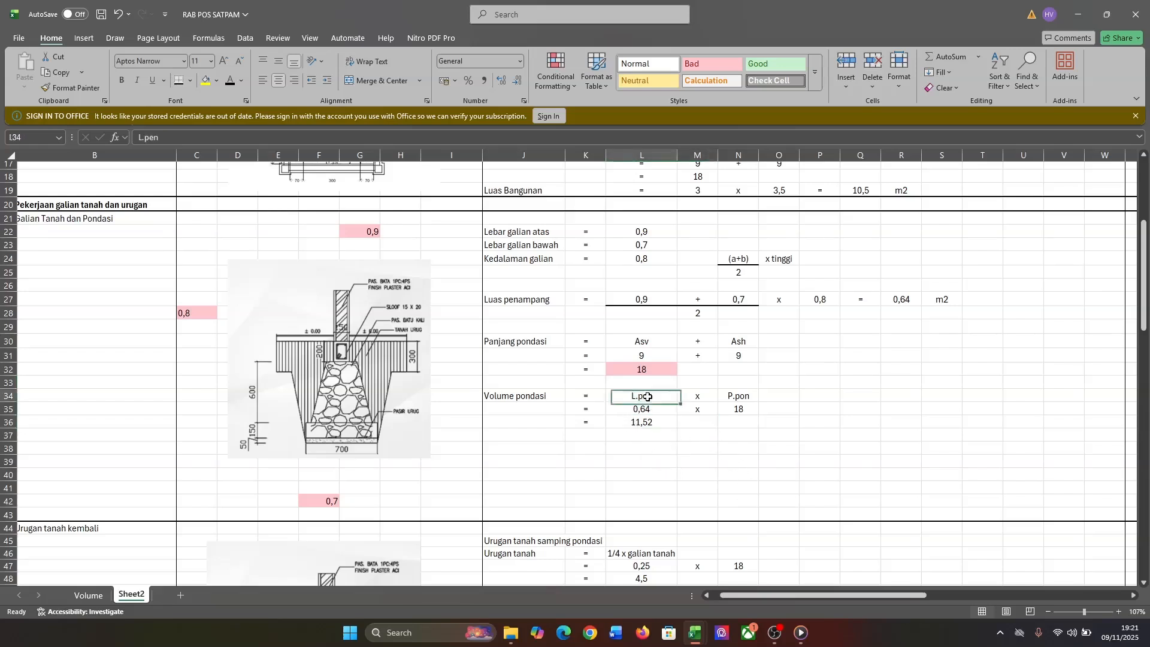
{"action": "left_click", "coordinate": [737, 396]}
{"action": "left_click", "coordinate": [614, 420]}
{"action": "key", "text": "F2"}
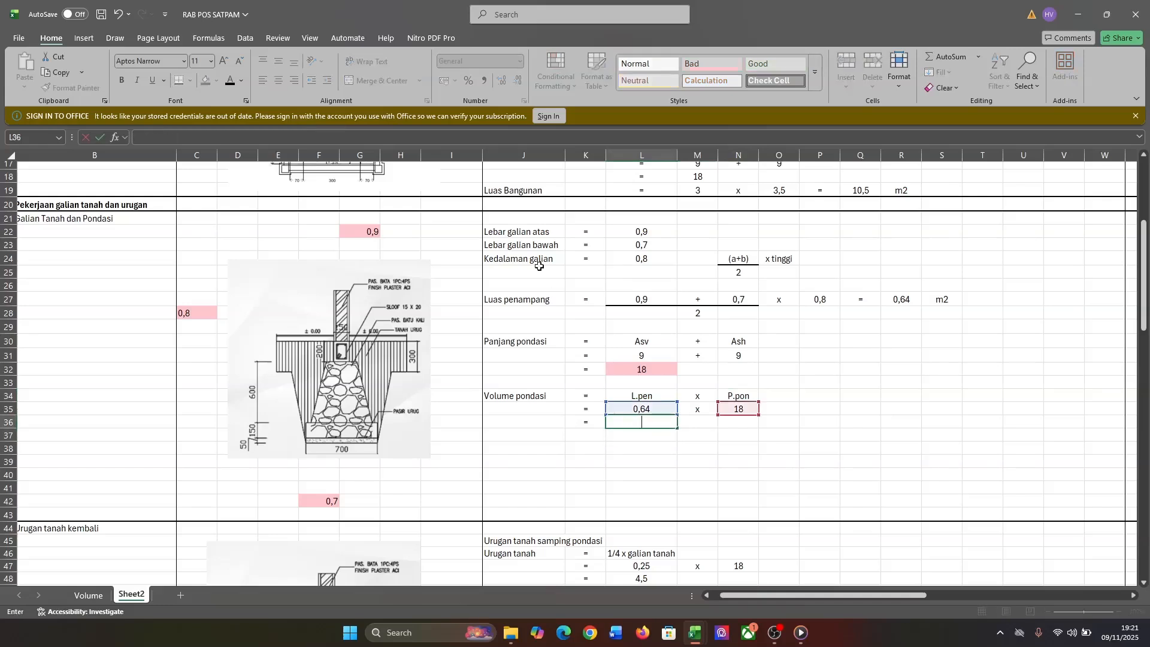
{"action": "type", "text": "="}
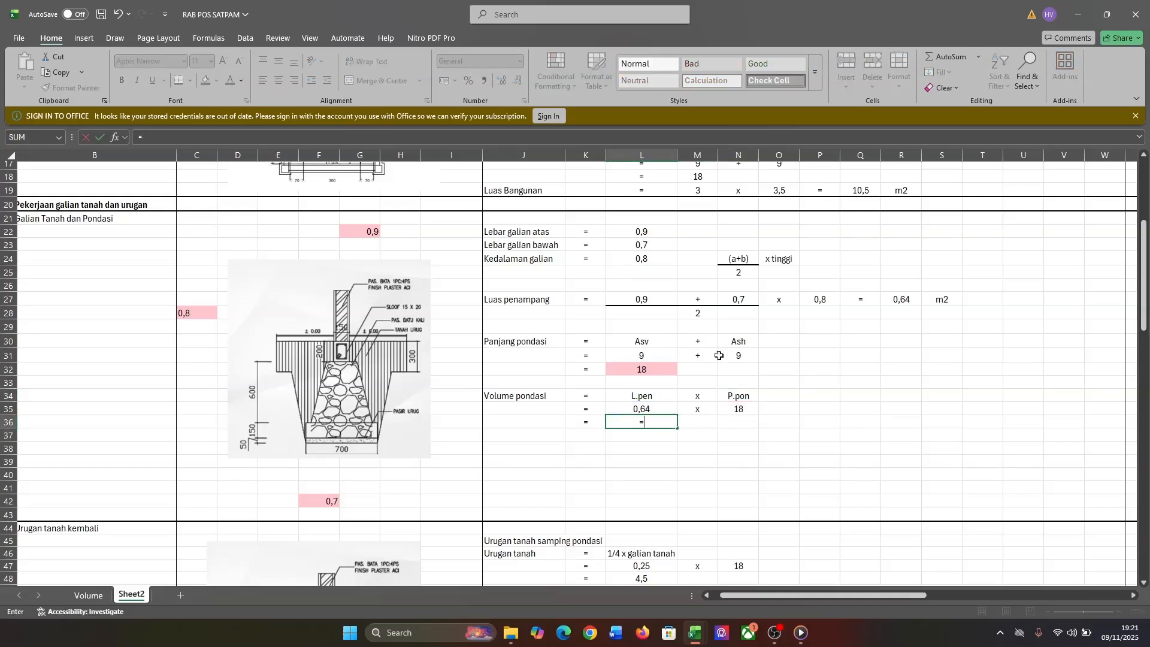
{"action": "left_click", "coordinate": [661, 412]}
{"action": "type", "text": "*"}
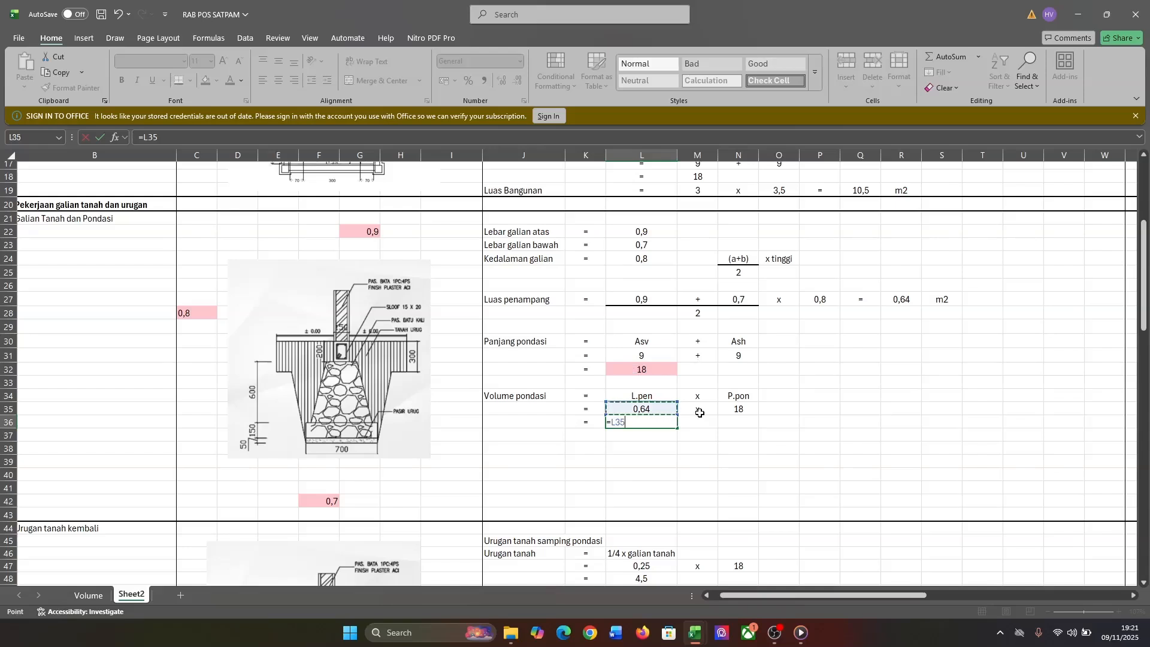
{"action": "left_click", "coordinate": [732, 411]}
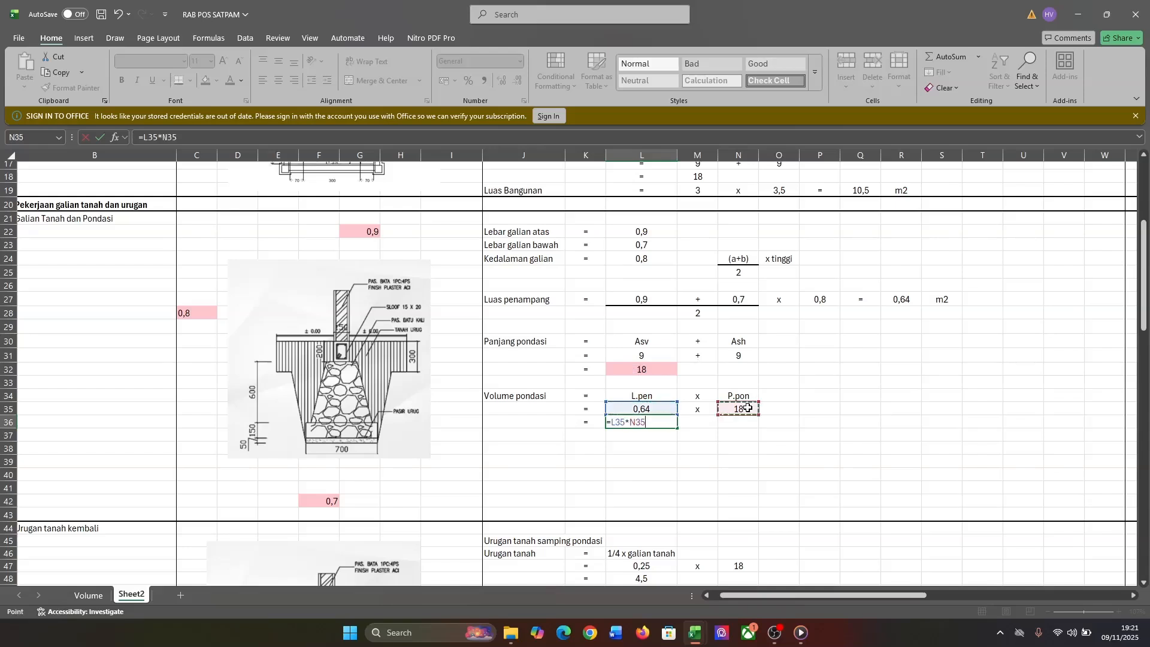
{"action": "key", "text": "Return"}
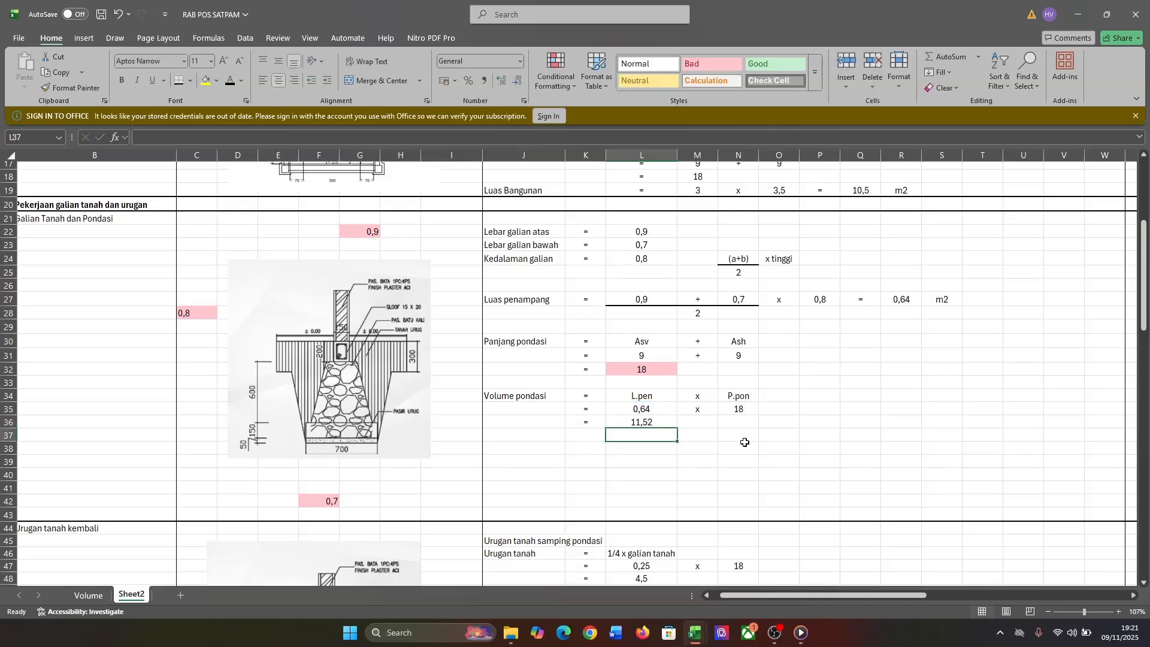
Check how the Volume pondasi result in L36 carries over to the M3 result column in Z21
{"action": "scroll", "coordinate": [745, 442], "scroll_direction": "up", "scroll_amount": 1}
{"action": "scroll", "coordinate": [745, 442], "scroll_direction": "right", "scroll_amount": 6}
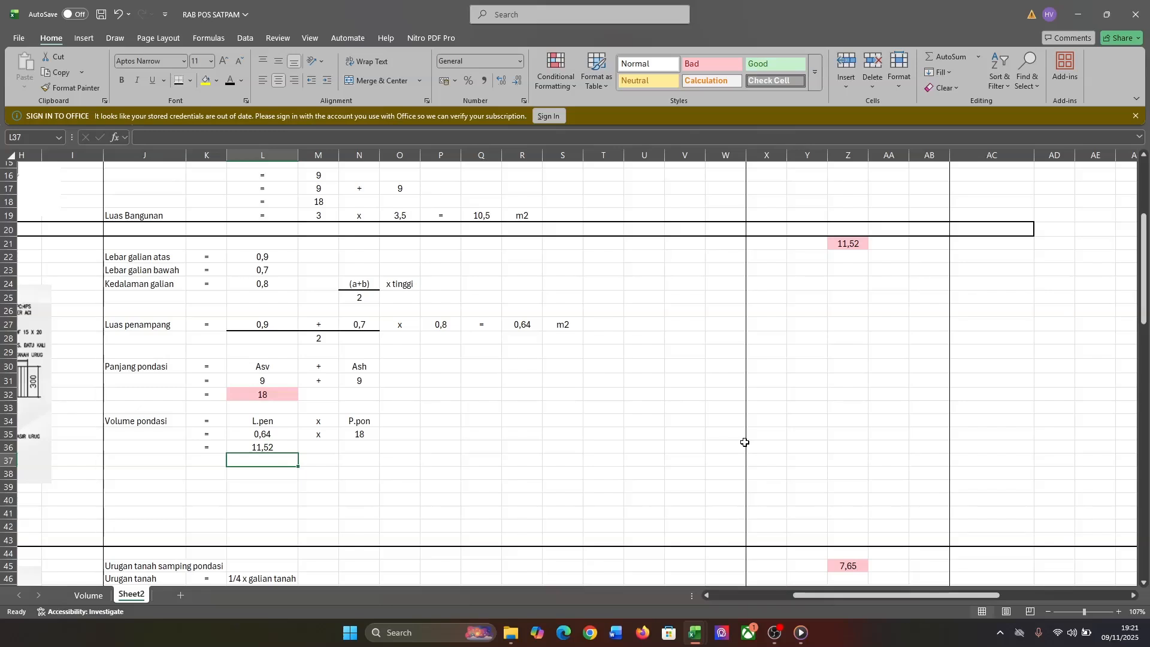
{"action": "scroll", "coordinate": [744, 442], "scroll_direction": "left", "scroll_amount": 4}
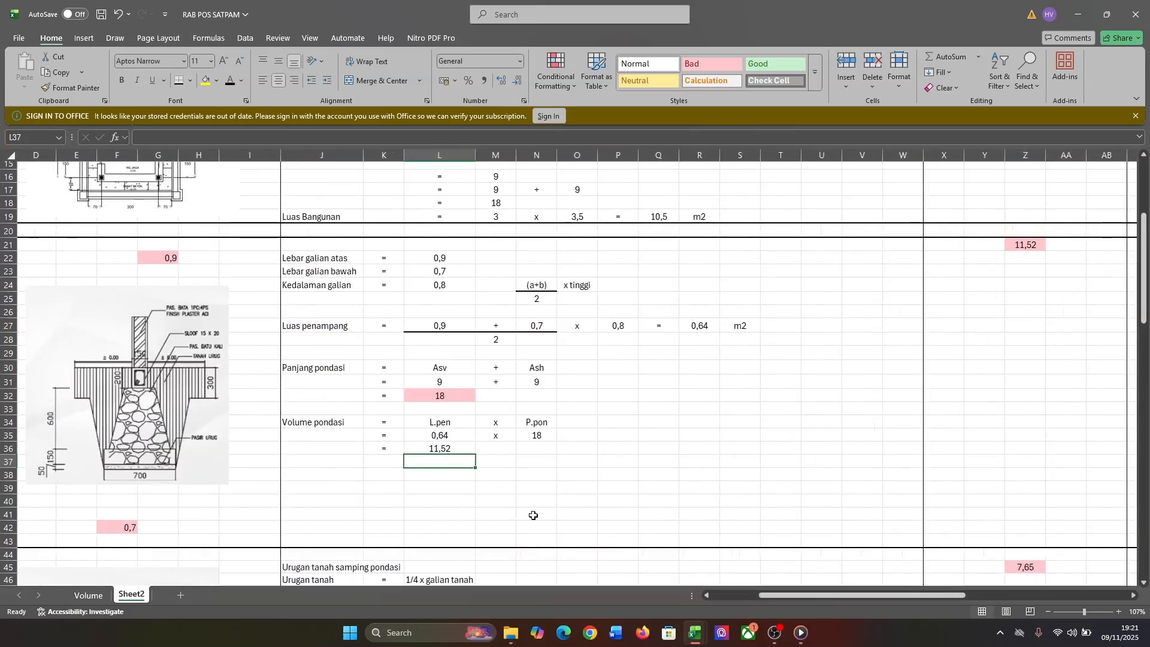
{"action": "scroll", "coordinate": [534, 515], "scroll_direction": "down", "scroll_amount": 1}
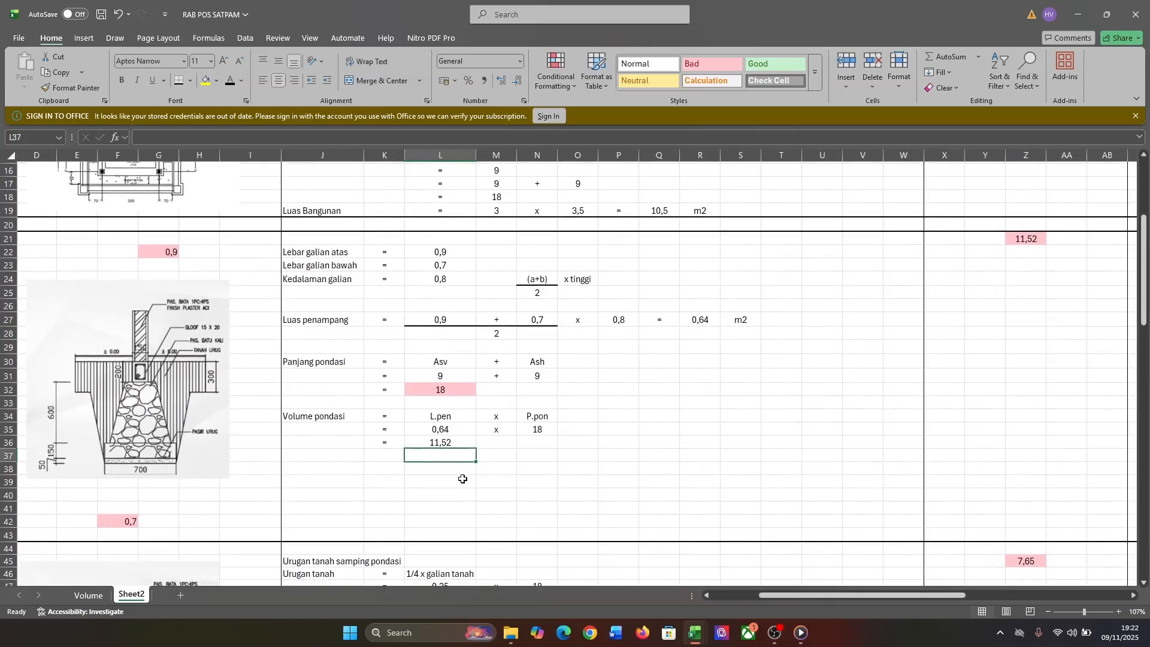
{"action": "left_click", "coordinate": [428, 443]}
{"action": "scroll", "coordinate": [881, 373], "scroll_direction": "right", "scroll_amount": 4}
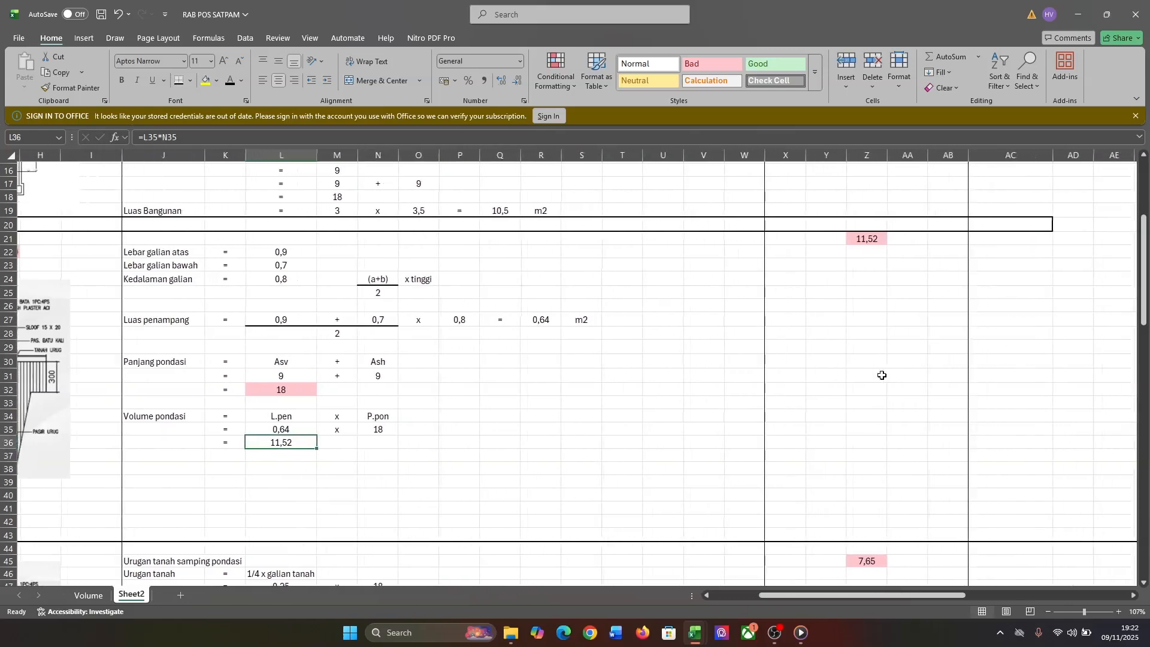
{"action": "scroll", "coordinate": [882, 375], "scroll_direction": "up", "scroll_amount": 5}
{"action": "left_click", "coordinate": [878, 444]}
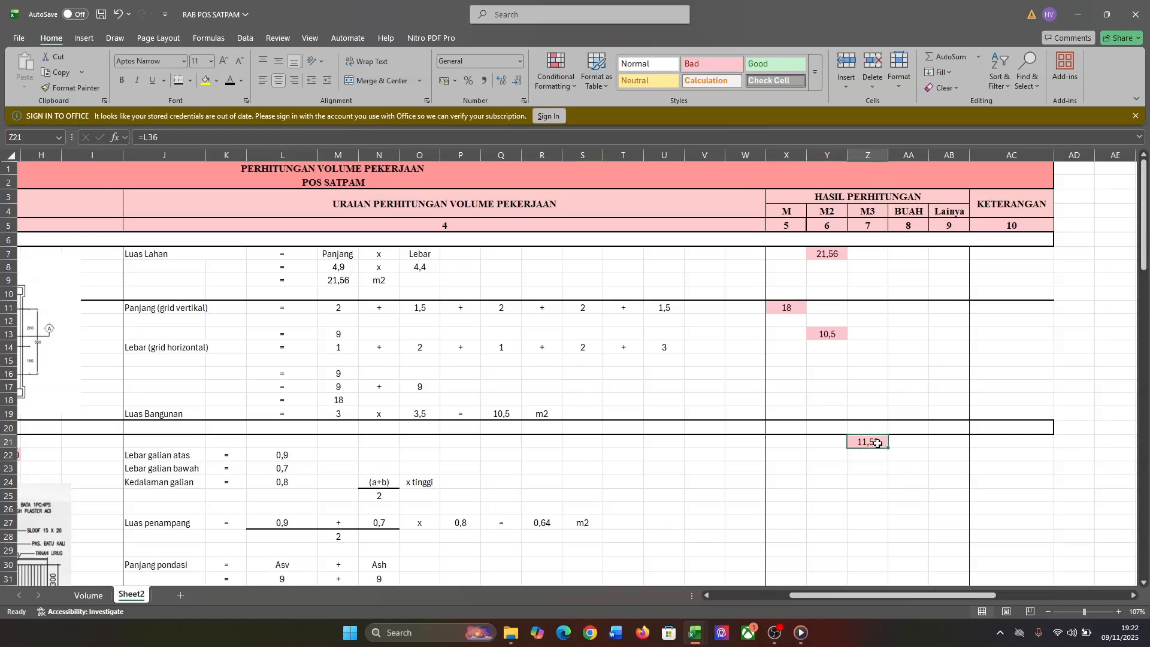
Enter the unit m3 in M36 beside the Volume pondasi result
{"action": "scroll", "coordinate": [879, 441], "scroll_direction": "down", "scroll_amount": 3}
{"action": "left_click", "coordinate": [334, 530]}
{"action": "type", "text": "m3"}
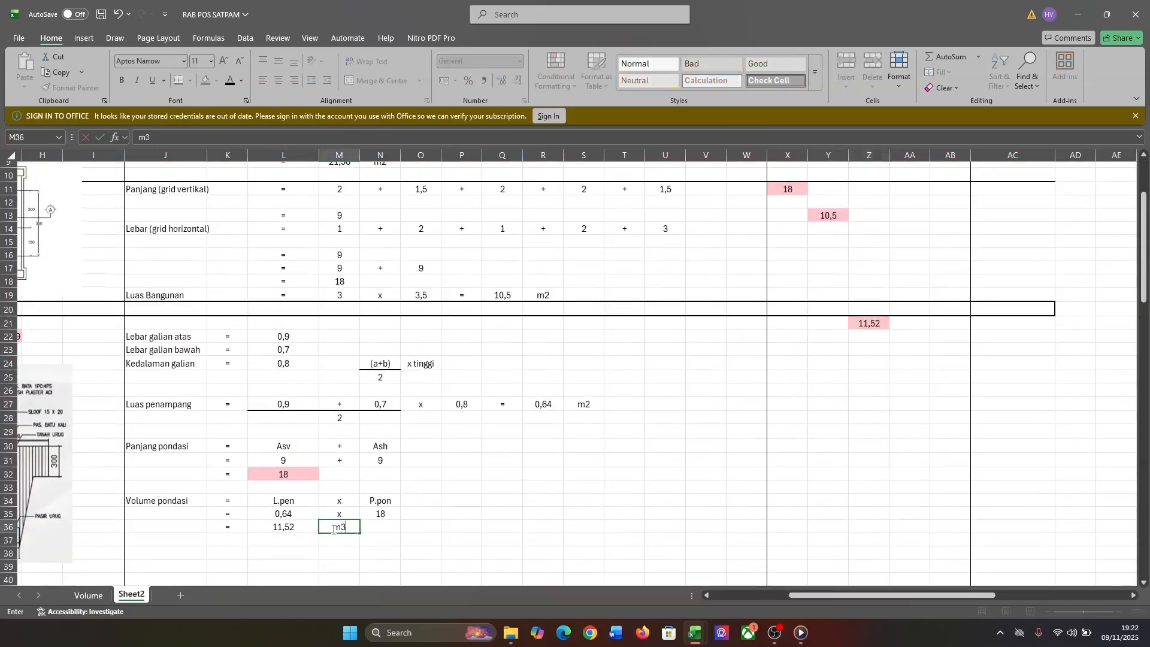
{"action": "key", "text": "Return"}
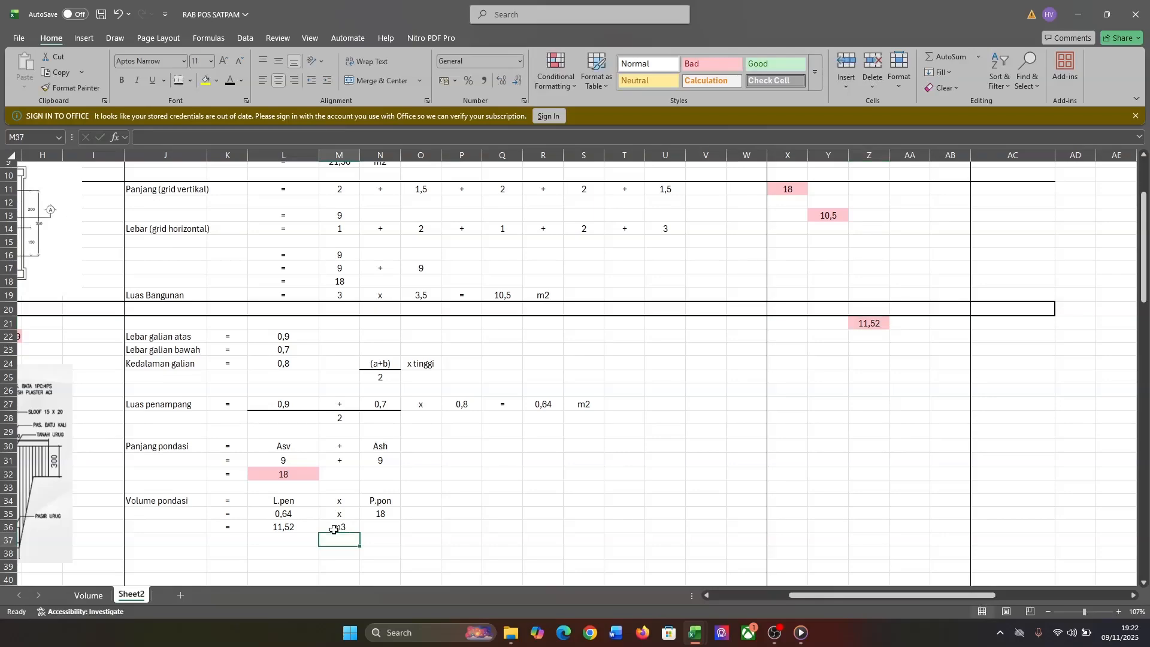
Examine the foundation cross-section drawing in the Galian Tanah dan Pondasi section up close
{"action": "scroll", "coordinate": [466, 406], "scroll_direction": "down", "scroll_amount": 5}
{"action": "scroll", "coordinate": [412, 411], "scroll_direction": "up", "scroll_amount": 7}
{"action": "scroll", "coordinate": [298, 413], "scroll_direction": "up", "scroll_amount": 4}
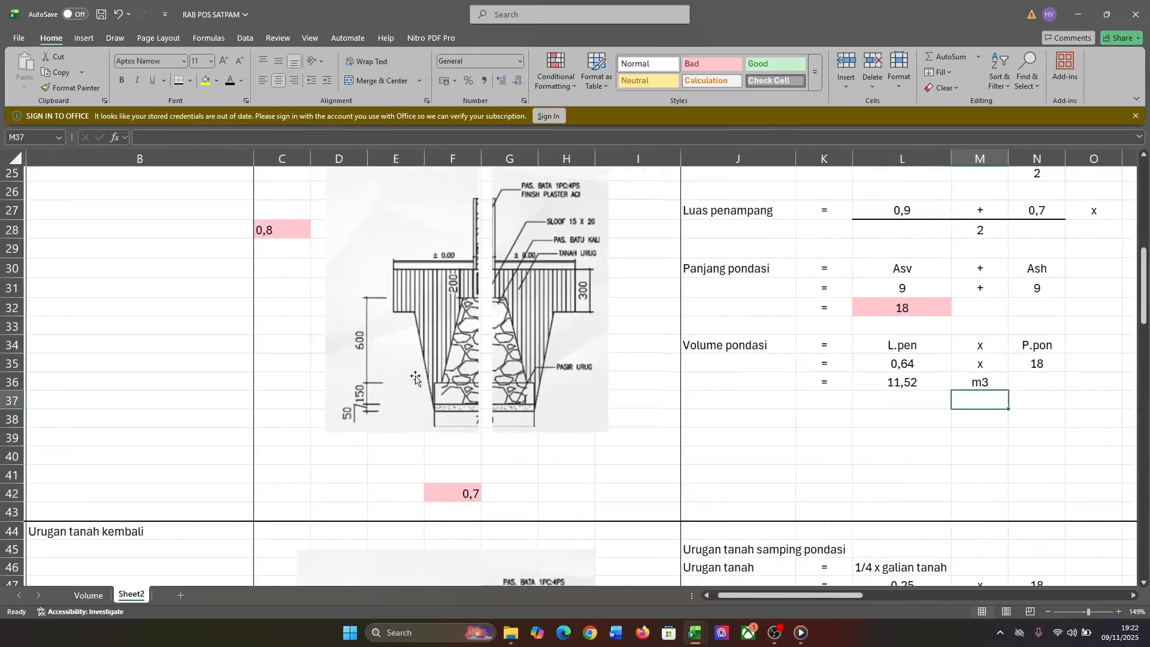
{"action": "scroll", "coordinate": [416, 378], "scroll_direction": "up", "scroll_amount": 3}
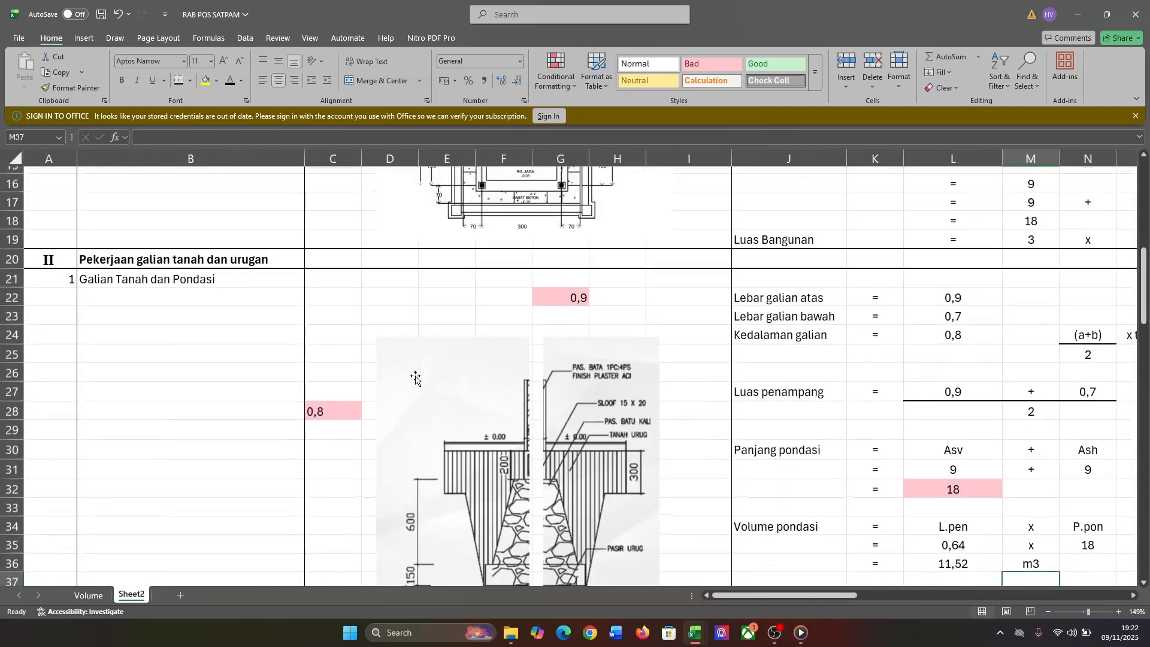
{"action": "scroll", "coordinate": [416, 378], "scroll_direction": "down", "scroll_amount": 2}
{"action": "scroll", "coordinate": [415, 378], "scroll_direction": "down", "scroll_amount": 1}
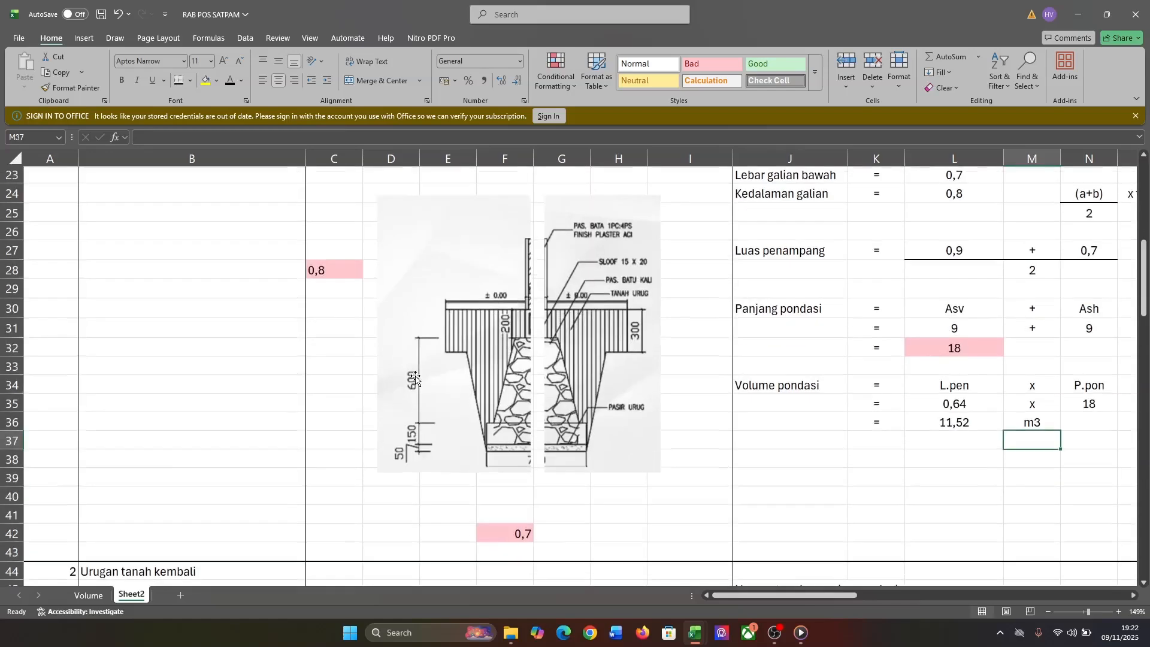
{"action": "scroll", "coordinate": [416, 378], "scroll_direction": "down", "scroll_amount": 2, "text": "ctrl"}
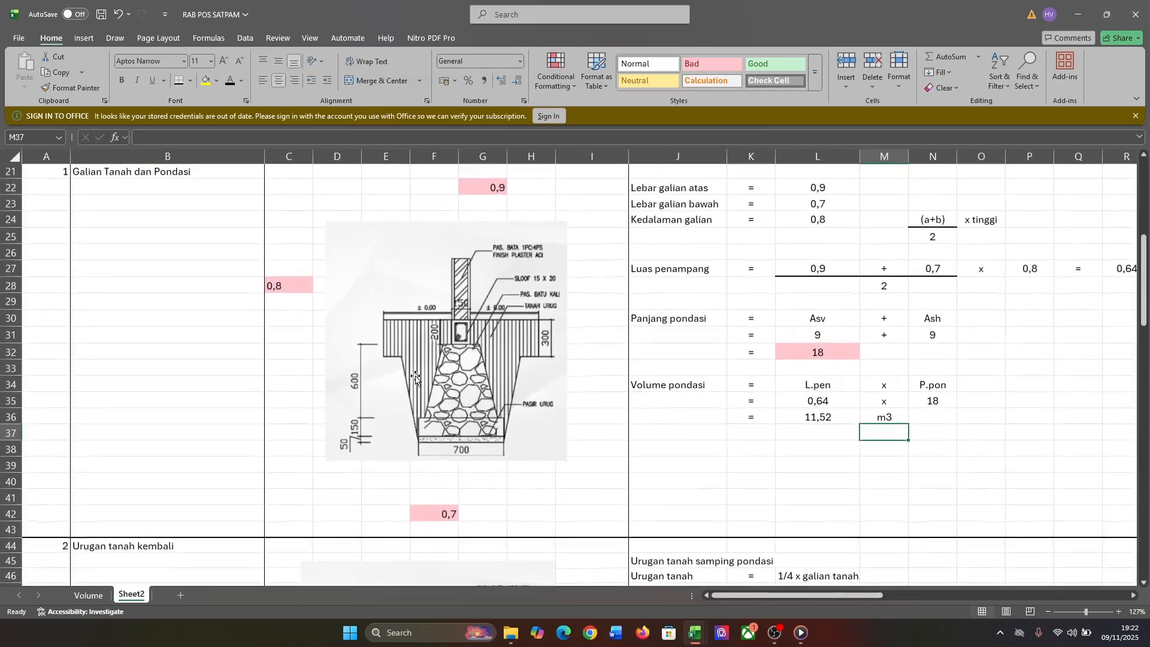
Examine the Urugan tanah kembali section, comparing its backfill calculations with the foundation cross-section drawing
{"action": "scroll", "coordinate": [416, 378], "scroll_direction": "down", "scroll_amount": 2}
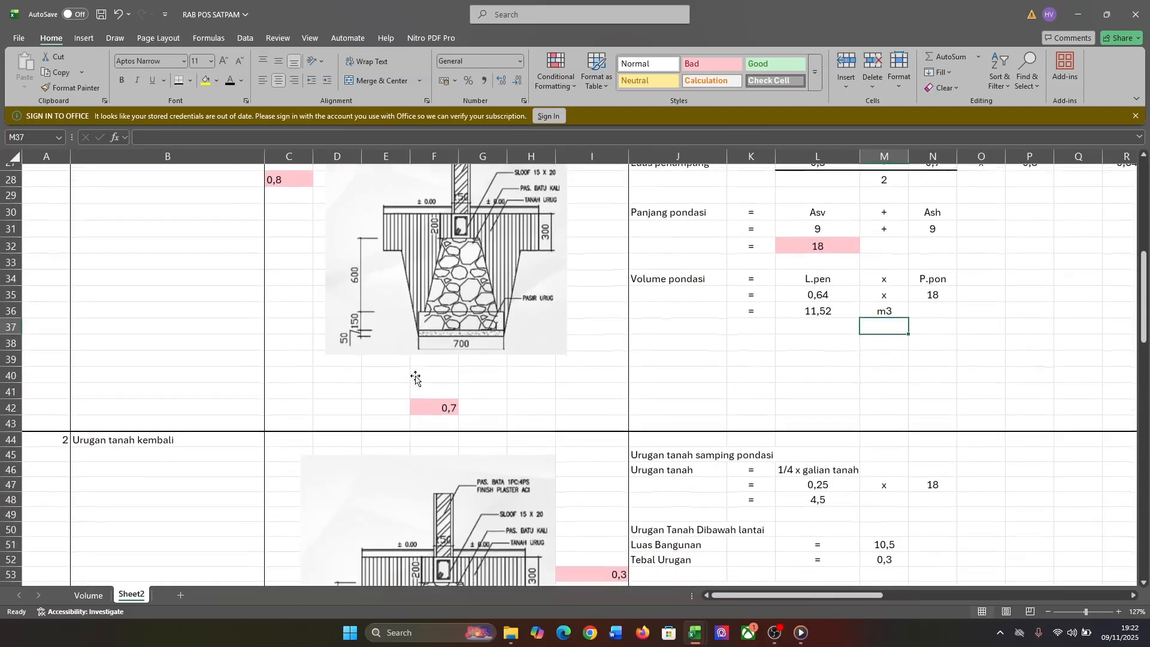
{"action": "scroll", "coordinate": [416, 378], "scroll_direction": "down", "scroll_amount": 2}
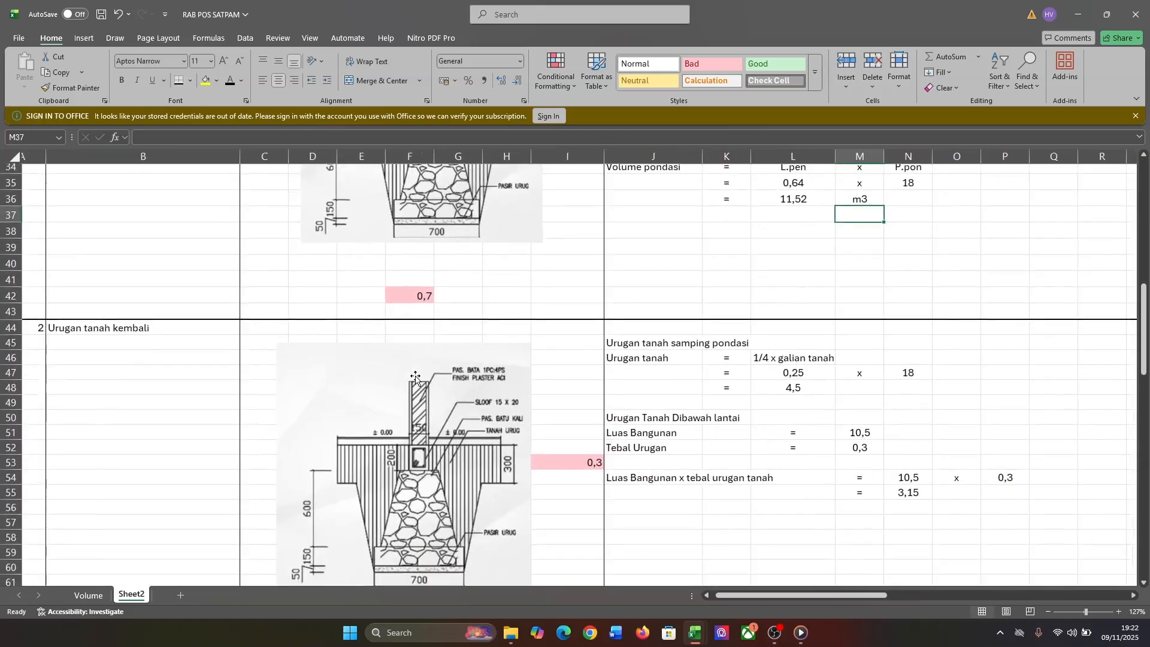
{"action": "scroll", "coordinate": [590, 562], "scroll_direction": "down", "scroll_amount": 1}
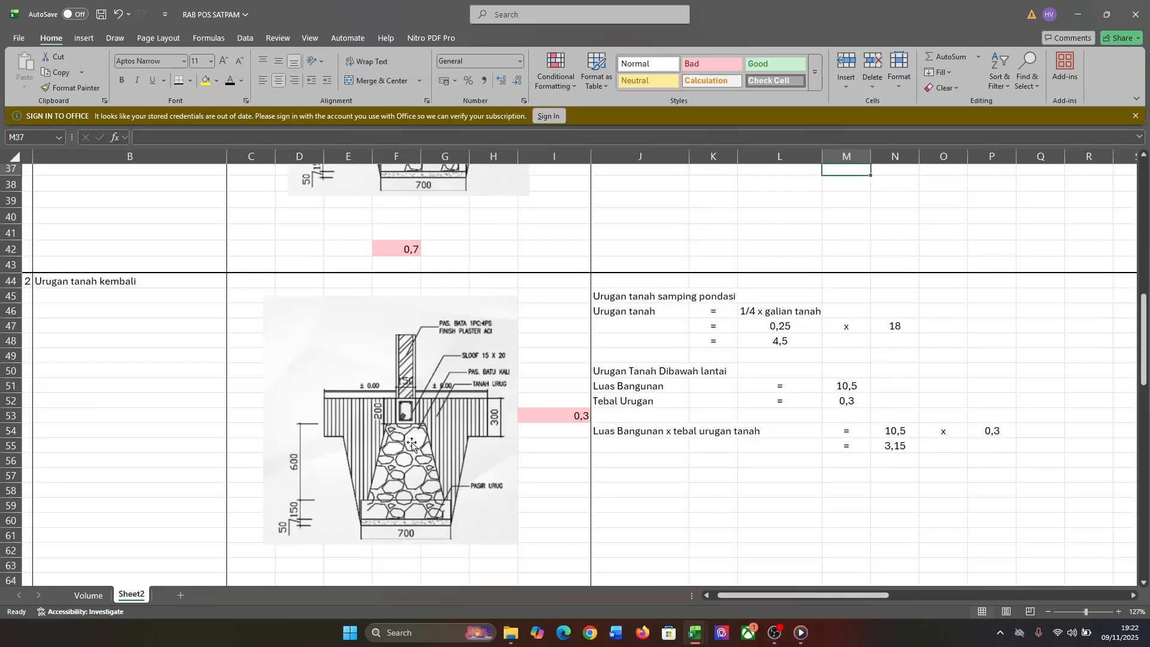
{"action": "scroll", "coordinate": [593, 332], "scroll_direction": "right", "scroll_amount": 2}
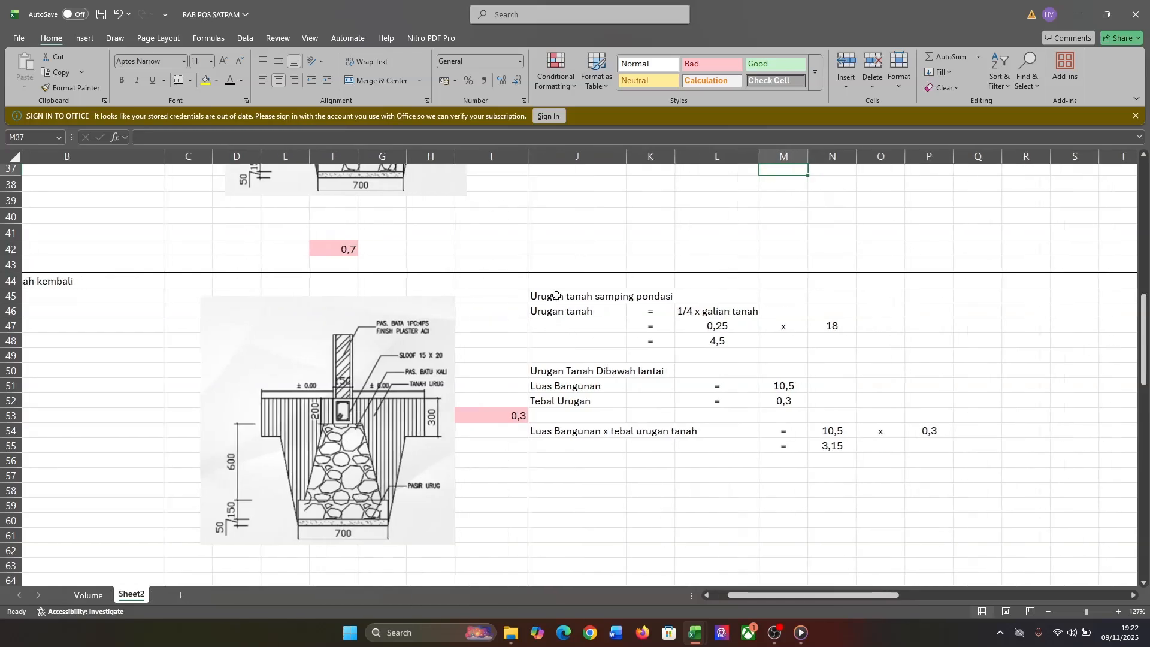
{"action": "left_click", "coordinate": [557, 296]}
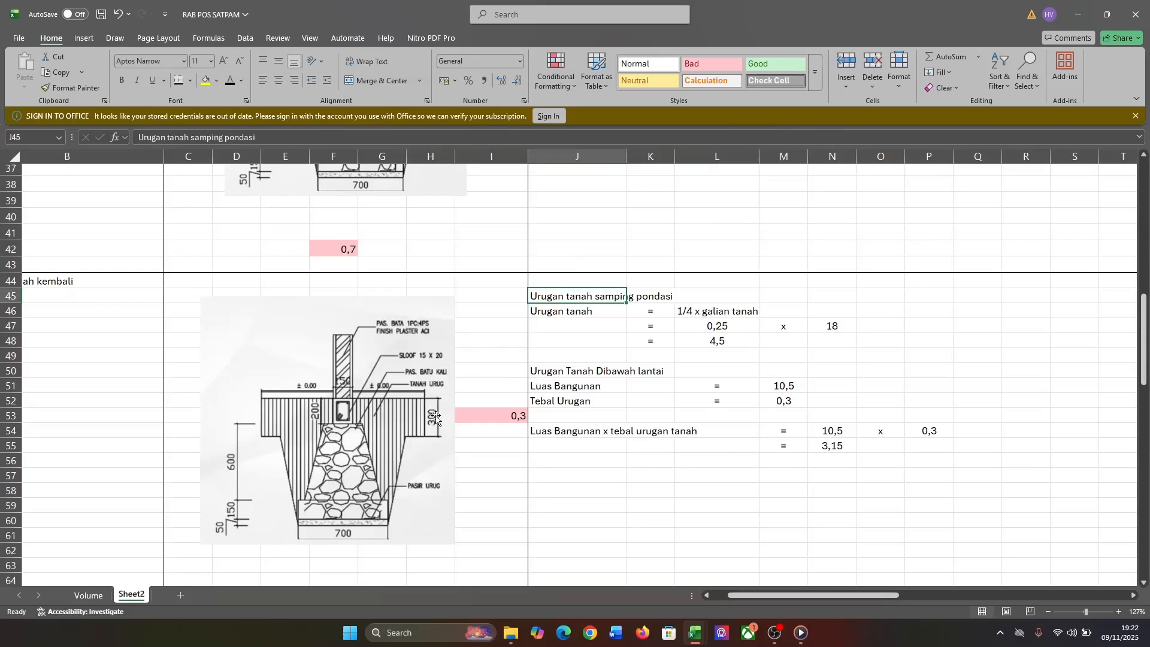
{"action": "left_click", "coordinate": [418, 419]}
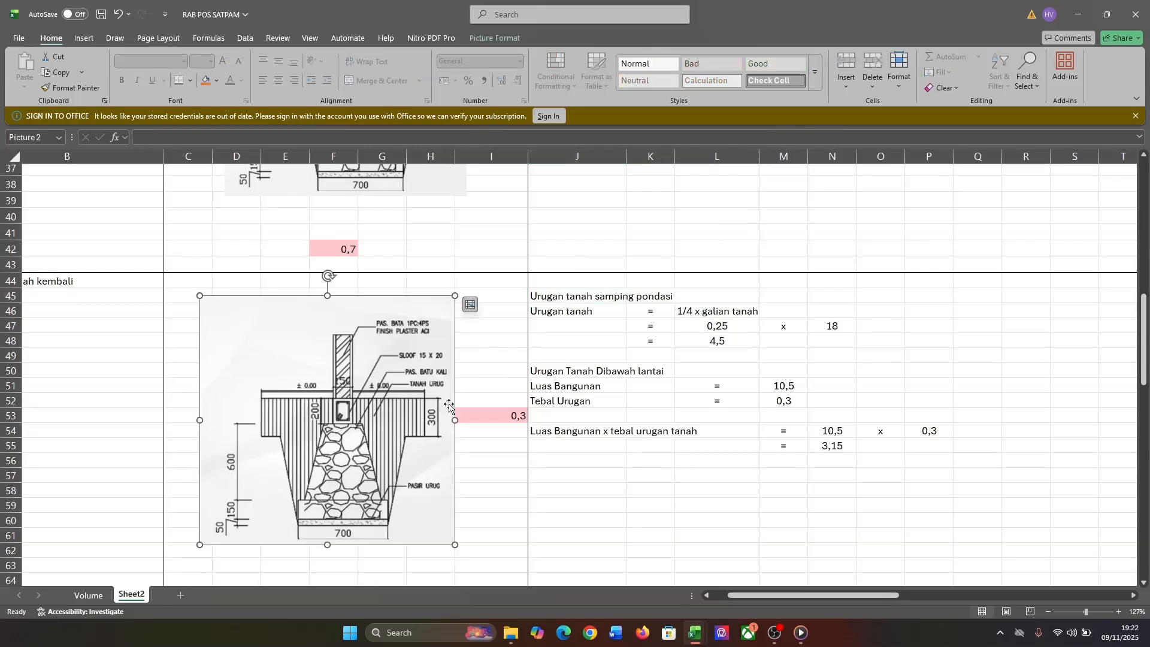
{"action": "scroll", "coordinate": [449, 414], "scroll_direction": "right", "scroll_amount": 1}
{"action": "scroll", "coordinate": [396, 419], "scroll_direction": "up", "scroll_amount": 8}
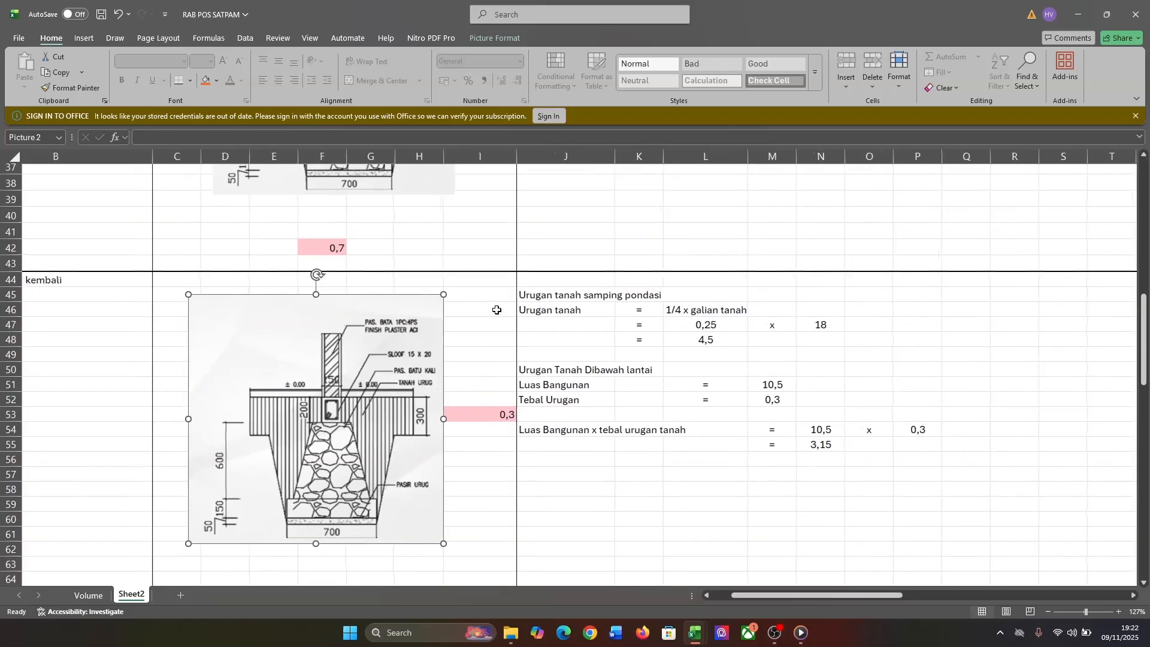
{"action": "scroll", "coordinate": [401, 424], "scroll_direction": "up", "scroll_amount": 2}
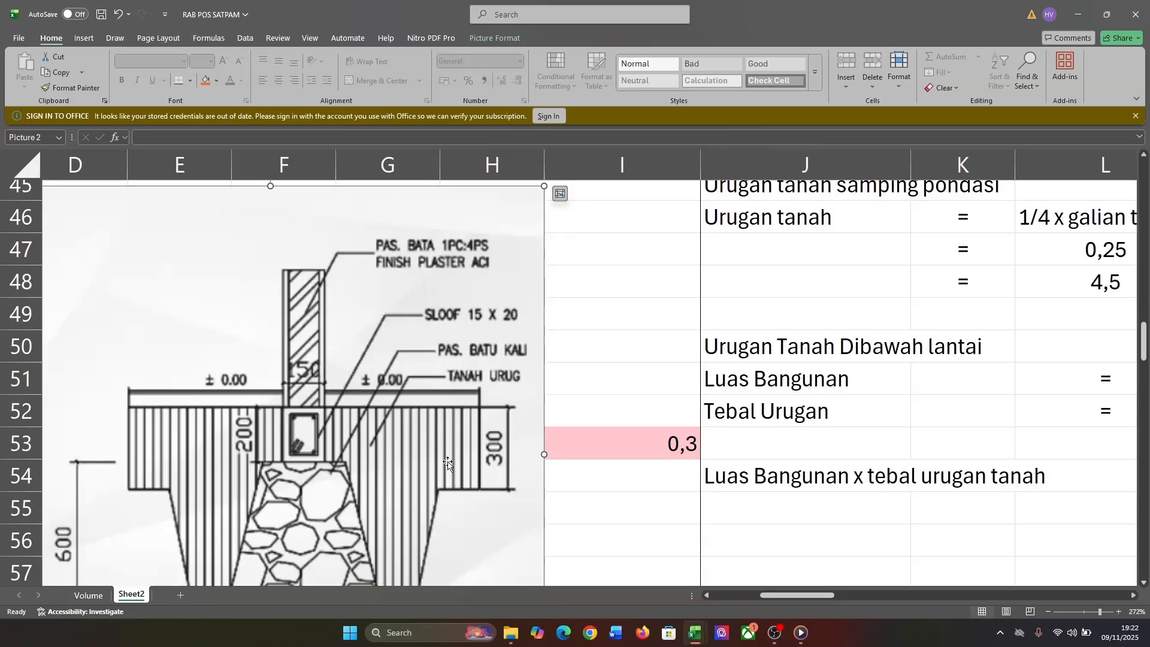
{"action": "scroll", "coordinate": [462, 453], "scroll_direction": "down", "scroll_amount": 4}
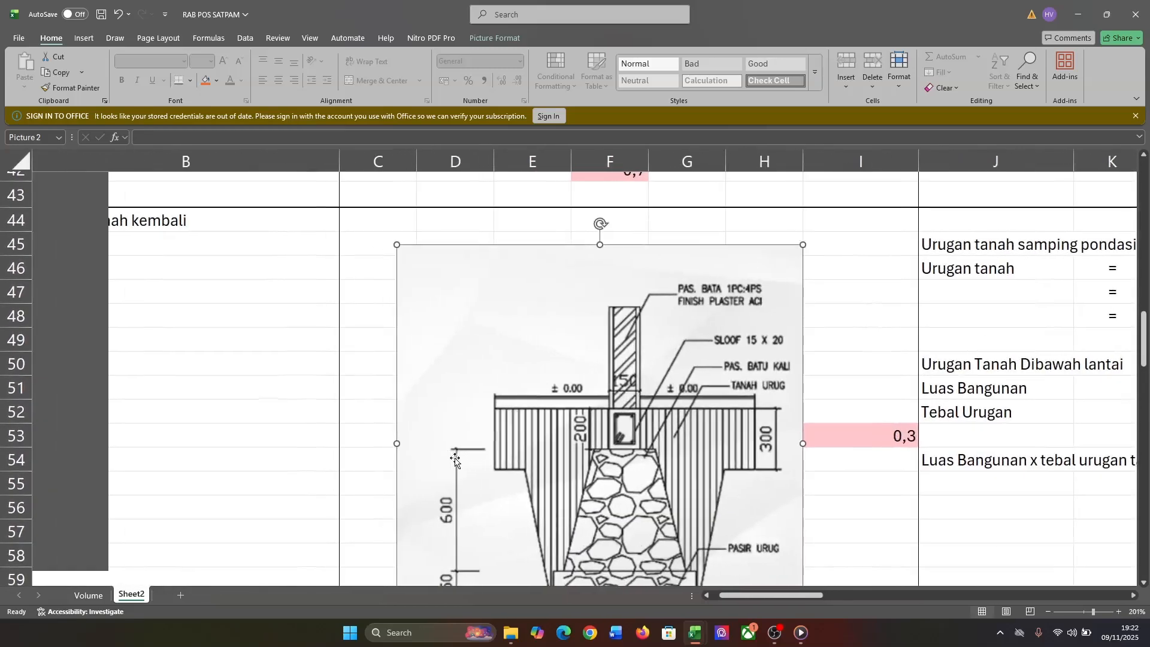
Review the Urugan tanah samping pondasi calculation, from the 1/4 x galian tanah rule in L46 to its factor in L47
{"action": "scroll", "coordinate": [789, 345], "scroll_direction": "right", "scroll_amount": 3}
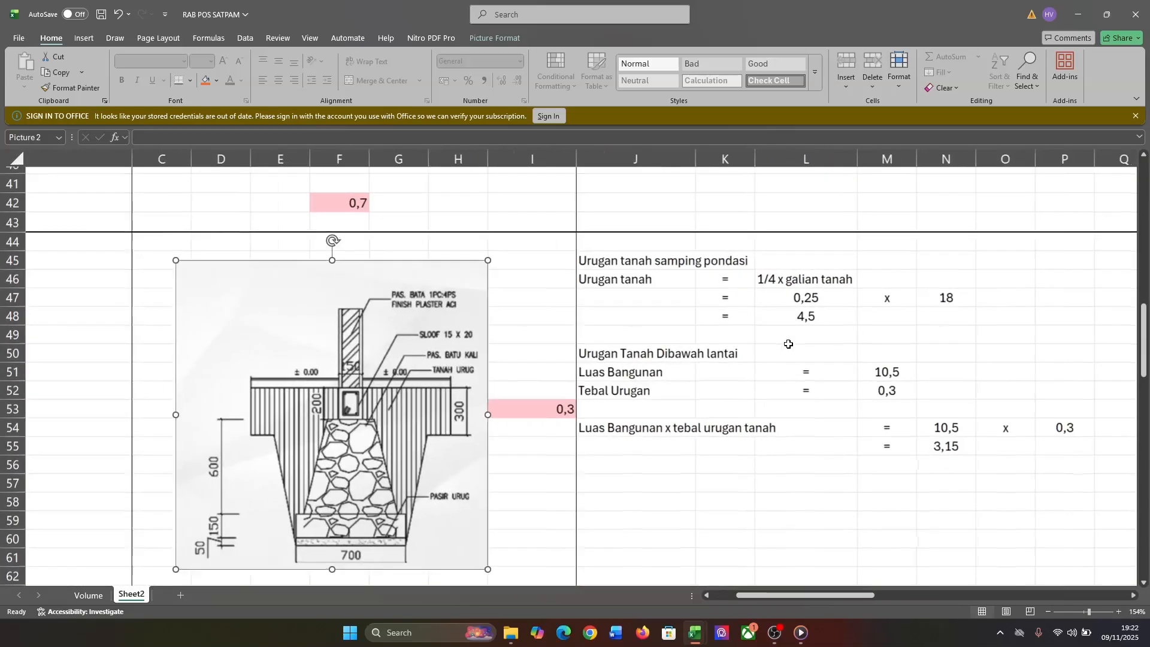
{"action": "scroll", "coordinate": [789, 345], "scroll_direction": "down", "scroll_amount": 1}
{"action": "scroll", "coordinate": [639, 333], "scroll_direction": "right", "scroll_amount": 1}
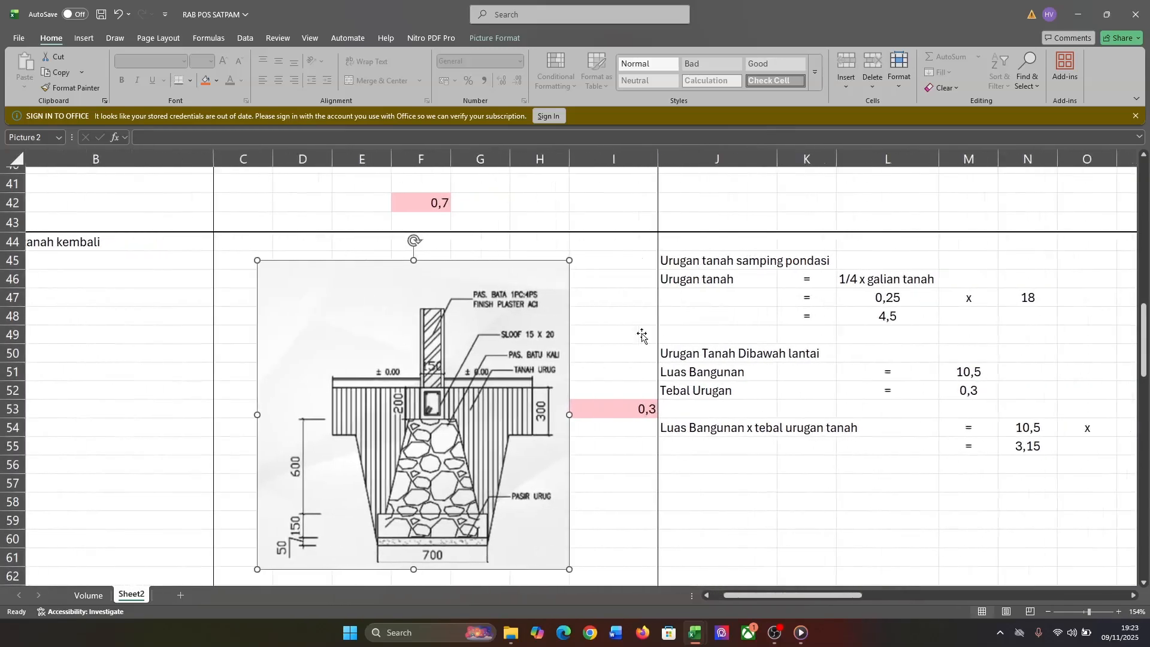
{"action": "left_click", "coordinate": [702, 284]}
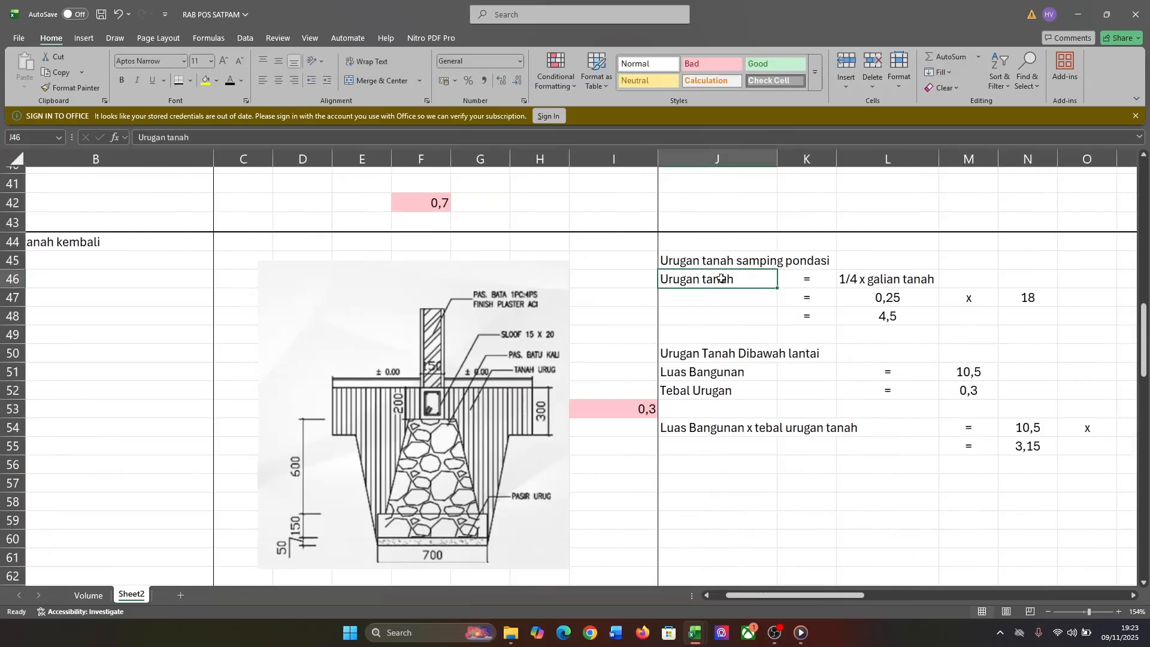
{"action": "left_click", "coordinate": [890, 285]}
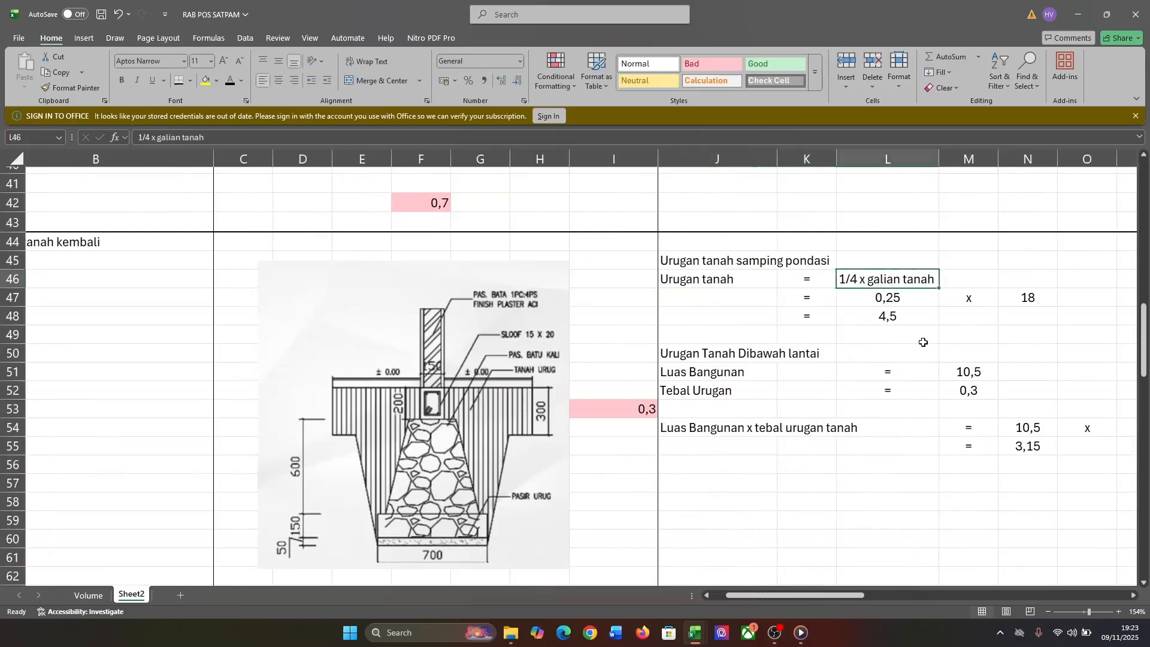
{"action": "left_click", "coordinate": [893, 304]}
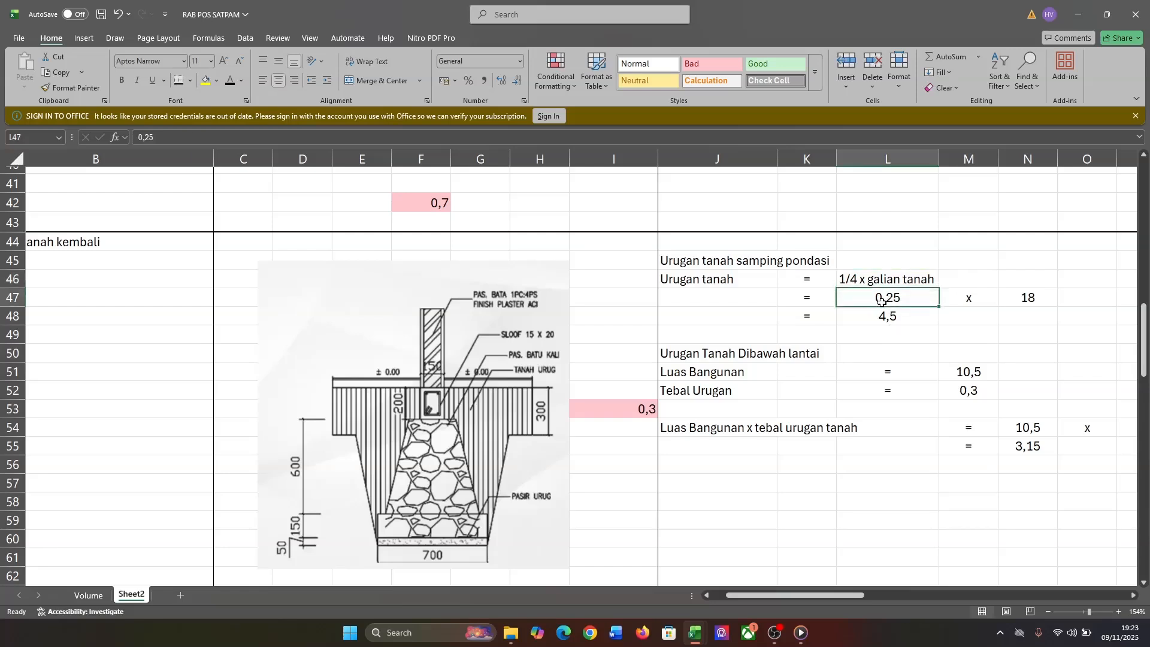
{"action": "left_click", "coordinate": [970, 297]}
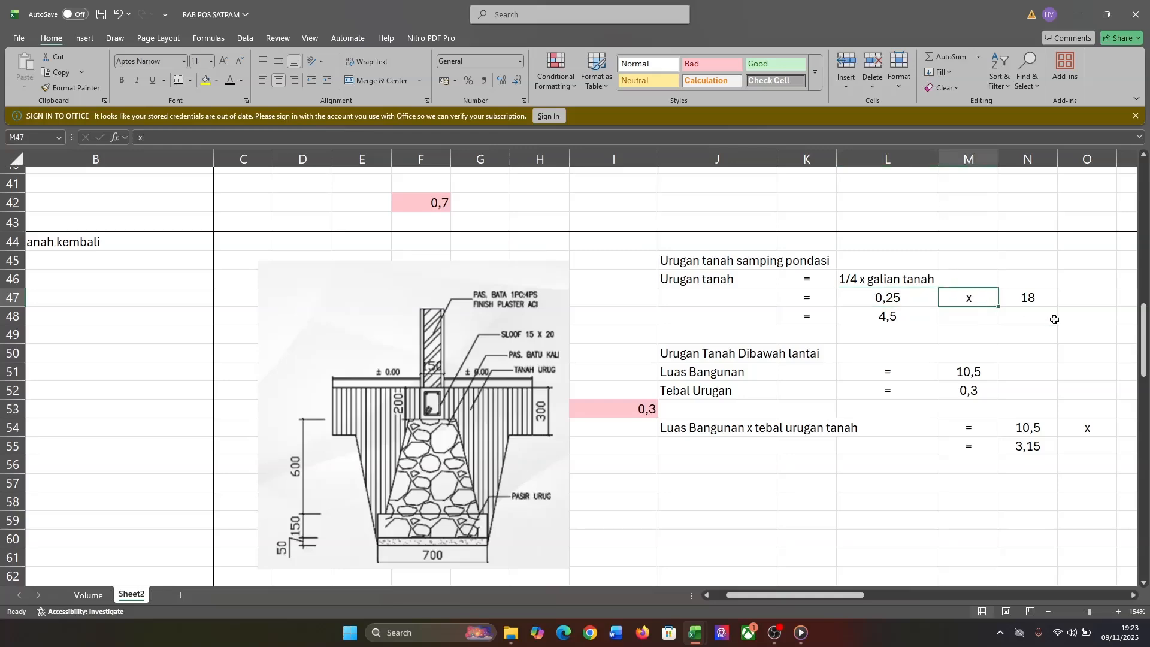
Inspect the formula in N47 and trace its reference back to the Panjang pondasi result in L32
{"action": "left_click", "coordinate": [1045, 301]}
{"action": "key", "text": "F2"}
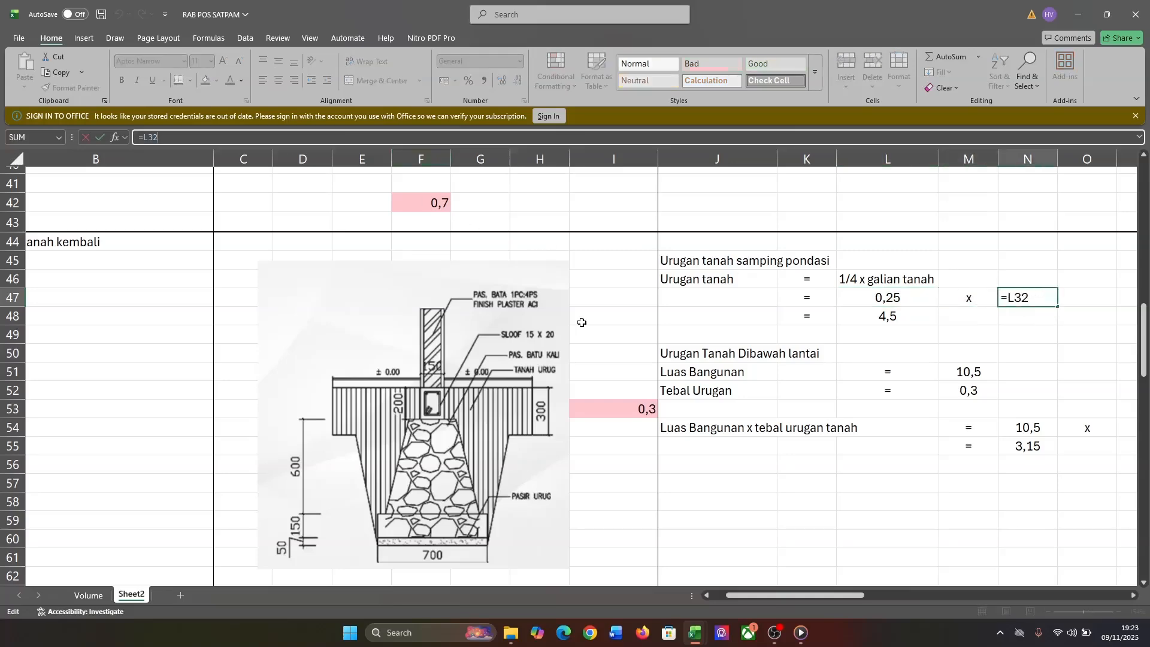
{"action": "scroll", "coordinate": [687, 396], "scroll_direction": "down", "scroll_amount": 4}
{"action": "scroll", "coordinate": [687, 396], "scroll_direction": "up", "scroll_amount": 2}
{"action": "scroll", "coordinate": [687, 395], "scroll_direction": "up", "scroll_amount": 1}
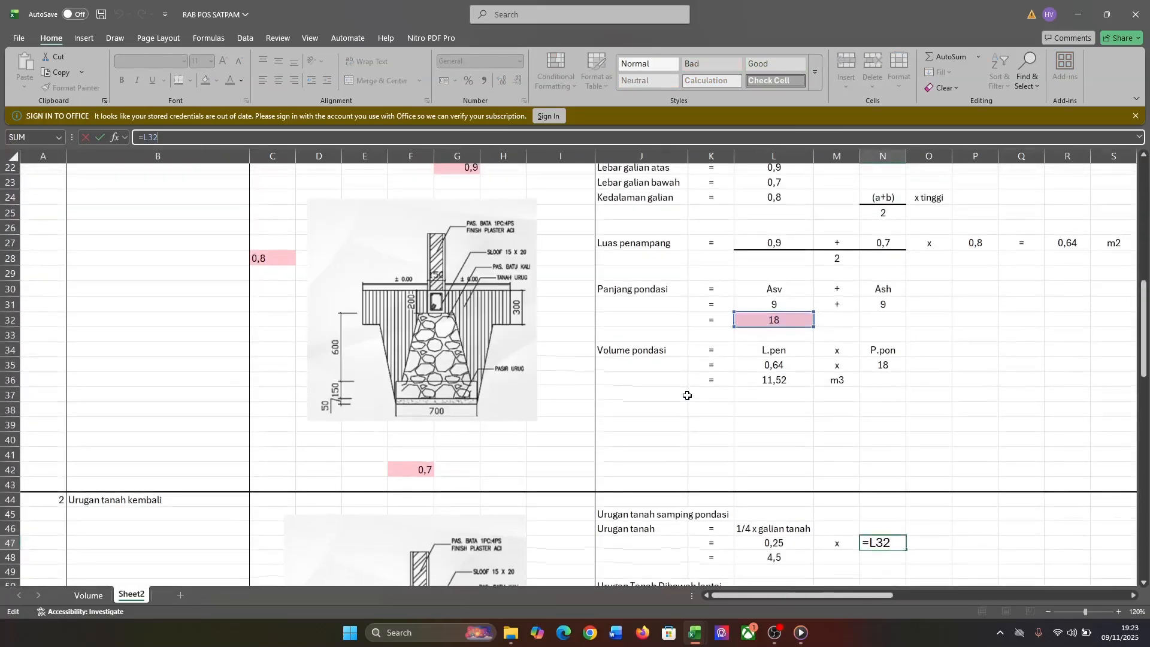
{"action": "scroll", "coordinate": [683, 394], "scroll_direction": "right", "scroll_amount": 1}
{"action": "scroll", "coordinate": [680, 393], "scroll_direction": "down", "scroll_amount": 2}
{"action": "scroll", "coordinate": [679, 394], "scroll_direction": "right", "scroll_amount": 1}
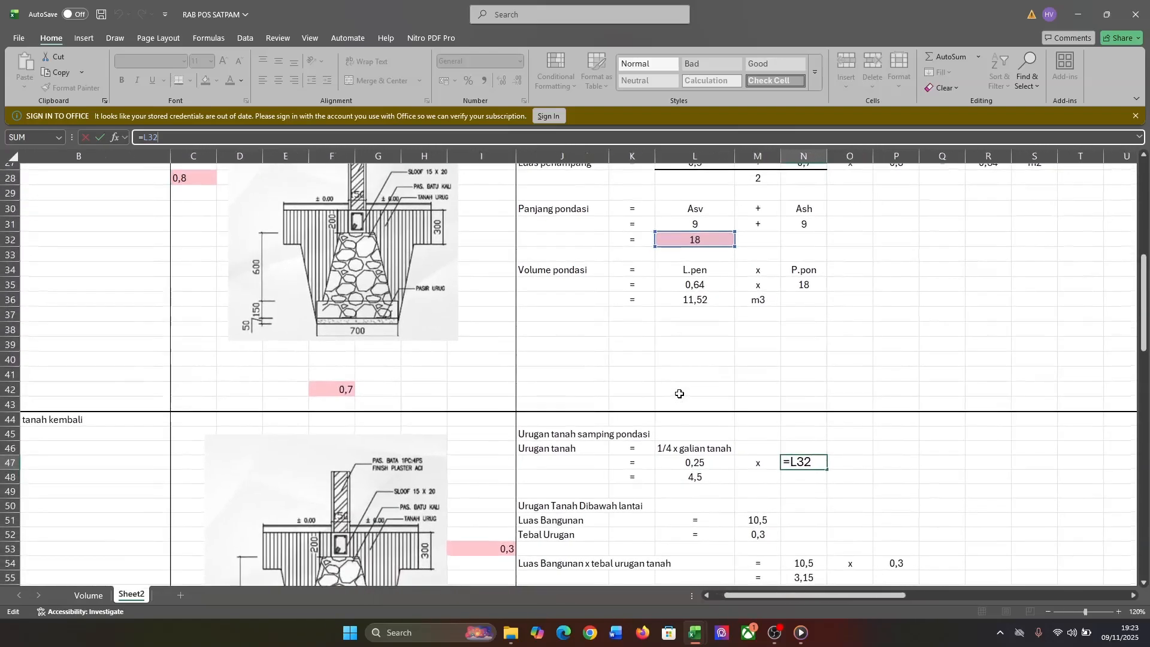
{"action": "scroll", "coordinate": [679, 393], "scroll_direction": "up", "scroll_amount": 3}
{"action": "scroll", "coordinate": [680, 393], "scroll_direction": "right", "scroll_amount": 3}
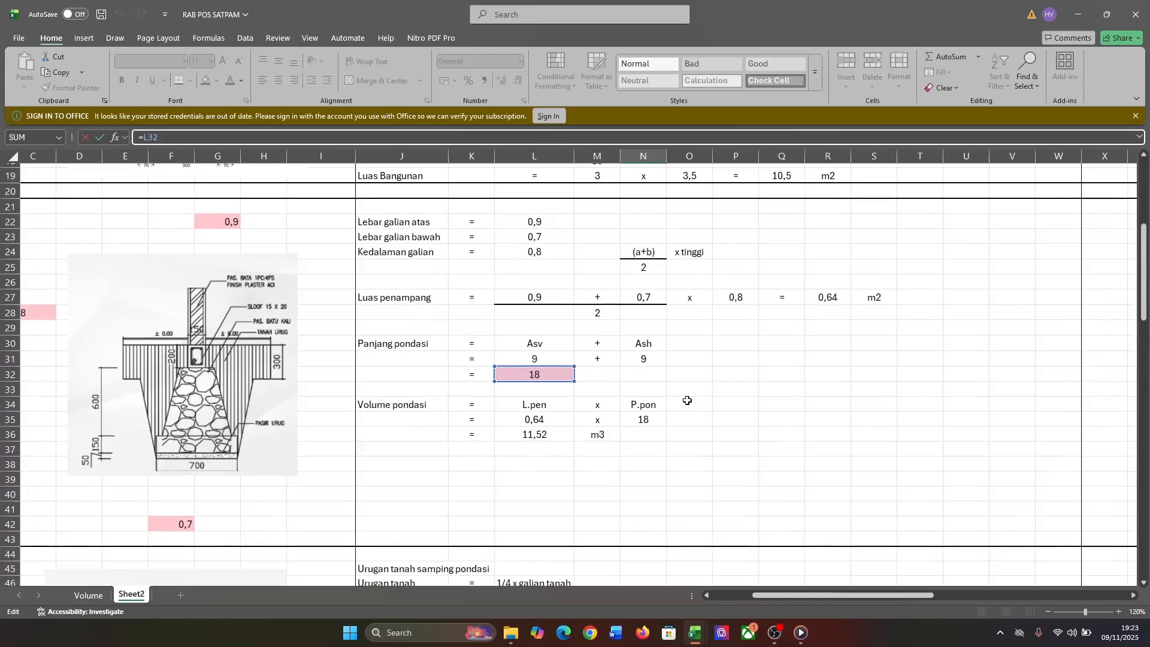
{"action": "scroll", "coordinate": [688, 400], "scroll_direction": "down", "scroll_amount": 1}
{"action": "scroll", "coordinate": [687, 401], "scroll_direction": "left", "scroll_amount": 1}
{"action": "scroll", "coordinate": [688, 401], "scroll_direction": "up", "scroll_amount": 1}
{"action": "scroll", "coordinate": [687, 400], "scroll_direction": "right", "scroll_amount": 2}
{"action": "scroll", "coordinate": [687, 400], "scroll_direction": "down", "scroll_amount": 2}
{"action": "scroll", "coordinate": [687, 400], "scroll_direction": "left", "scroll_amount": 2}
{"action": "scroll", "coordinate": [688, 400], "scroll_direction": "down", "scroll_amount": 2}
{"action": "scroll", "coordinate": [687, 400], "scroll_direction": "right", "scroll_amount": 1}
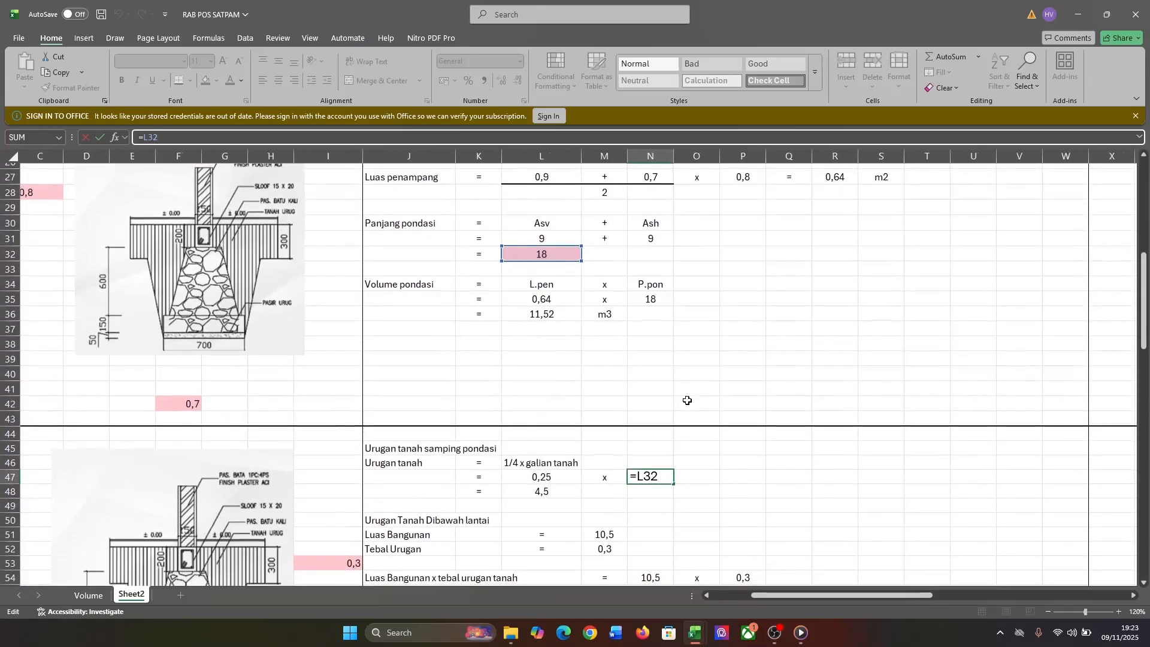
{"action": "key", "text": "Return"}
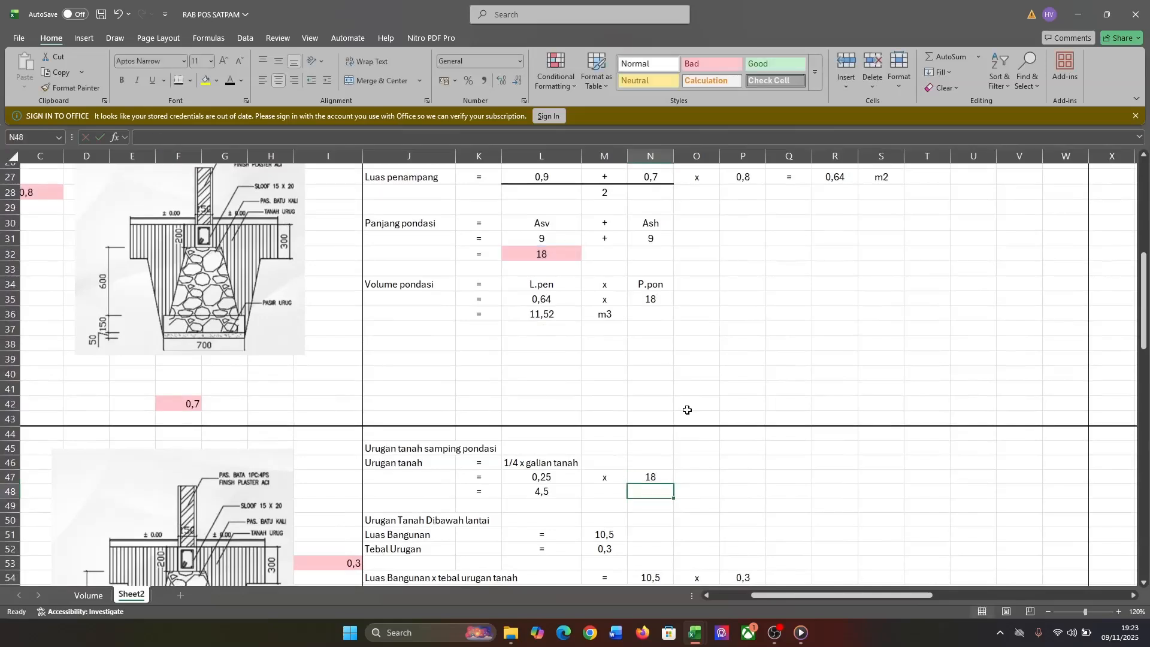
Check how the Urugan tanah result in L48 is calculated from the two factors in L47 and N47
{"action": "left_click", "coordinate": [552, 477]}
{"action": "left_click", "coordinate": [649, 481]}
{"action": "left_click", "coordinate": [542, 491]}
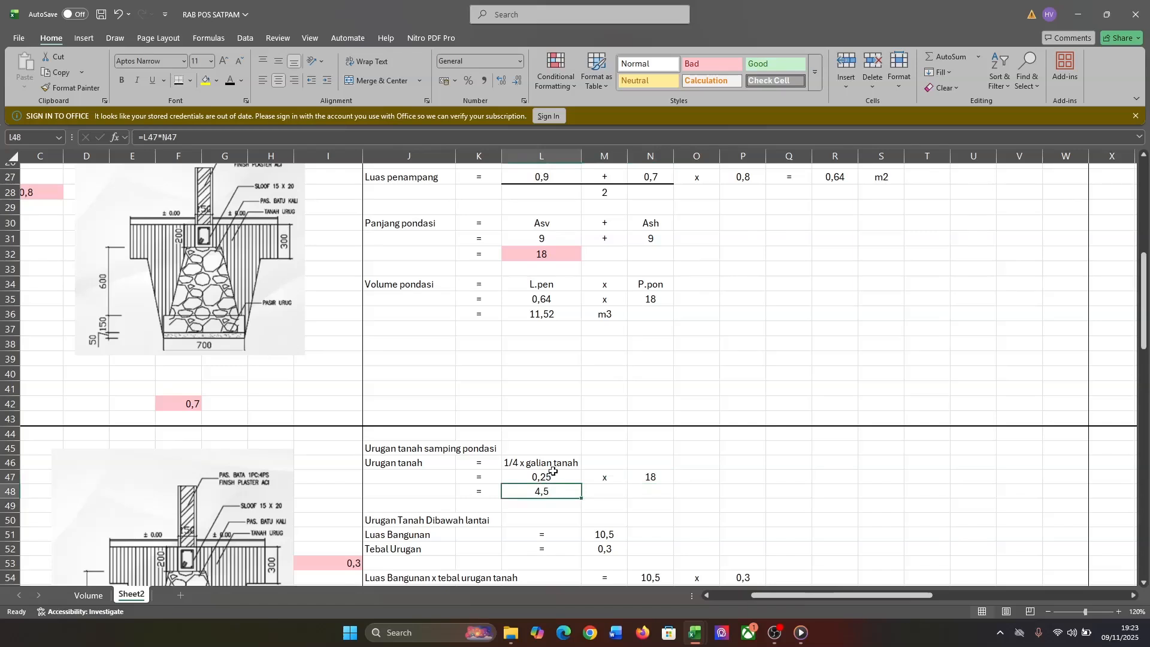
{"action": "left_click", "coordinate": [275, 136]}
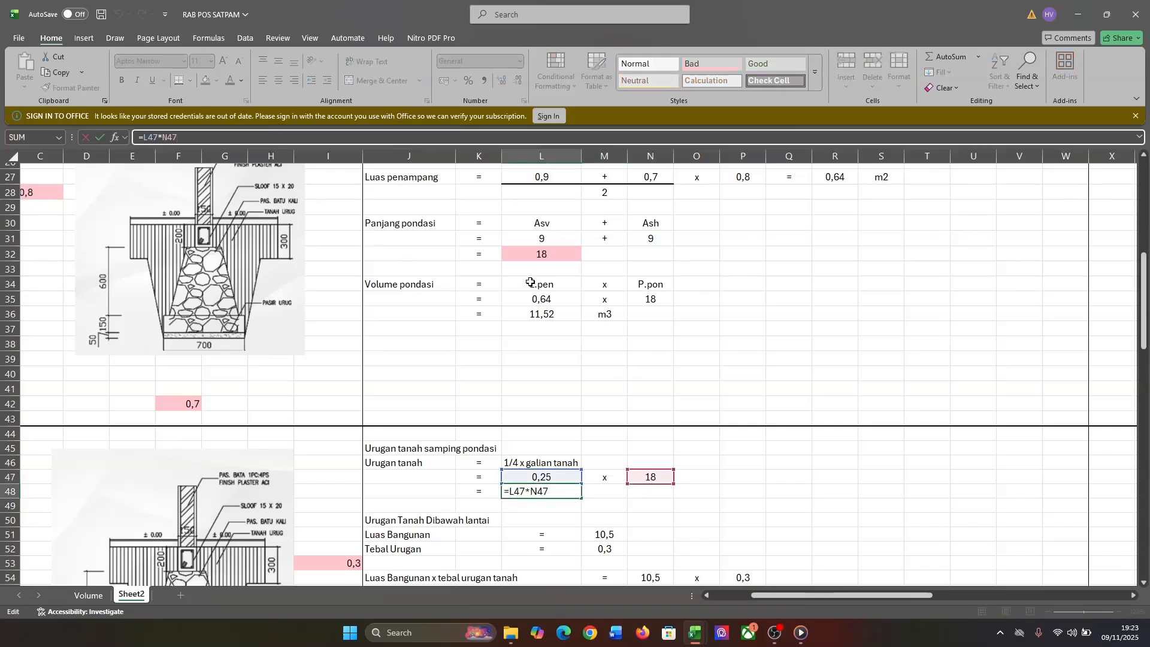
{"action": "key", "text": "Return"}
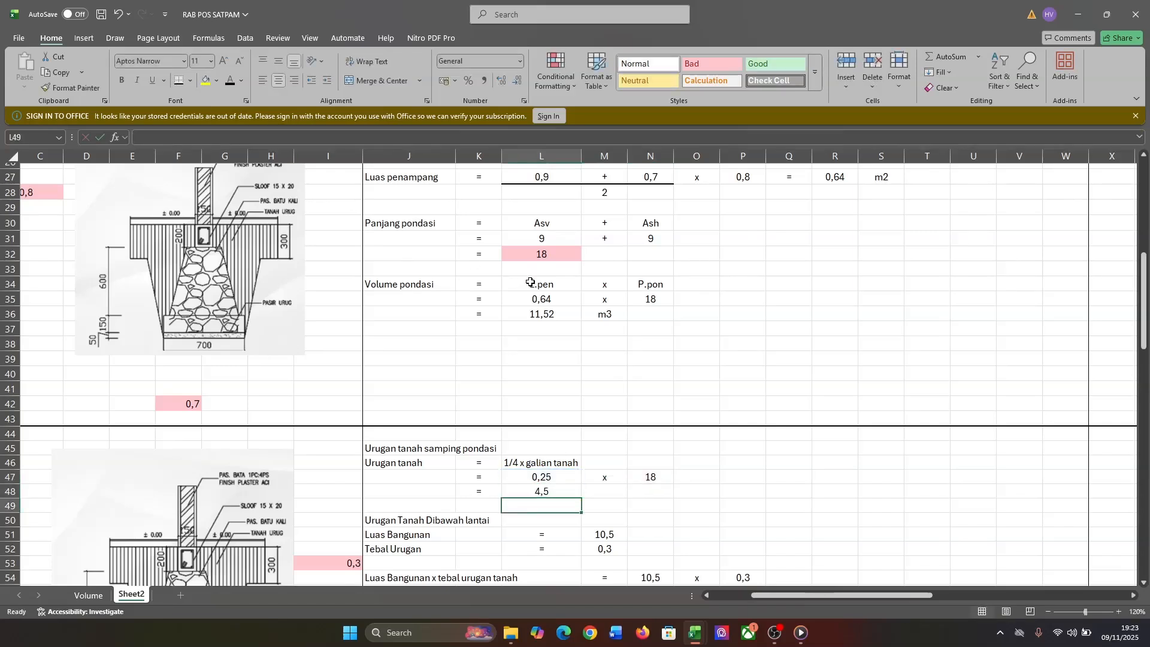
{"action": "left_click", "coordinate": [775, 633]}
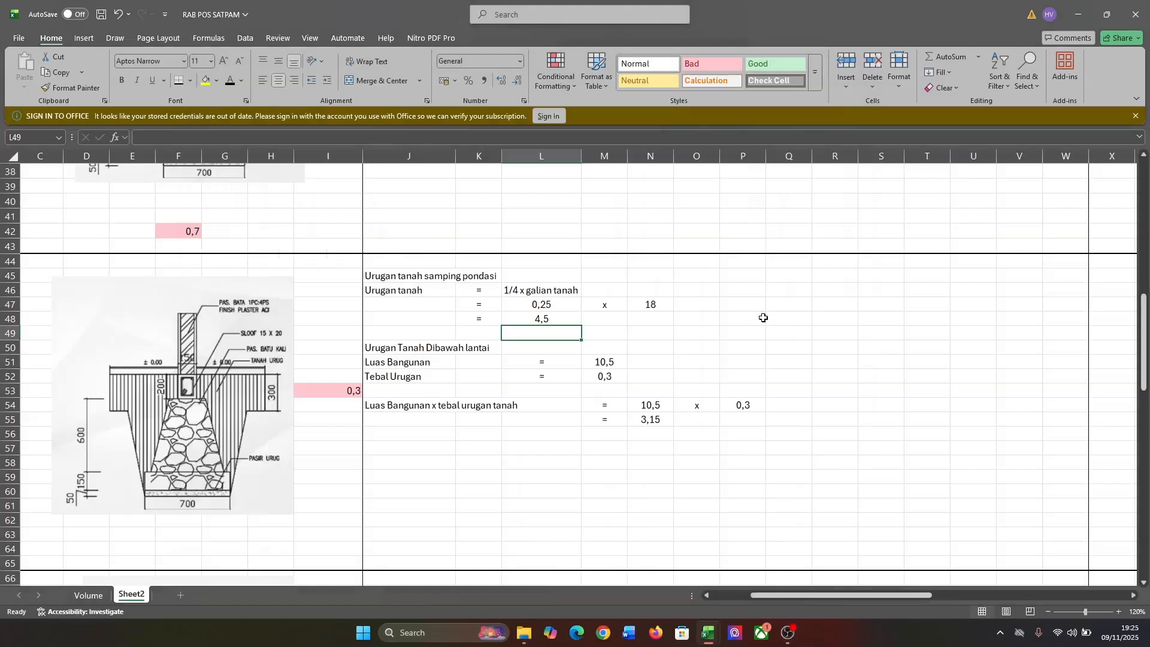
Replace the galian tanah factor in N47 with a link to the Volume pondasi result, =L36
{"action": "scroll", "coordinate": [764, 319], "scroll_direction": "left", "scroll_amount": 5}
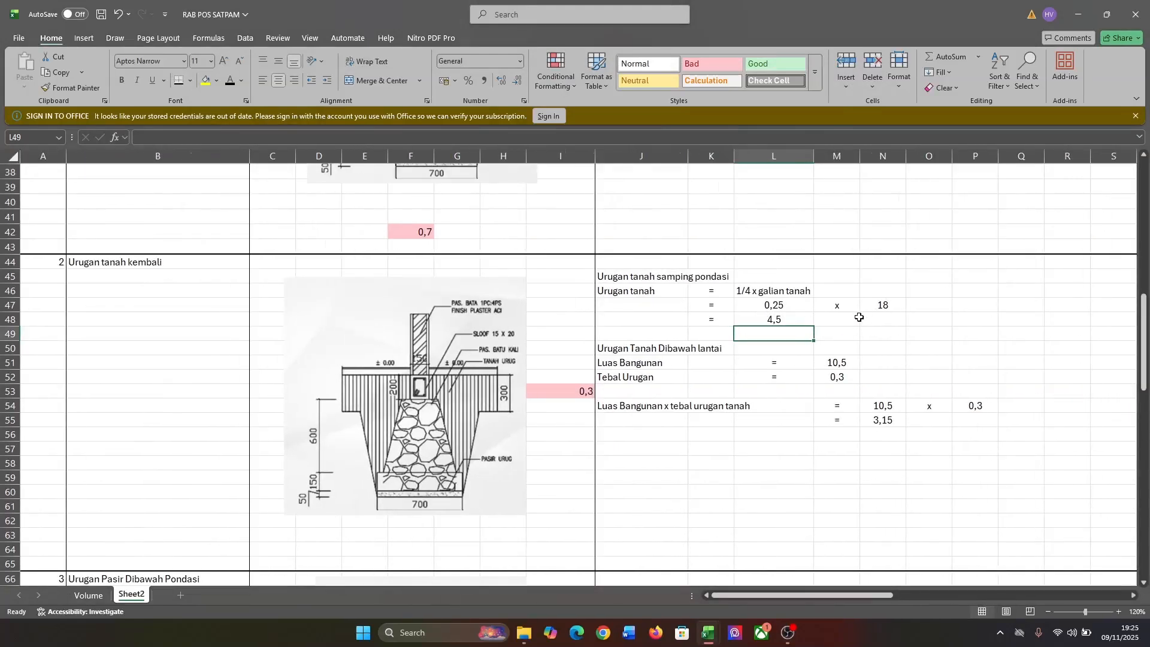
{"action": "left_click", "coordinate": [878, 306]}
{"action": "key", "text": "BackSpace"}
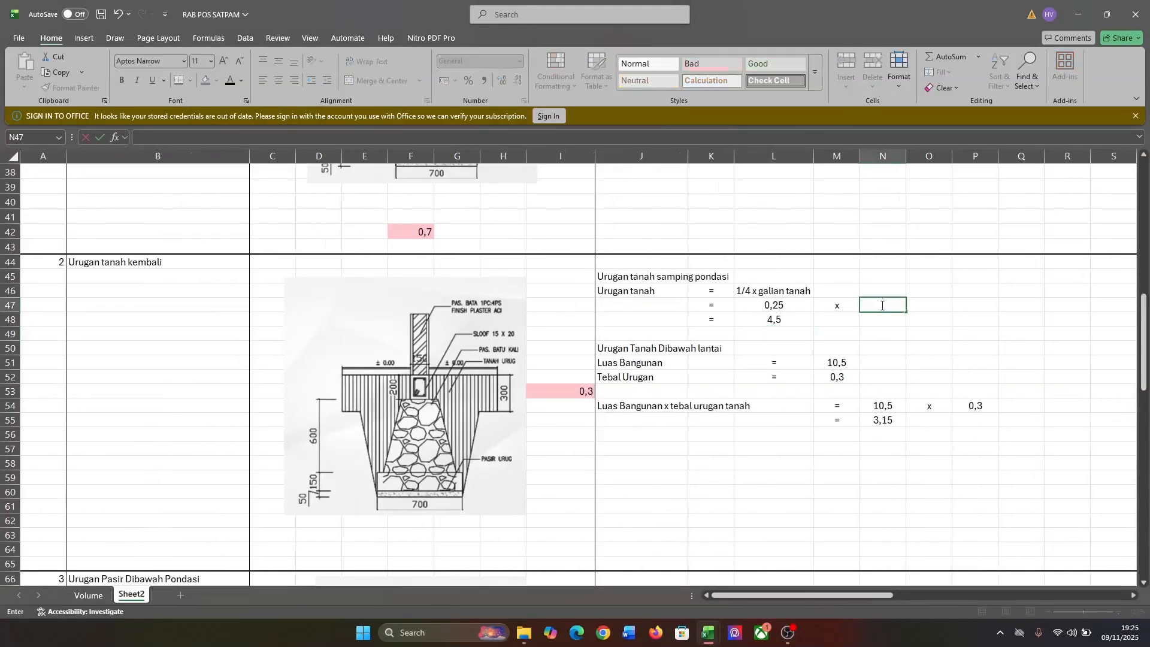
{"action": "type", "text": "="}
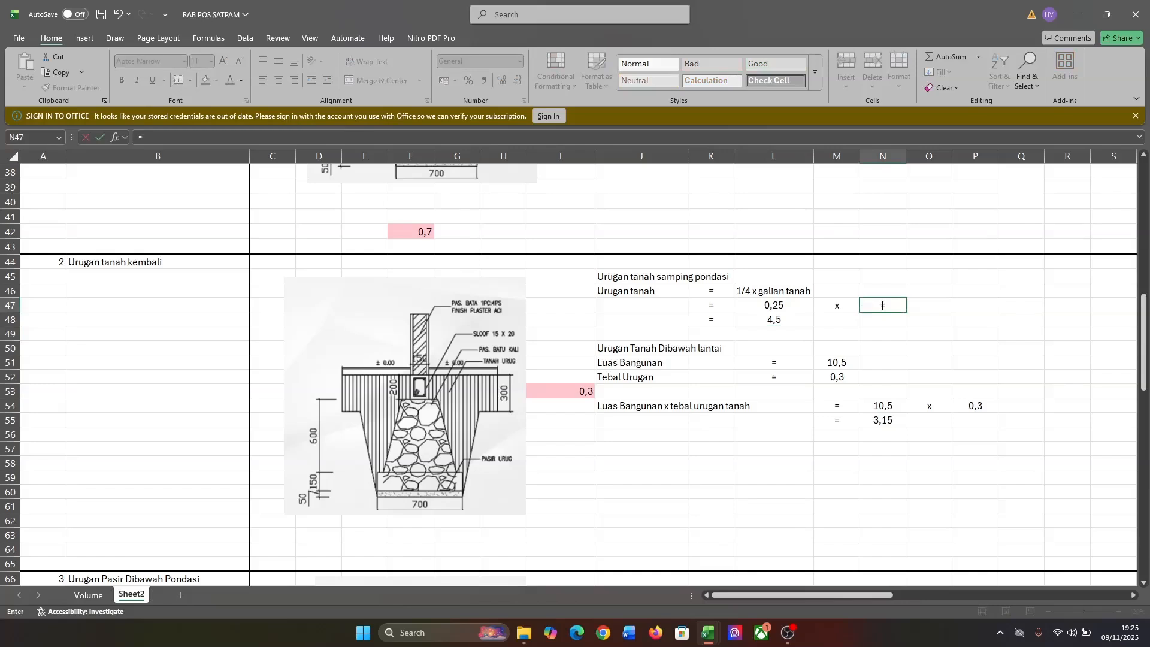
{"action": "scroll", "coordinate": [883, 306], "scroll_direction": "up", "scroll_amount": 6}
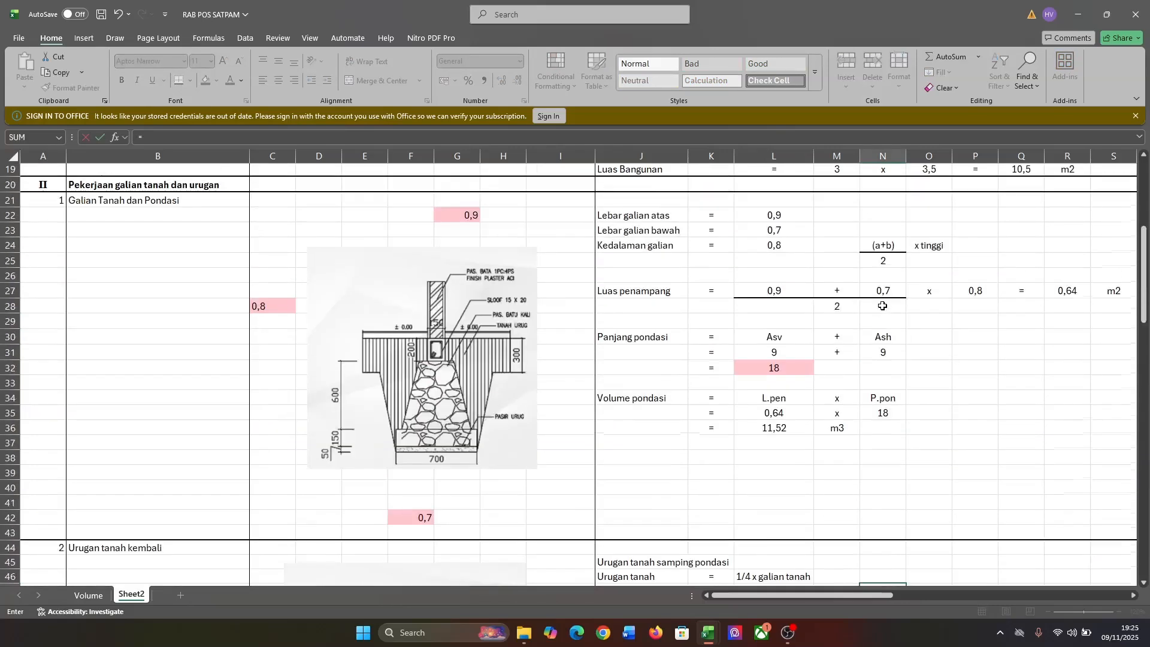
{"action": "left_click", "coordinate": [782, 427]}
{"action": "key", "text": "Return"}
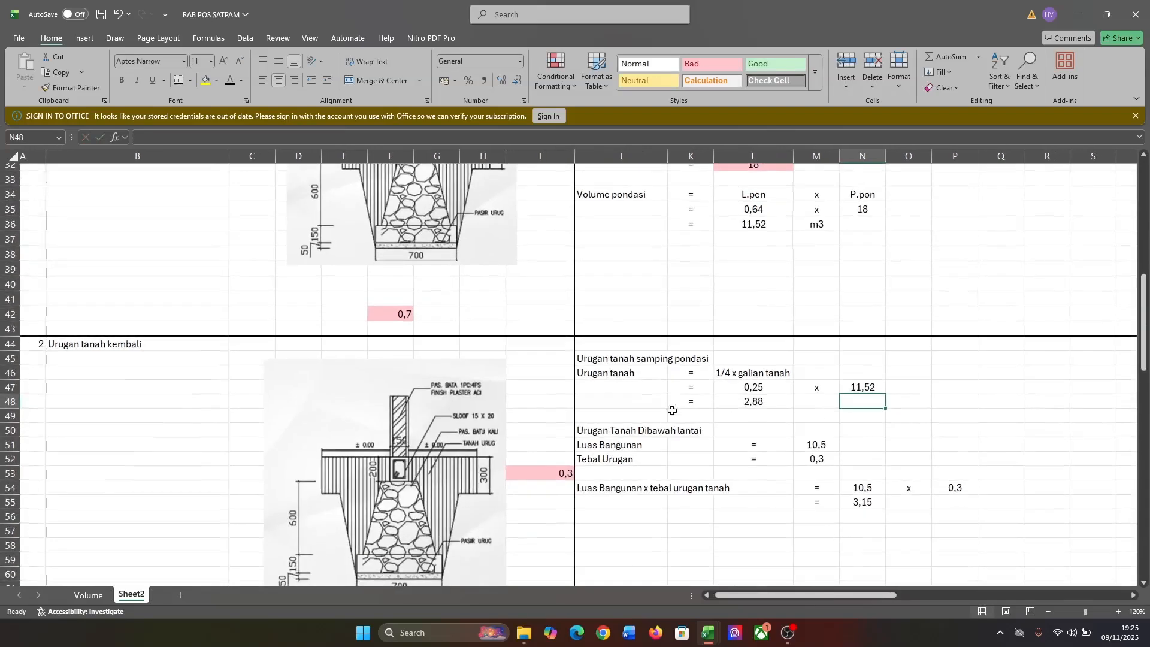
Check the factor in L47 and the reference behind the galian tanah value in N47
{"action": "left_click", "coordinate": [757, 394]}
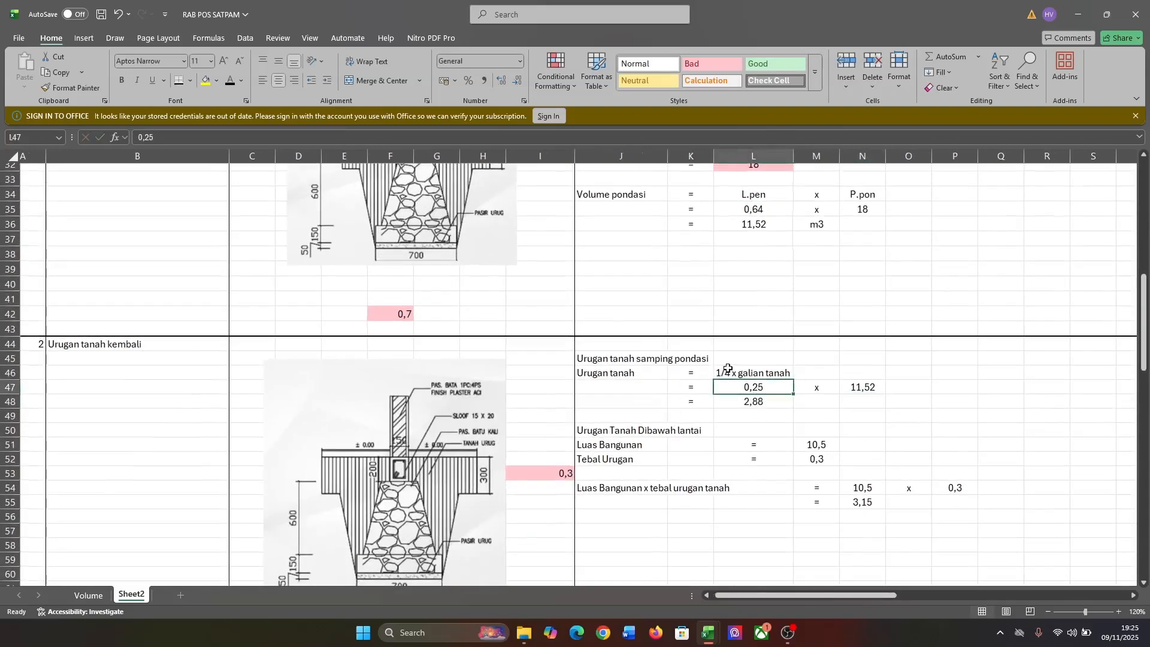
{"action": "left_click", "coordinate": [877, 390]}
{"action": "left_click", "coordinate": [274, 132]}
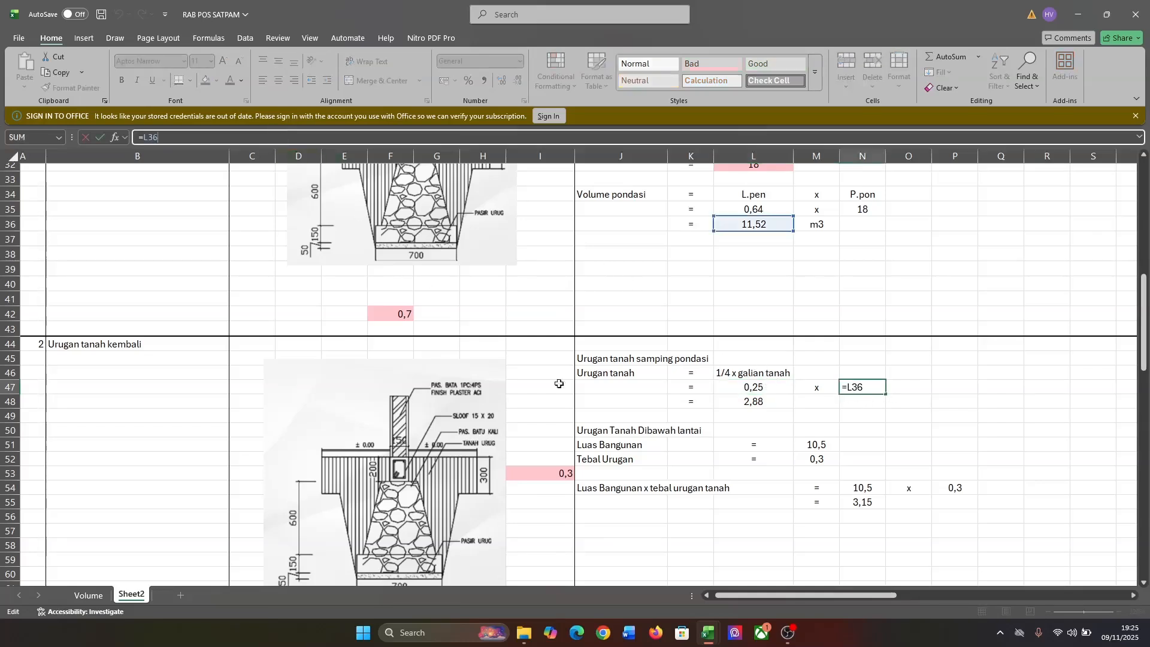
Re-enter the Urugan tanah samping pondasi formula in L48 as =L47*N47
{"action": "left_click", "coordinate": [779, 402]}
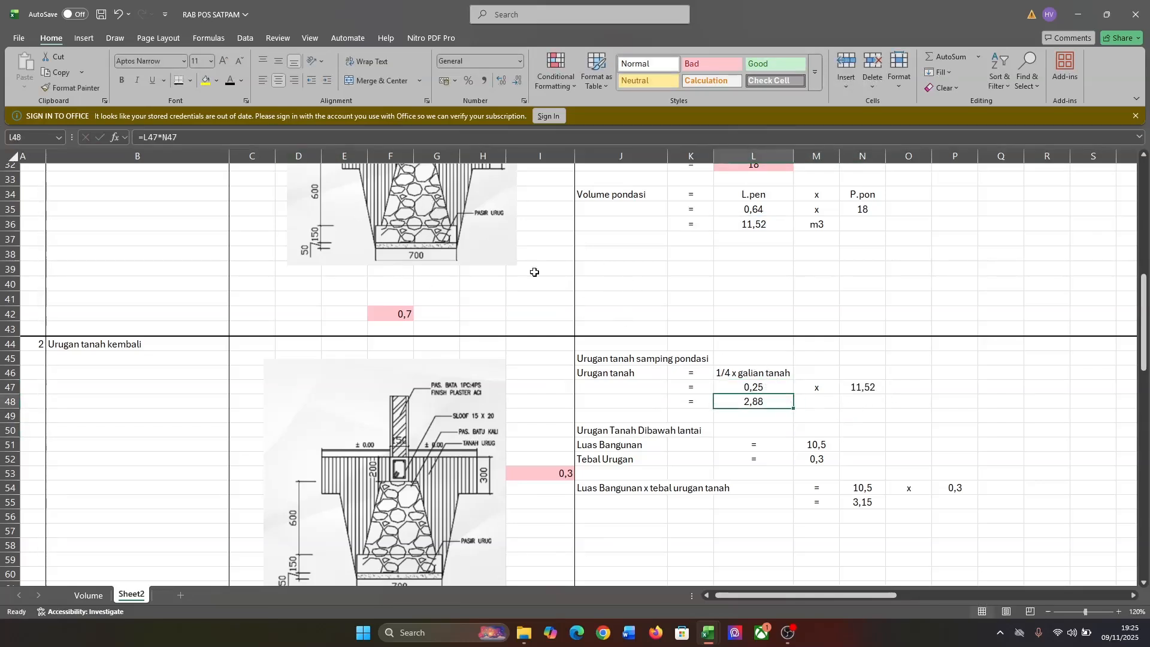
{"action": "key", "text": "F2"}
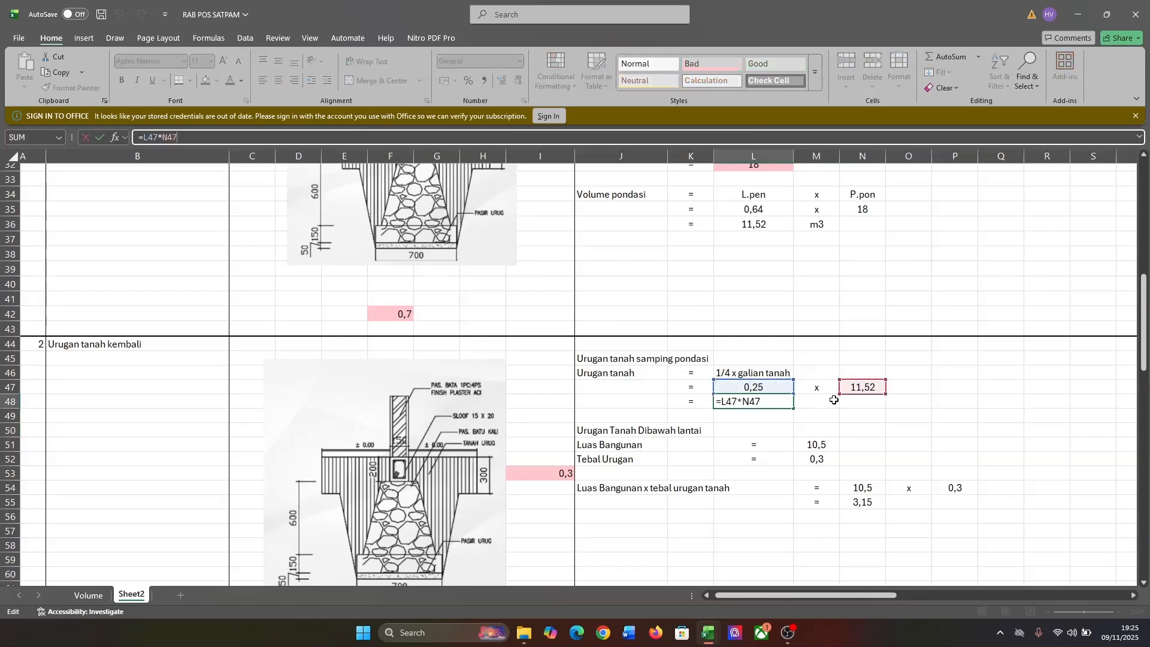
{"action": "key", "text": "BackSpace"}
{"action": "key", "text": "BackSpace"}
{"action": "key", "text": "BackSpace"}
{"action": "key", "text": "BackSpace"}
{"action": "key", "text": "BackSpace"}
{"action": "key", "text": "BackSpace"}
{"action": "key", "text": "BackSpace"}
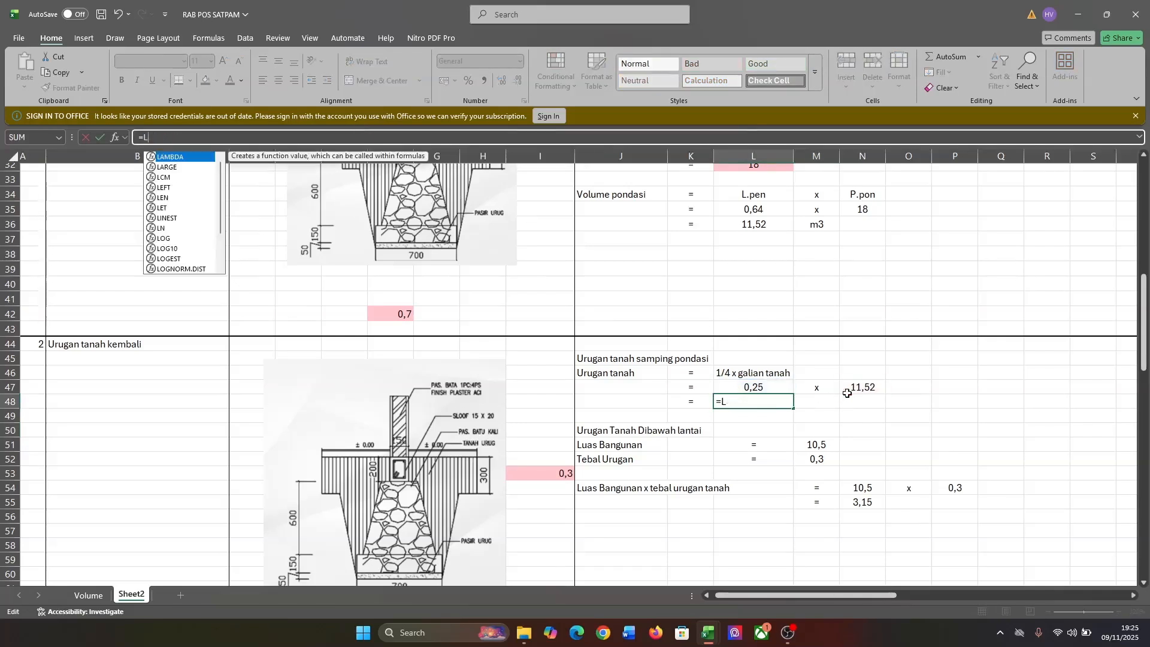
{"action": "key", "text": "Up"}
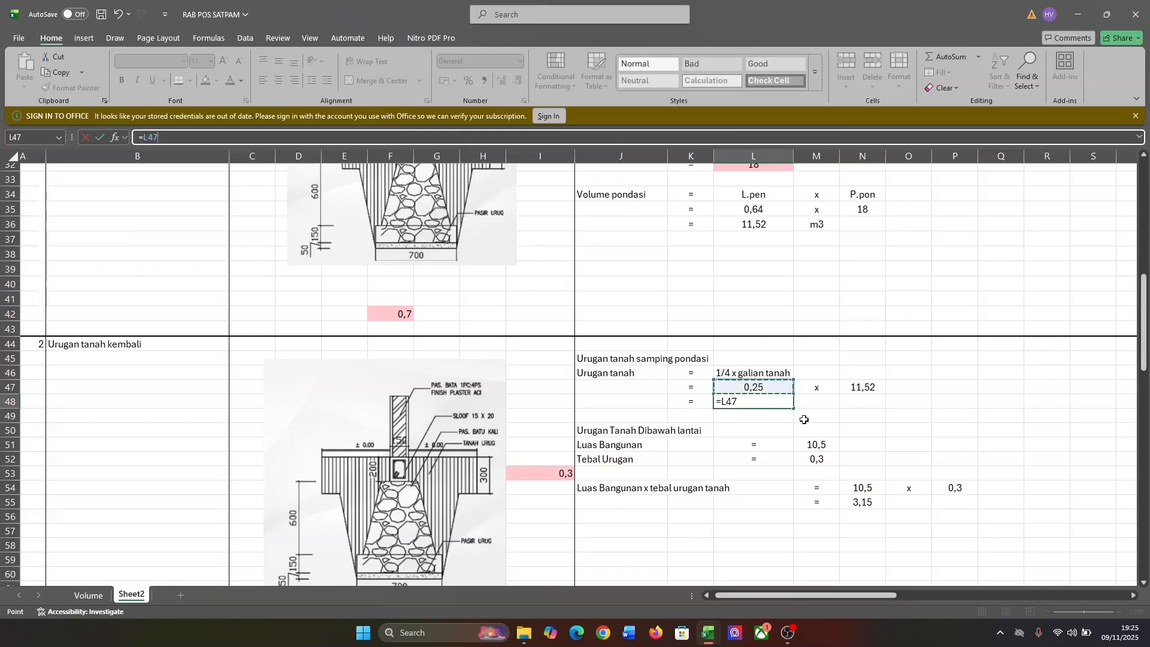
{"action": "type", "text": "*"}
{"action": "left_click", "coordinate": [861, 388]}
{"action": "key", "text": "Return"}
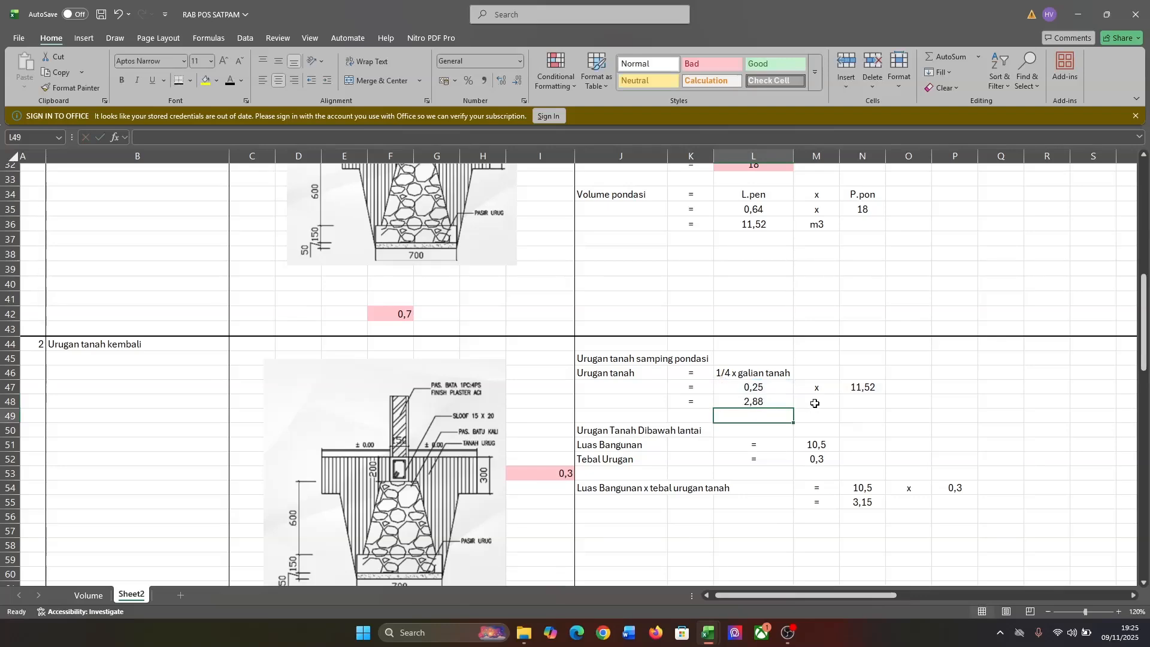
View the backfill result in Z45, and return to the Urugan tanah kembali calculations
{"action": "scroll", "coordinate": [815, 403], "scroll_direction": "right", "scroll_amount": 10}
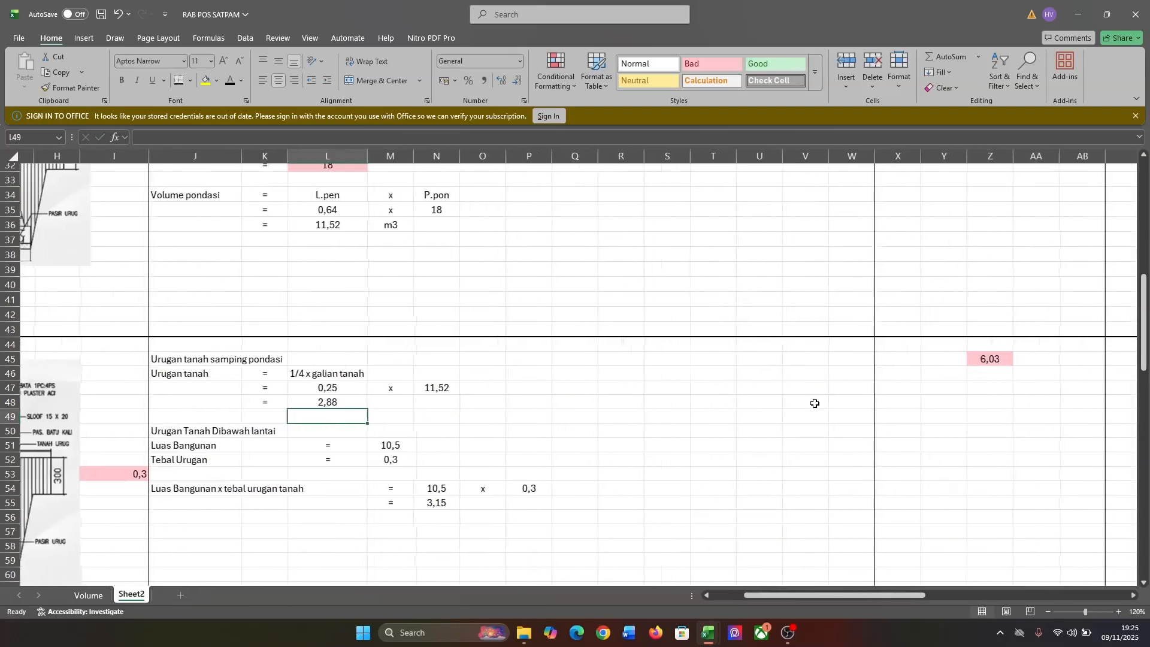
{"action": "scroll", "coordinate": [815, 403], "scroll_direction": "left", "scroll_amount": 10}
{"action": "scroll", "coordinate": [815, 403], "scroll_direction": "down", "scroll_amount": 3}
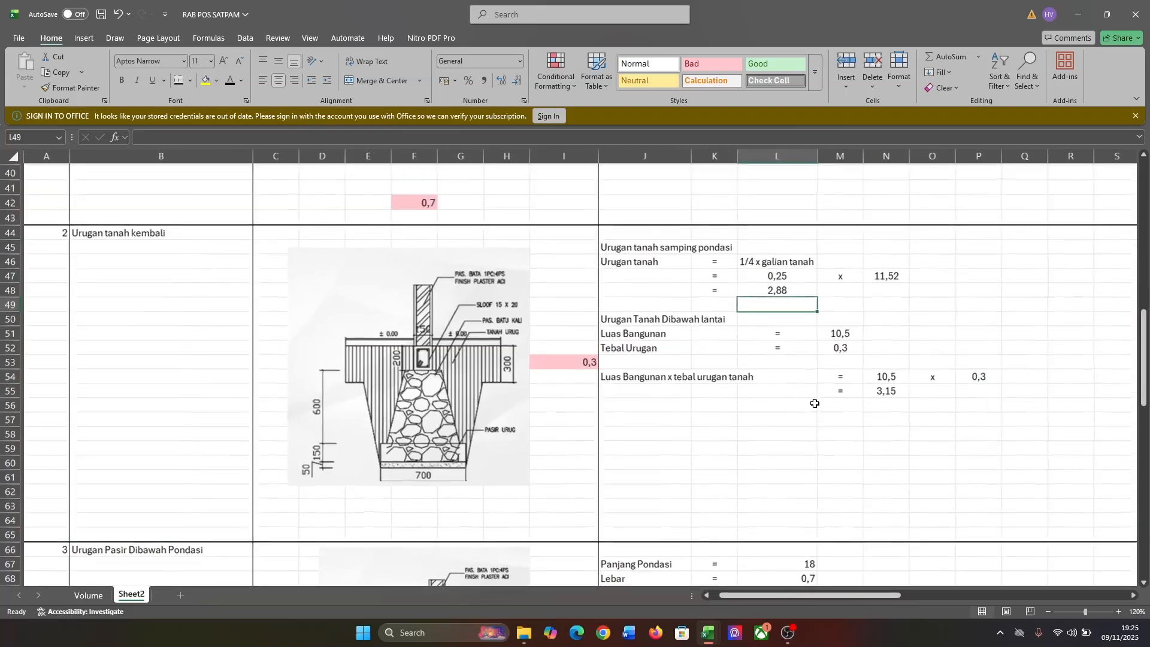
{"action": "scroll", "coordinate": [729, 357], "scroll_direction": "up", "scroll_amount": 1}
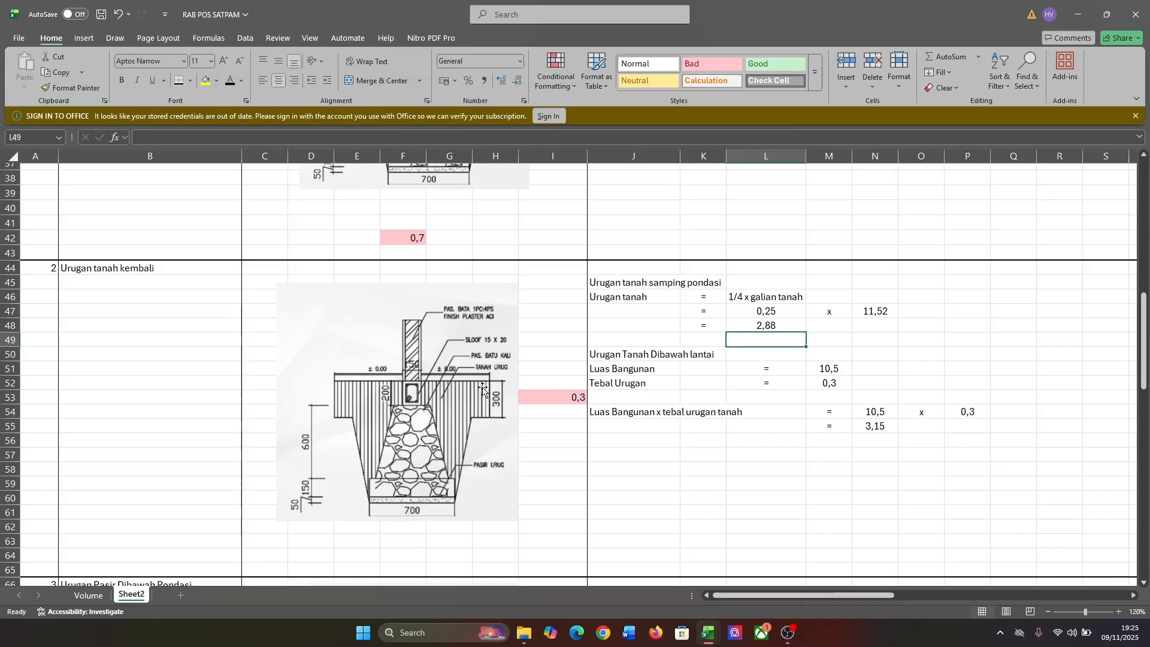
Compare the Luas Bangunan value in M51 with the building area calculation in Q19 of the Bowplank section
{"action": "left_click", "coordinate": [631, 370]}
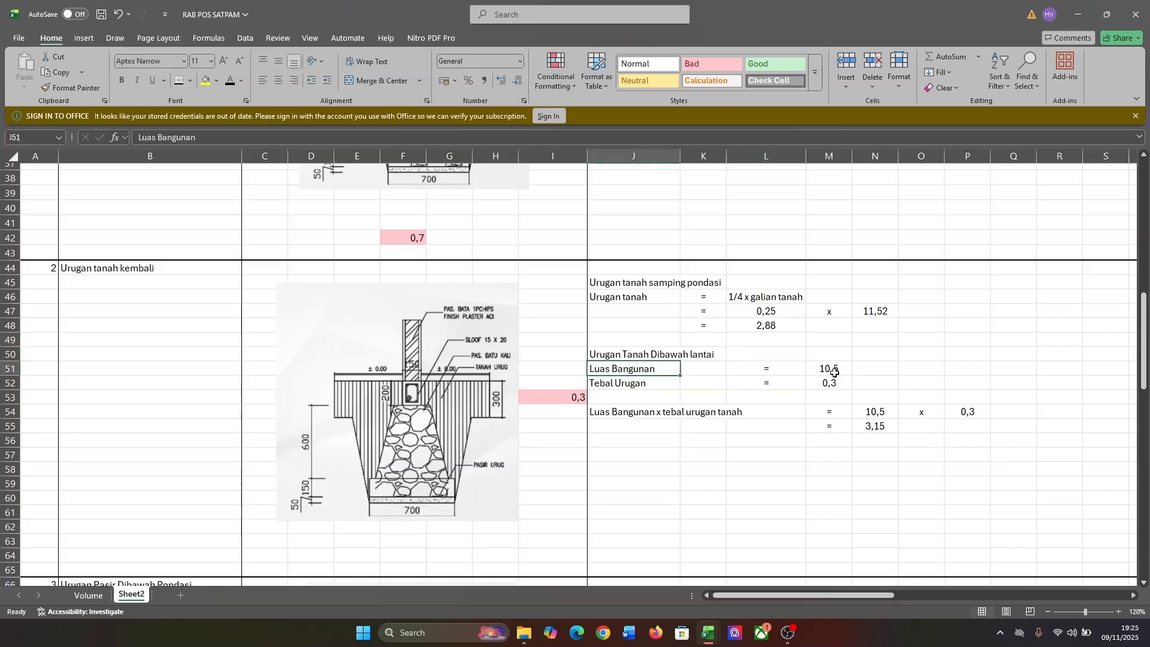
{"action": "left_click", "coordinate": [834, 373]}
{"action": "scroll", "coordinate": [826, 378], "scroll_direction": "up", "scroll_amount": 12}
{"action": "scroll", "coordinate": [743, 399], "scroll_direction": "right", "scroll_amount": 2}
{"action": "left_click", "coordinate": [932, 442]}
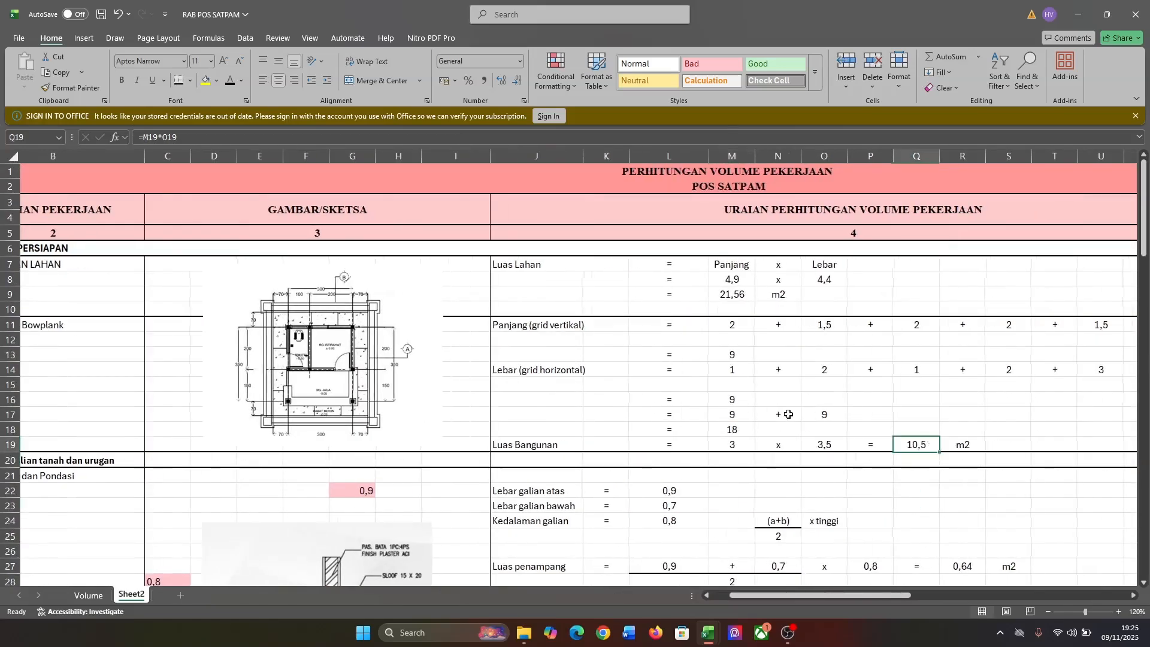
{"action": "scroll", "coordinate": [788, 414], "scroll_direction": "down", "scroll_amount": 18}
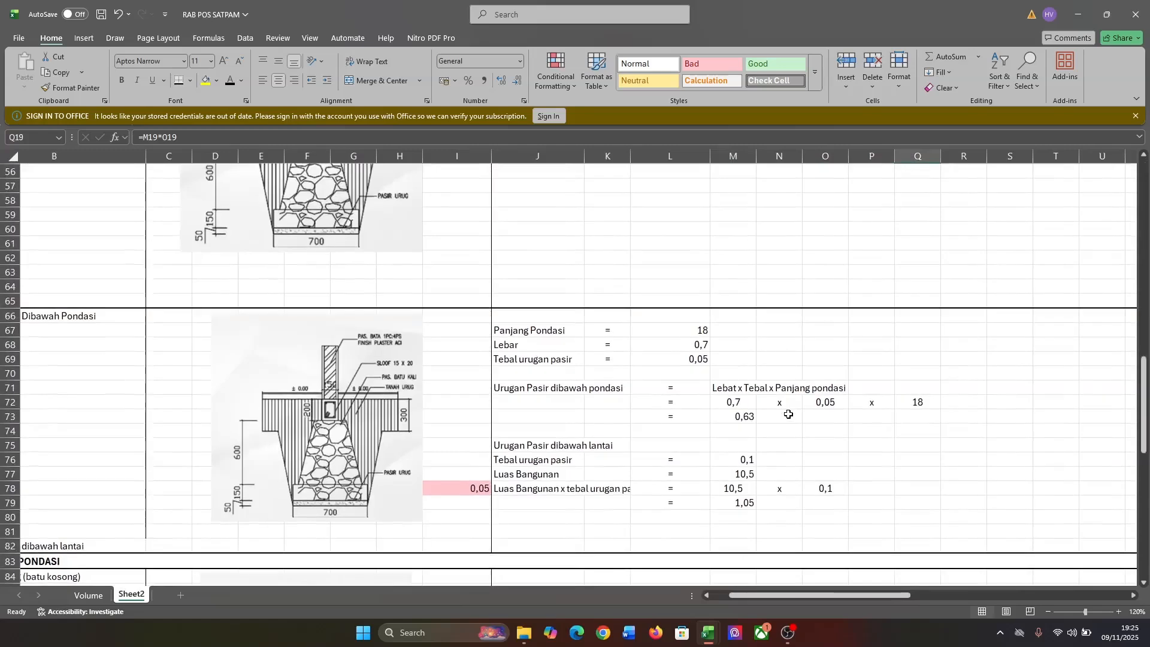
{"action": "scroll", "coordinate": [789, 414], "scroll_direction": "left", "scroll_amount": 2}
{"action": "scroll", "coordinate": [788, 415], "scroll_direction": "up", "scroll_amount": 5}
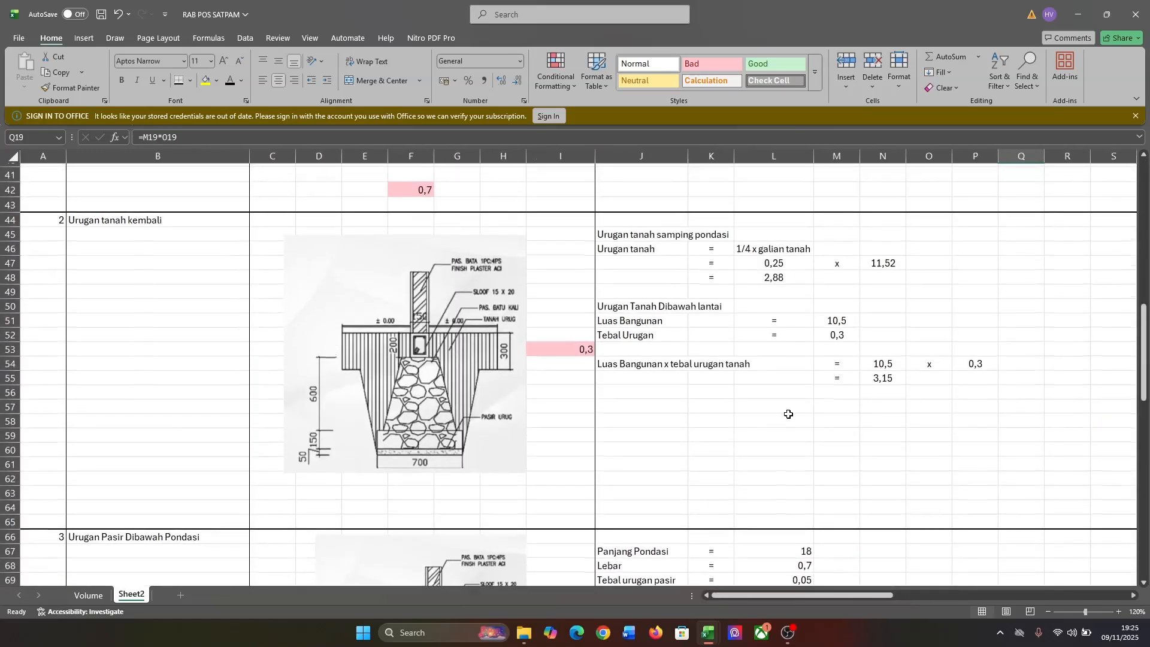
Re-enter the Luas Bangunan factor in N54 as a reference to the building area, =Q19
{"action": "left_click", "coordinate": [788, 415]}
{"action": "left_click", "coordinate": [870, 363]}
{"action": "key", "text": "BackSpace"}
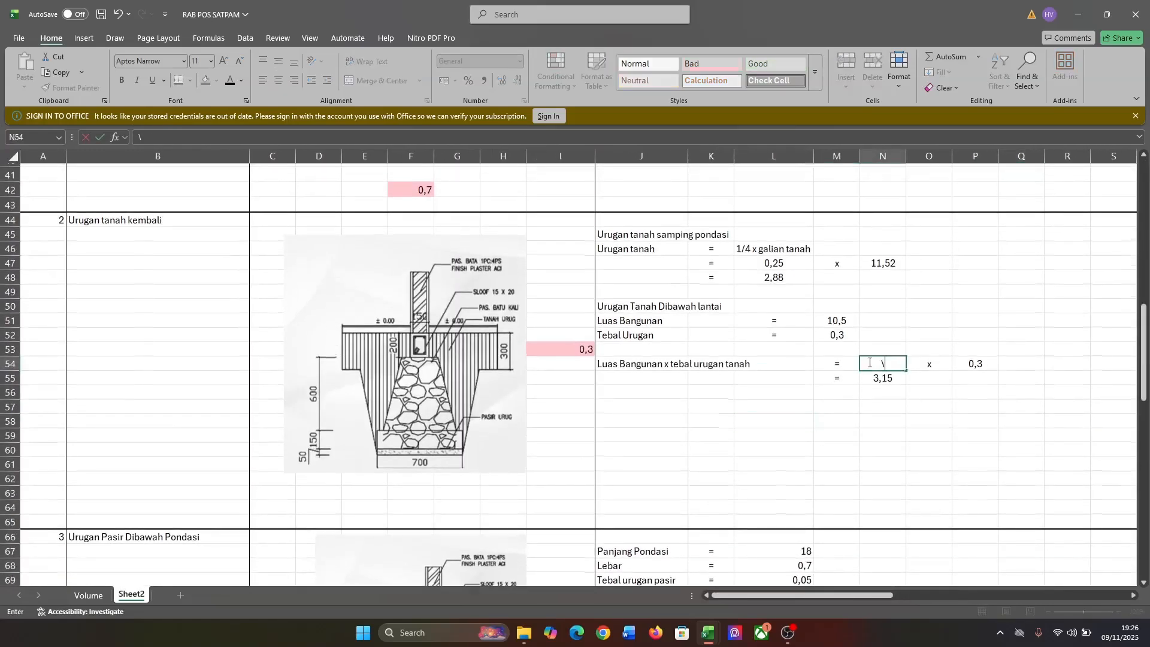
{"action": "type", "text": "="}
{"action": "scroll", "coordinate": [870, 364], "scroll_direction": "up", "scroll_amount": 13}
{"action": "left_click", "coordinate": [1033, 445]}
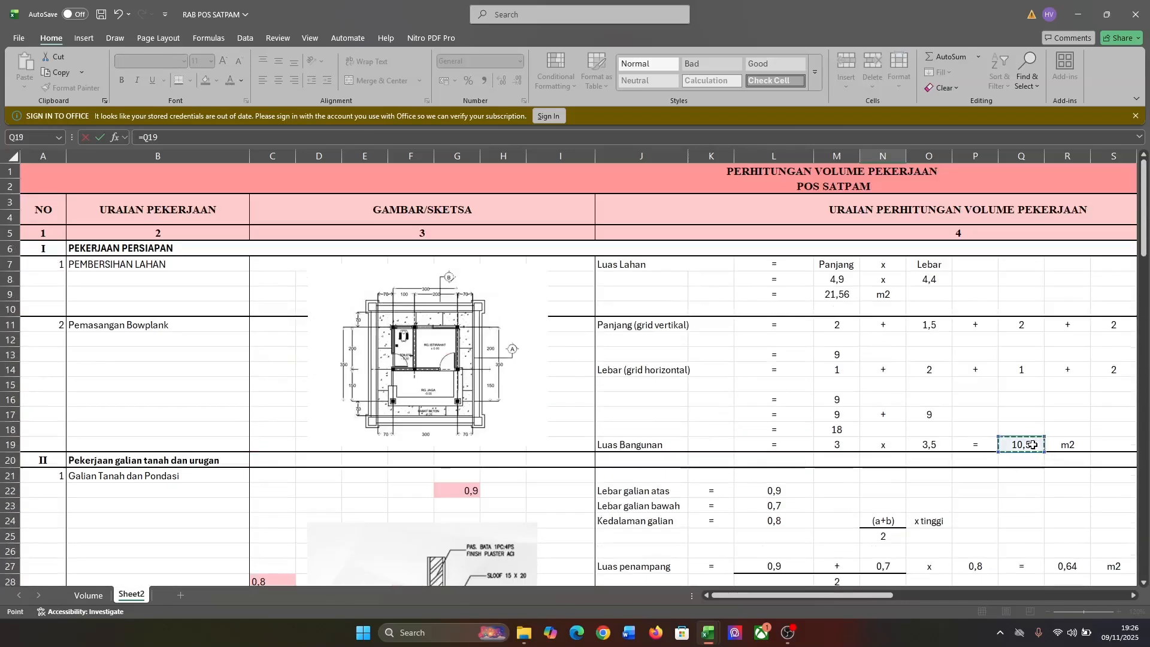
{"action": "key", "text": "Return"}
{"action": "scroll", "coordinate": [1019, 442], "scroll_direction": "down", "scroll_amount": 3}
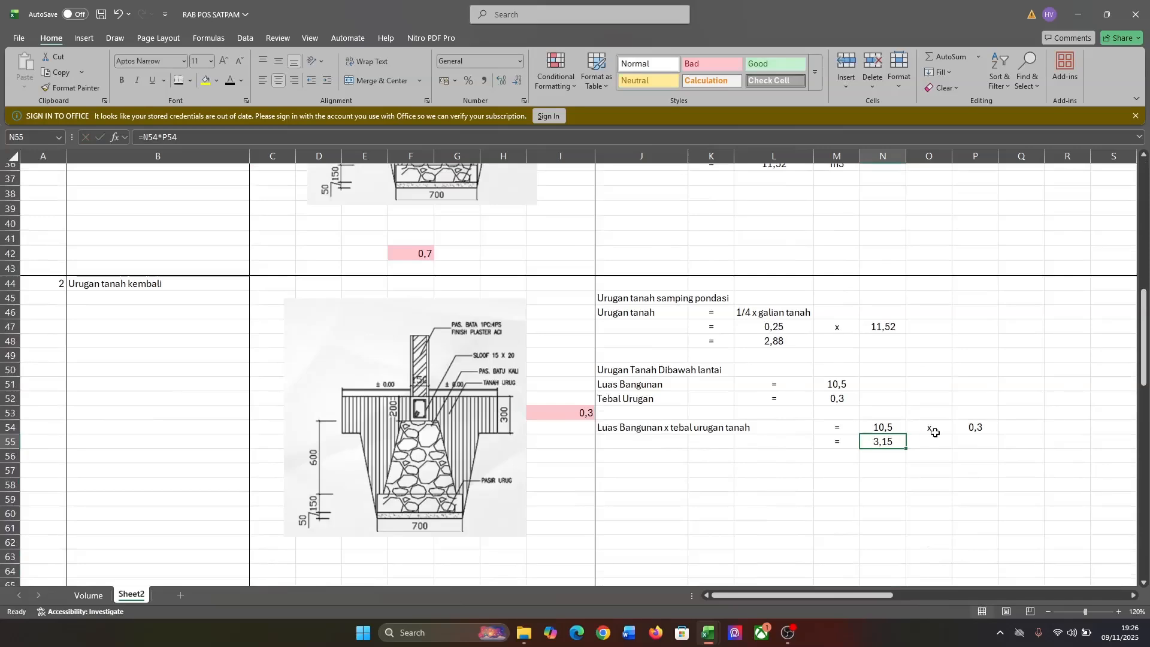
Examine the backfill thickness in the Urugan tanah kembali sketch and check the Tebal Urugan reference in P54
{"action": "scroll", "coordinate": [546, 406], "scroll_direction": "up", "scroll_amount": 1}
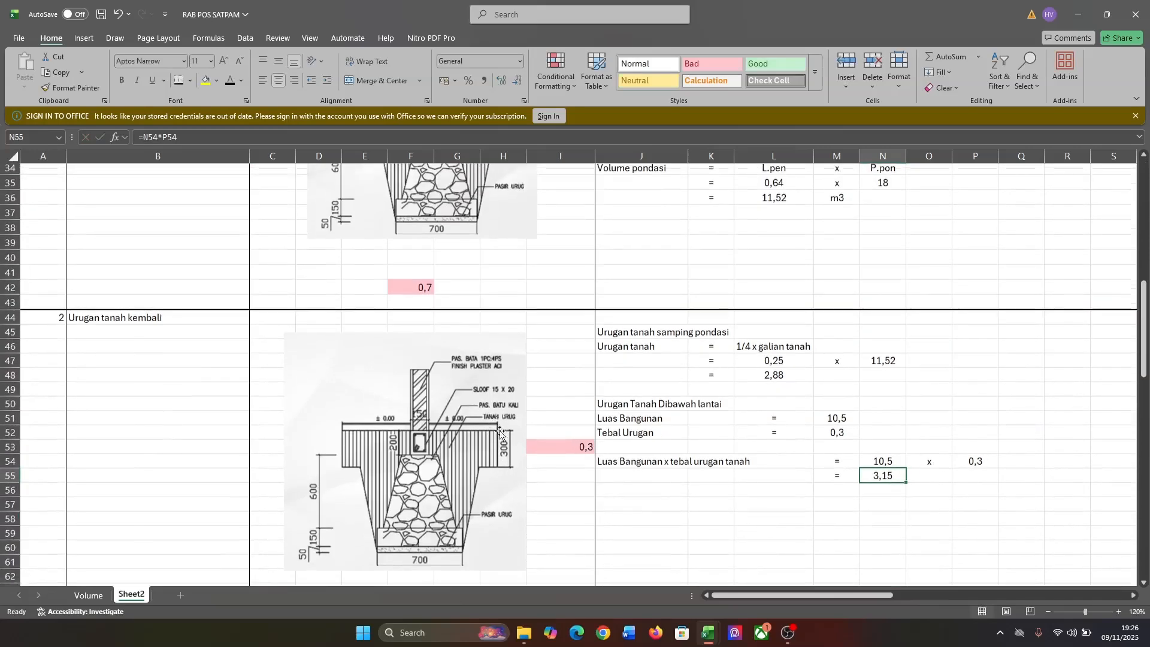
{"action": "scroll", "coordinate": [510, 399], "scroll_direction": "down", "scroll_amount": 2}
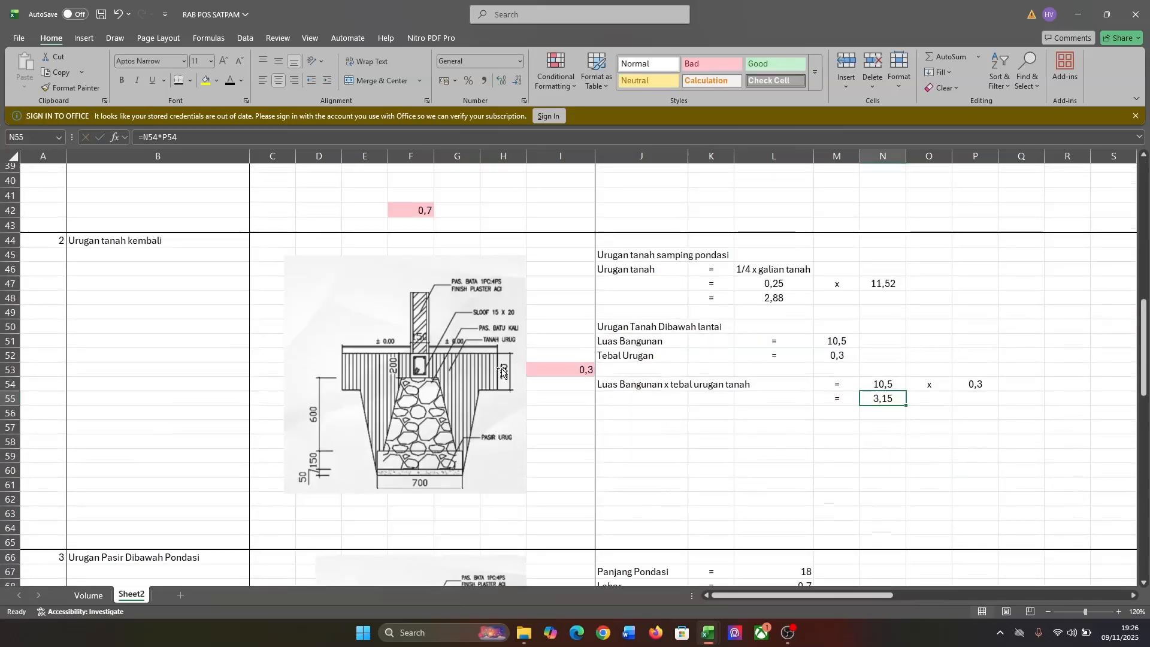
{"action": "scroll", "coordinate": [510, 400], "scroll_direction": "up", "scroll_amount": 7, "text": "ctrl"}
{"action": "scroll", "coordinate": [518, 390], "scroll_direction": "down", "scroll_amount": 5, "text": "ctrl"}
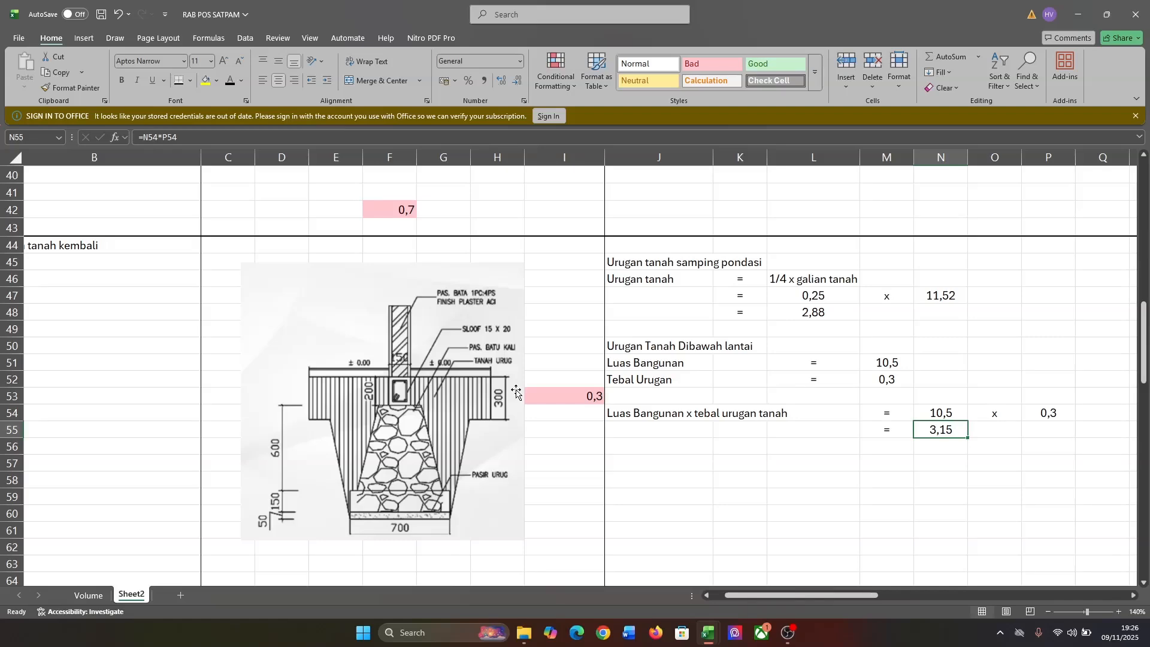
{"action": "scroll", "coordinate": [517, 393], "scroll_direction": "down", "scroll_amount": 3}
{"action": "scroll", "coordinate": [516, 393], "scroll_direction": "up", "scroll_amount": 2}
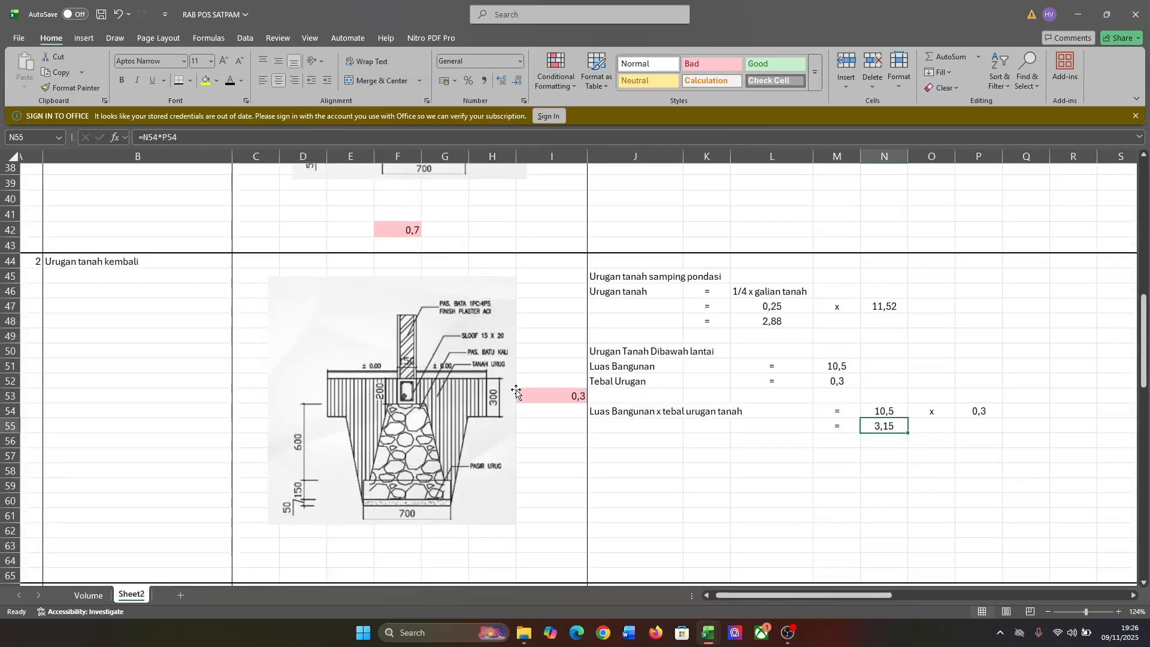
{"action": "left_click", "coordinate": [985, 411]}
{"action": "scroll", "coordinate": [896, 446], "scroll_direction": "down", "scroll_amount": 1}
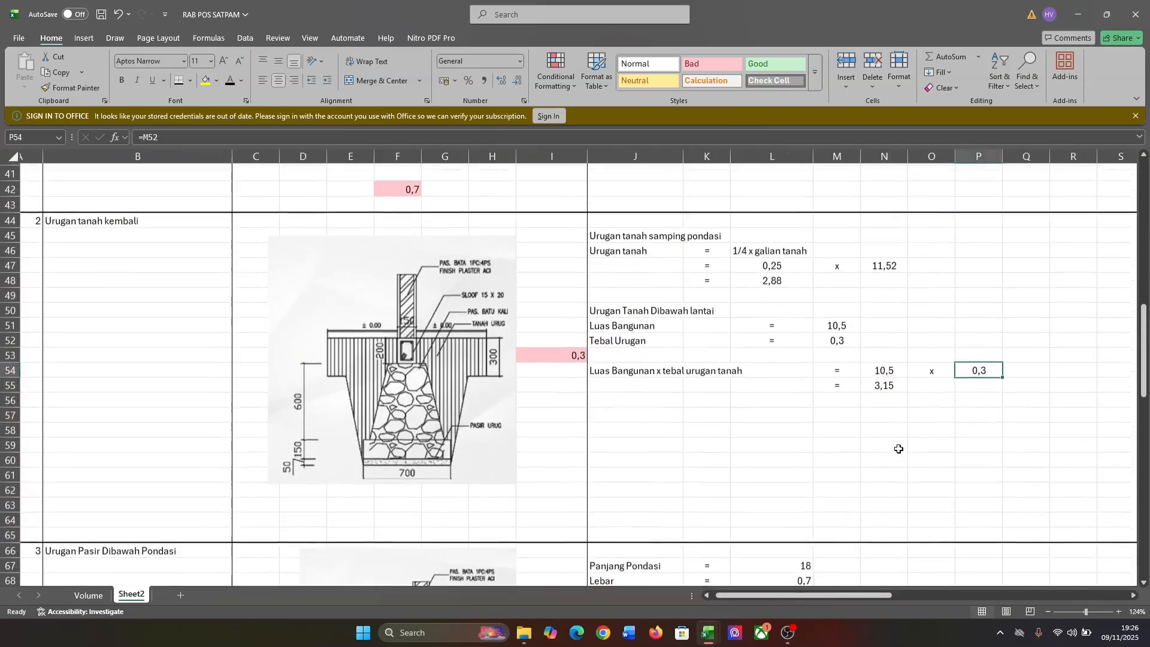
{"action": "left_click", "coordinate": [919, 386]}
Inspect the formula behind the total backfill volume in Z45 and the cells it references
{"action": "scroll", "coordinate": [919, 386], "scroll_direction": "right", "scroll_amount": 5}
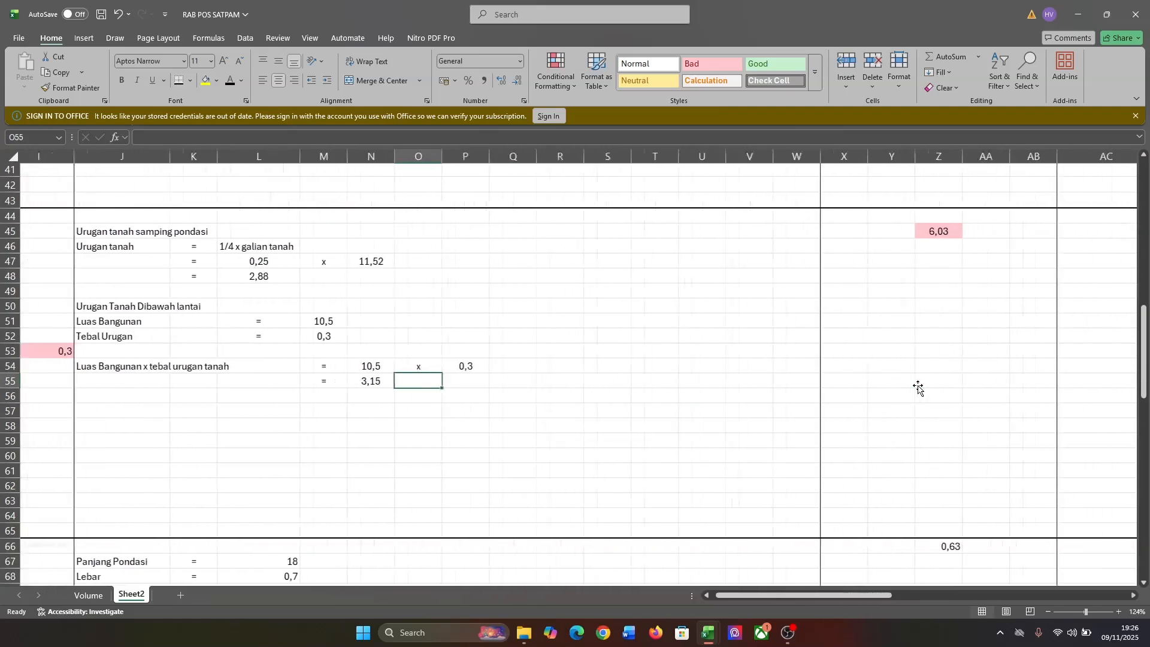
{"action": "scroll", "coordinate": [919, 388], "scroll_direction": "up", "scroll_amount": 7}
{"action": "scroll", "coordinate": [919, 388], "scroll_direction": "down", "scroll_amount": 3}
{"action": "scroll", "coordinate": [918, 388], "scroll_direction": "left", "scroll_amount": 2}
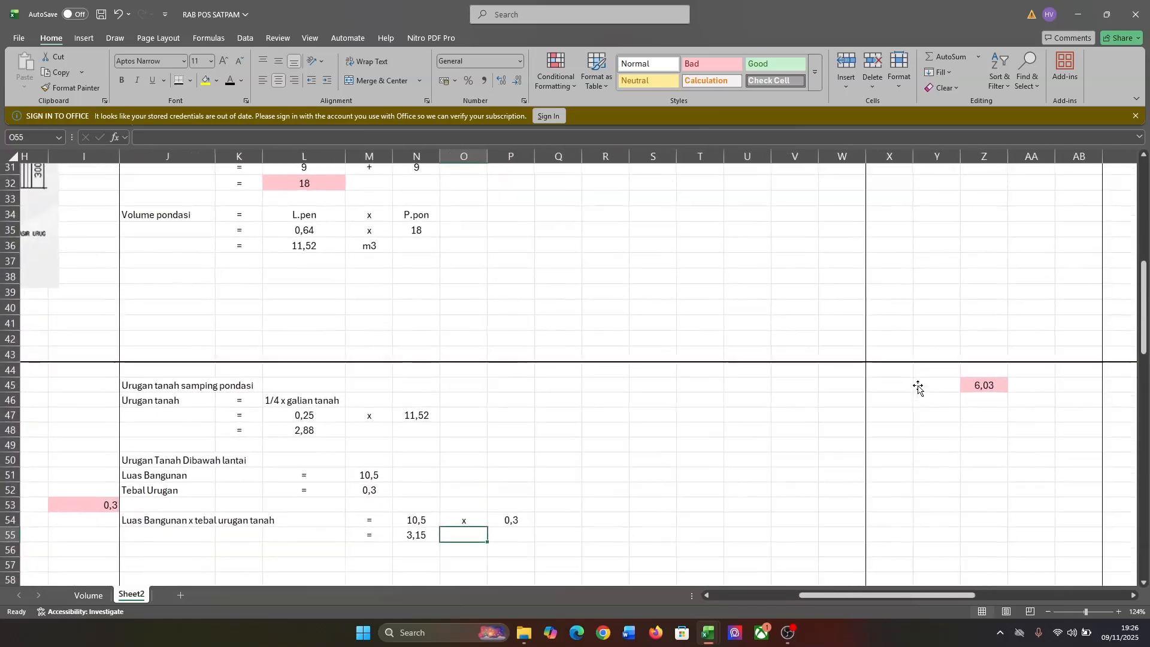
{"action": "left_click", "coordinate": [981, 387]}
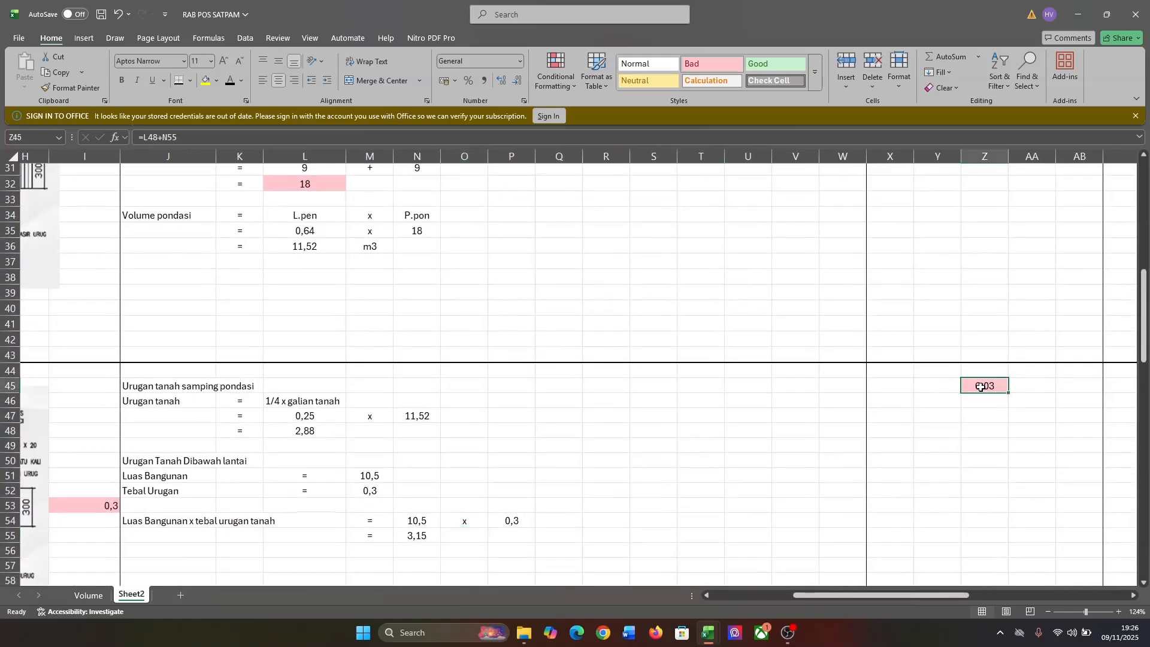
{"action": "left_click", "coordinate": [342, 139]}
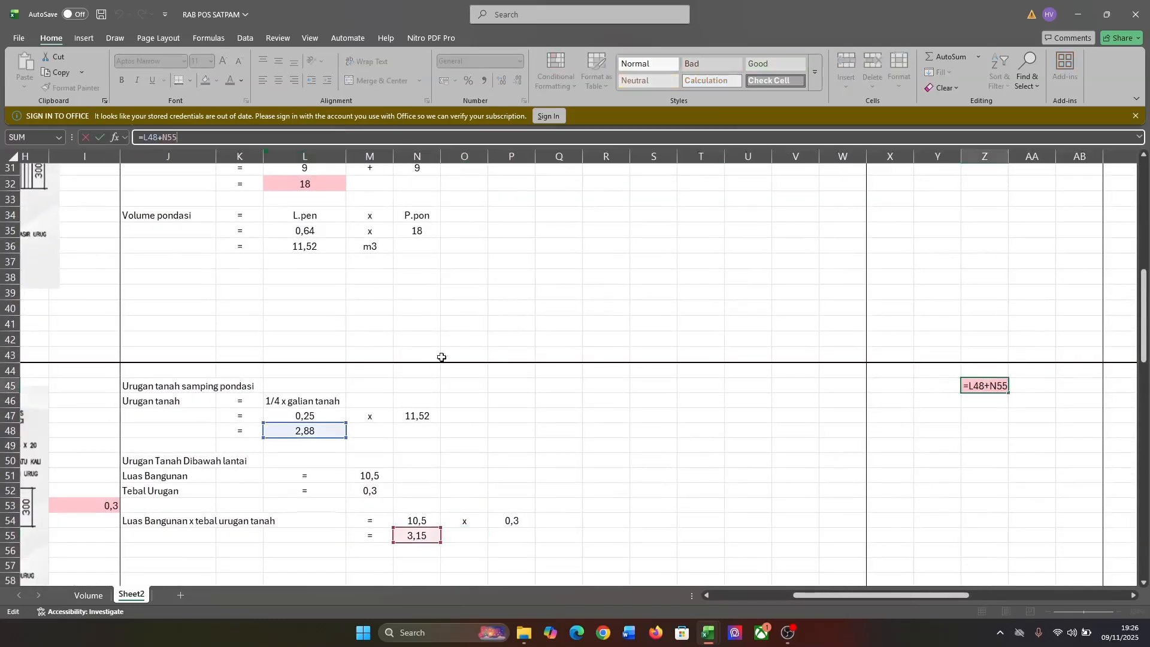
{"action": "scroll", "coordinate": [464, 397], "scroll_direction": "down", "scroll_amount": 3}
{"action": "left_click", "coordinate": [732, 327]}
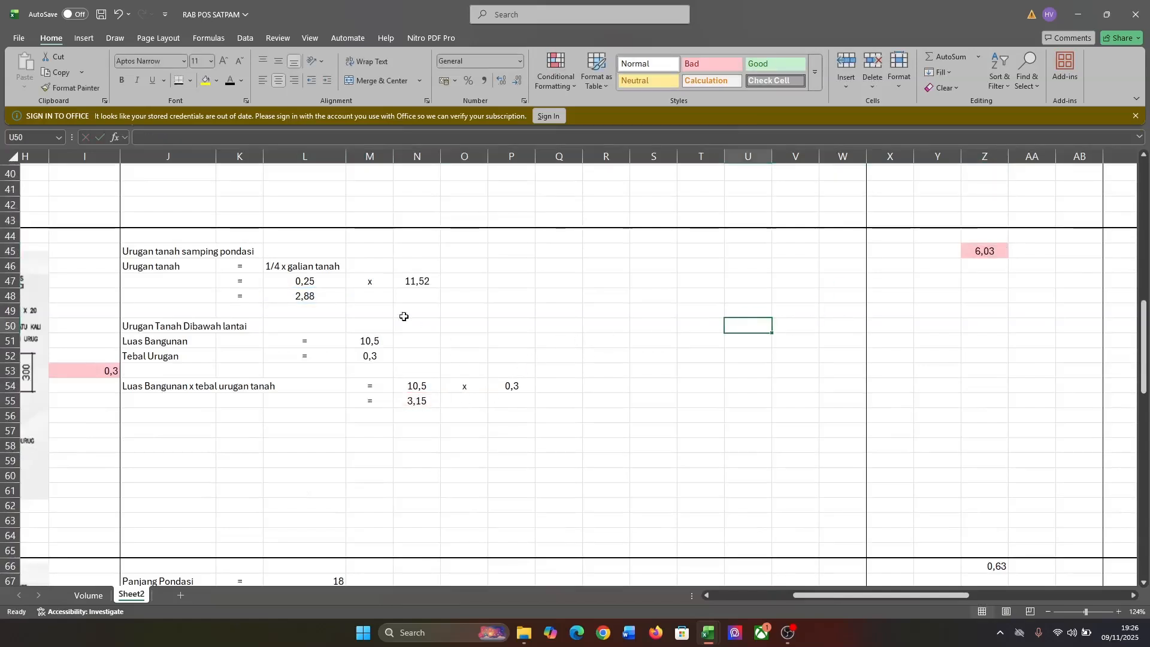
Compare the two backfill results in L48 and N55 with the sum formula in Z45
{"action": "scroll", "coordinate": [653, 464], "scroll_direction": "up", "scroll_amount": 8}
{"action": "scroll", "coordinate": [654, 464], "scroll_direction": "down", "scroll_amount": 7}
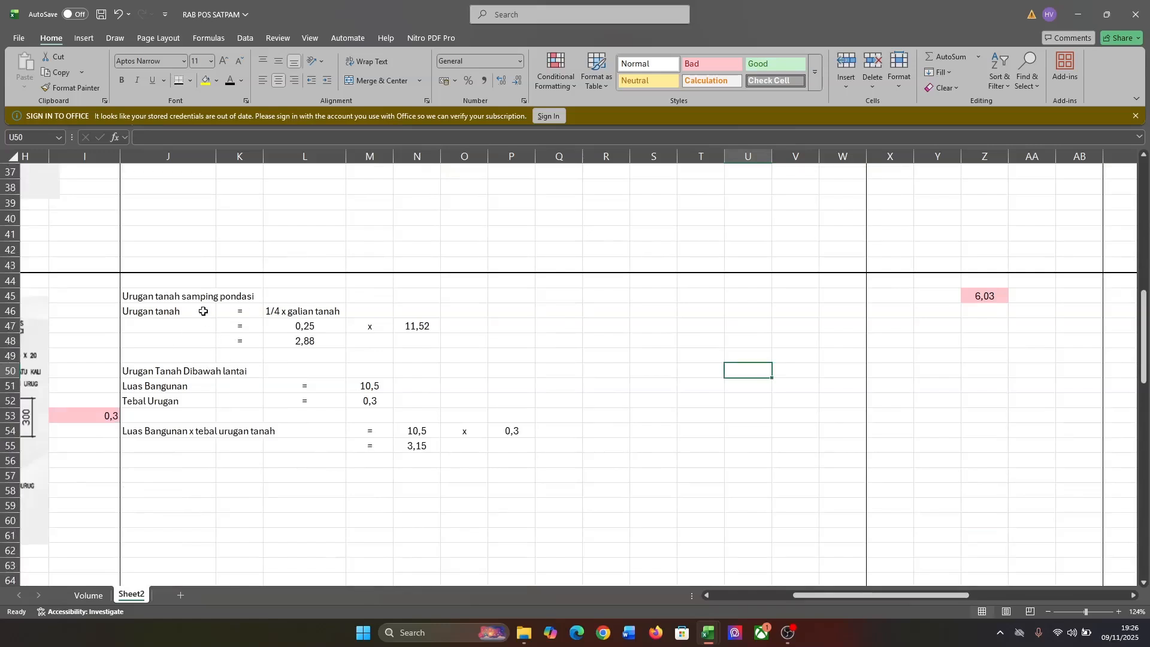
{"action": "scroll", "coordinate": [197, 310], "scroll_direction": "left", "scroll_amount": 2}
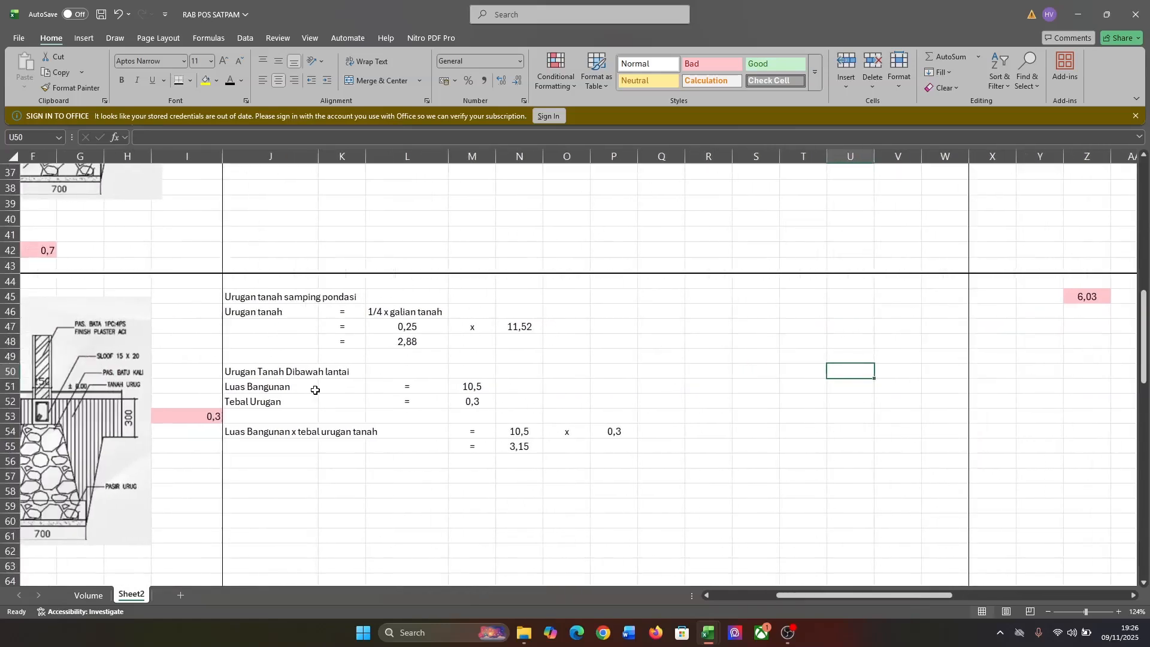
{"action": "left_click", "coordinate": [406, 342]}
{"action": "left_click", "coordinate": [514, 448]}
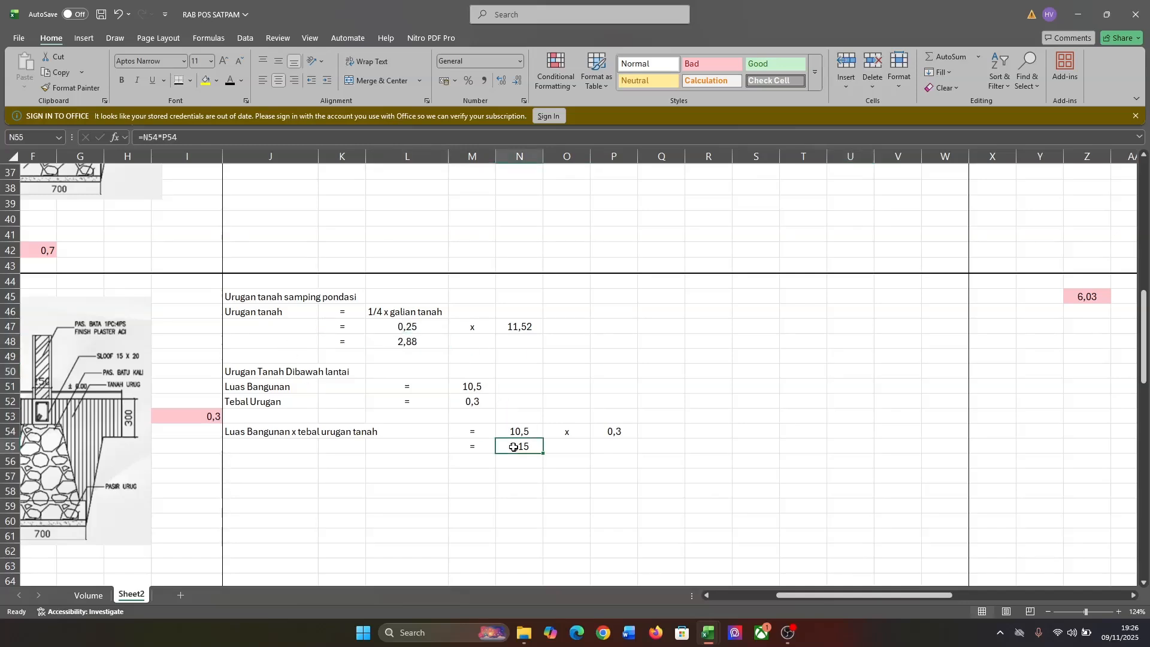
{"action": "left_click", "coordinate": [1083, 302]}
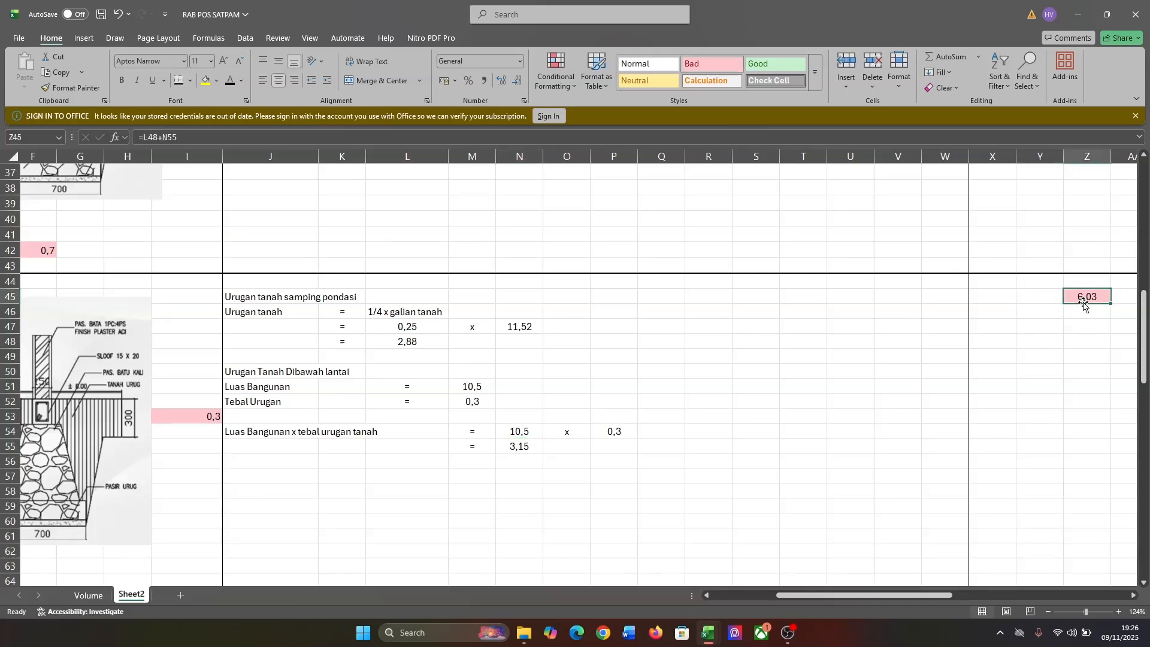
{"action": "left_click", "coordinate": [698, 139]}
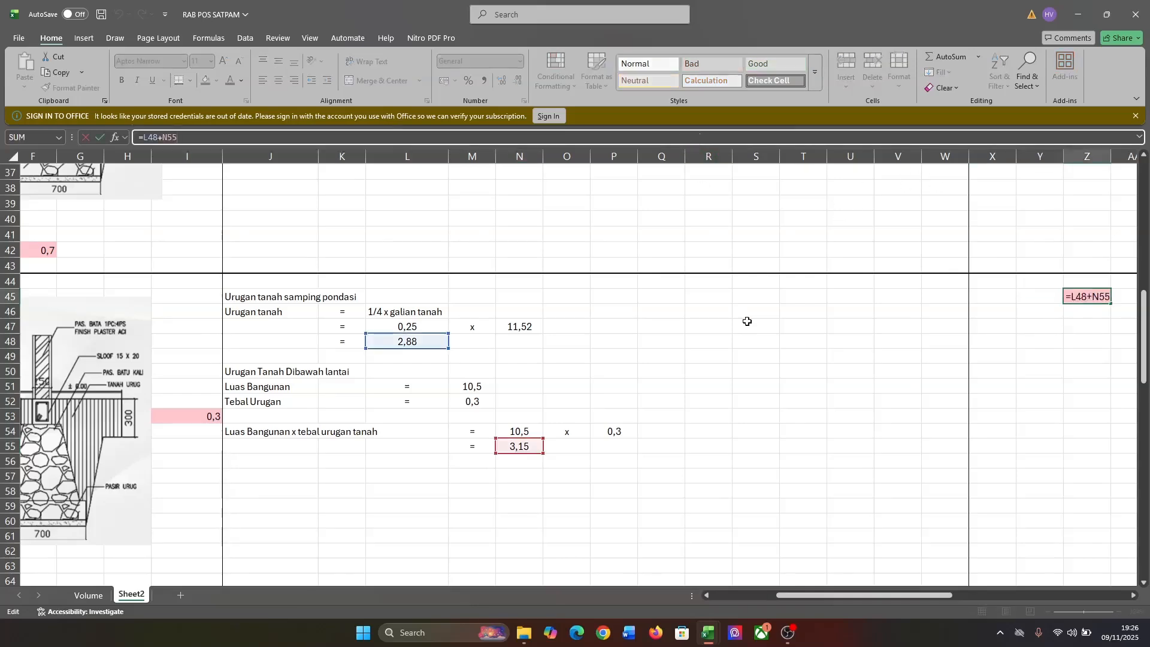
{"action": "scroll", "coordinate": [375, 360], "scroll_direction": "up", "scroll_amount": 1}
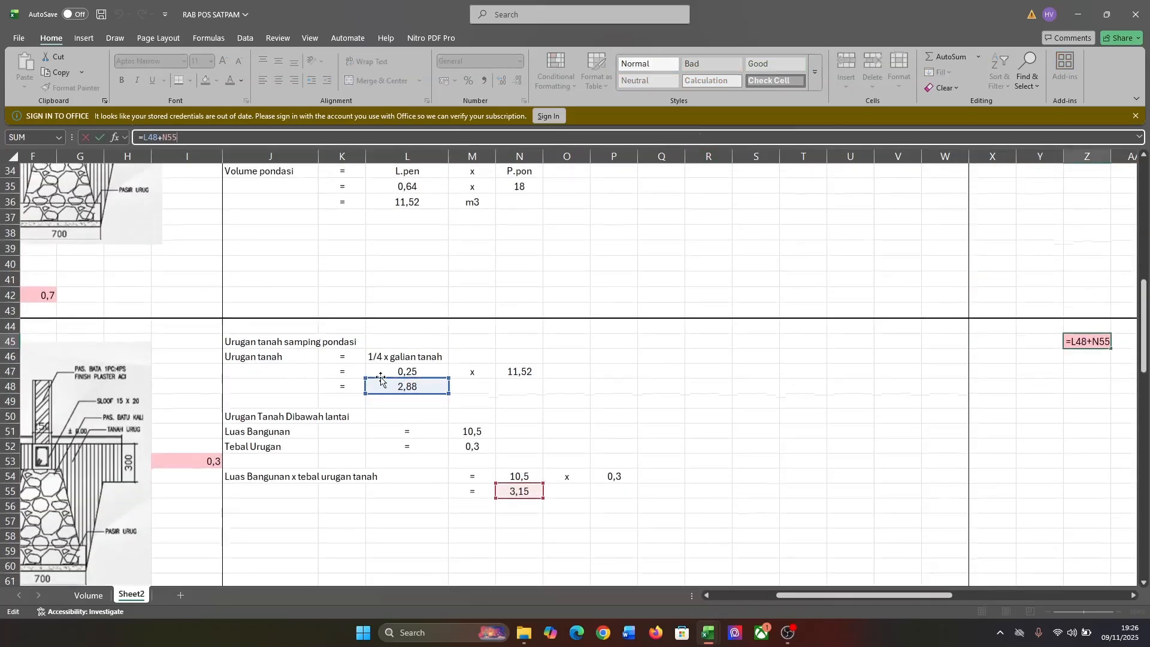
{"action": "scroll", "coordinate": [512, 483], "scroll_direction": "down", "scroll_amount": 1}
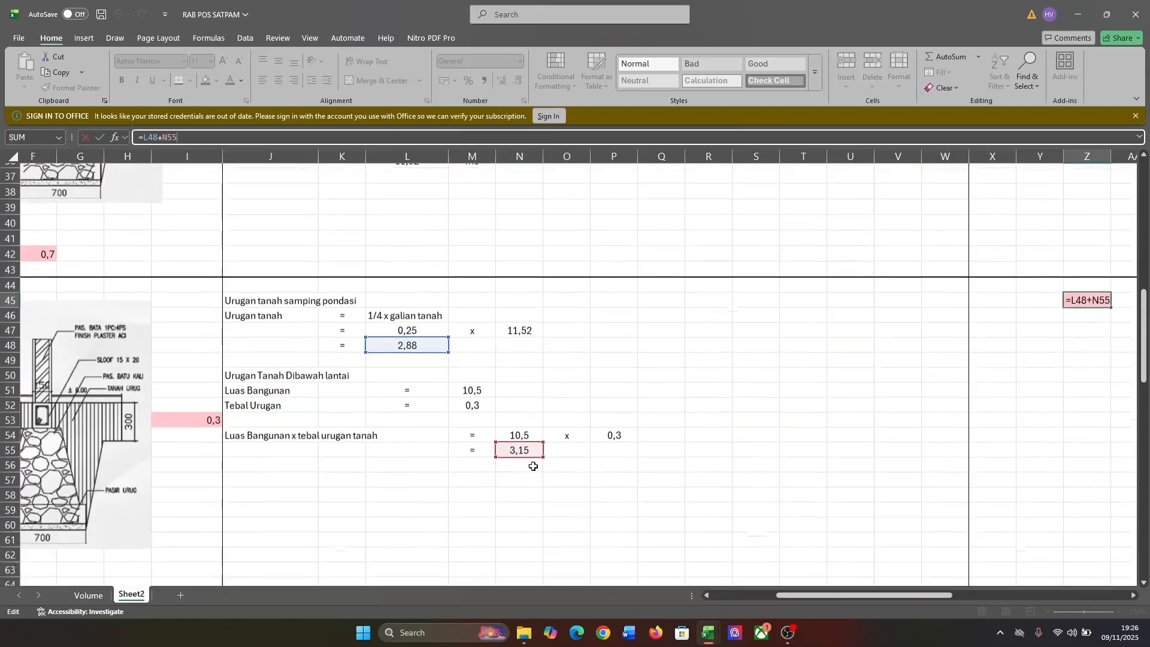
{"action": "left_click", "coordinate": [855, 394]}
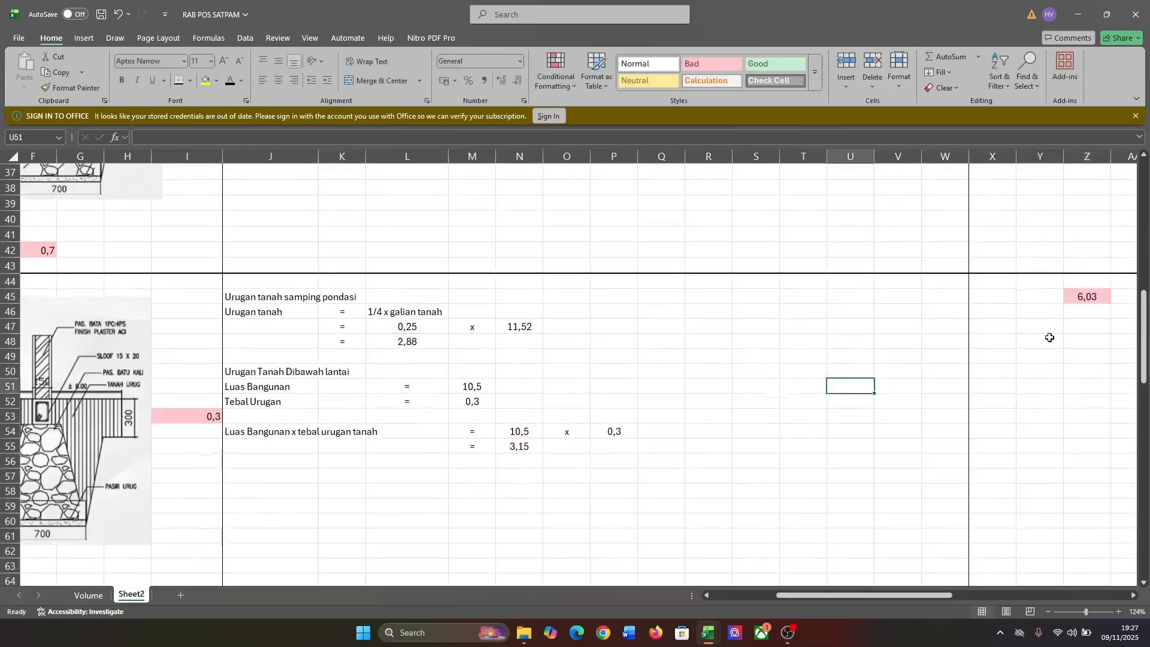
Go to the Urugan Pasir Dibawah Pondasi section and trace the Panjang Pondasi value in L67 to its source
{"action": "scroll", "coordinate": [1050, 337], "scroll_direction": "up", "scroll_amount": 12}
{"action": "scroll", "coordinate": [1050, 337], "scroll_direction": "right", "scroll_amount": 1}
{"action": "scroll", "coordinate": [941, 423], "scroll_direction": "down", "scroll_amount": 12}
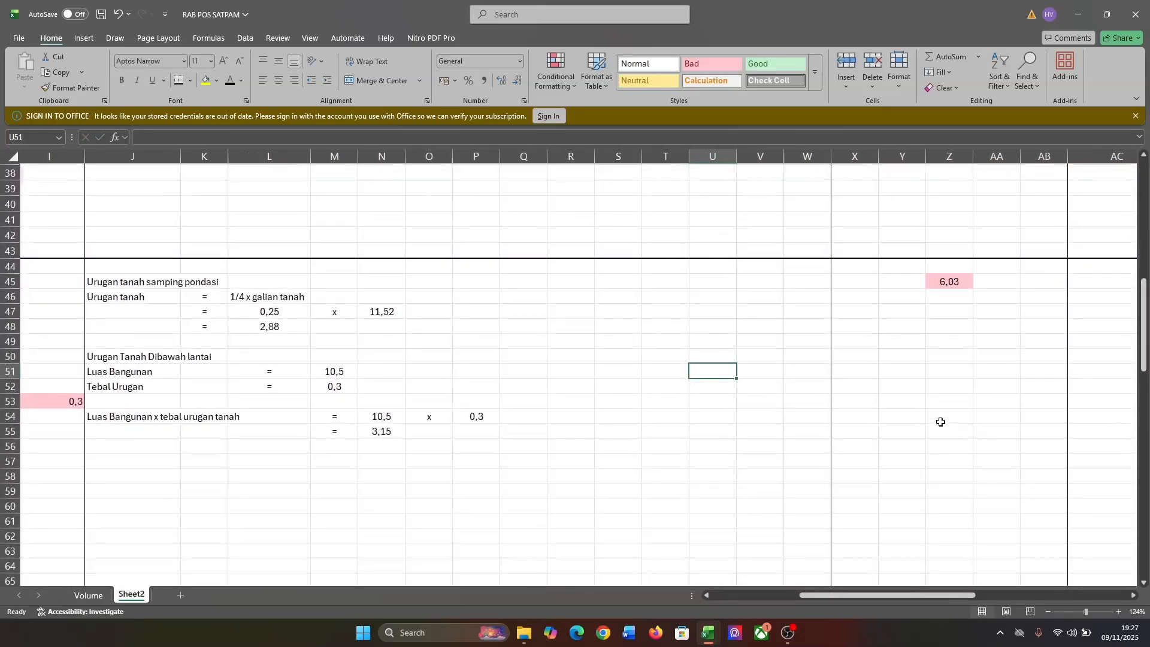
{"action": "scroll", "coordinate": [941, 422], "scroll_direction": "left", "scroll_amount": 3}
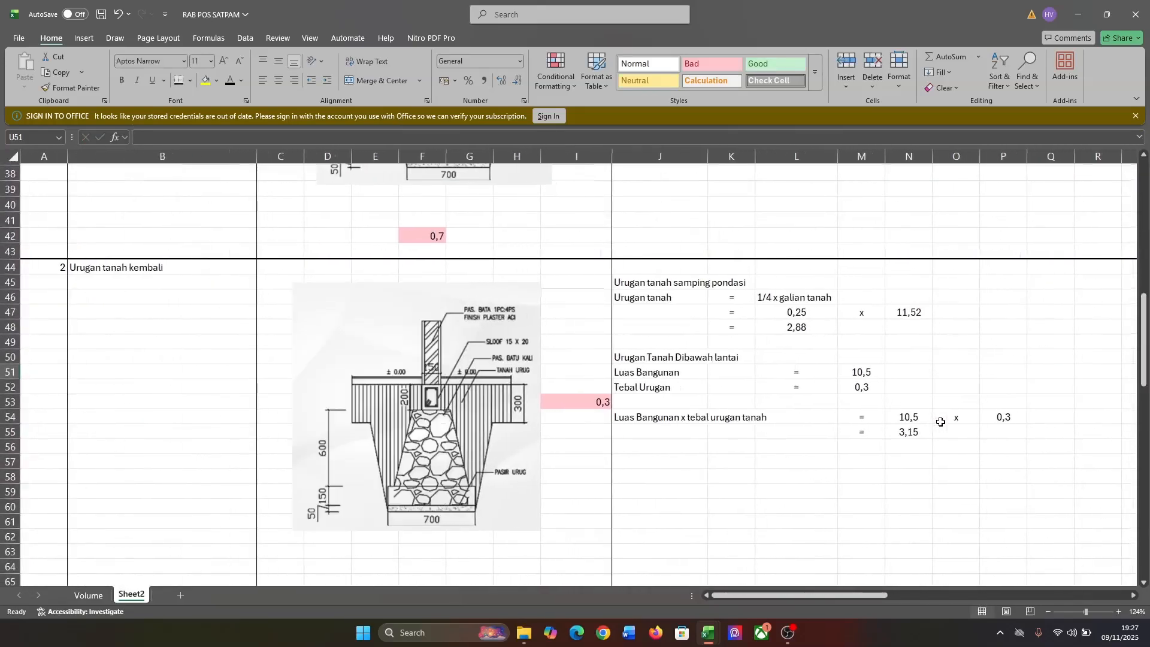
{"action": "scroll", "coordinate": [941, 422], "scroll_direction": "down", "scroll_amount": 8}
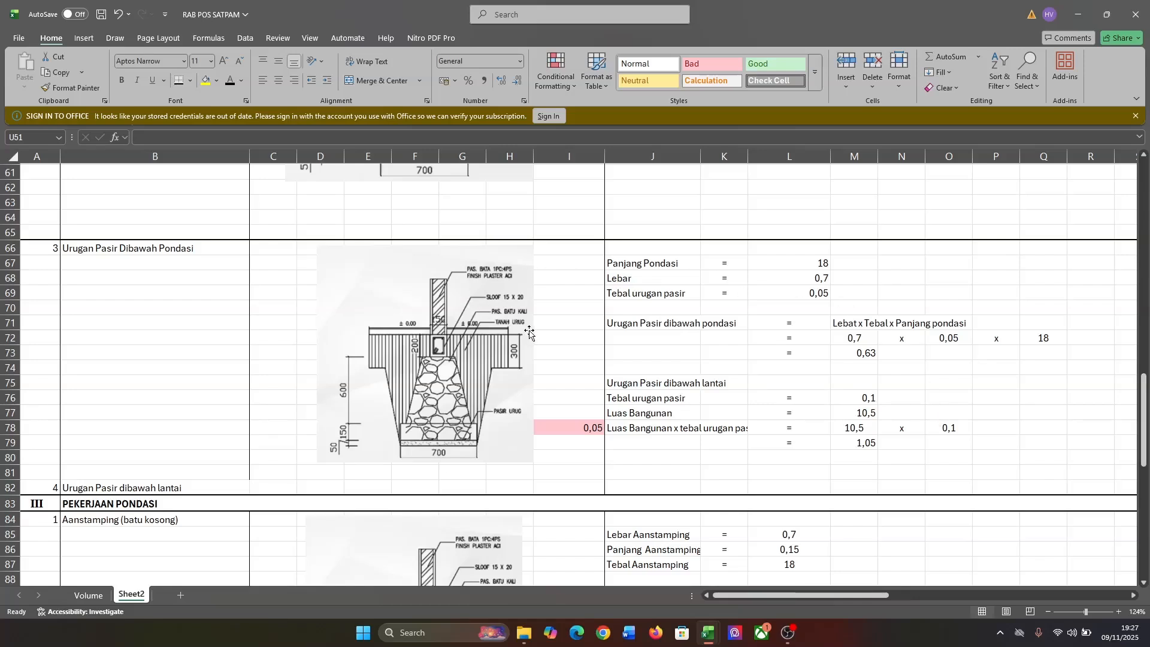
{"action": "left_click", "coordinate": [631, 264]}
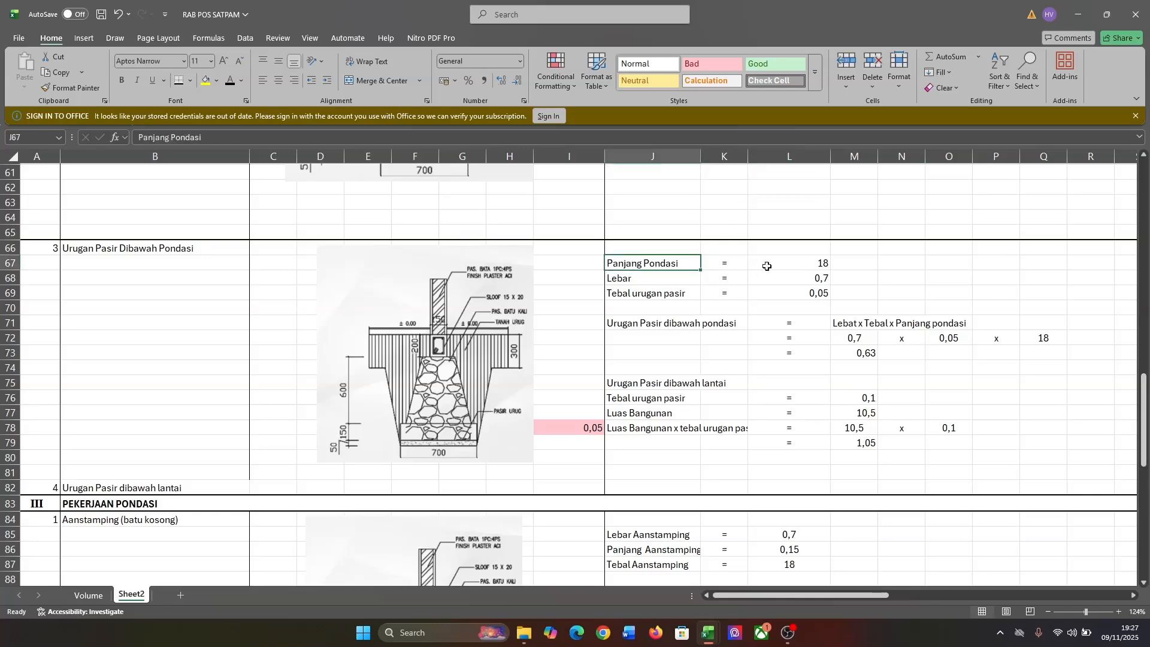
{"action": "left_click", "coordinate": [775, 264]}
{"action": "scroll", "coordinate": [864, 327], "scroll_direction": "up", "scroll_amount": 15}
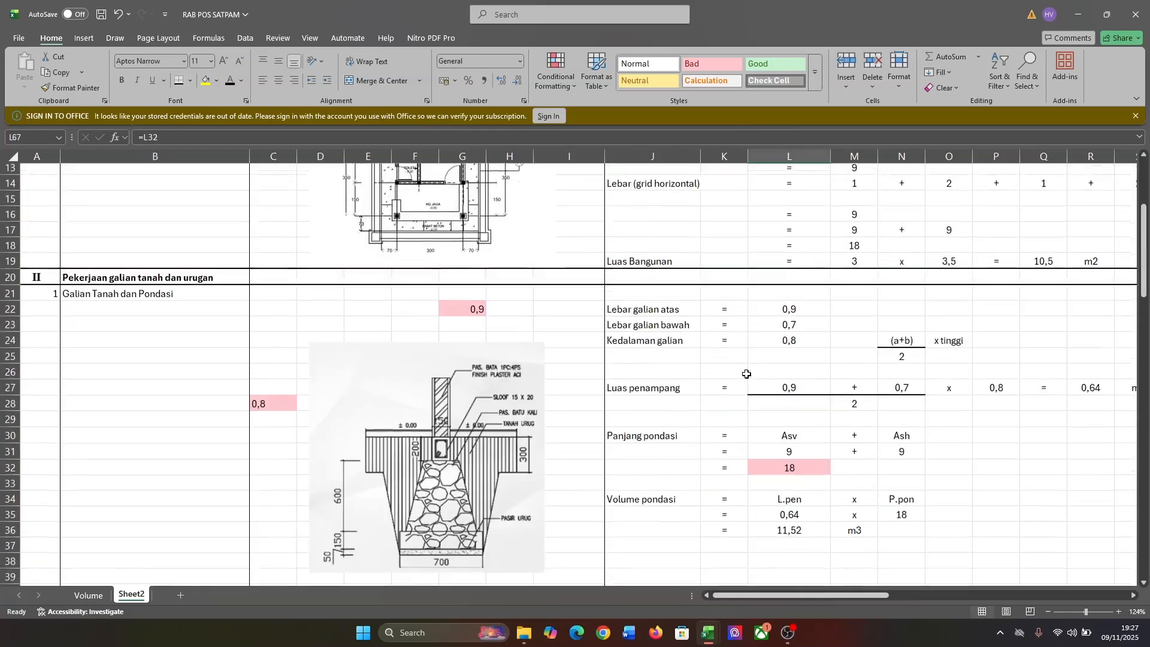
{"action": "scroll", "coordinate": [810, 406], "scroll_direction": "down", "scroll_amount": 16}
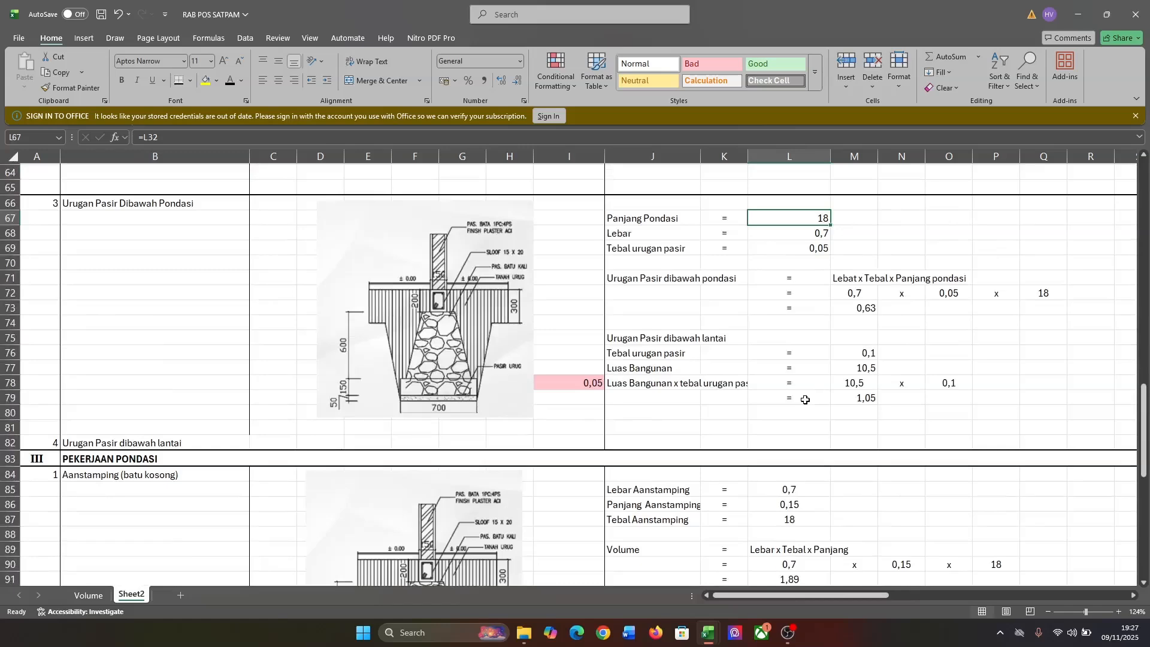
Re-enter the Panjang Pondasi value in L67 as =L32
{"action": "type", "text": "-"}
{"action": "key", "text": "BackSpace"}
{"action": "type", "text": "="}
{"action": "scroll", "coordinate": [808, 383], "scroll_direction": "up", "scroll_amount": 17}
{"action": "scroll", "coordinate": [815, 346], "scroll_direction": "down", "scroll_amount": 2}
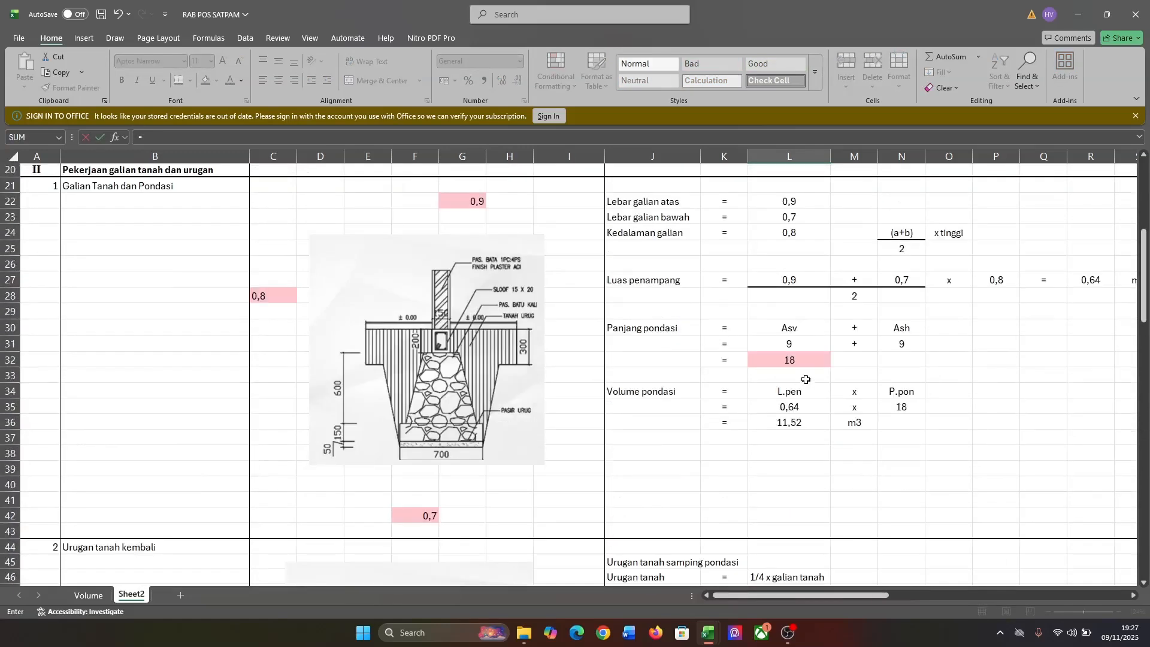
{"action": "left_click", "coordinate": [808, 363]}
{"action": "key", "text": "Return"}
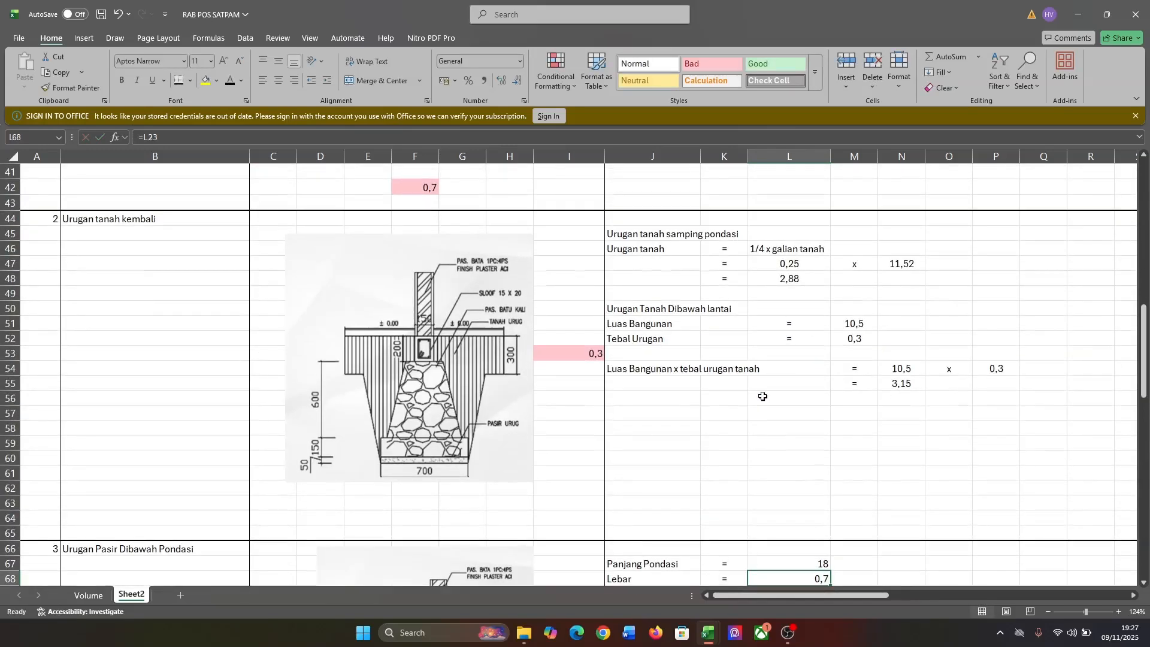
Check the reference behind the Lebar value in L68 against the foundation sketch beside it
{"action": "left_click", "coordinate": [867, 371]}
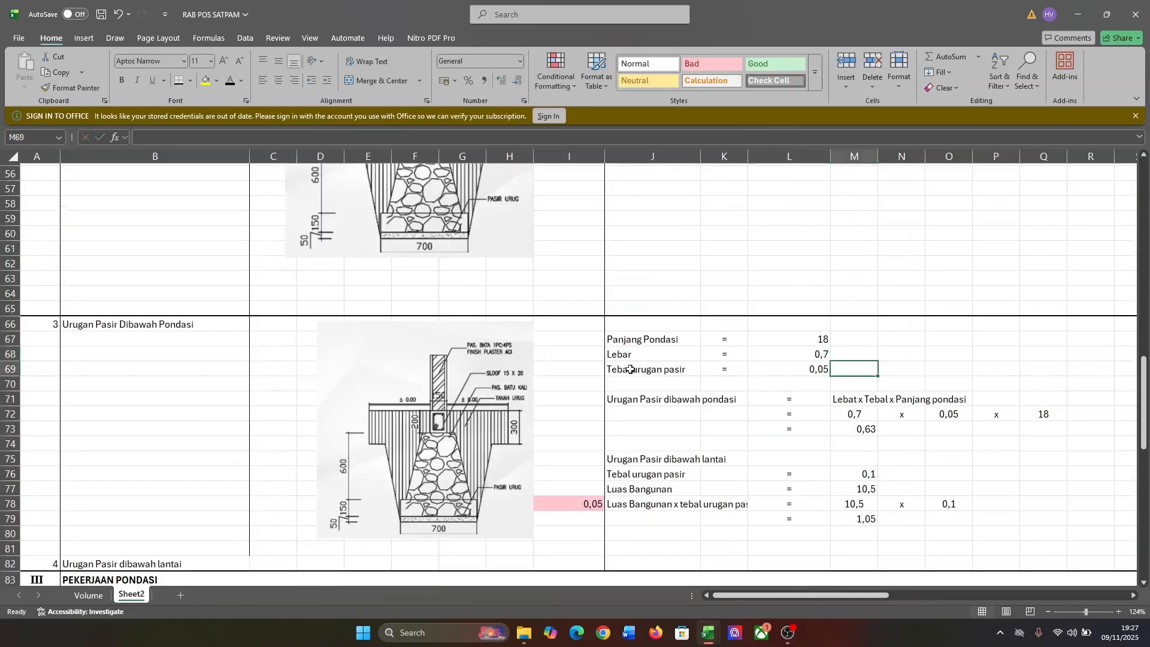
{"action": "left_click", "coordinate": [796, 357]}
{"action": "scroll", "coordinate": [538, 490], "scroll_direction": "down", "scroll_amount": 1}
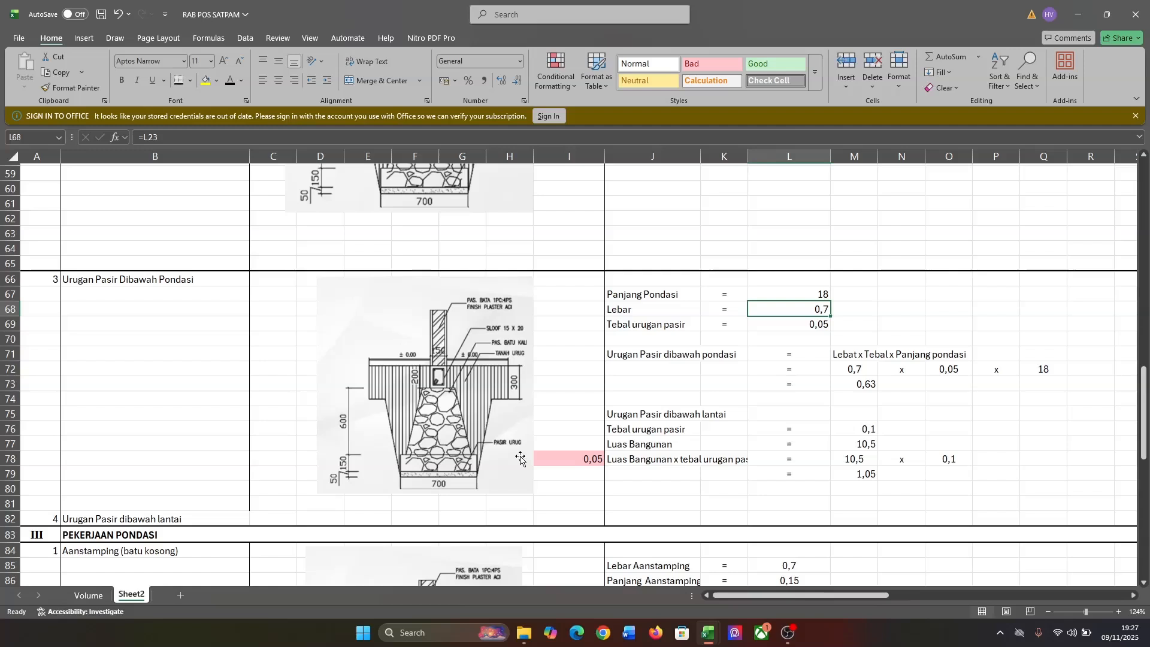
{"action": "left_click_drag", "start_coordinate": [465, 465], "coordinate": [463, 465]}
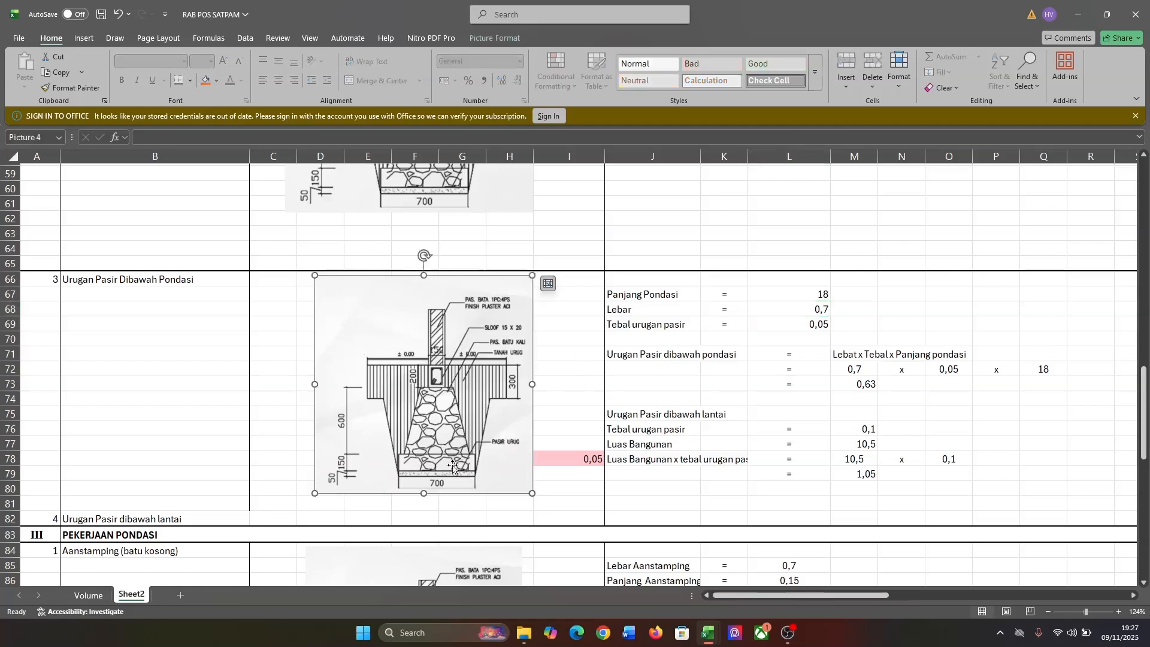
Enter the foundation width 0,7 in F81 below the sketch and apply the Bad cell style to it
{"action": "left_click", "coordinate": [418, 504]}
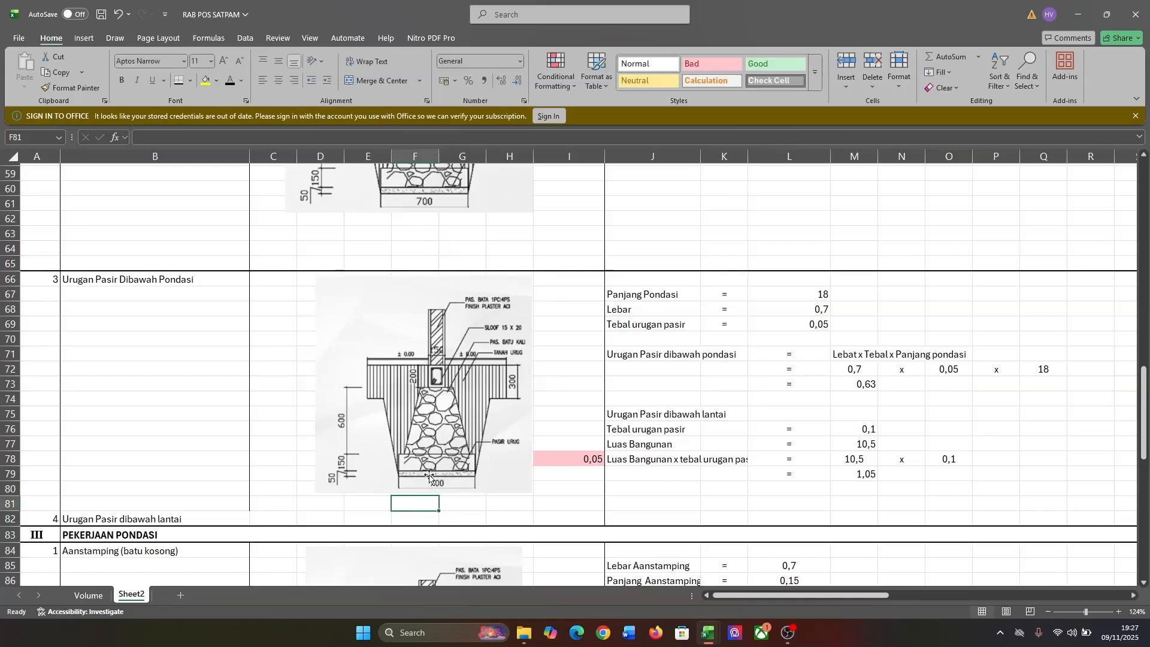
{"action": "left_click", "coordinate": [450, 502]}
{"action": "left_click", "coordinate": [429, 503]}
{"action": "type", "text": "0,7"}
{"action": "key", "text": "Return"}
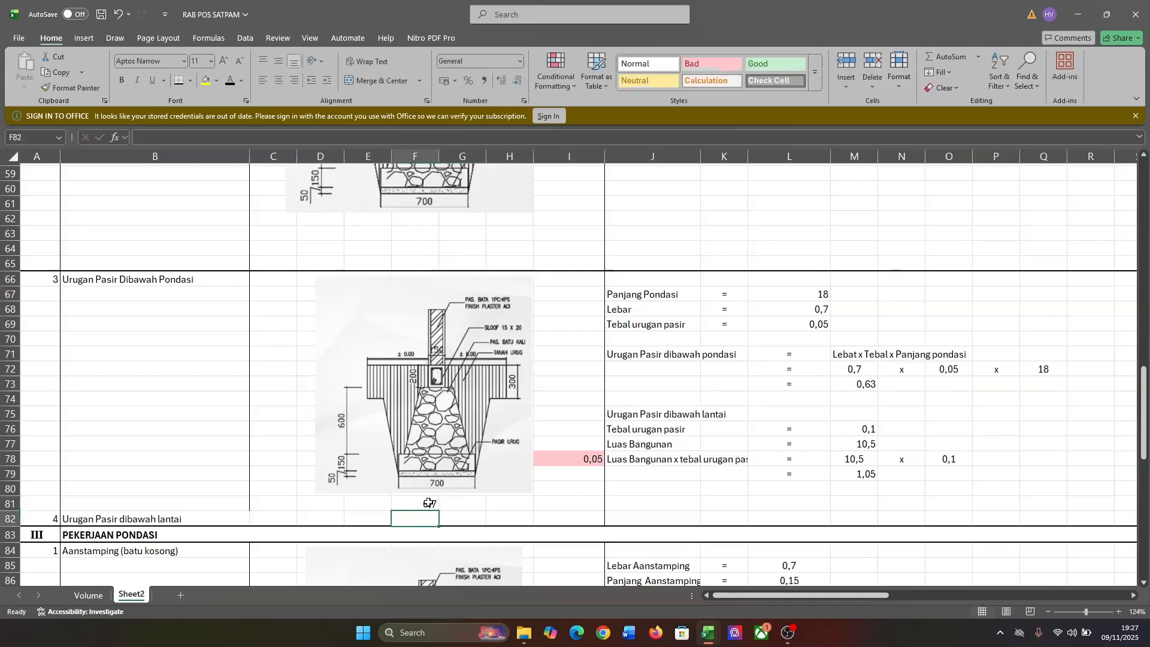
{"action": "key", "text": "Up"}
{"action": "left_click", "coordinate": [692, 64]}
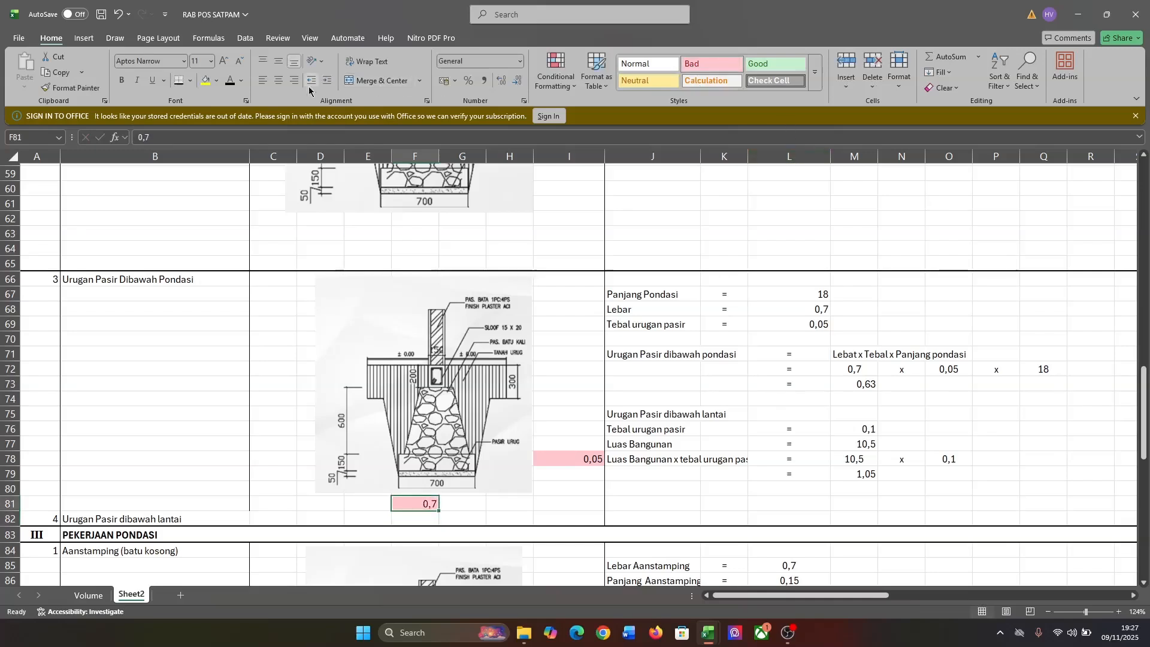
Correct the formula label in M71 to read "Lebar x Tebal x Panjang pondasi"
{"action": "left_click", "coordinate": [791, 502]}
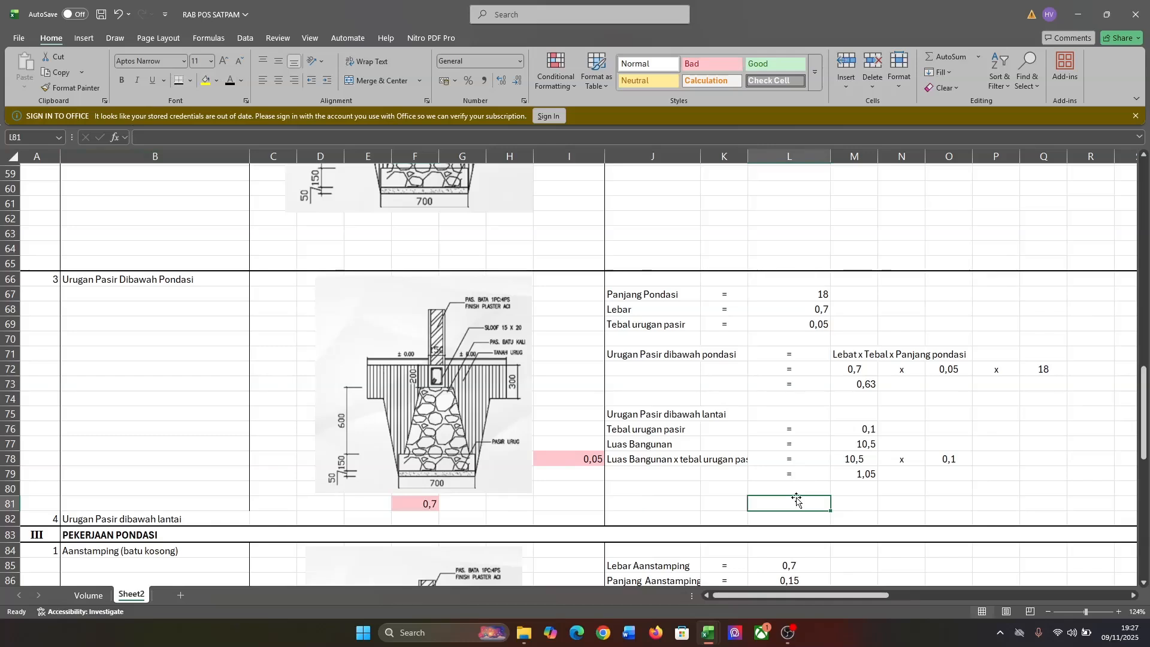
{"action": "scroll", "coordinate": [889, 392], "scroll_direction": "right", "scroll_amount": 2}
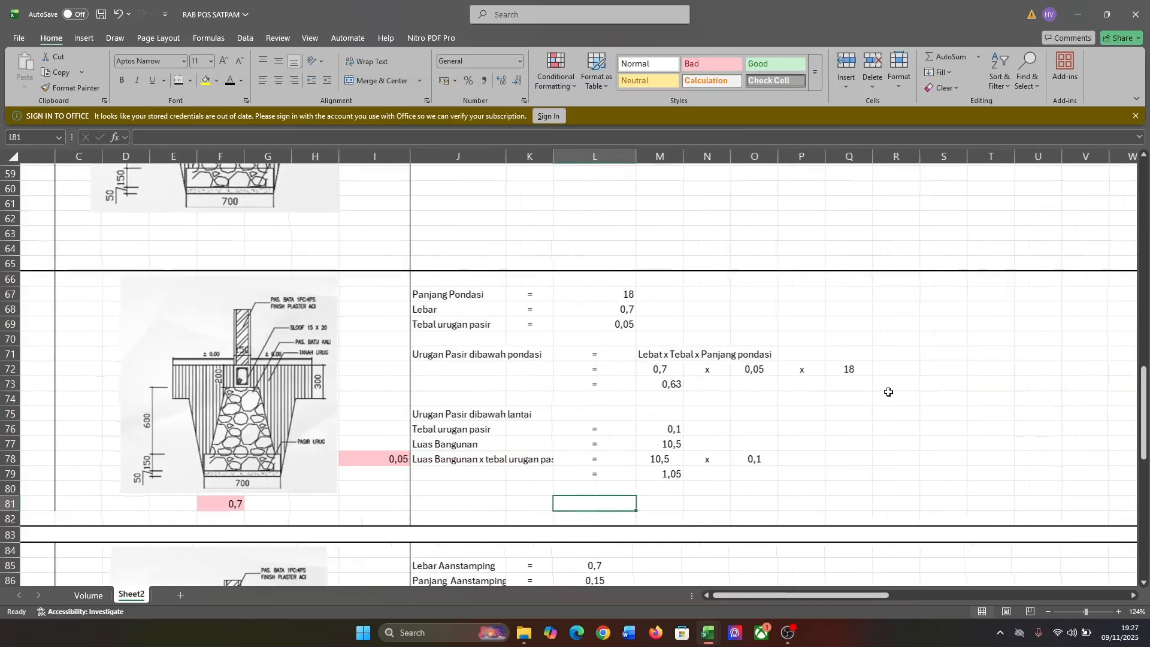
{"action": "scroll", "coordinate": [889, 392], "scroll_direction": "left", "scroll_amount": 1}
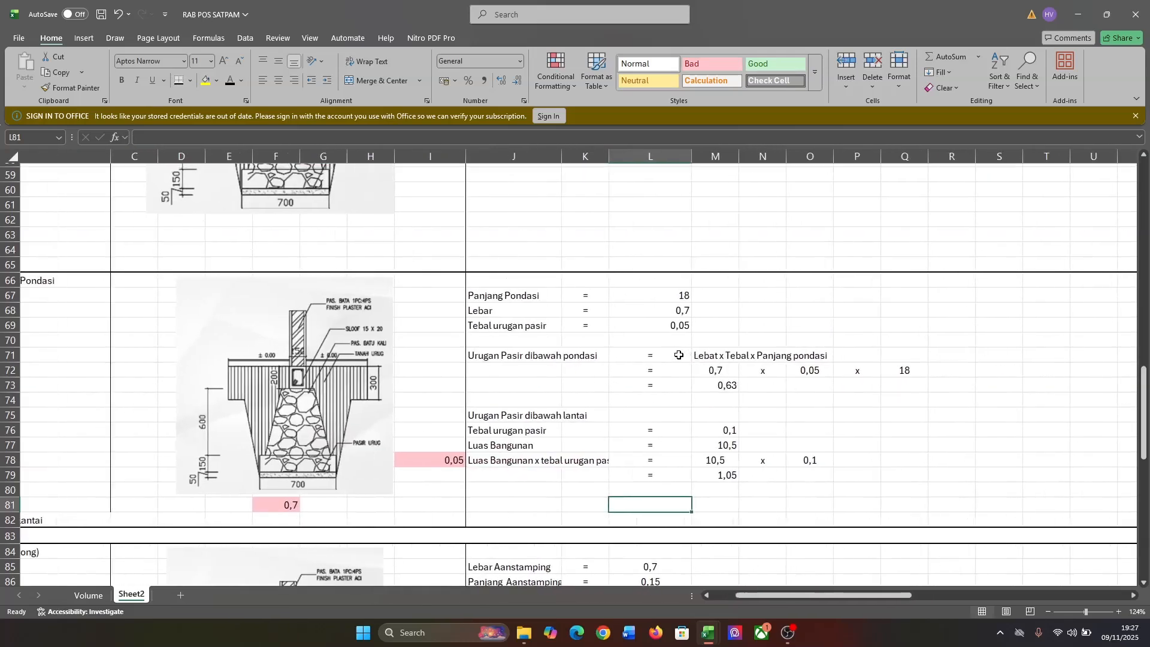
{"action": "left_click", "coordinate": [706, 356]}
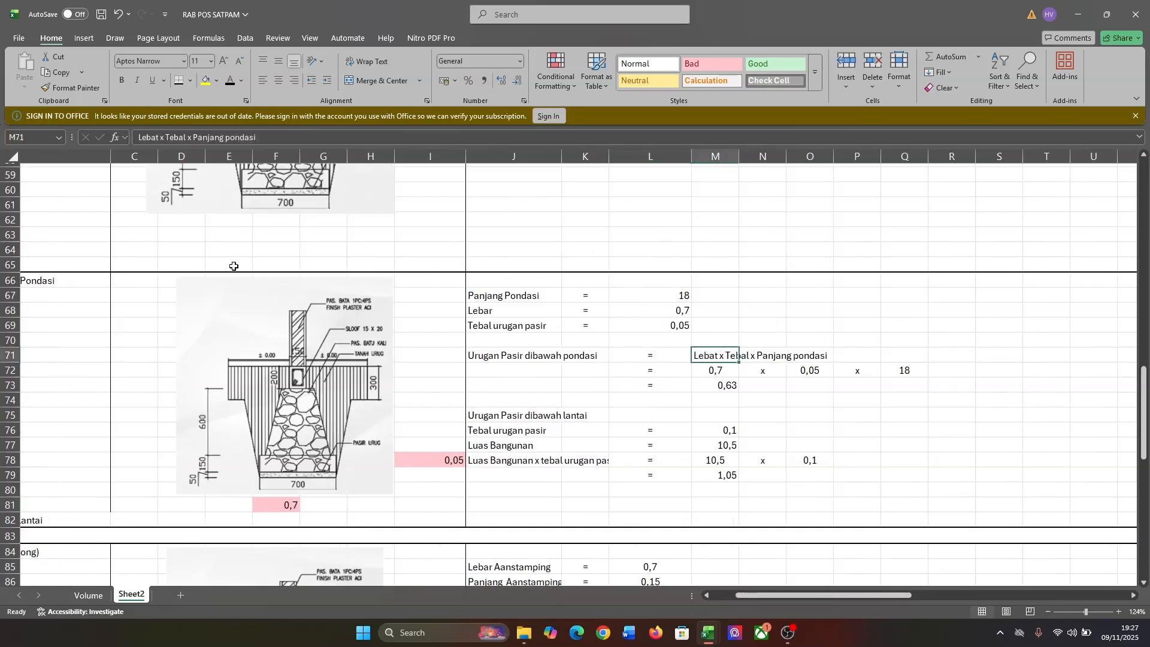
{"action": "left_click", "coordinate": [160, 142]}
{"action": "key", "text": "BackSpace"}
{"action": "key", "text": "BackSpace"}
{"action": "type", "text": "r"}
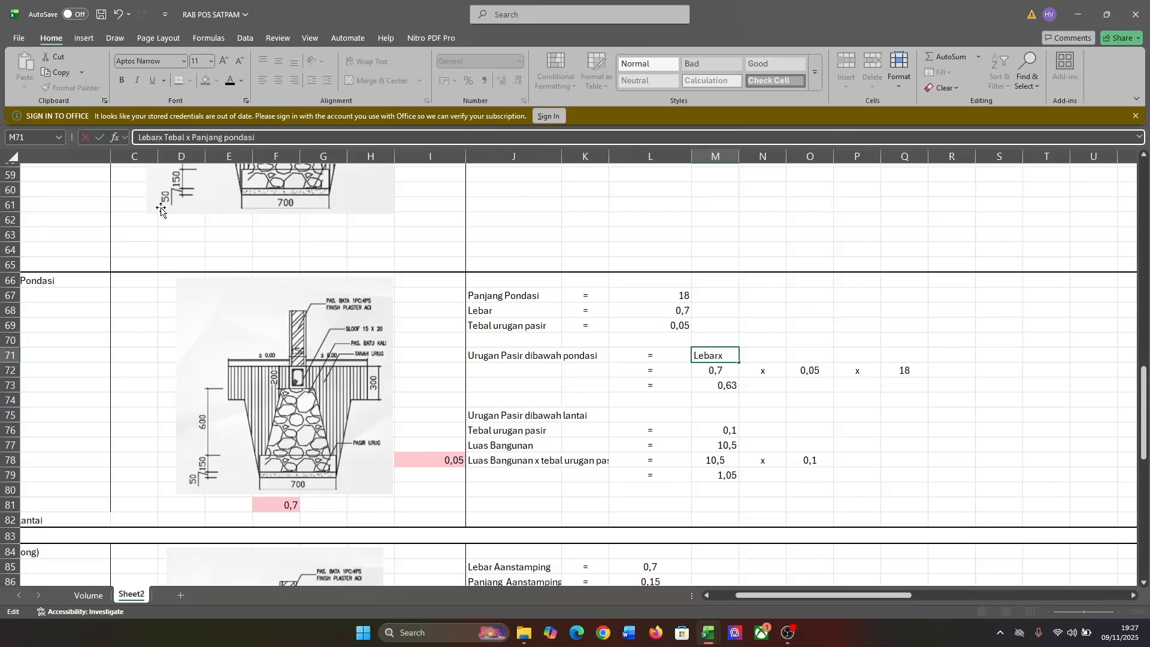
{"action": "key", "text": "Return"}
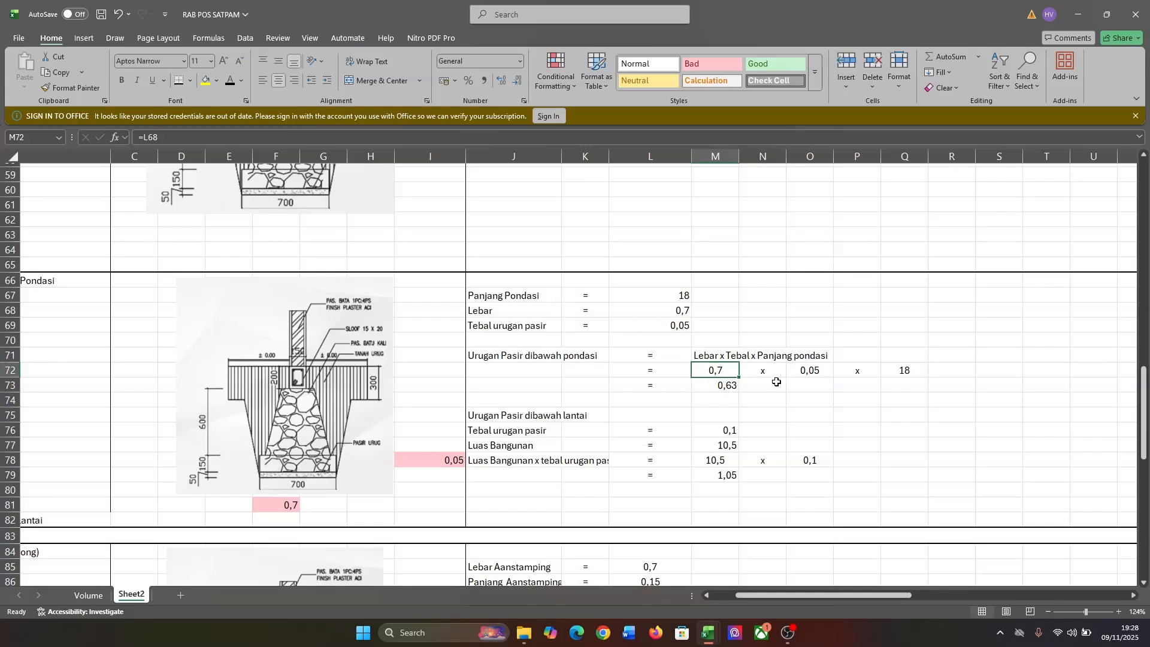
Check the foundation length reference in Q72 and examine the sand layer at the base of the foundation sketch
{"action": "left_click", "coordinate": [918, 374]}
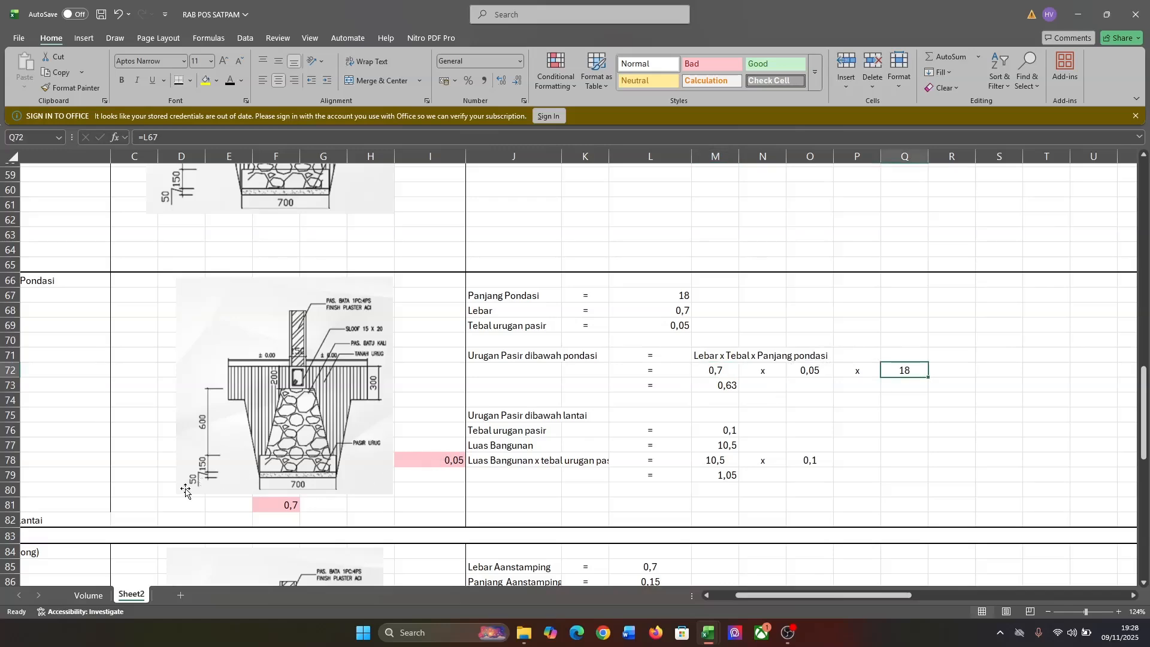
{"action": "scroll", "coordinate": [203, 494], "scroll_direction": "up", "scroll_amount": 10}
{"action": "scroll", "coordinate": [204, 495], "scroll_direction": "up", "scroll_amount": 4}
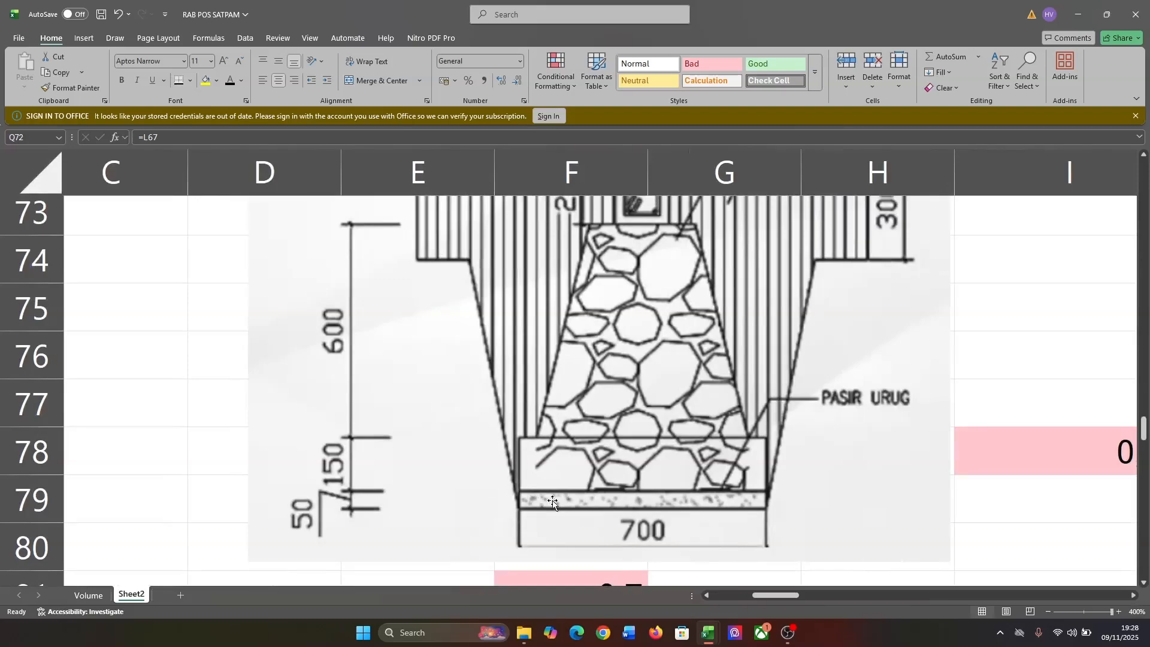
{"action": "scroll", "coordinate": [539, 502], "scroll_direction": "down", "scroll_amount": 15}
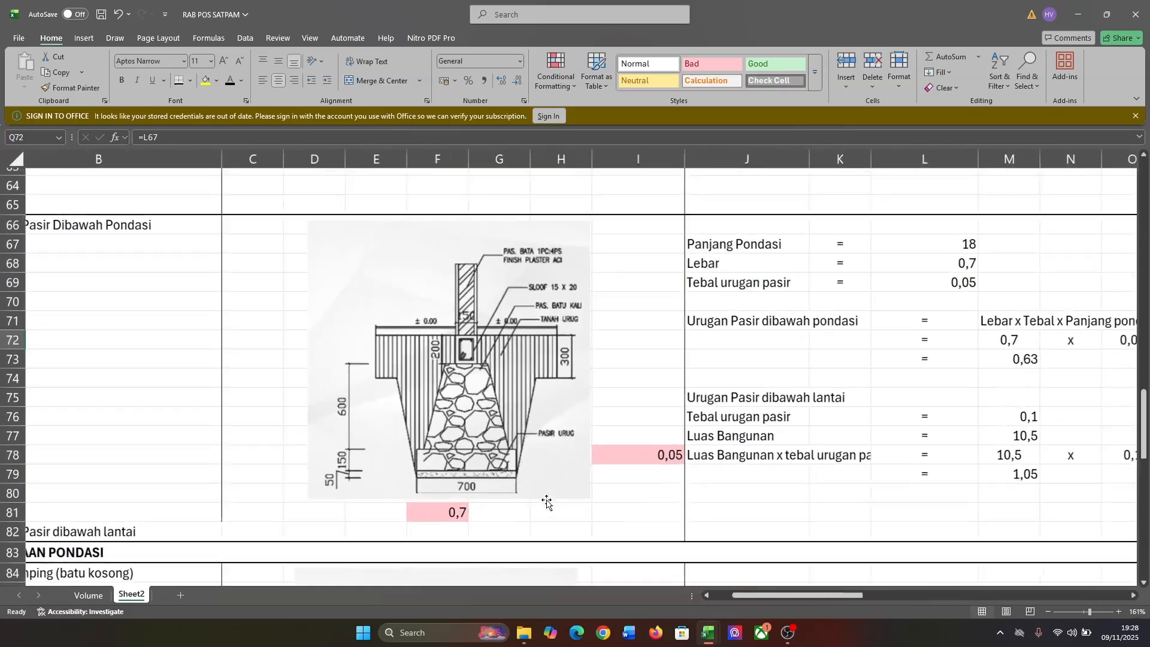
{"action": "scroll", "coordinate": [547, 502], "scroll_direction": "down", "scroll_amount": 4}
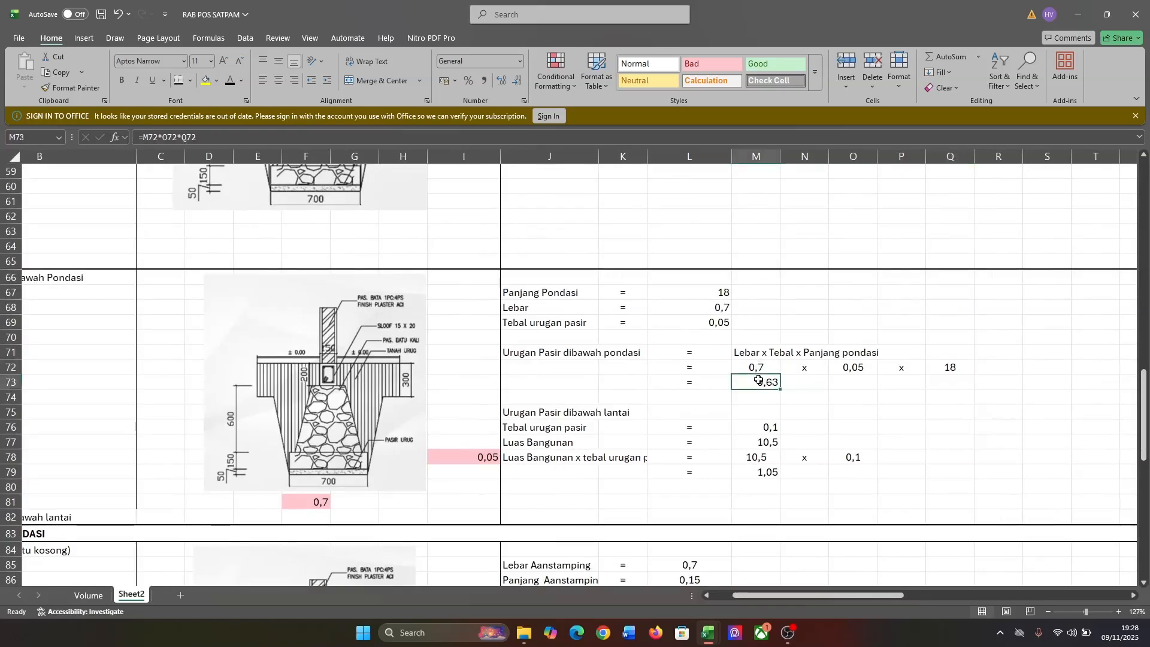
Inspect the M73 volume formula and the cells it multiplies for the sand fill under the foundation
{"action": "left_click", "coordinate": [346, 139]}
{"action": "scroll", "coordinate": [612, 352], "scroll_direction": "right", "scroll_amount": 9}
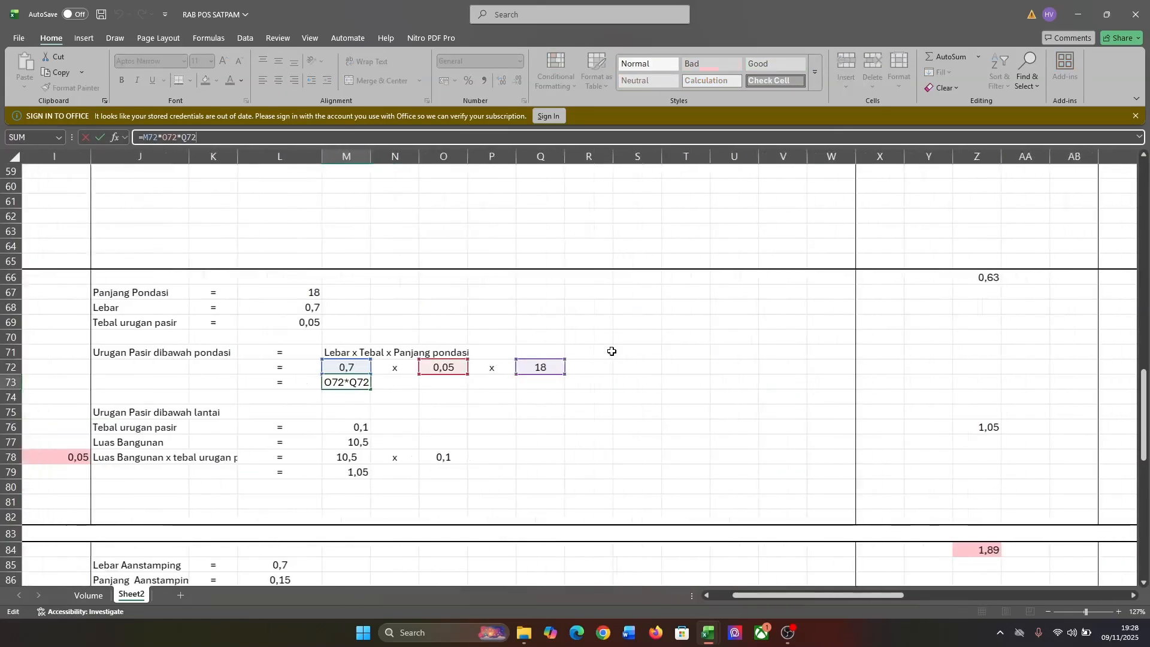
{"action": "scroll", "coordinate": [612, 352], "scroll_direction": "left", "scroll_amount": 5}
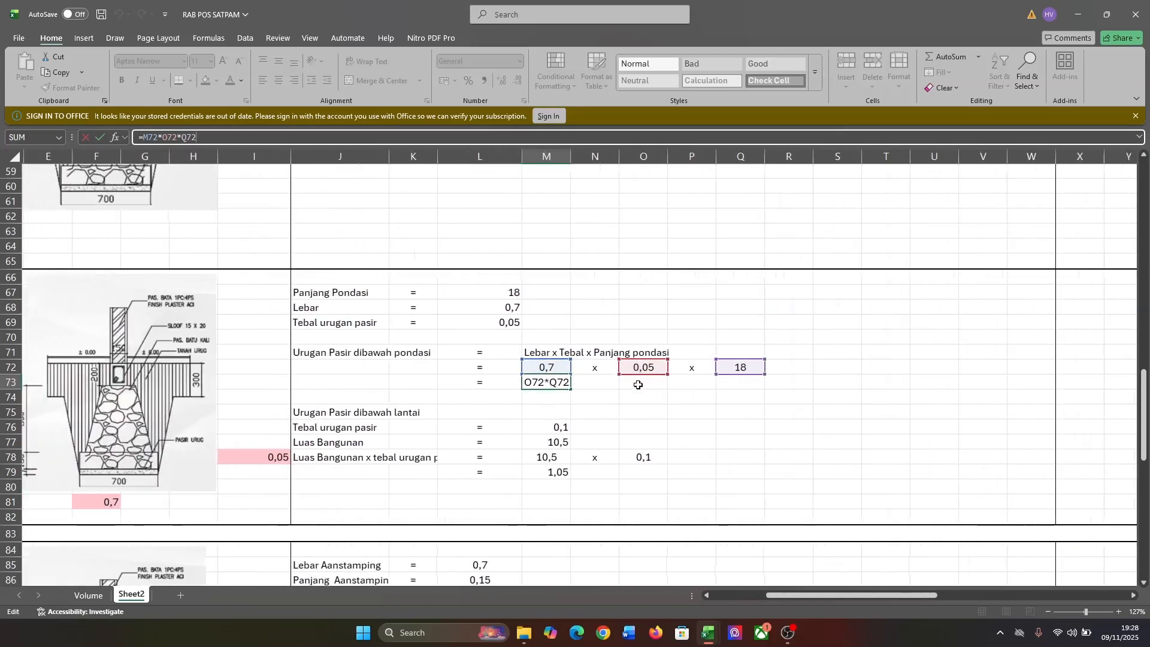
{"action": "left_click", "coordinate": [637, 384]}
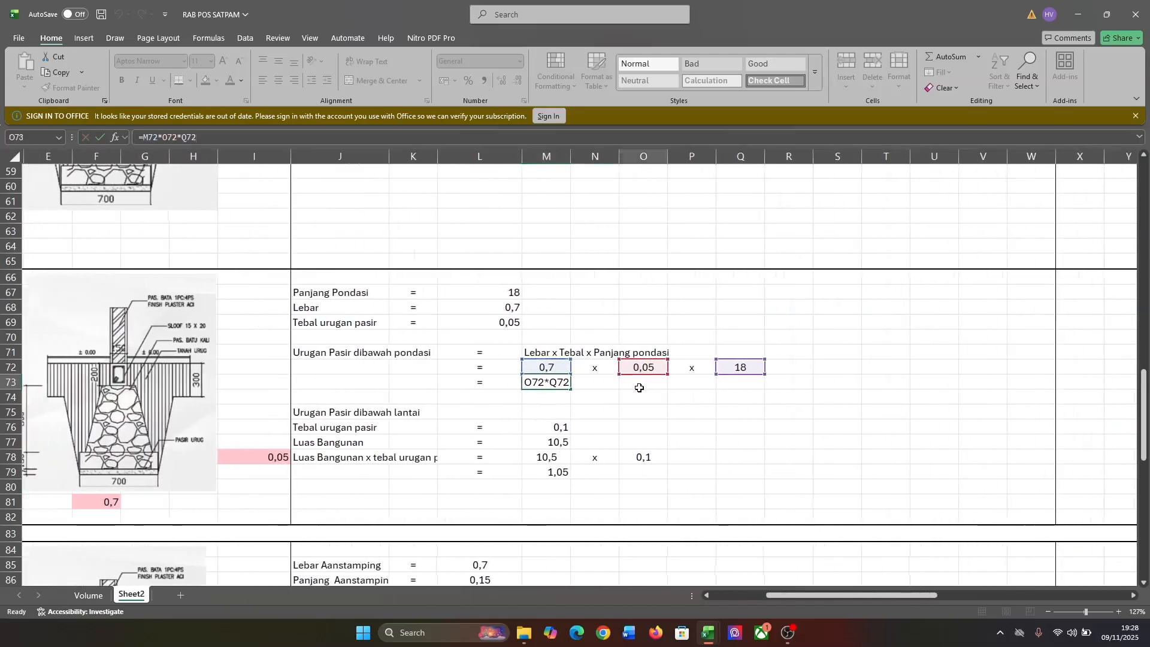
Re-enter the sand fill volume under the foundation in M73 as =M72*O72*Q72
{"action": "left_click", "coordinate": [552, 385]}
{"action": "type", "text": "="}
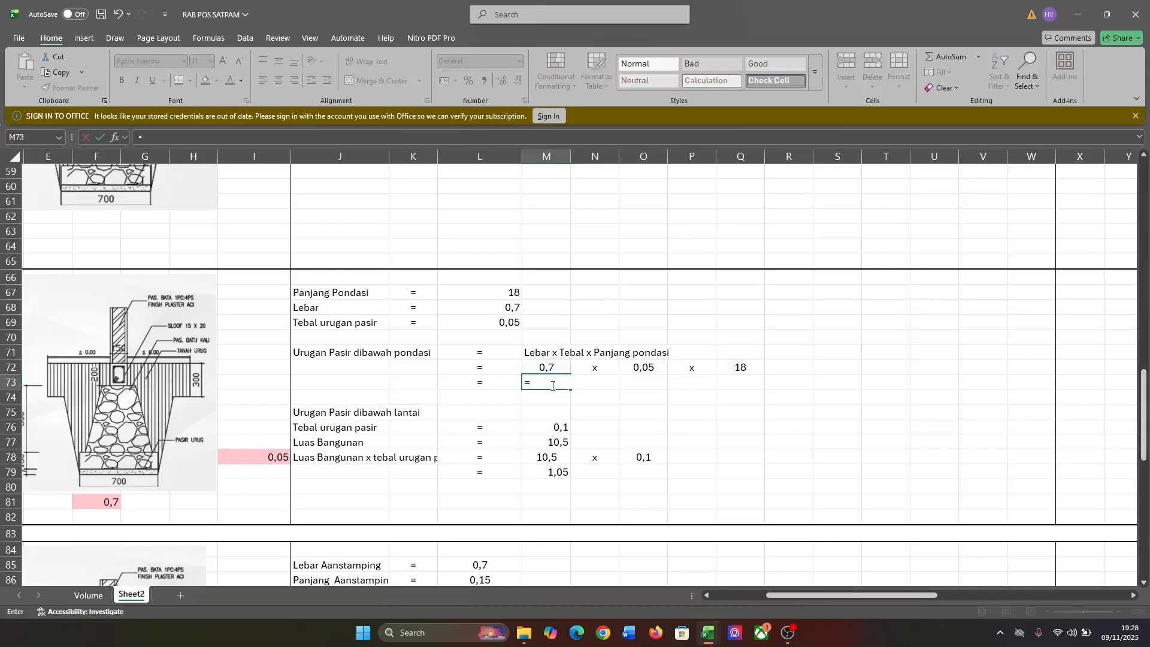
{"action": "left_click", "coordinate": [556, 369]}
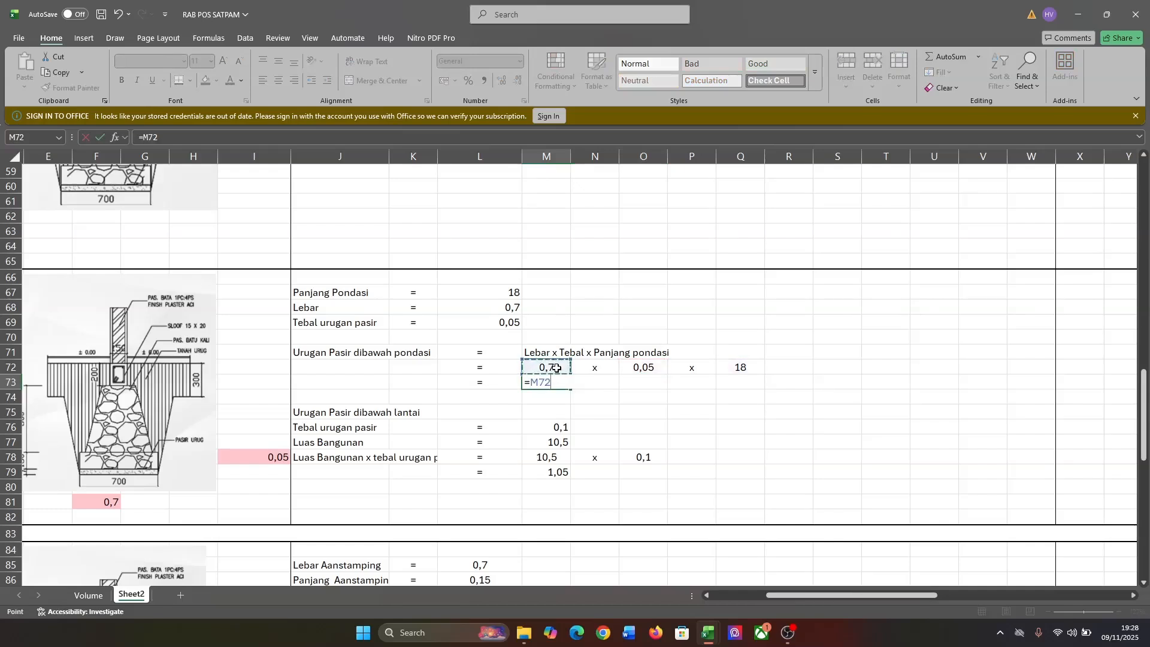
{"action": "type", "text": "*"}
{"action": "left_click", "coordinate": [658, 374]}
{"action": "type", "text": "*"}
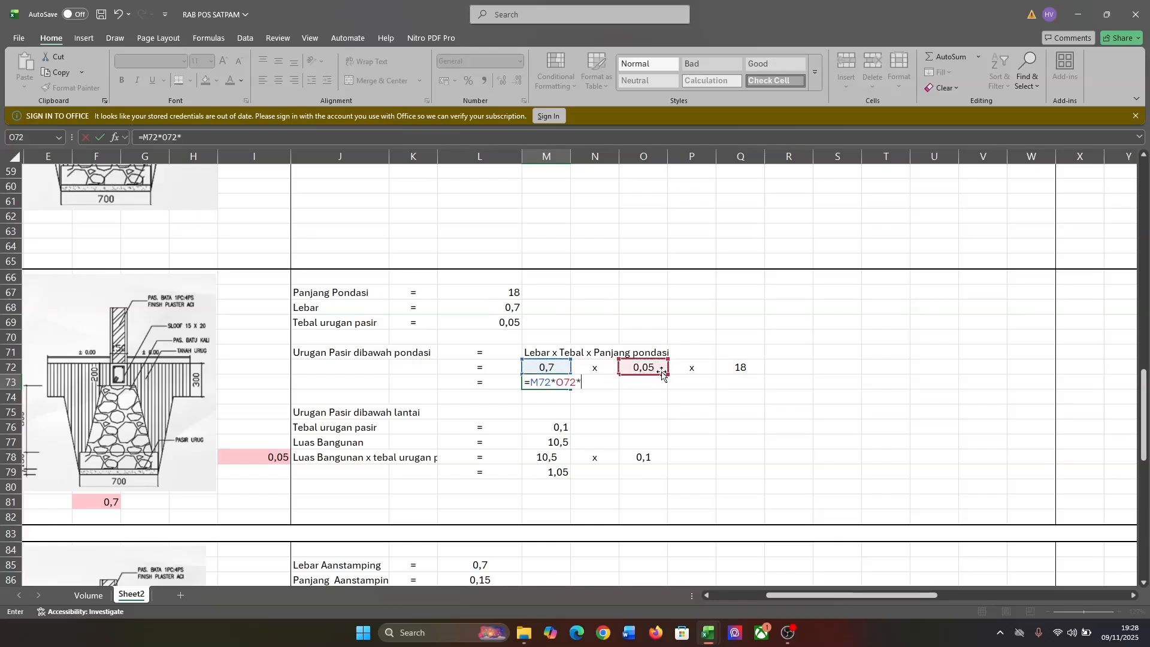
{"action": "left_click", "coordinate": [728, 368]}
{"action": "key", "text": "Return"}
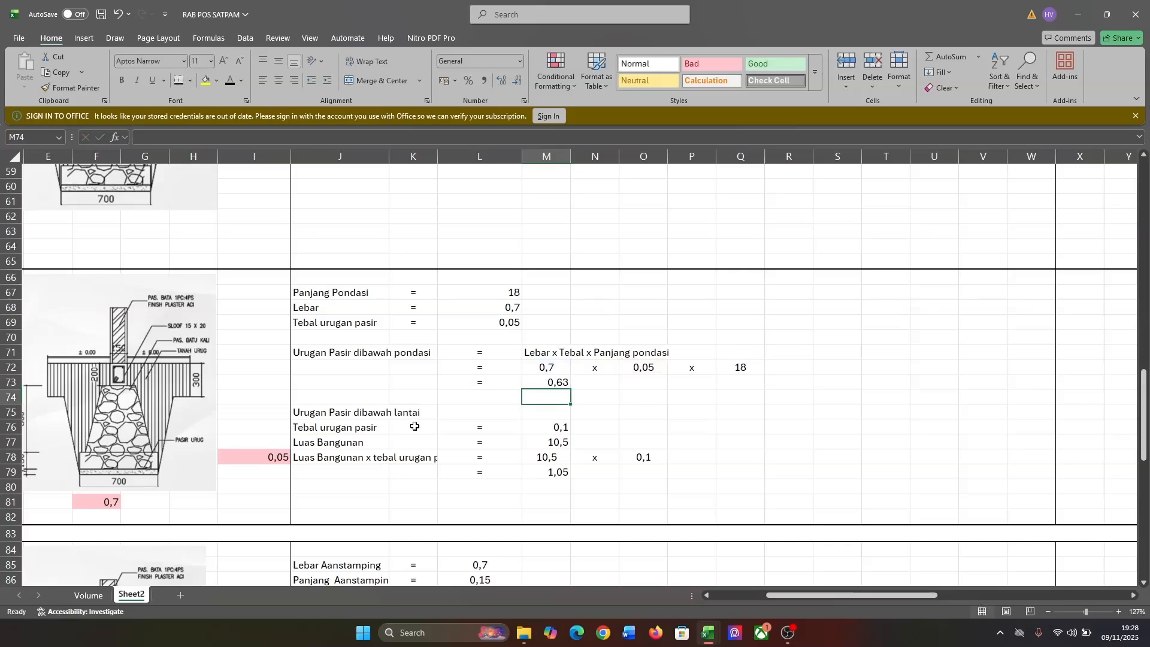
Review the Tebal urugan pasir value in M76 for the floor sand fill and trace Luas Bangunan in M77 to its source
{"action": "scroll", "coordinate": [415, 426], "scroll_direction": "left", "scroll_amount": 5}
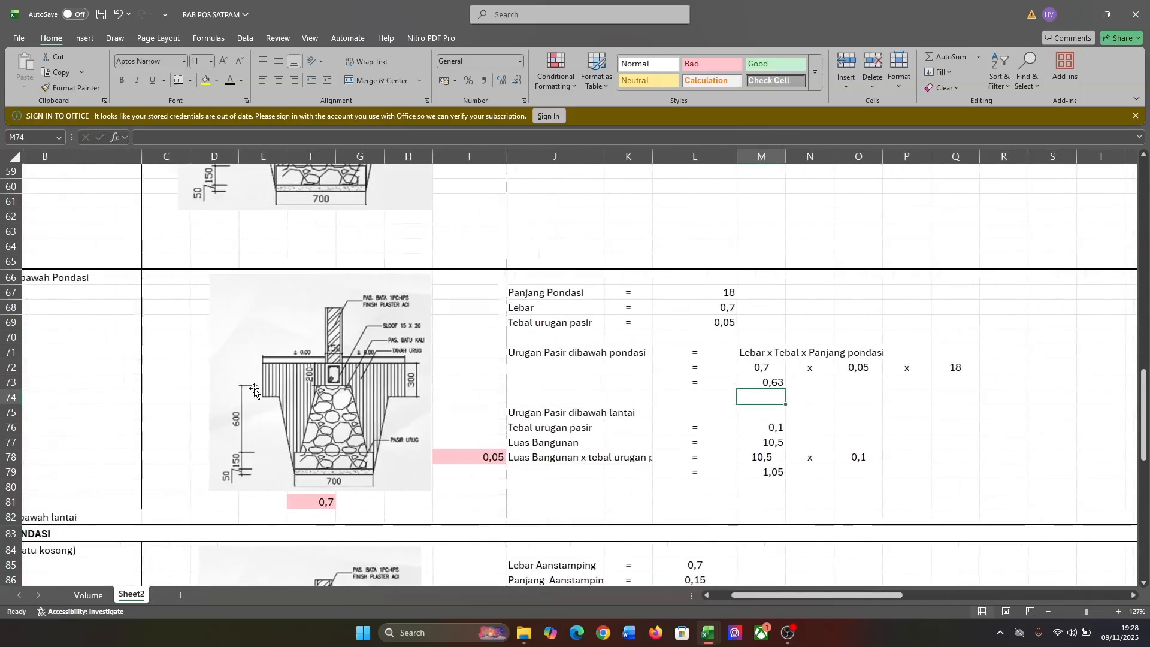
{"action": "scroll", "coordinate": [254, 390], "scroll_direction": "left", "scroll_amount": 3}
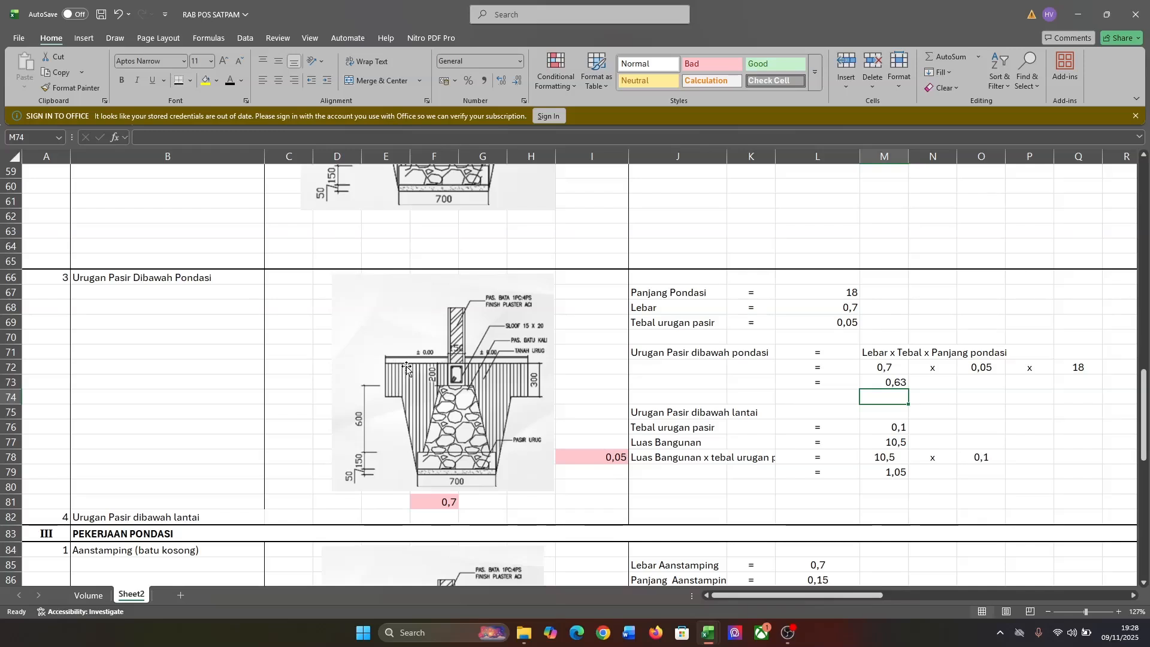
{"action": "scroll", "coordinate": [411, 368], "scroll_direction": "right", "scroll_amount": 3}
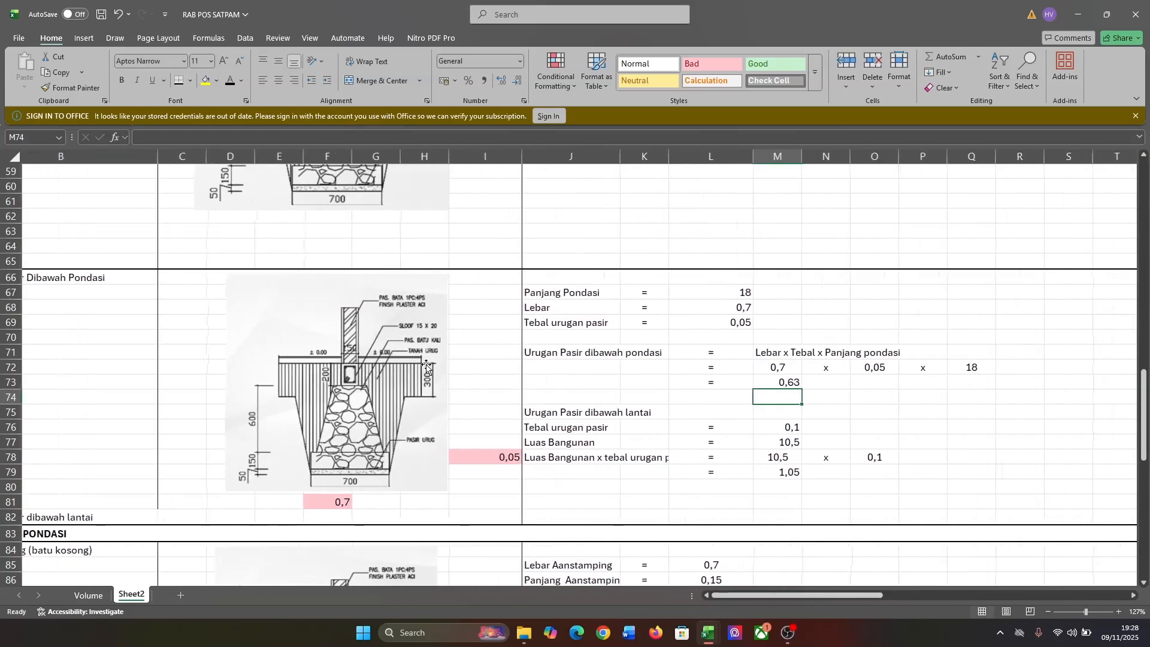
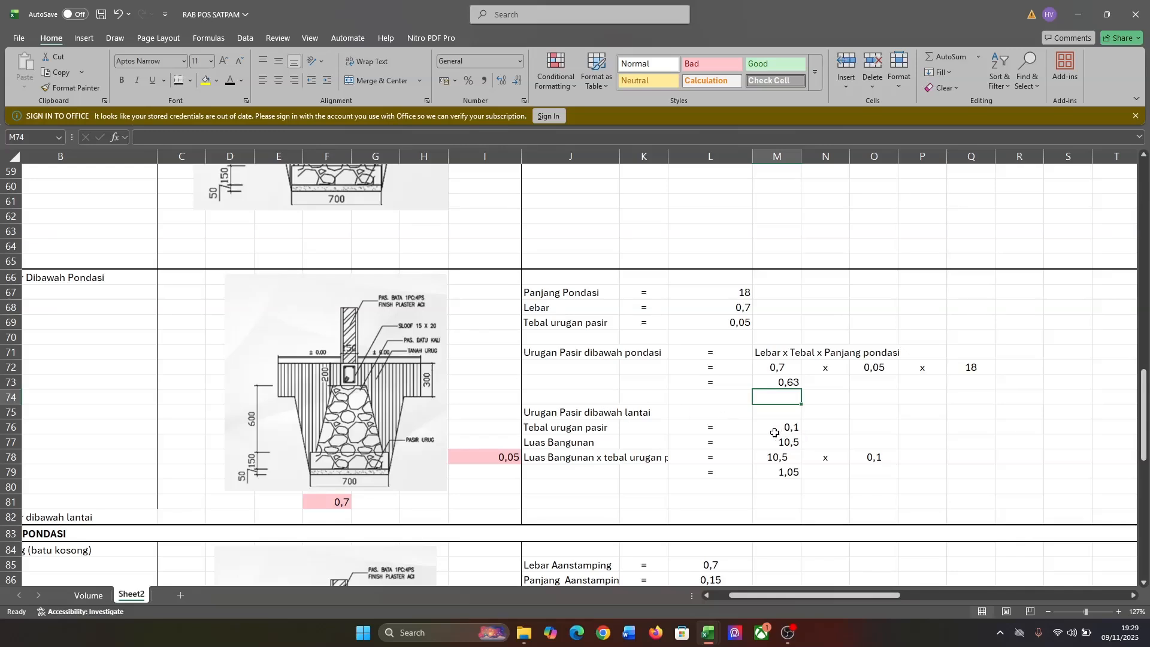
{"action": "left_click", "coordinate": [792, 427]}
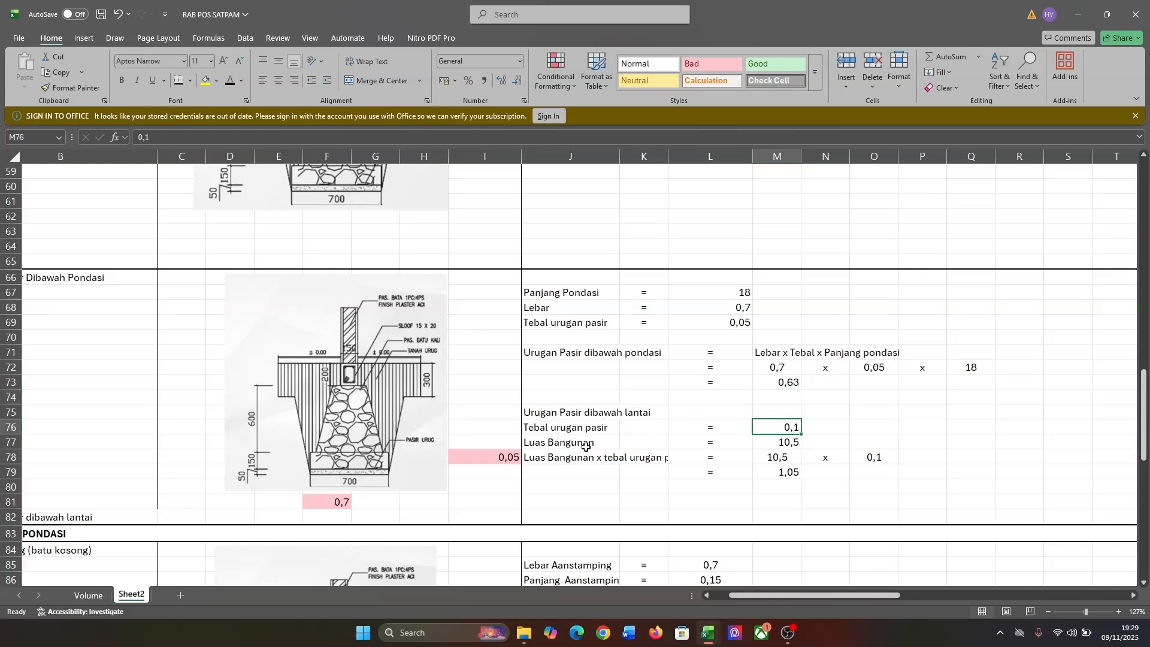
{"action": "left_click", "coordinate": [788, 443]}
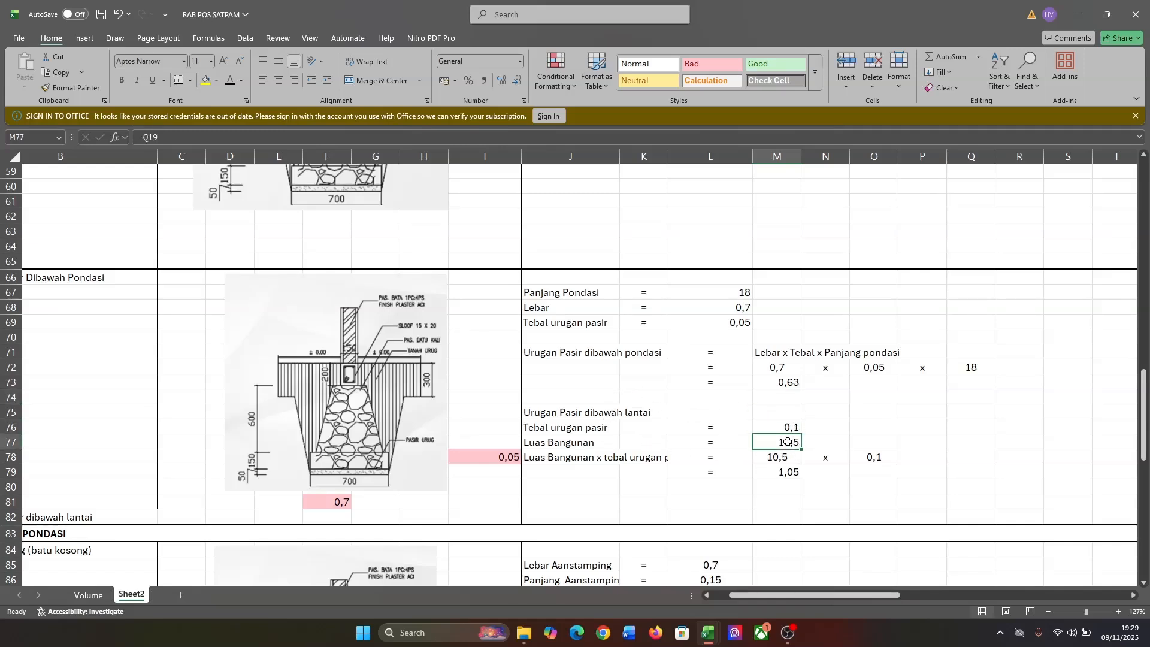
{"action": "scroll", "coordinate": [788, 443], "scroll_direction": "up", "scroll_amount": 18}
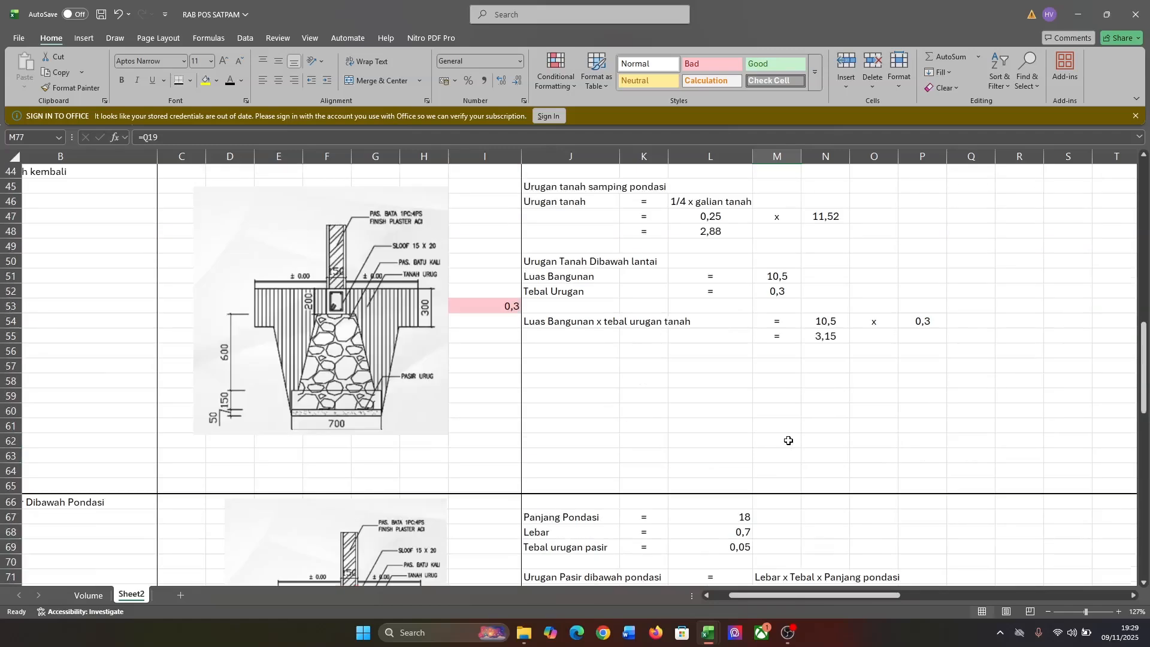
{"action": "scroll", "coordinate": [694, 427], "scroll_direction": "up", "scroll_amount": 2}
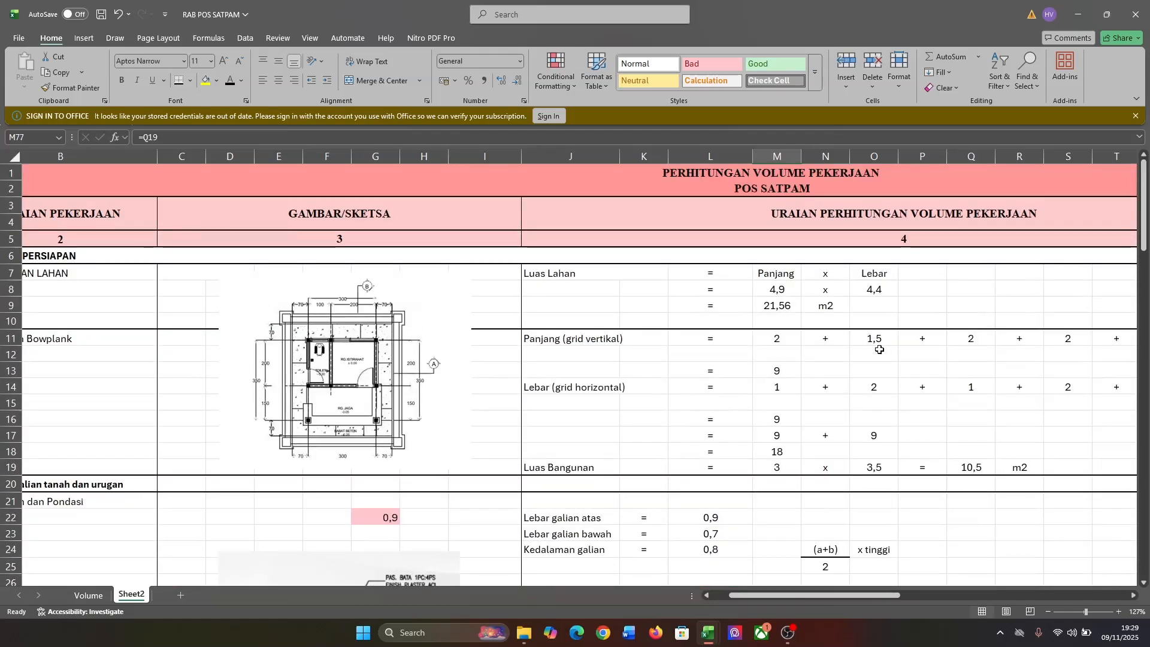
{"action": "scroll", "coordinate": [884, 458], "scroll_direction": "down", "scroll_amount": 20}
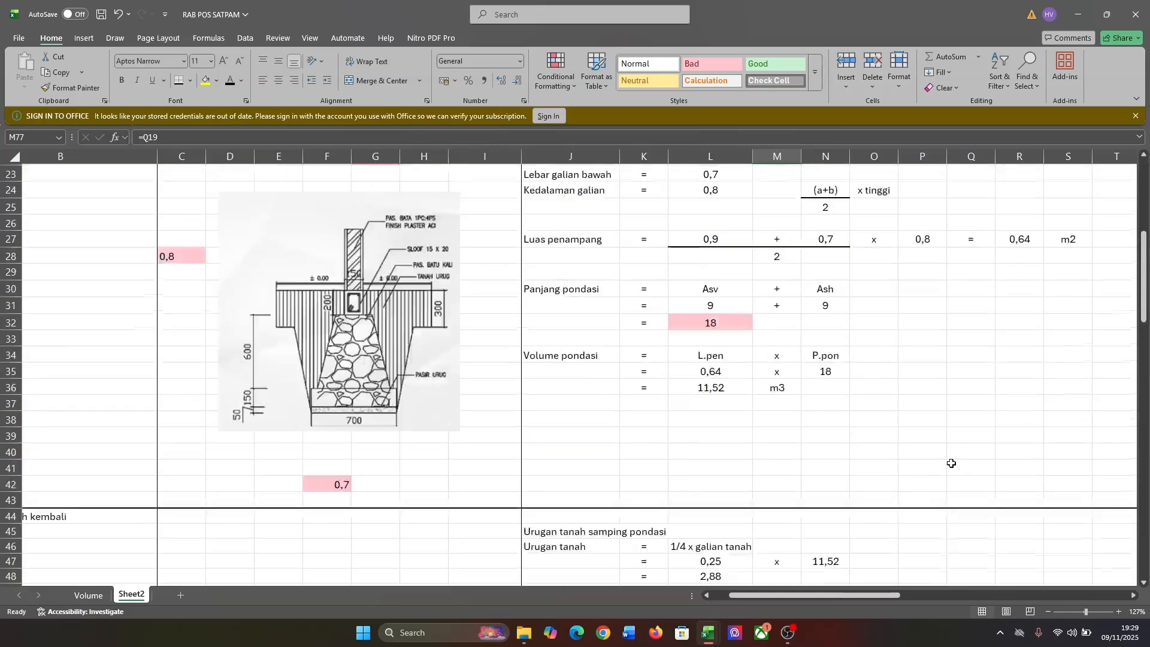
{"action": "type", "text": "="}
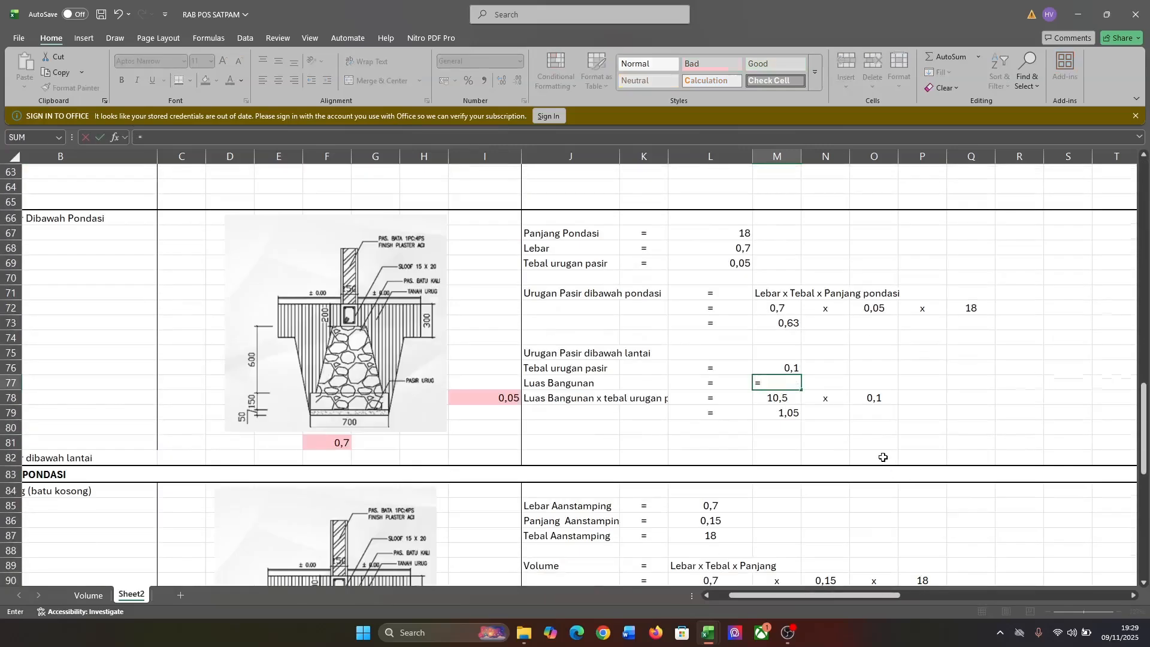
{"action": "scroll", "coordinate": [881, 437], "scroll_direction": "up", "scroll_amount": 4}
{"action": "scroll", "coordinate": [880, 437], "scroll_direction": "down", "scroll_amount": 2}
{"action": "left_click", "coordinate": [888, 442]}
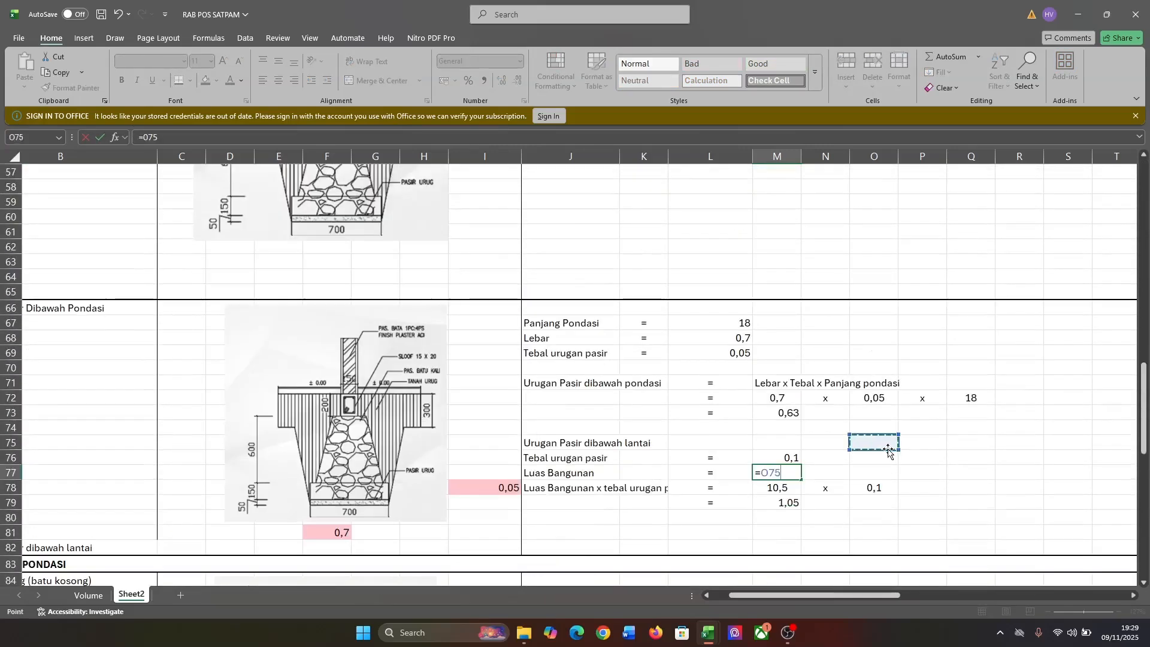
{"action": "key", "text": "Escape"}
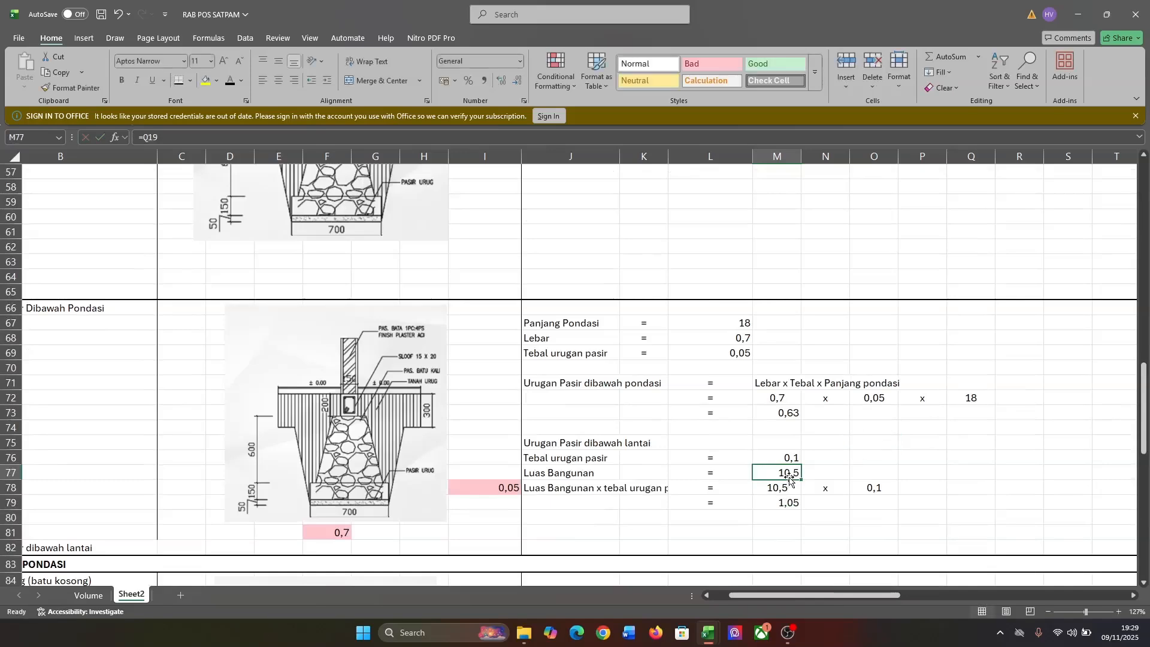
Re-enter the Luas Bangunan value in M77 as =Q19
{"action": "type", "text": "="}
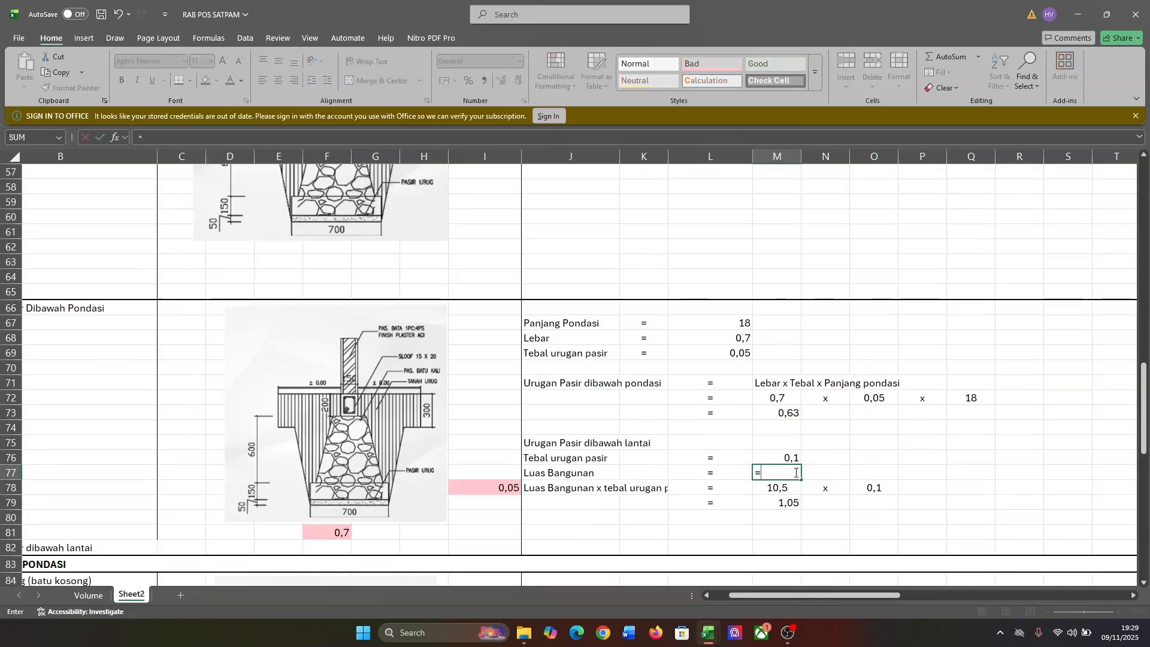
{"action": "scroll", "coordinate": [796, 473], "scroll_direction": "up", "scroll_amount": 18}
{"action": "left_click", "coordinate": [971, 468]}
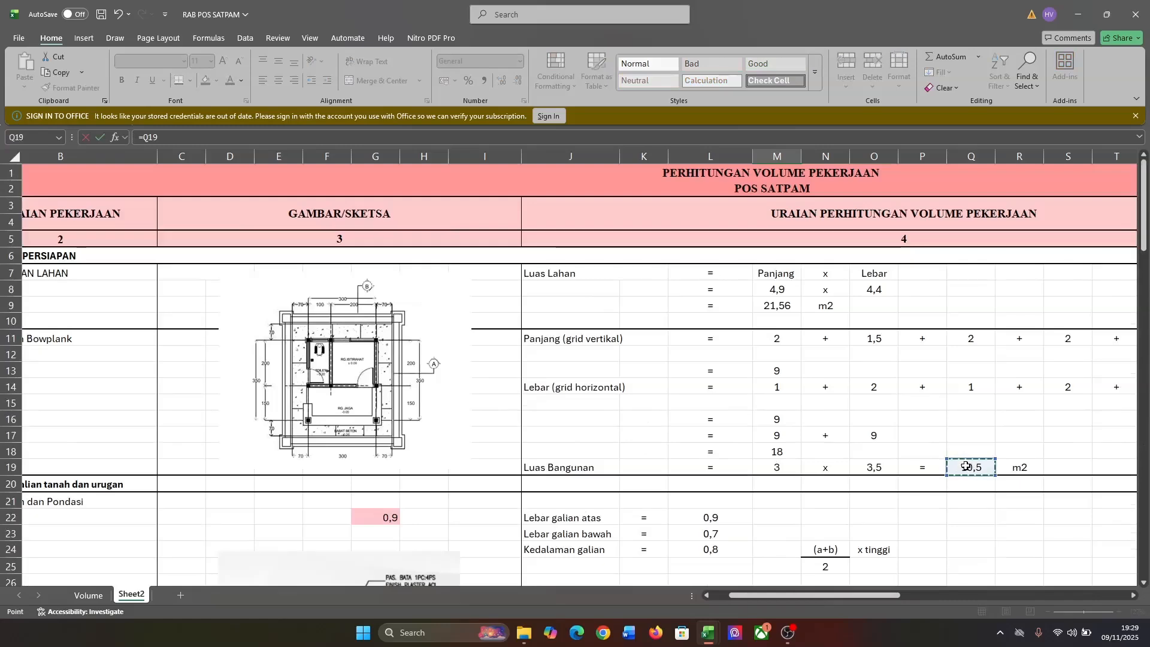
{"action": "scroll", "coordinate": [959, 467], "scroll_direction": "down", "scroll_amount": 20}
{"action": "key", "text": "Return"}
Widen column K to fit the full "Luas Bangunan x tebal urugan pasir" label in row 78
{"action": "left_click", "coordinate": [867, 471]}
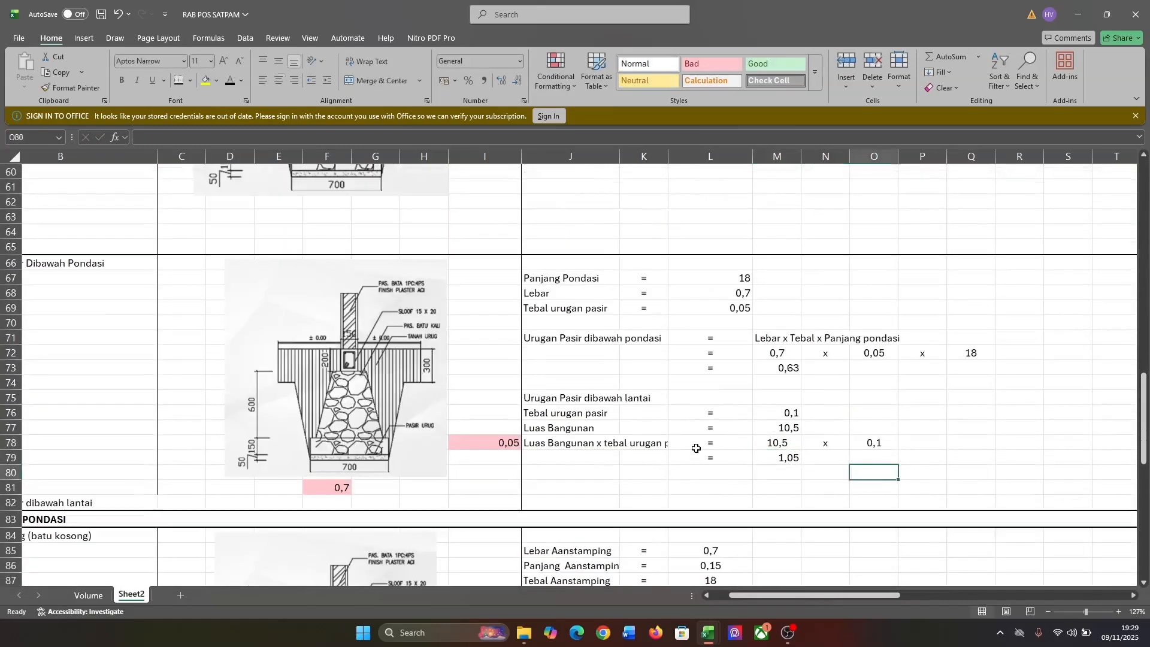
{"action": "left_click", "coordinate": [584, 444]}
{"action": "left_click_drag", "start_coordinate": [669, 158], "coordinate": [735, 160]}
Check the area and thickness references in M78 and O78 and the volume formula in M79 for the floor sand fill
{"action": "left_click", "coordinate": [865, 443]}
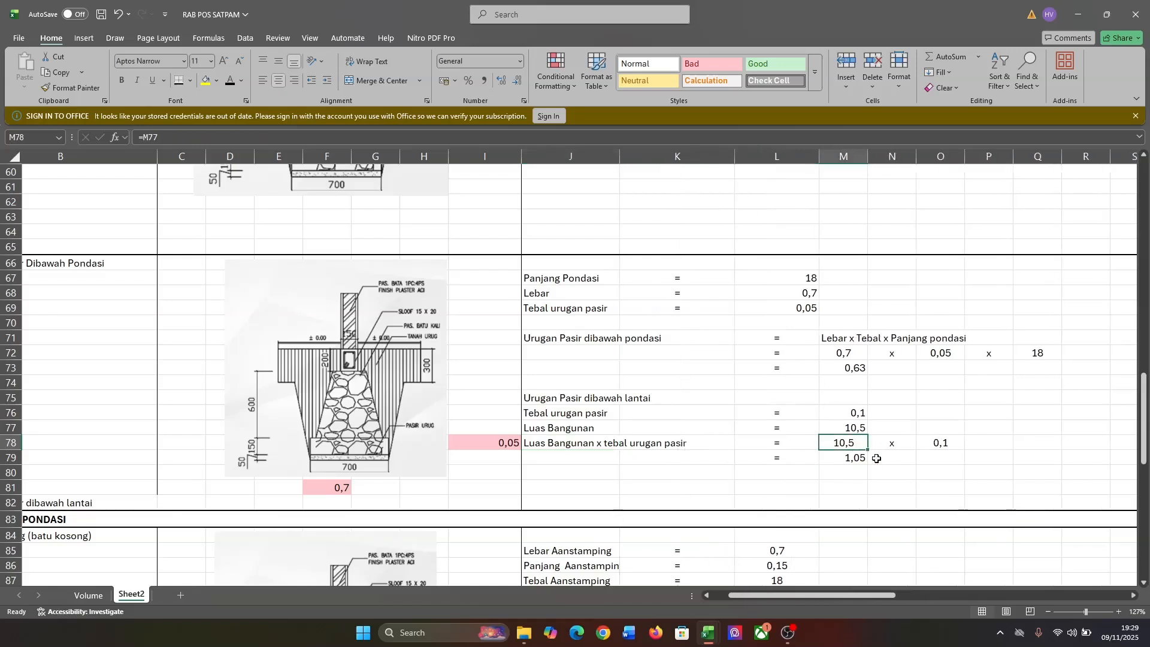
{"action": "left_click", "coordinate": [902, 446]}
{"action": "left_click", "coordinate": [940, 442]}
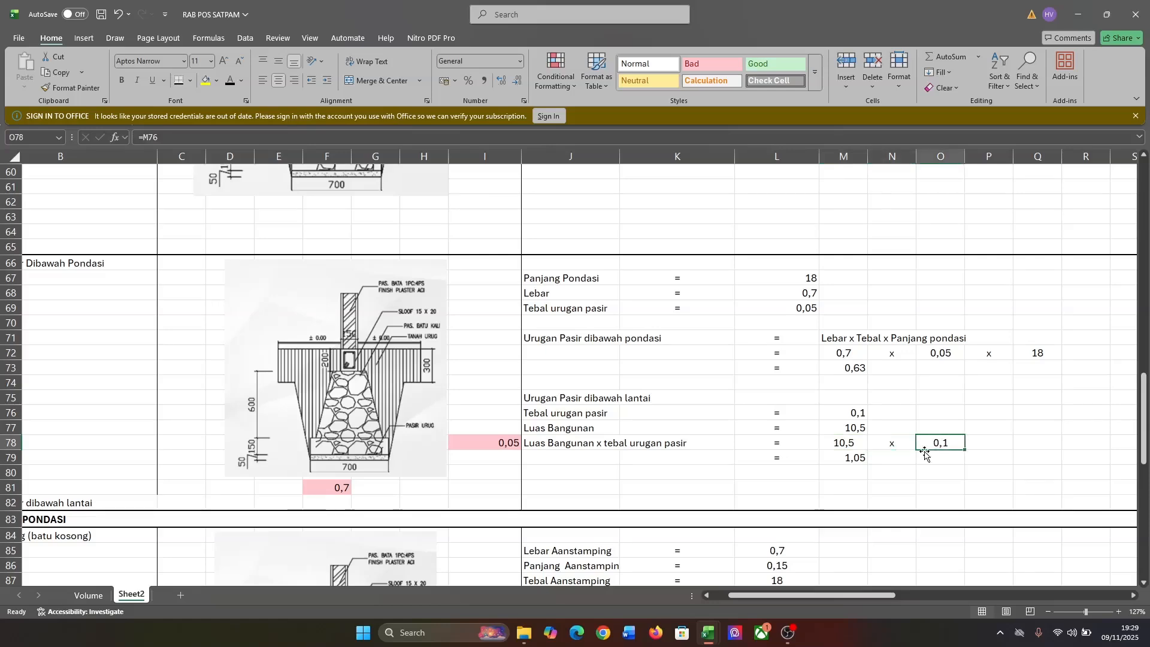
{"action": "left_click", "coordinate": [833, 456]}
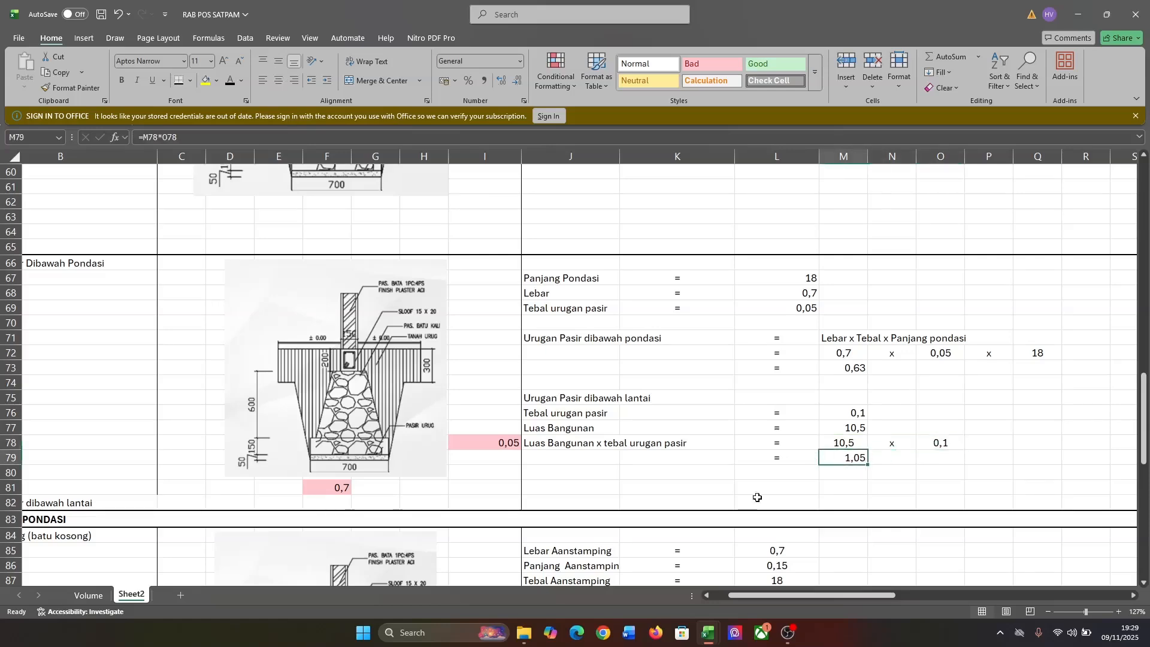
Add a bottom border to J74:V74 to separate the foundation sand fill calculation from the floor sand fill calculation
{"action": "scroll", "coordinate": [824, 460], "scroll_direction": "right", "scroll_amount": 6}
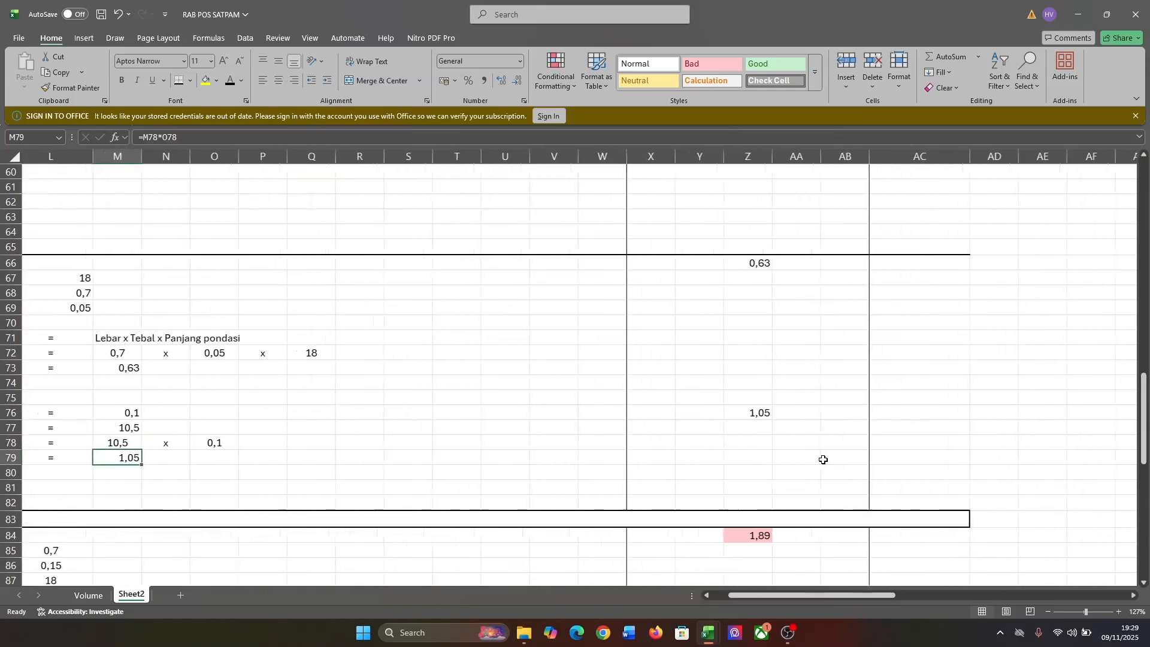
{"action": "scroll", "coordinate": [824, 460], "scroll_direction": "left", "scroll_amount": 8}
{"action": "scroll", "coordinate": [824, 460], "scroll_direction": "up", "scroll_amount": 6}
{"action": "scroll", "coordinate": [824, 459], "scroll_direction": "right", "scroll_amount": 4}
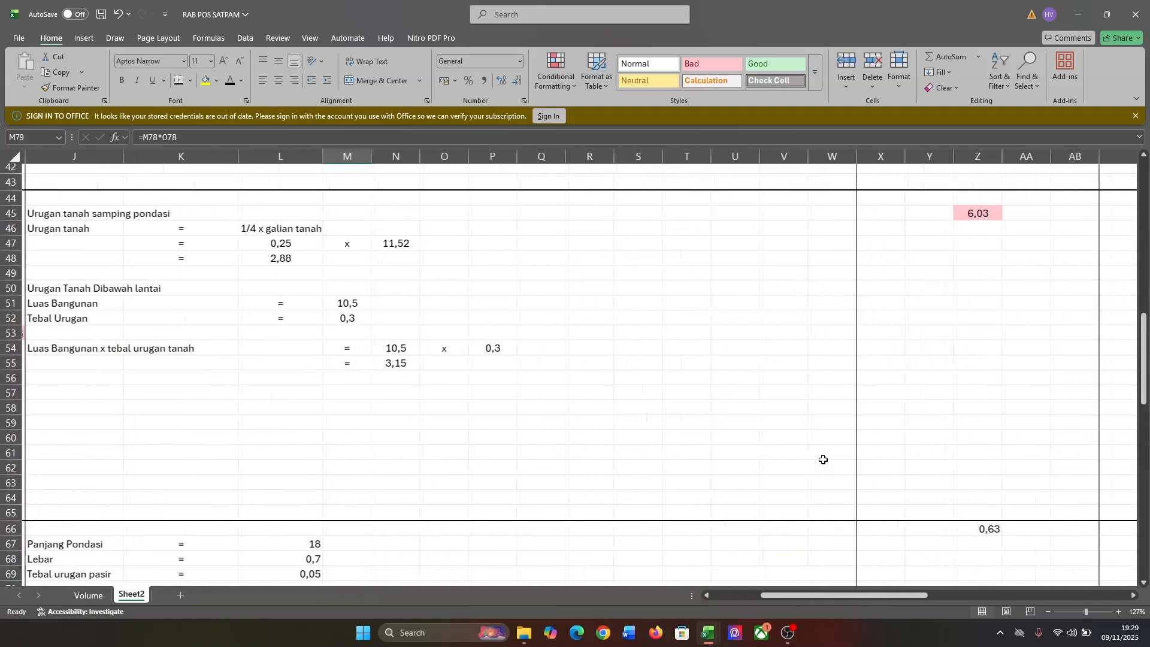
{"action": "scroll", "coordinate": [319, 481], "scroll_direction": "down", "scroll_amount": 7}
{"action": "scroll", "coordinate": [319, 481], "scroll_direction": "left", "scroll_amount": 4}
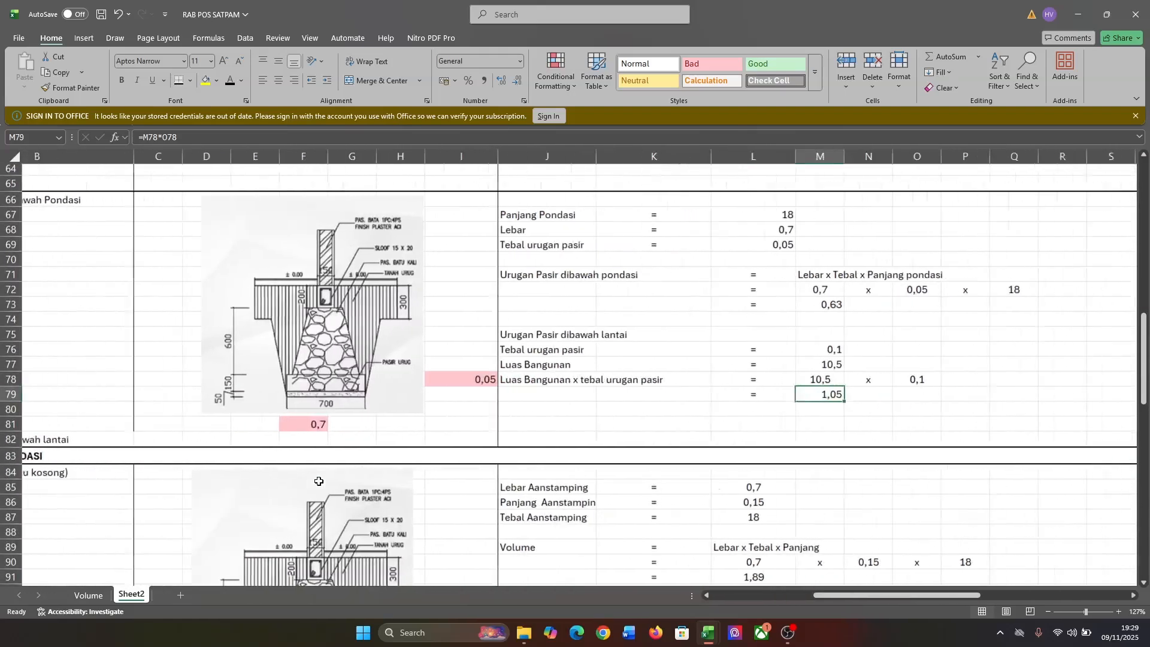
{"action": "left_click_drag", "start_coordinate": [360, 308], "coordinate": [599, 348]}
{"action": "left_click", "coordinate": [480, 323]}
{"action": "left_click_drag", "start_coordinate": [384, 321], "coordinate": [1018, 322]}
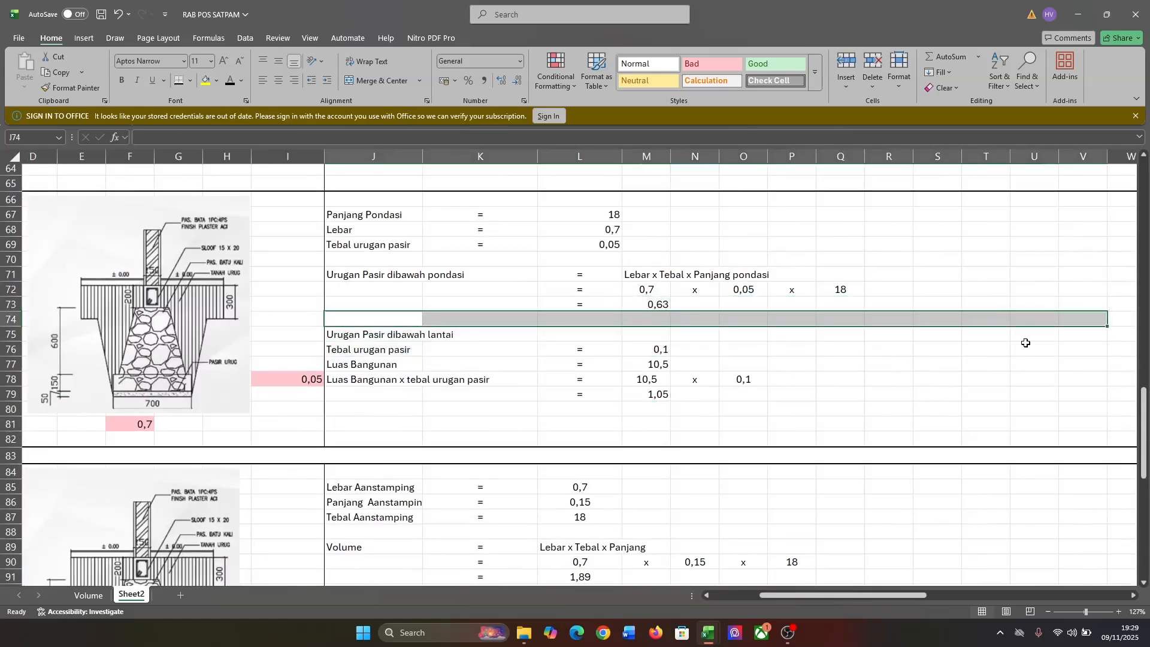
{"action": "scroll", "coordinate": [1025, 342], "scroll_direction": "left", "scroll_amount": 3}
{"action": "scroll", "coordinate": [1026, 342], "scroll_direction": "right", "scroll_amount": 5}
{"action": "left_click", "coordinate": [179, 80]}
{"action": "left_click", "coordinate": [758, 423]}
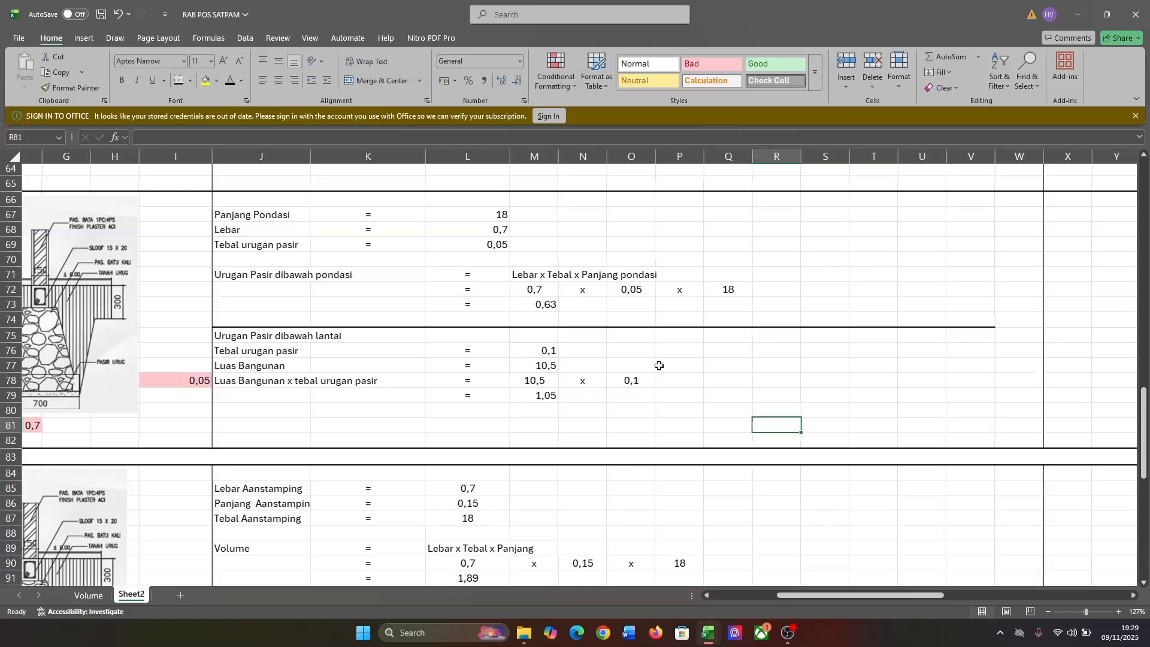
Examine the Aanstamping (batu kosong) foundation section drawing and the dimension labels starting at Lebar Aanstamping in J85
{"action": "scroll", "coordinate": [659, 365], "scroll_direction": "left", "scroll_amount": 6}
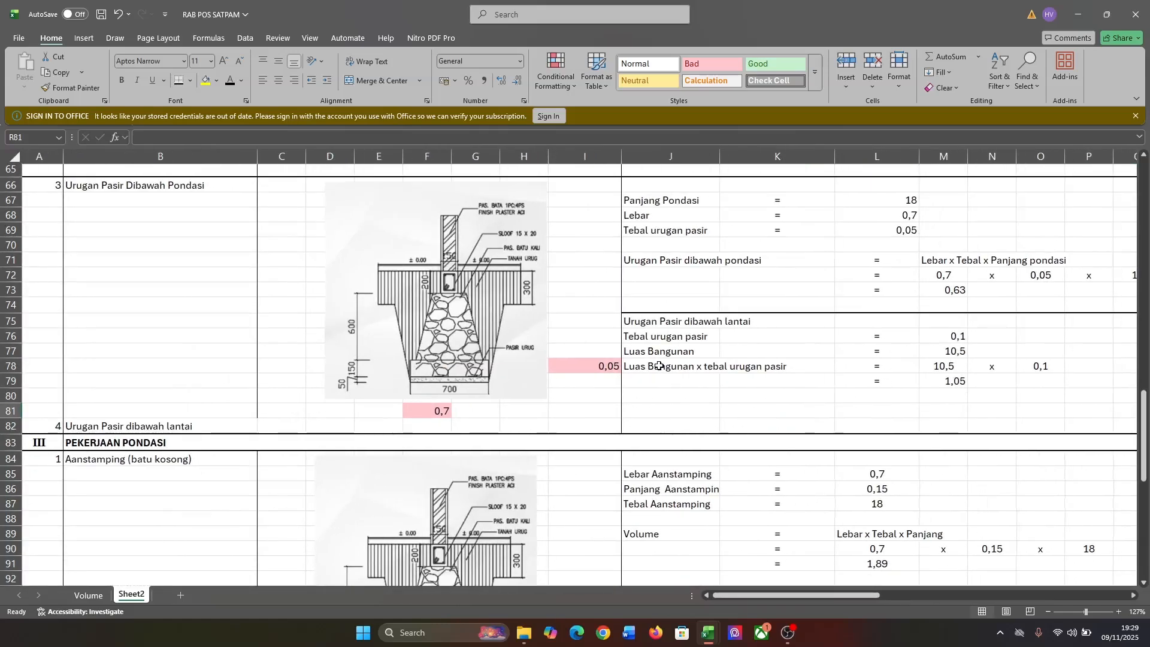
{"action": "scroll", "coordinate": [321, 353], "scroll_direction": "down", "scroll_amount": 2, "text": "ctrl"}
{"action": "scroll", "coordinate": [322, 354], "scroll_direction": "up", "scroll_amount": 10}
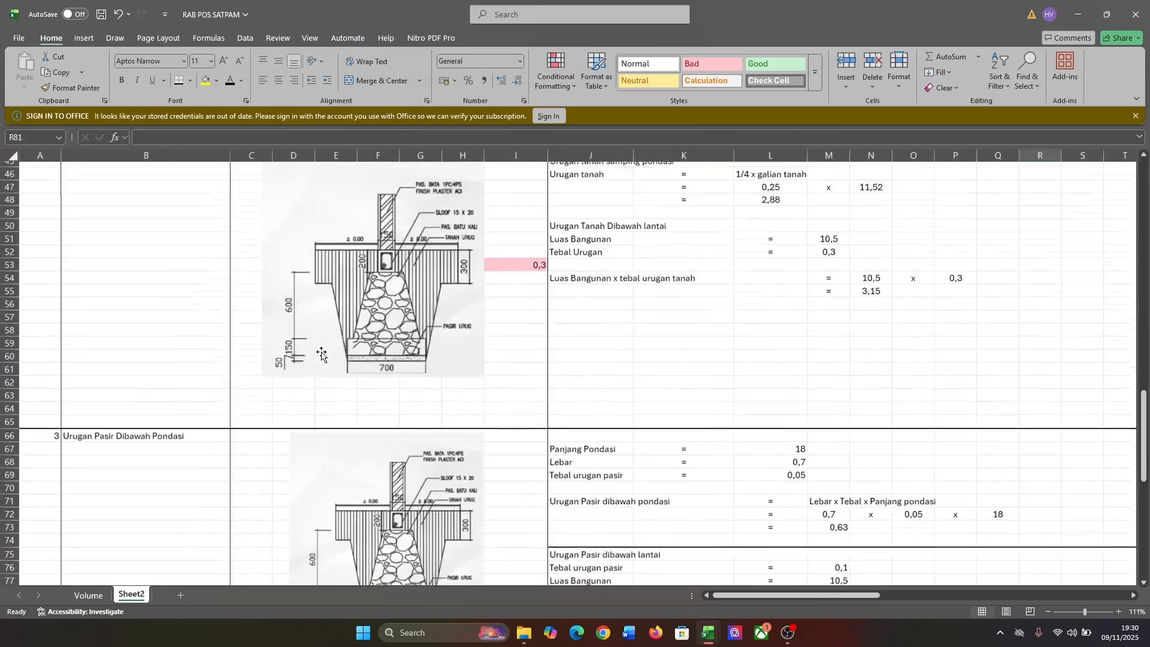
{"action": "scroll", "coordinate": [322, 353], "scroll_direction": "up", "scroll_amount": 9}
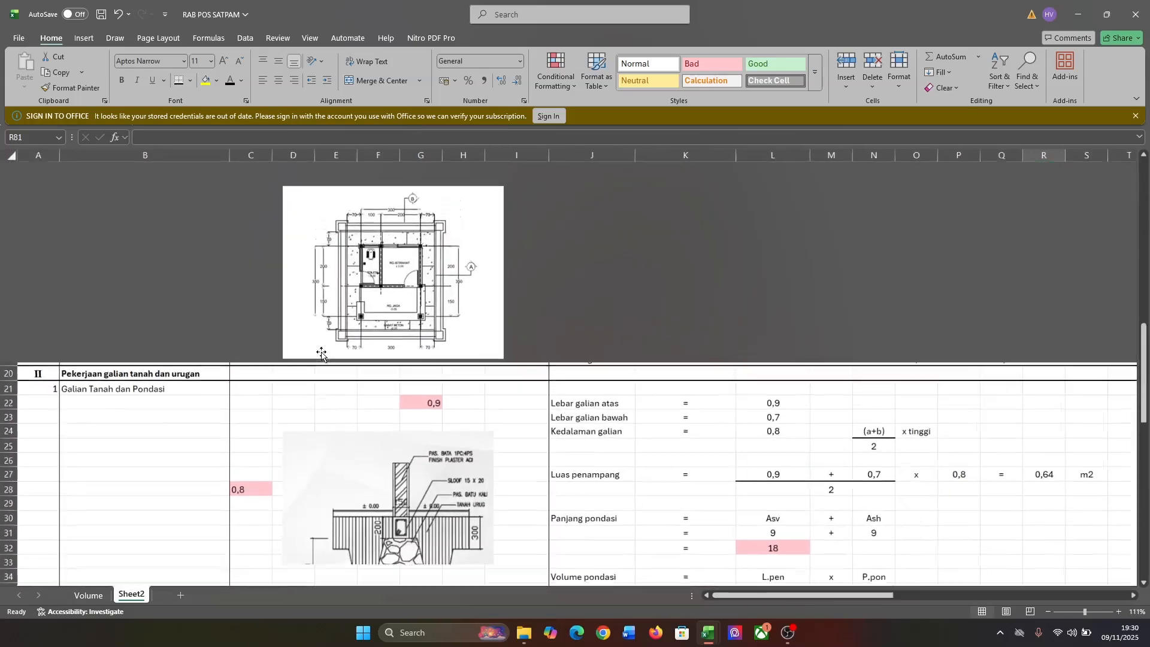
{"action": "scroll", "coordinate": [321, 353], "scroll_direction": "down", "scroll_amount": 20}
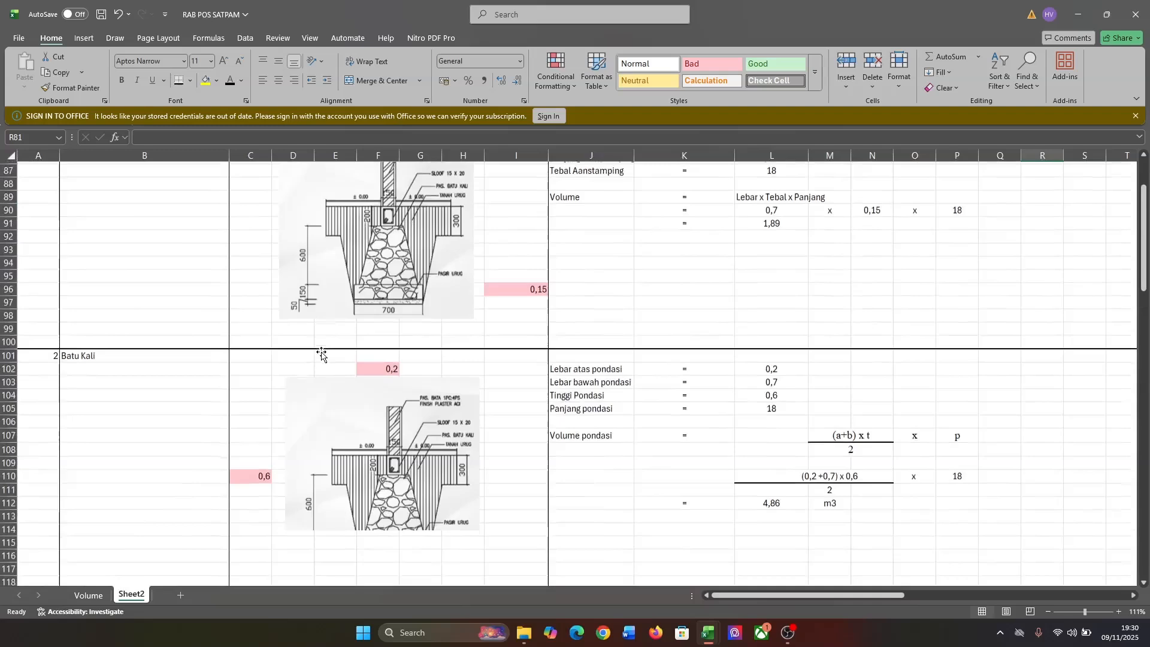
{"action": "scroll", "coordinate": [321, 354], "scroll_direction": "up", "scroll_amount": 11}
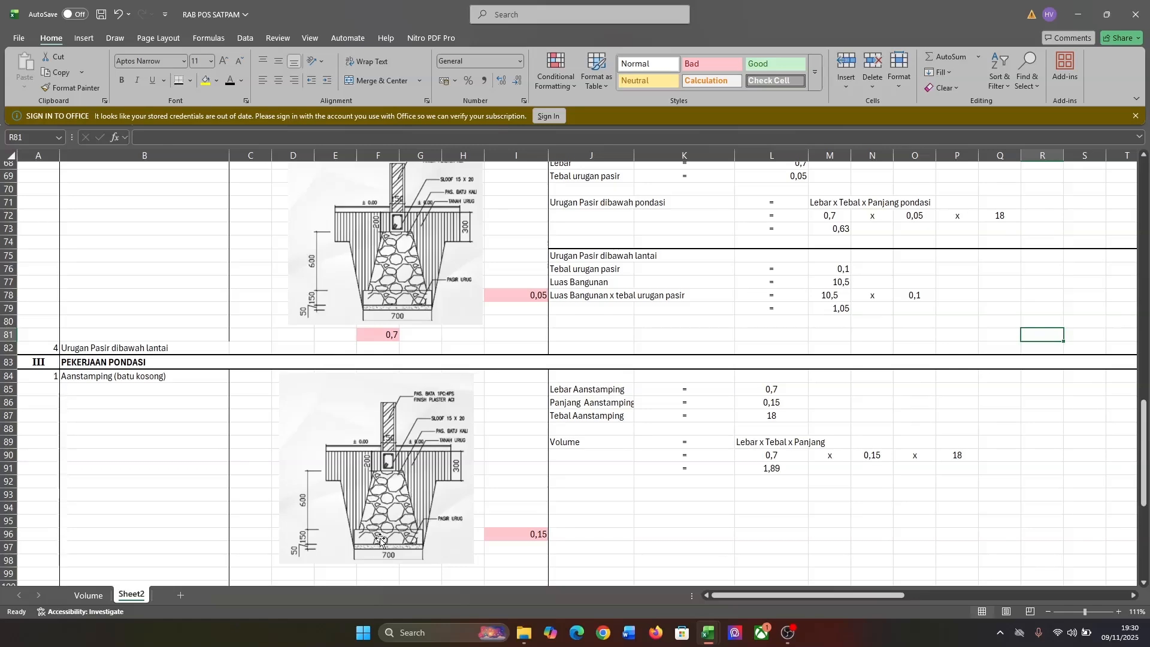
{"action": "scroll", "coordinate": [378, 540], "scroll_direction": "right", "scroll_amount": 1}
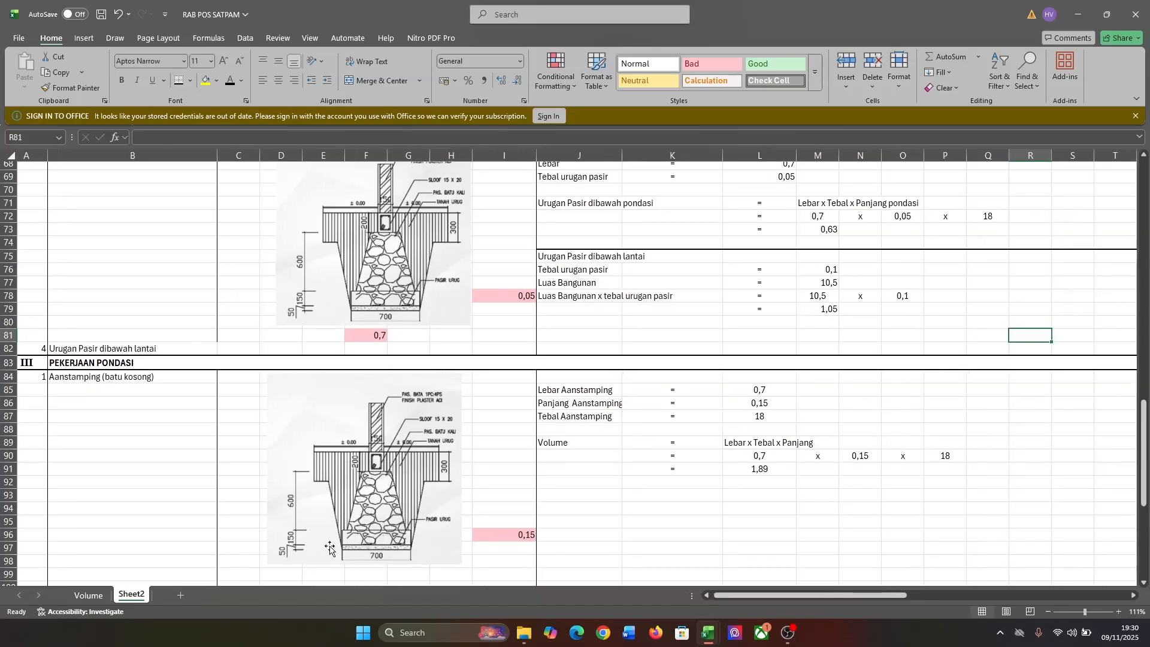
{"action": "scroll", "coordinate": [332, 547], "scroll_direction": "up", "scroll_amount": 7}
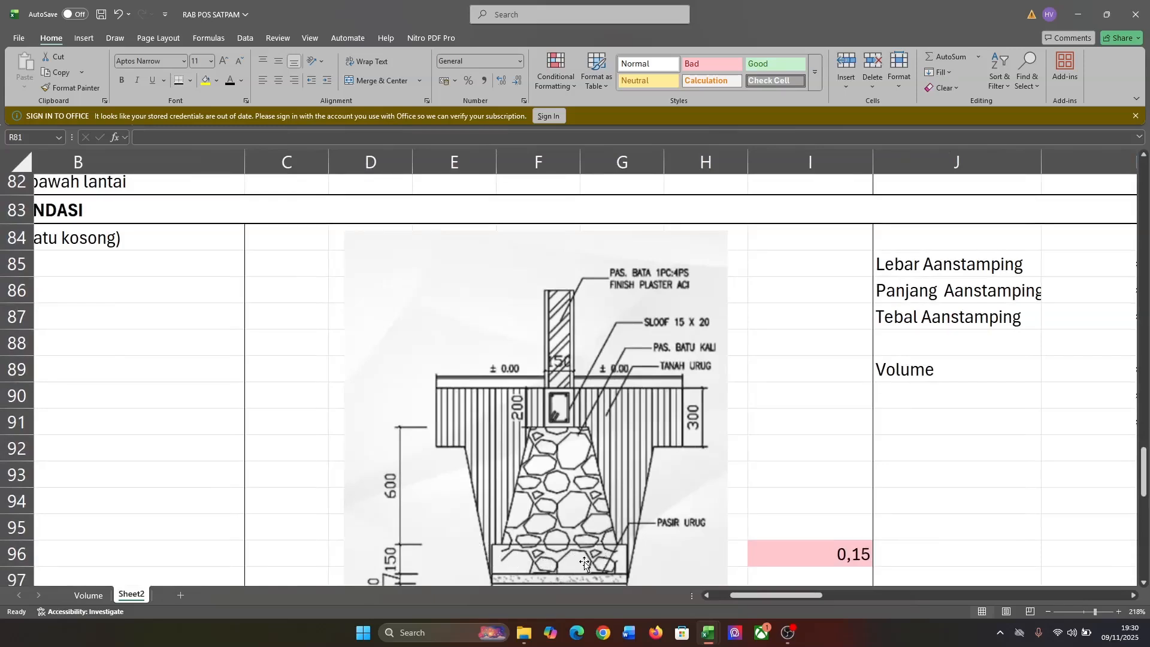
{"action": "scroll", "coordinate": [340, 380], "scroll_direction": "down", "scroll_amount": 6}
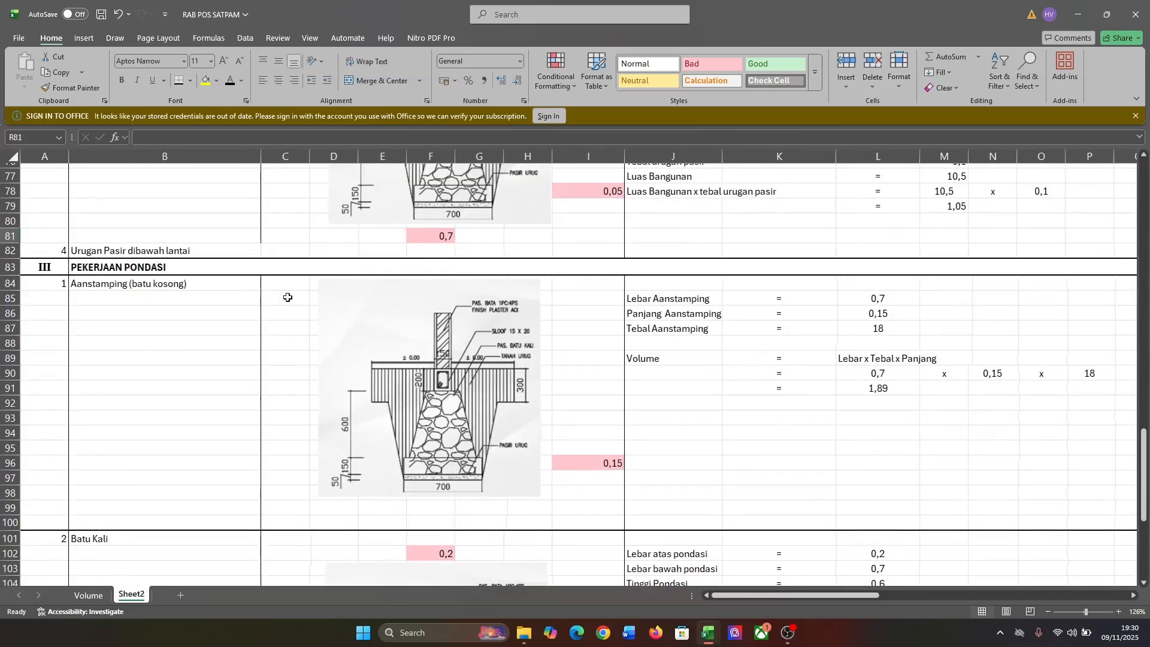
{"action": "left_click", "coordinate": [659, 300]}
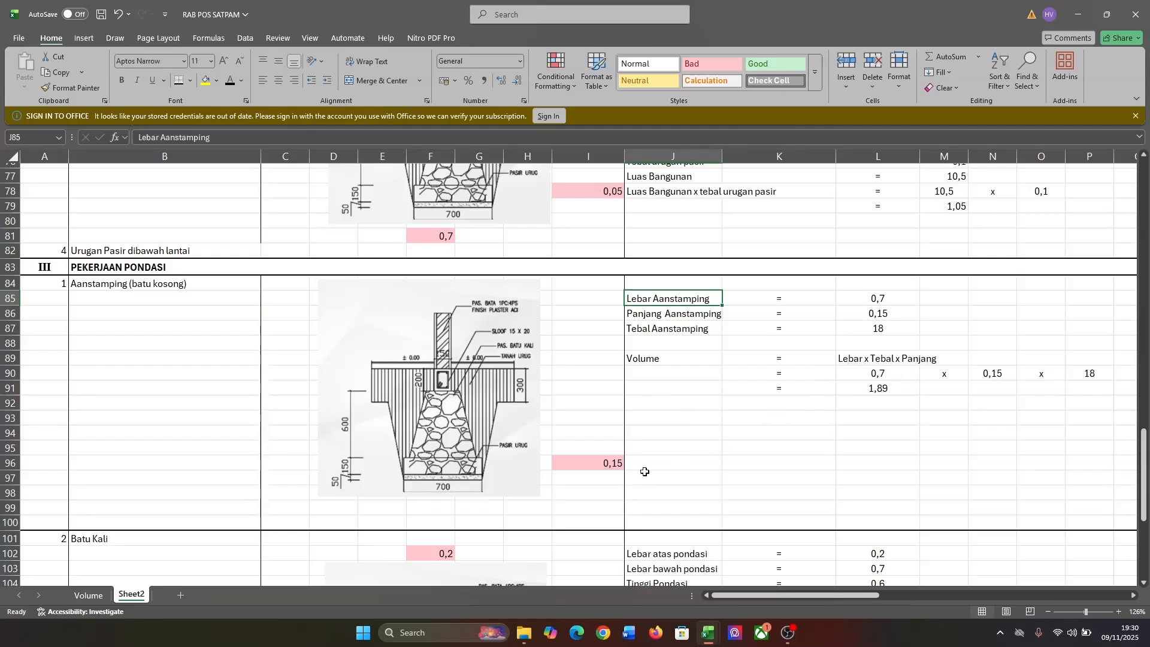
Enter 0,7 in F99 below the Aanstamping drawing and apply the Bad cell style to it
{"action": "left_click", "coordinate": [444, 495]}
{"action": "left_click", "coordinate": [448, 514]}
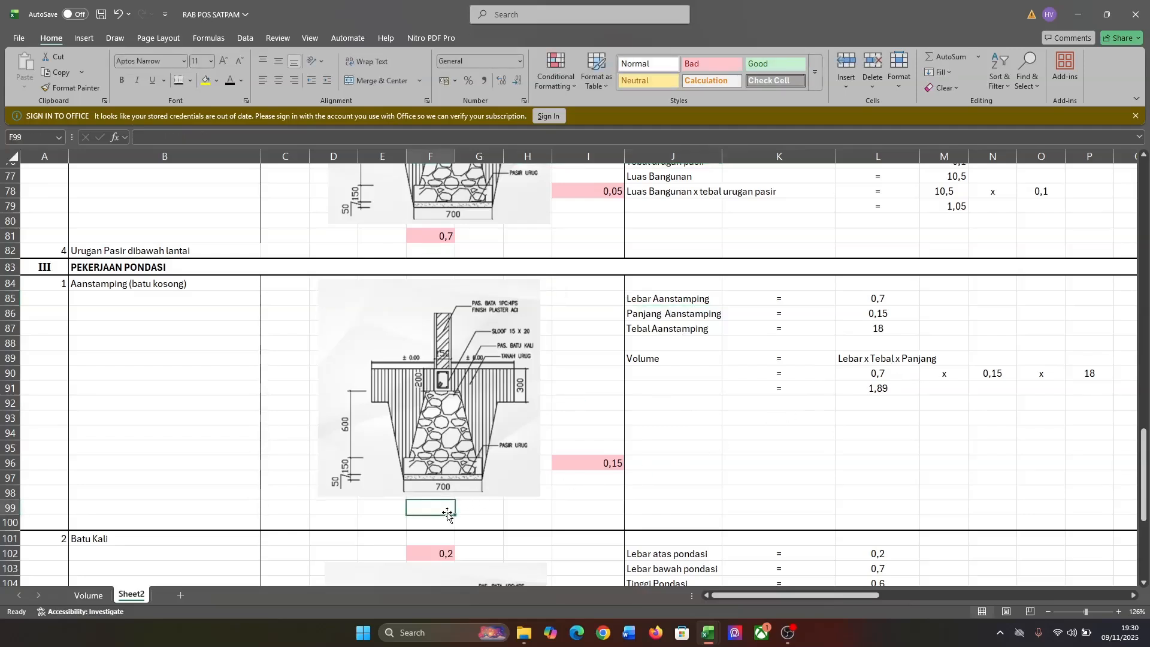
{"action": "type", "text": "0,7"}
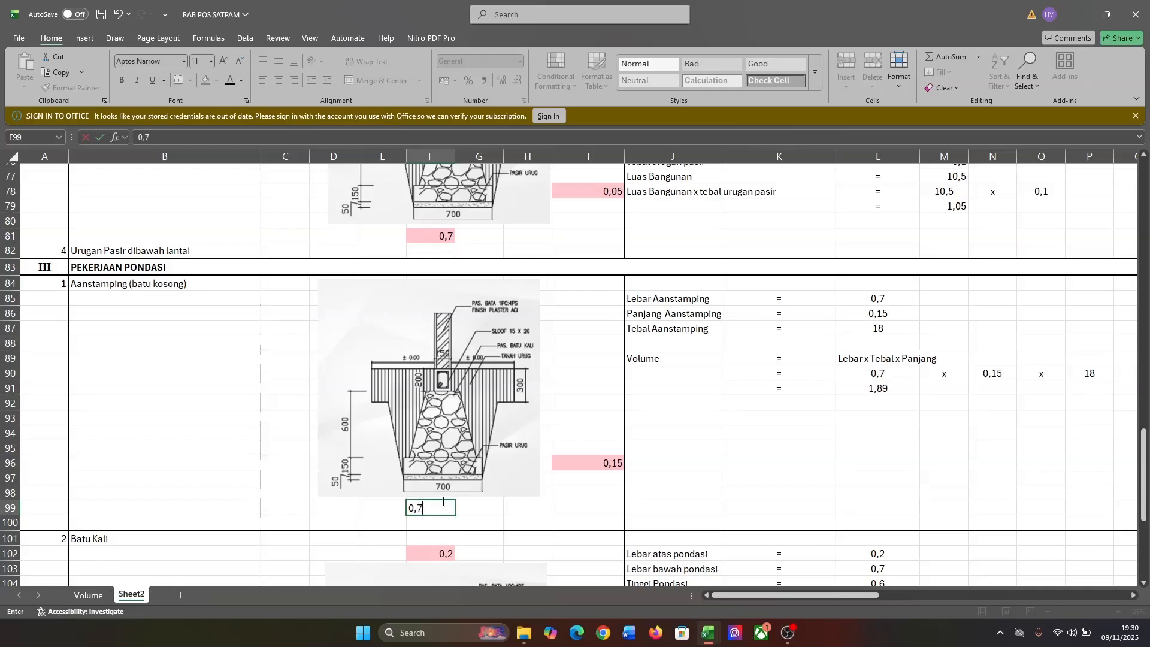
{"action": "key", "text": "ctrl+Return"}
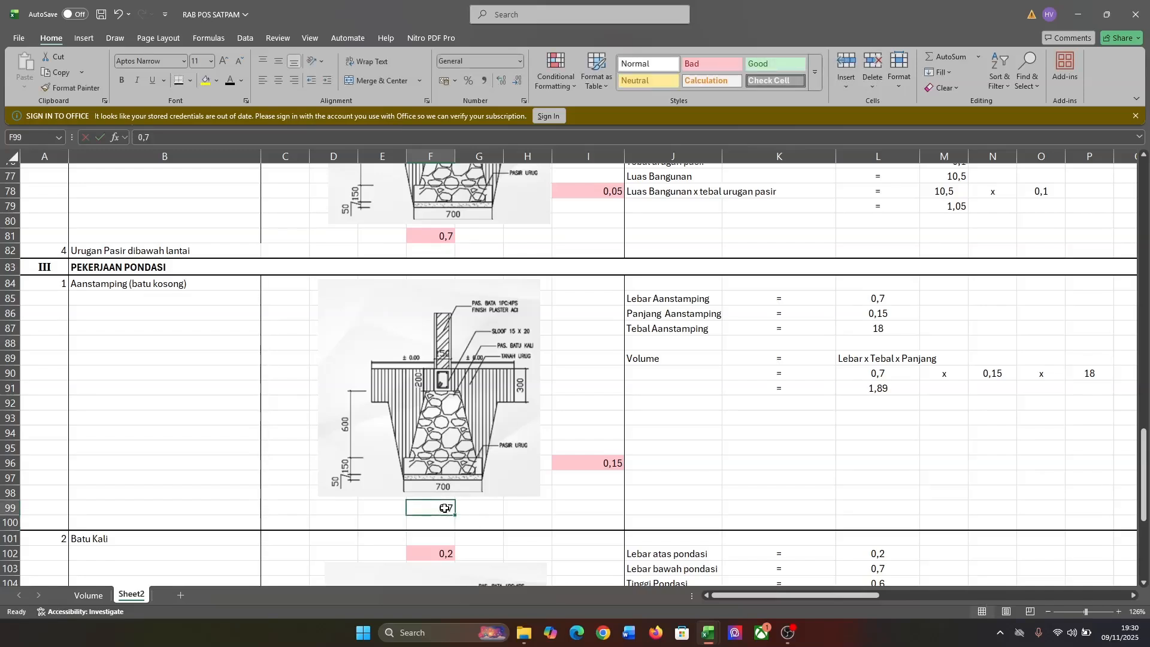
{"action": "left_click", "coordinate": [704, 65]}
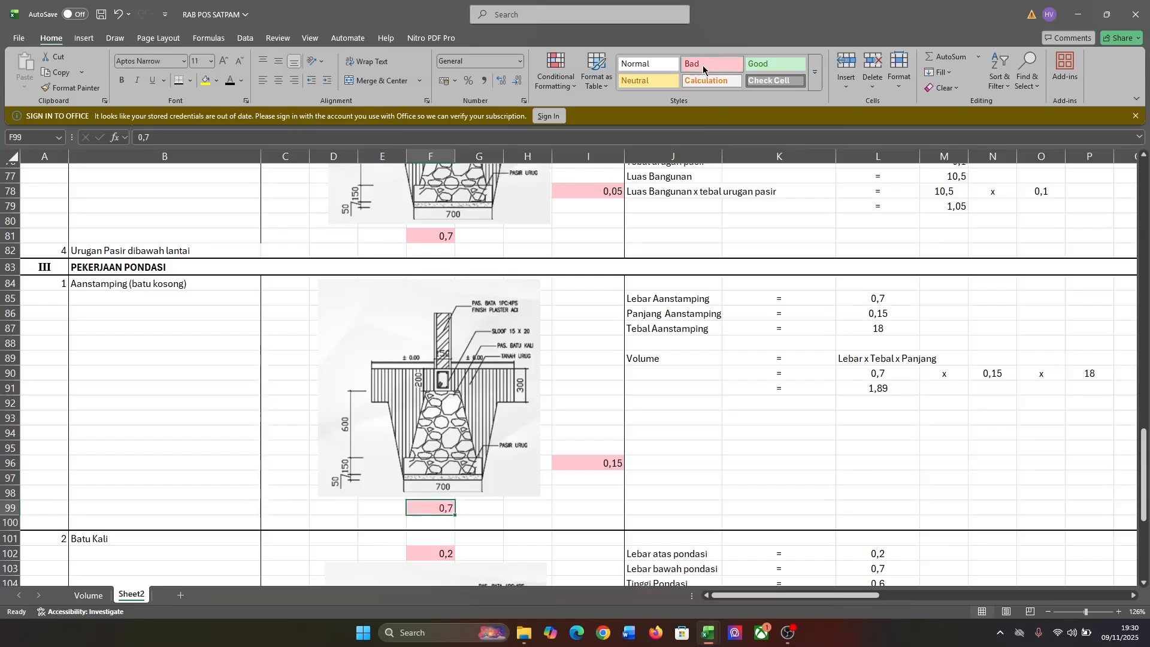
{"action": "left_click", "coordinate": [606, 507]}
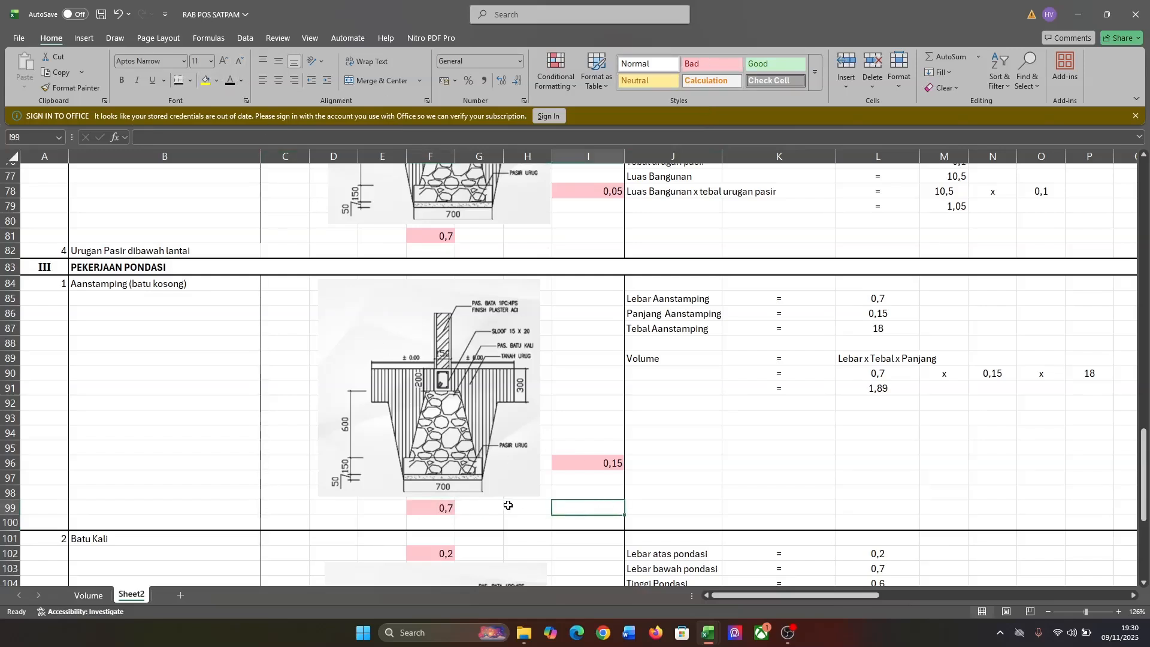
Replace the Tebal Aanstamping value in L87 with 0,15
{"action": "left_click", "coordinate": [654, 324]}
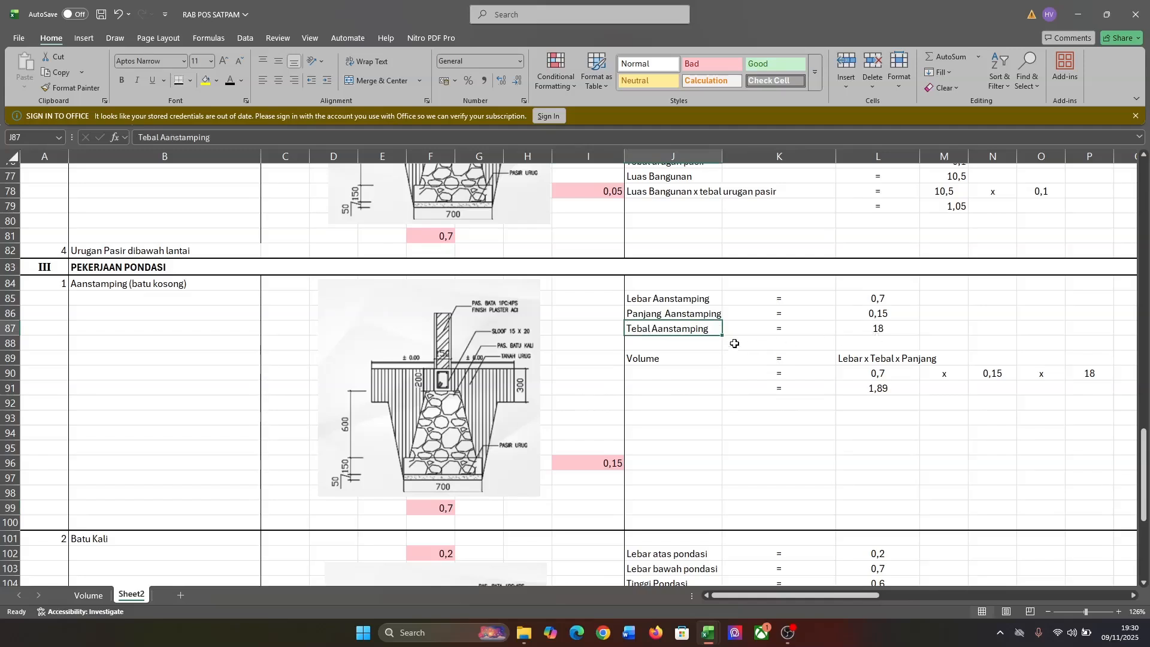
{"action": "left_click", "coordinate": [875, 328]}
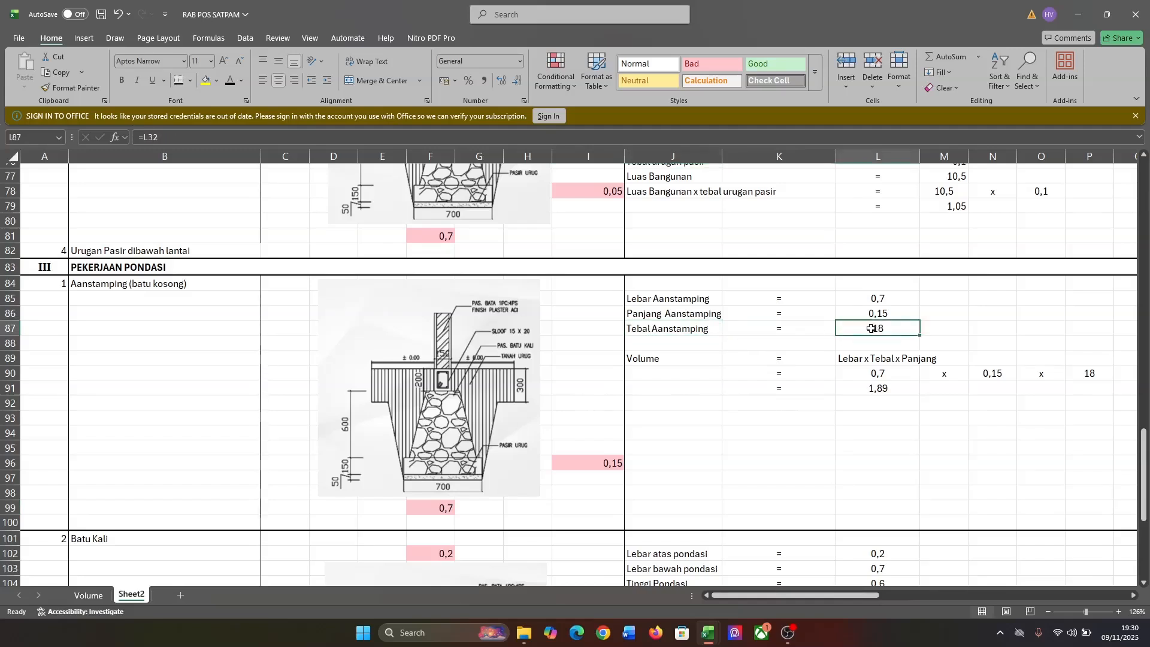
{"action": "key", "text": "BackSpace"}
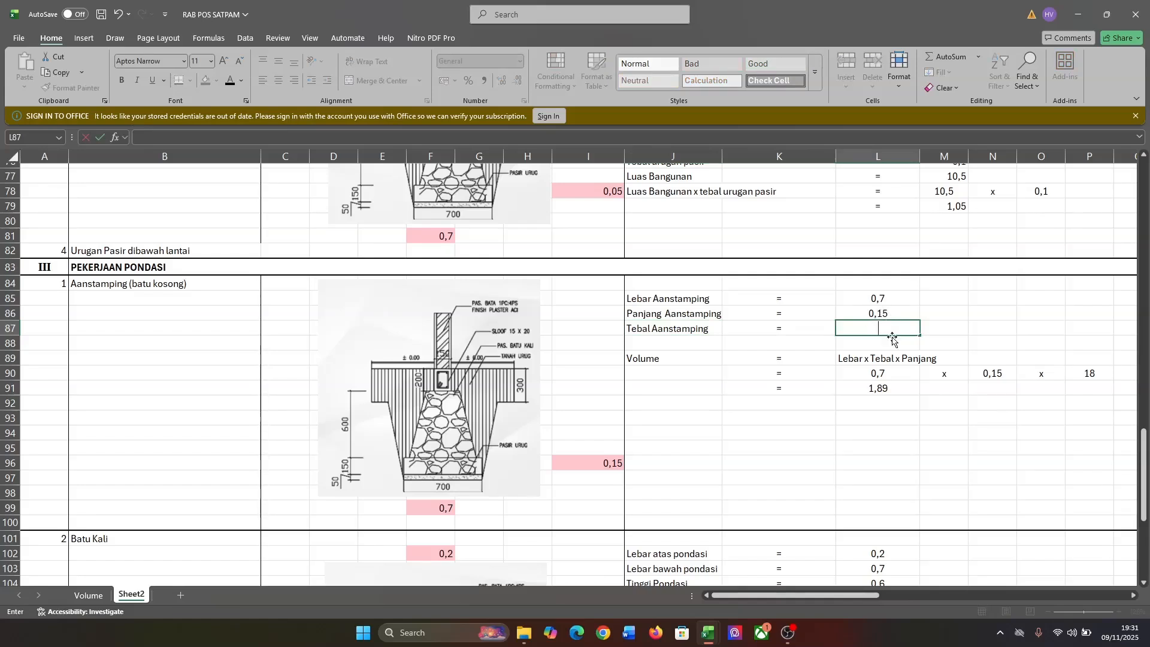
{"action": "type", "text": "0,15"}
{"action": "key", "text": "BackSpace"}
{"action": "type", "text": "5"}
{"action": "key", "text": "Return"}
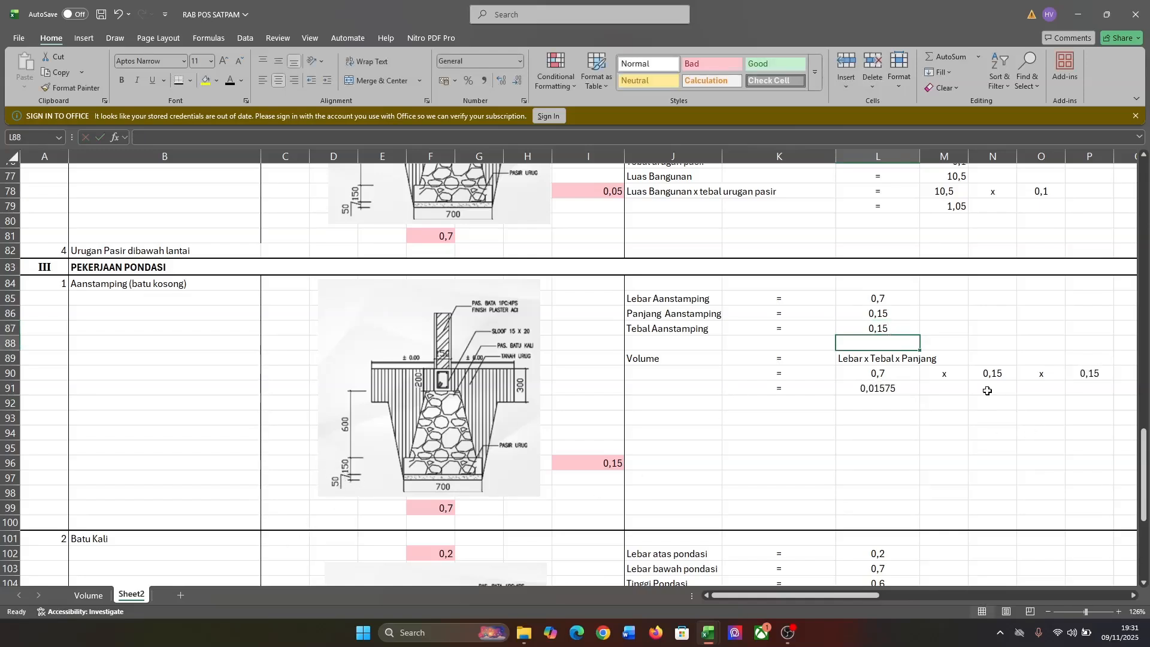
Replace the Panjang Aanstamping value in L86 with 18
{"action": "left_click", "coordinate": [883, 311]}
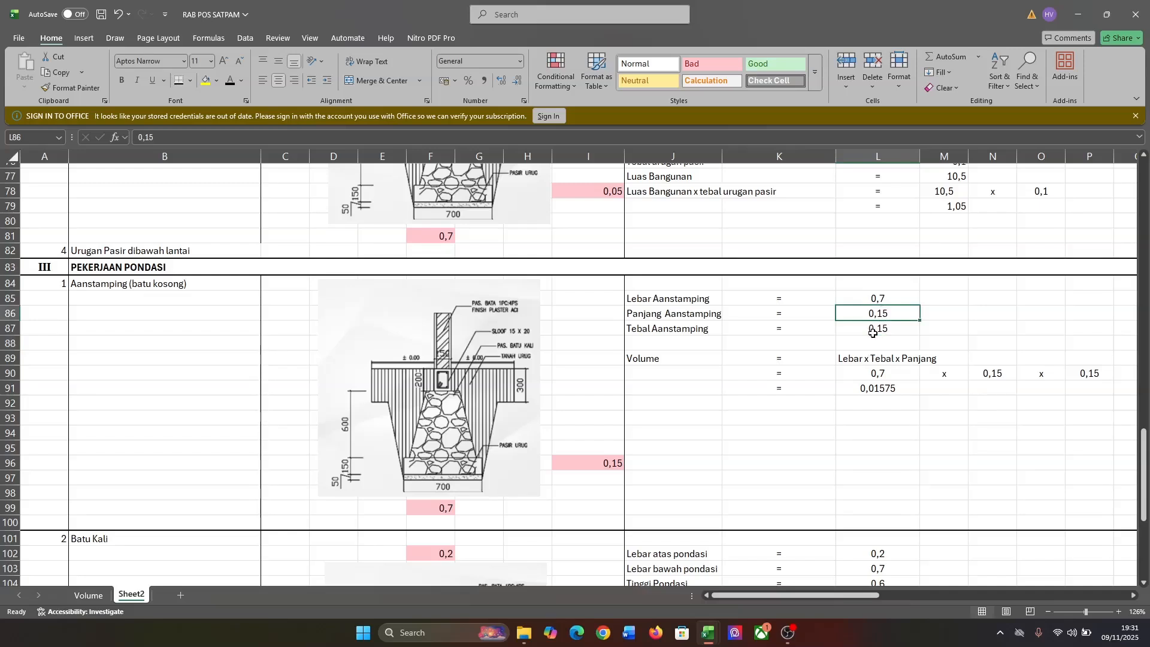
{"action": "key", "text": "BackSpace"}
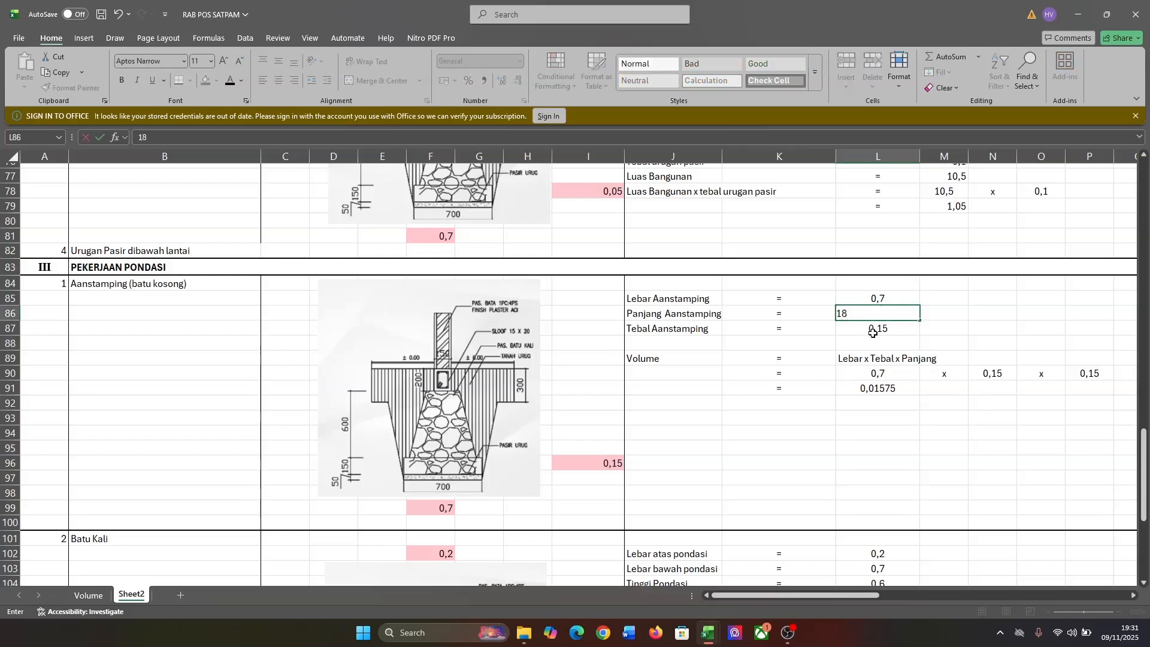
{"action": "type", "text": "18"}
{"action": "key", "text": "Return"}
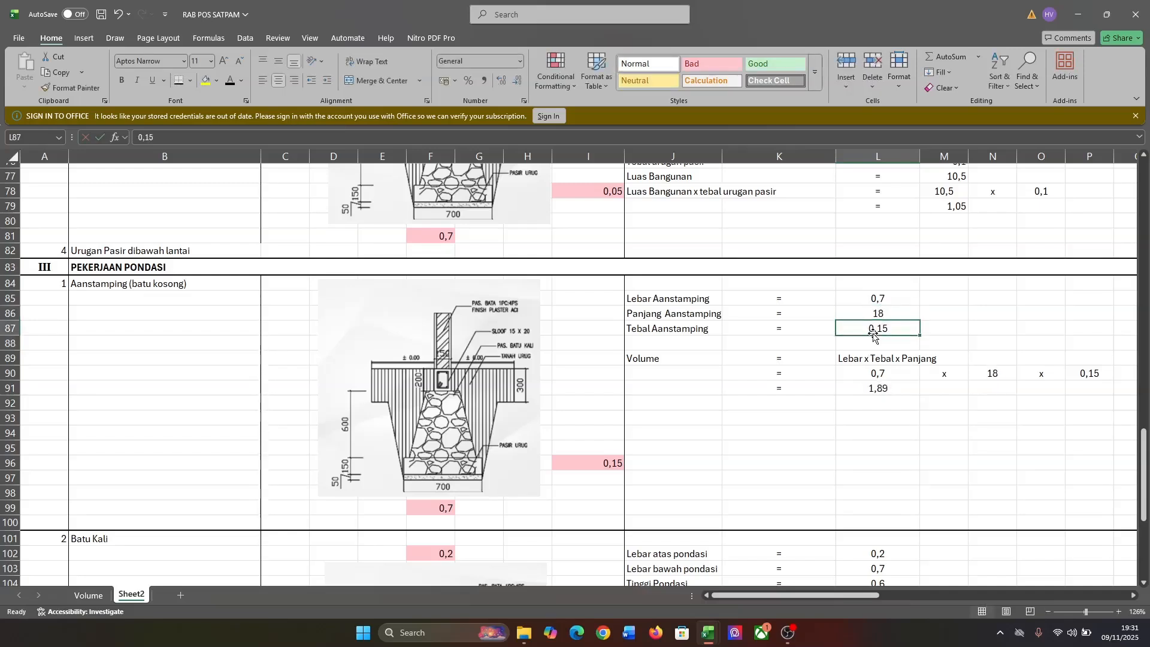
Change the length label in J86 to "Panjang ponadsi"
{"action": "left_click", "coordinate": [658, 315]}
{"action": "left_click", "coordinate": [339, 136]}
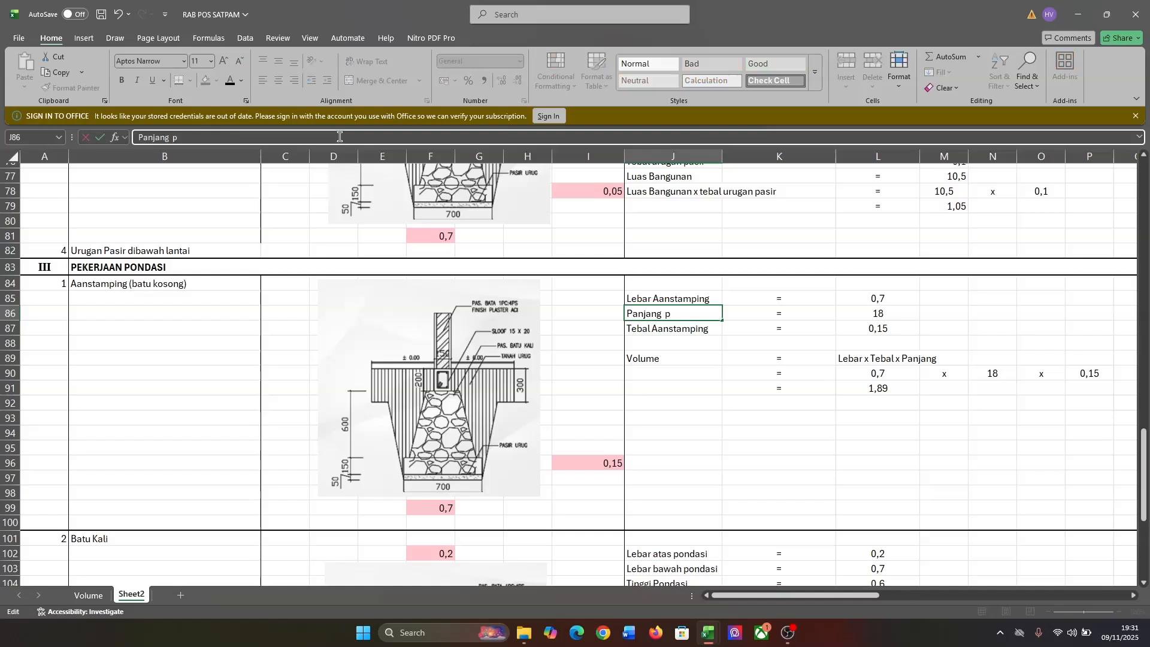
{"action": "type", "text": "dsi"}
{"action": "key", "text": "Return"}
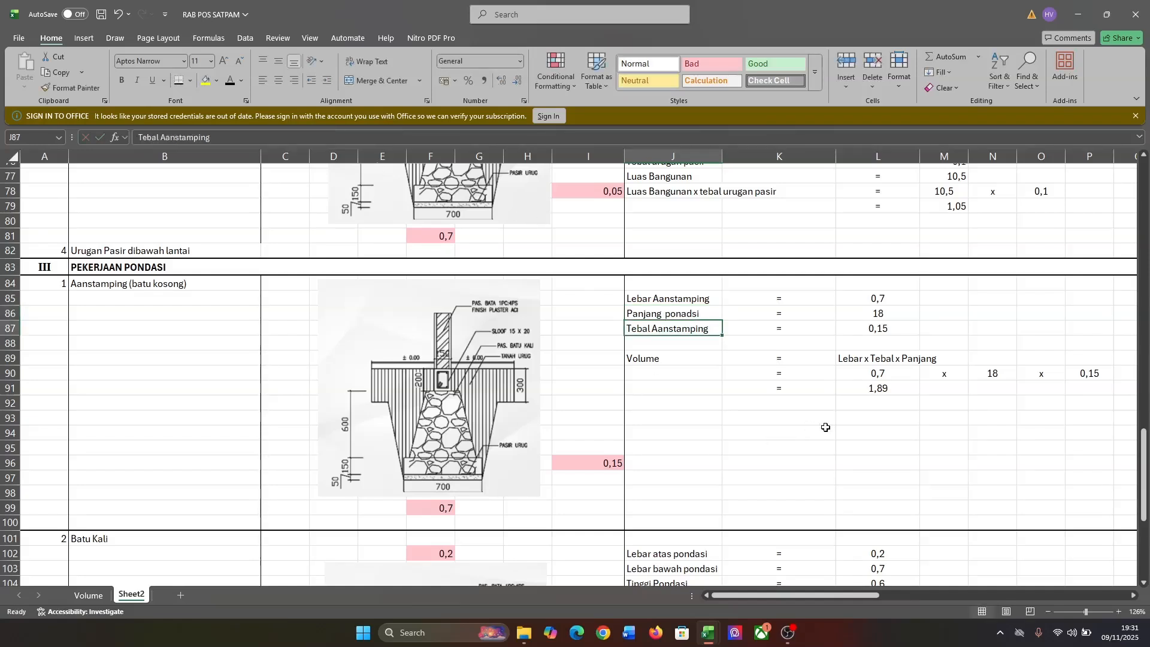
Clear the three factor references in L90, N90 and P90 of the Aanstamping volume calculation
{"action": "left_click", "coordinate": [903, 377]}
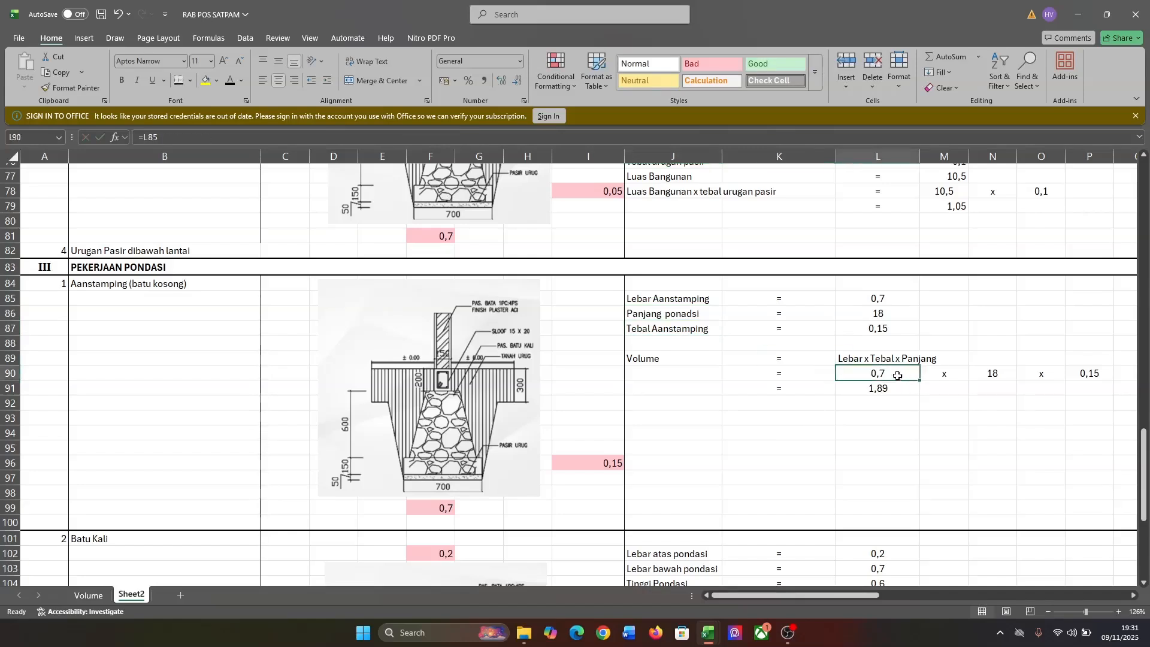
{"action": "scroll", "coordinate": [890, 387], "scroll_direction": "right", "scroll_amount": 1}
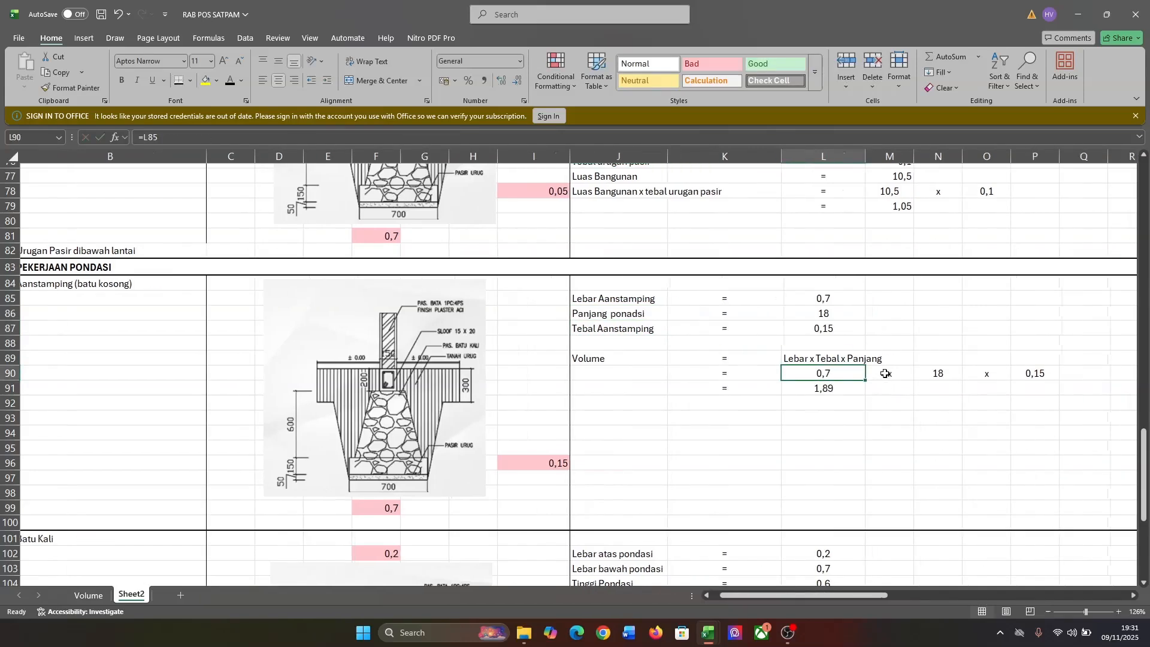
{"action": "left_click", "coordinate": [949, 379]}
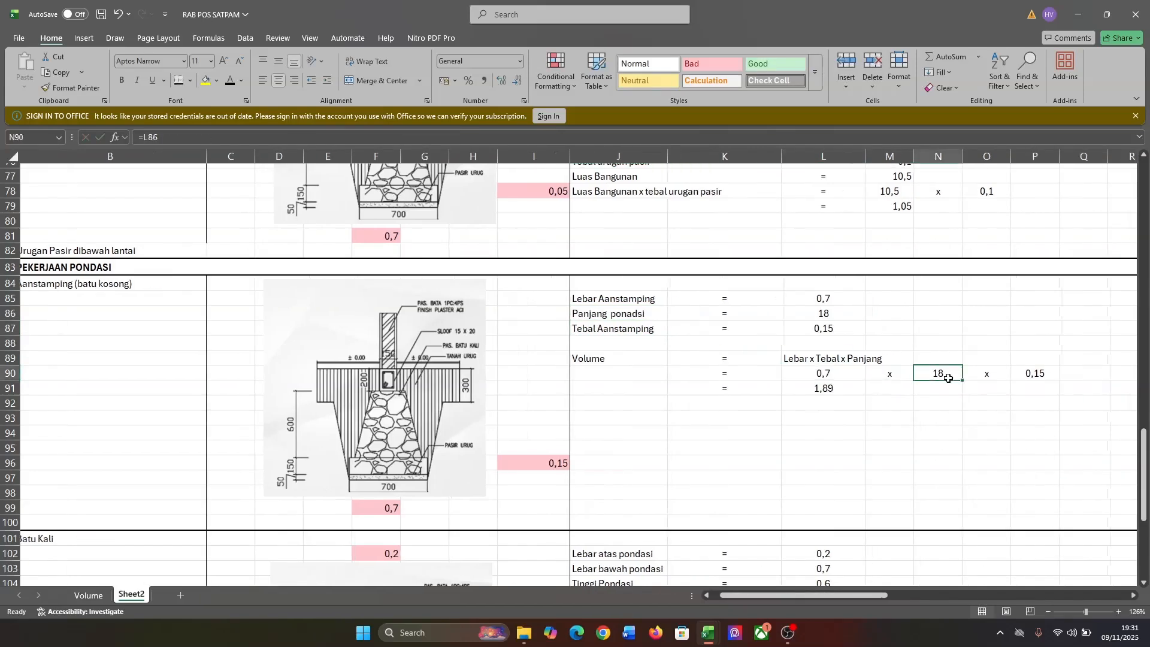
{"action": "left_click", "coordinate": [1039, 371]}
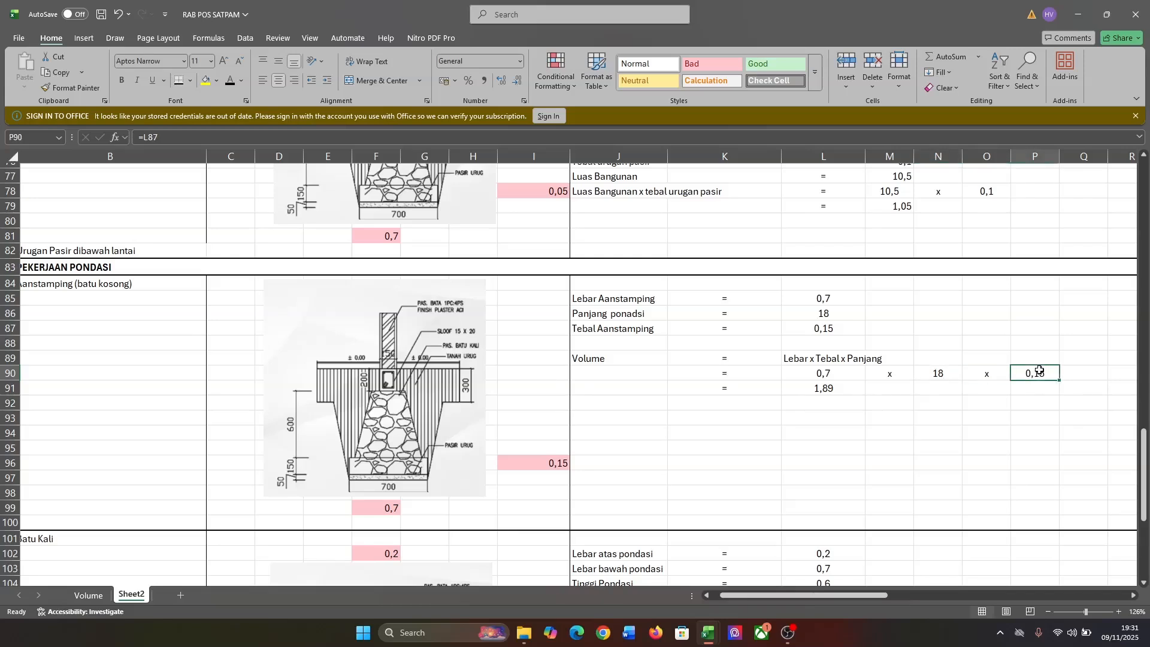
{"action": "left_click", "coordinate": [950, 375]}
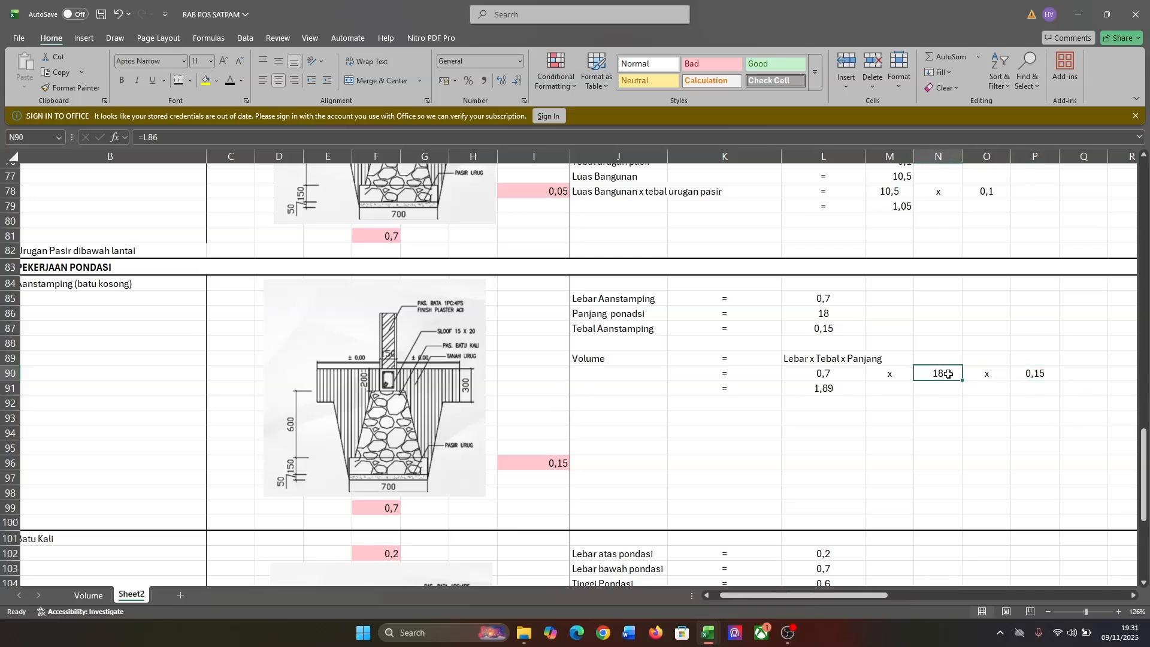
{"action": "key", "text": "BackSpace"}
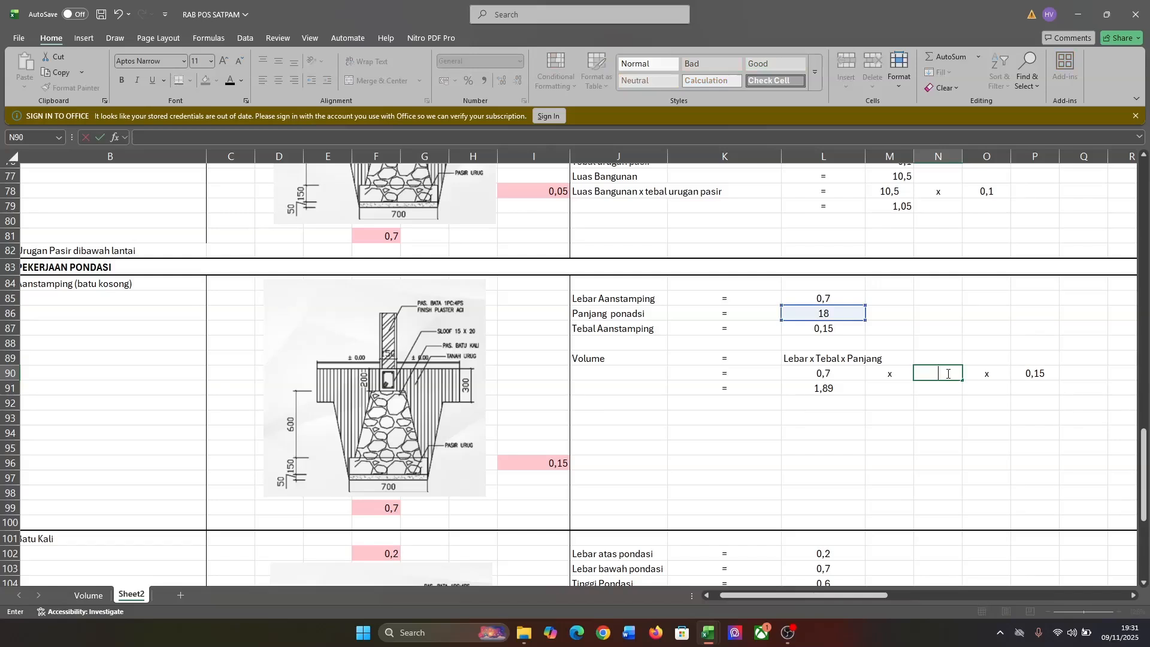
{"action": "left_click", "coordinate": [1041, 374]}
{"action": "key", "text": "BackSpace"}
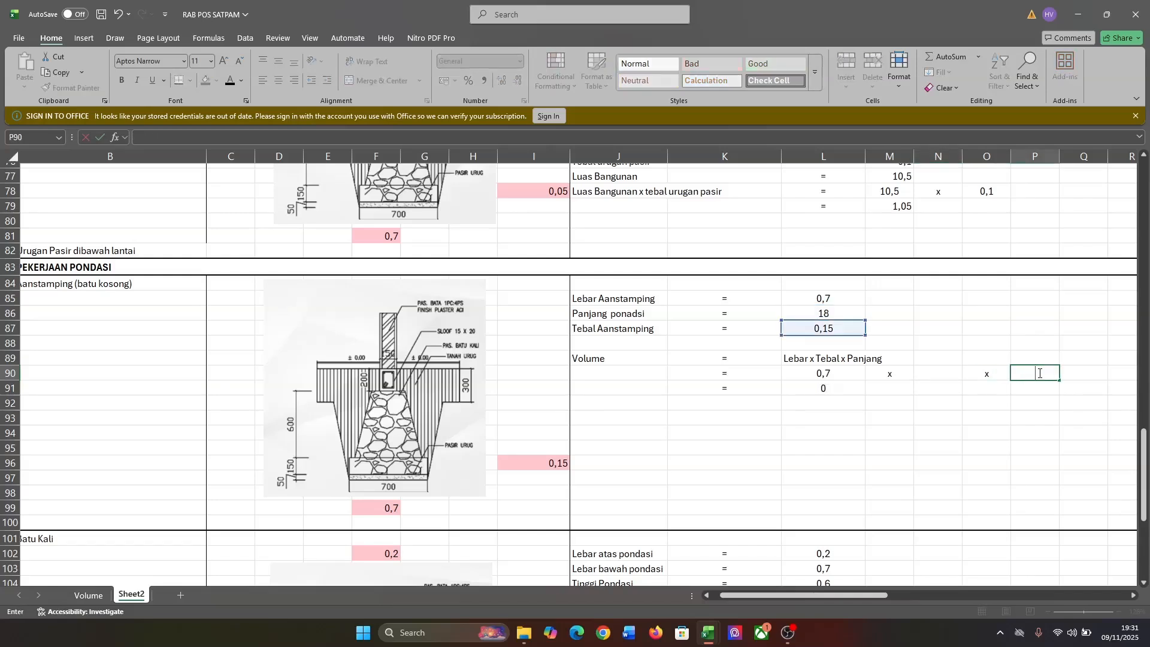
{"action": "left_click", "coordinate": [821, 372]}
{"action": "key", "text": "BackSpace"}
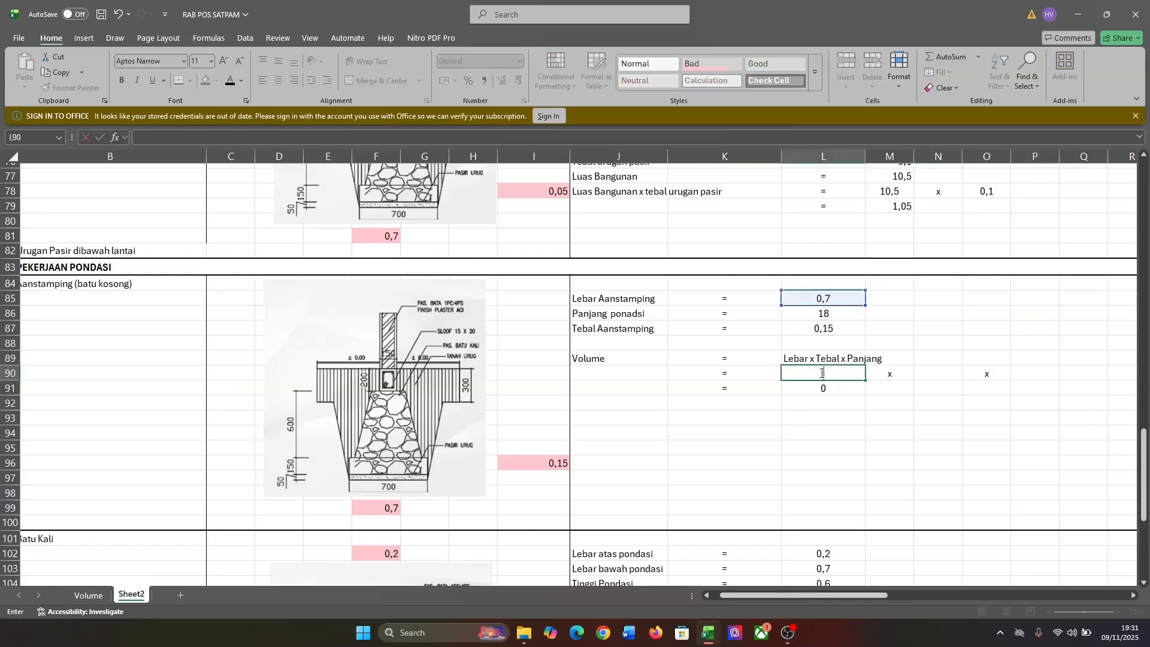
Rebuild the Aanstamping volume factors in Lebar x Tebal x Panjang order, linking L90 to L85, N90 to L87 and P90 to L86
{"action": "type", "text": "="}
{"action": "left_click", "coordinate": [840, 298]}
{"action": "key", "text": "Return"}
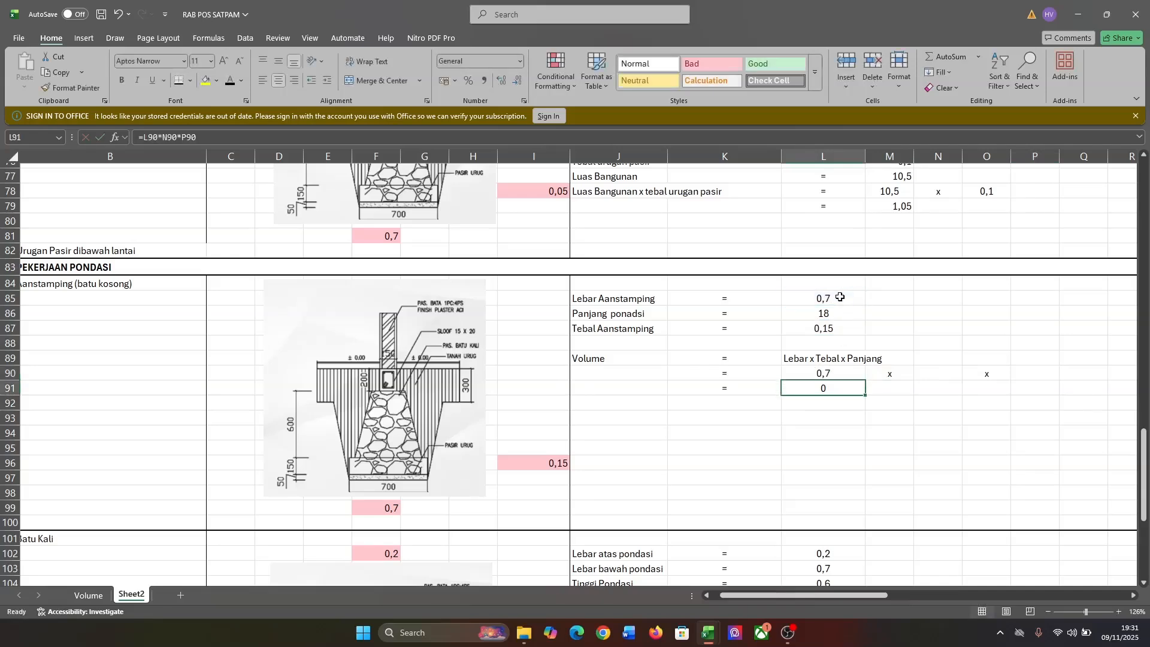
{"action": "left_click", "coordinate": [951, 380]}
{"action": "type", "text": "="}
{"action": "left_click", "coordinate": [839, 328]}
{"action": "key", "text": "Return"}
{"action": "left_click", "coordinate": [1025, 374]}
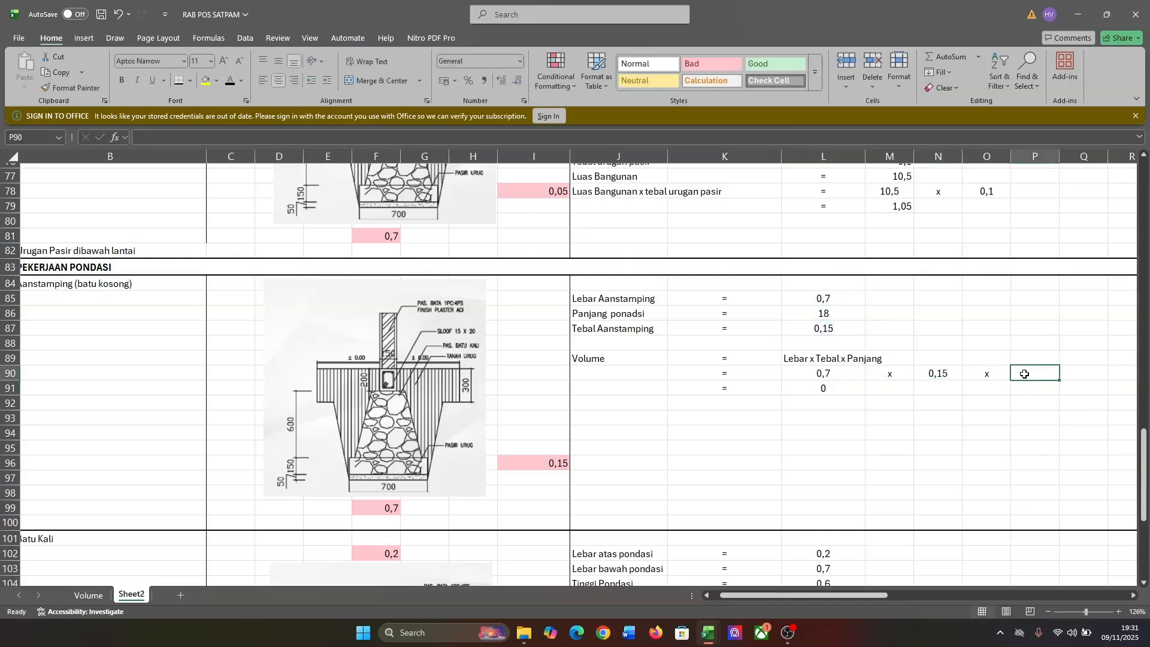
{"action": "type", "text": "="}
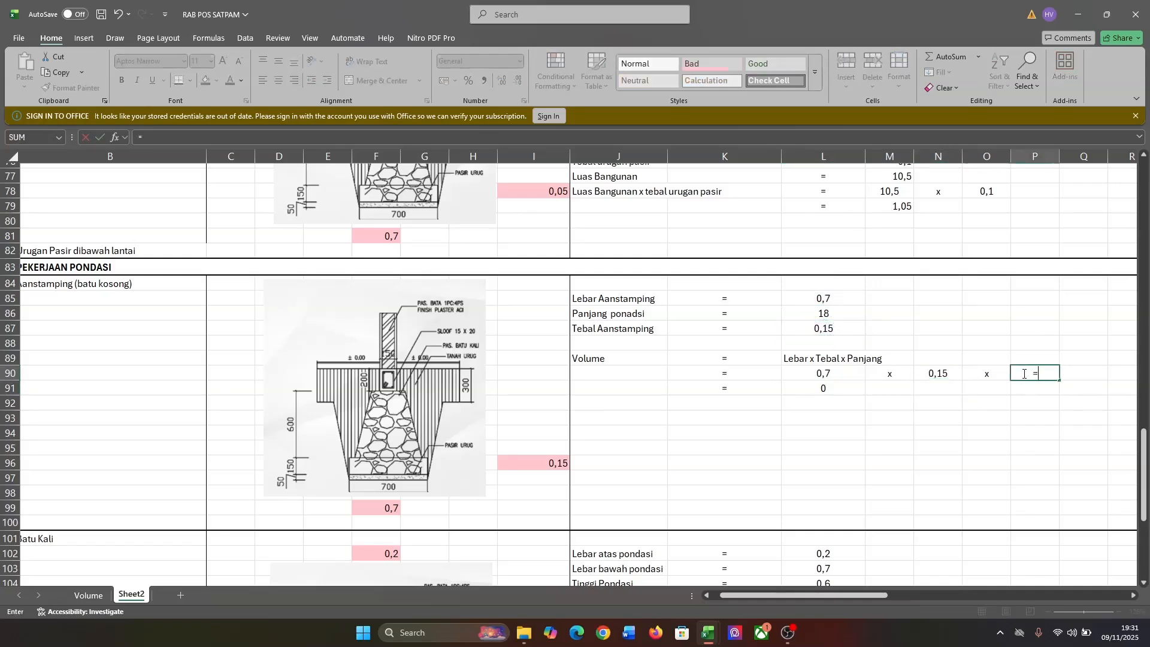
{"action": "left_click", "coordinate": [825, 314]}
{"action": "key", "text": "Return"}
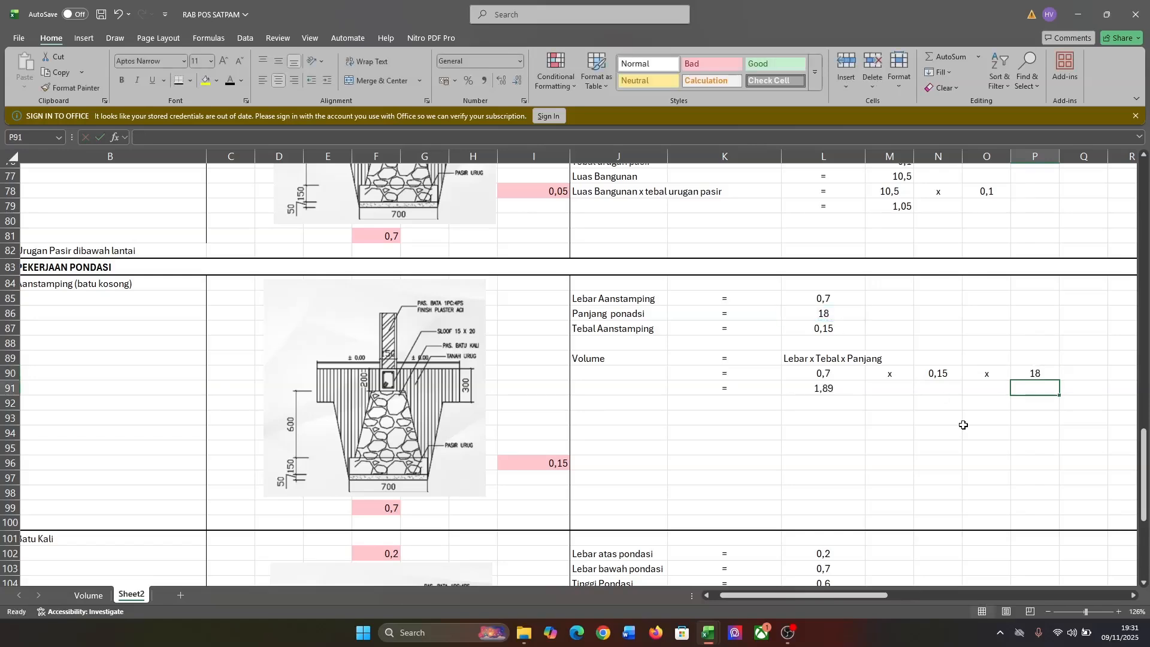
Enter the unit m3 in M91 beside the Aanstamping volume result
{"action": "scroll", "coordinate": [964, 426], "scroll_direction": "right", "scroll_amount": 5}
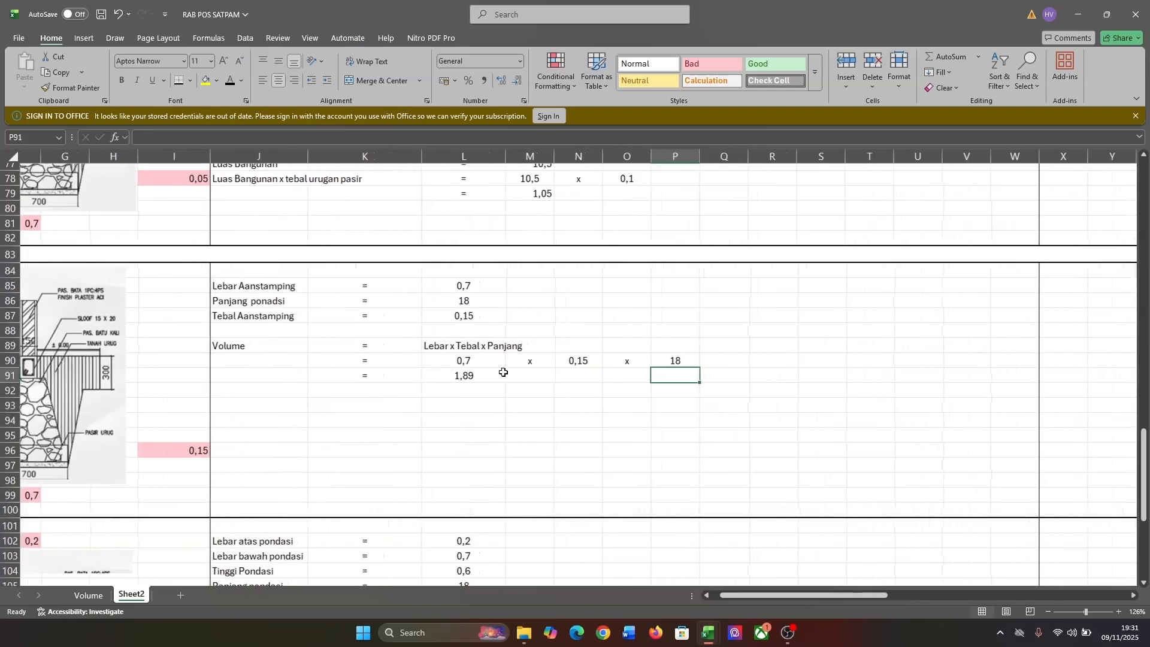
{"action": "left_click", "coordinate": [518, 375]}
{"action": "type", "text": "m3"}
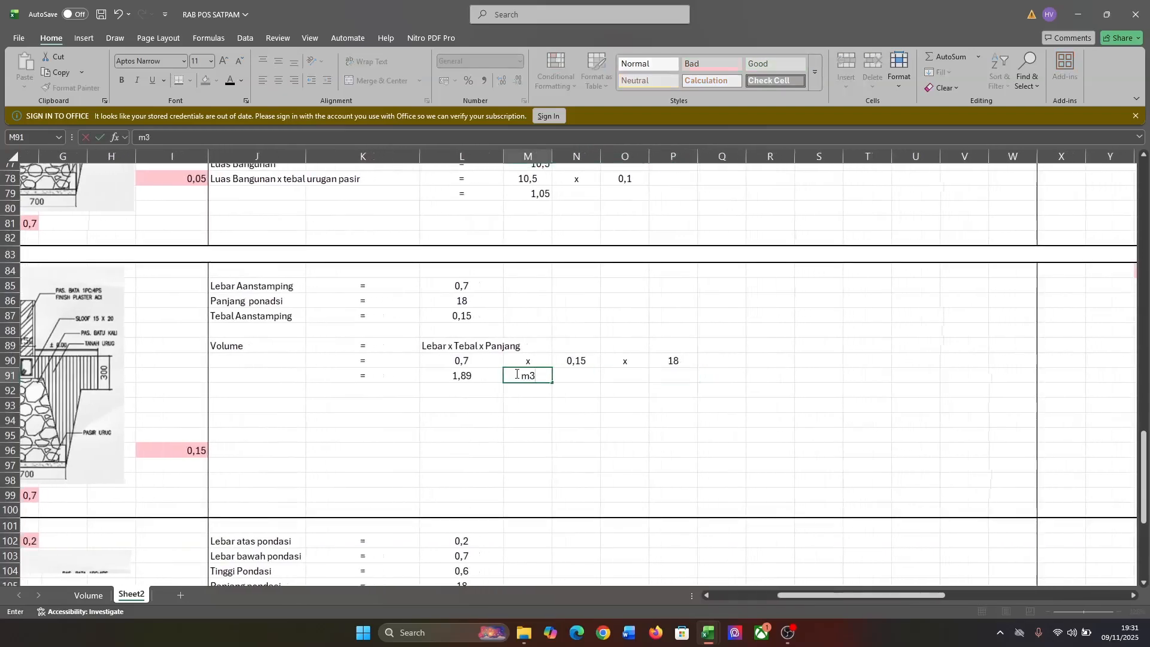
{"action": "key", "text": "Return"}
Apply the Bad cell style to the sand fill volume results in Z66 and Z76
{"action": "scroll", "coordinate": [517, 376], "scroll_direction": "left", "scroll_amount": 5}
{"action": "scroll", "coordinate": [516, 376], "scroll_direction": "right", "scroll_amount": 12}
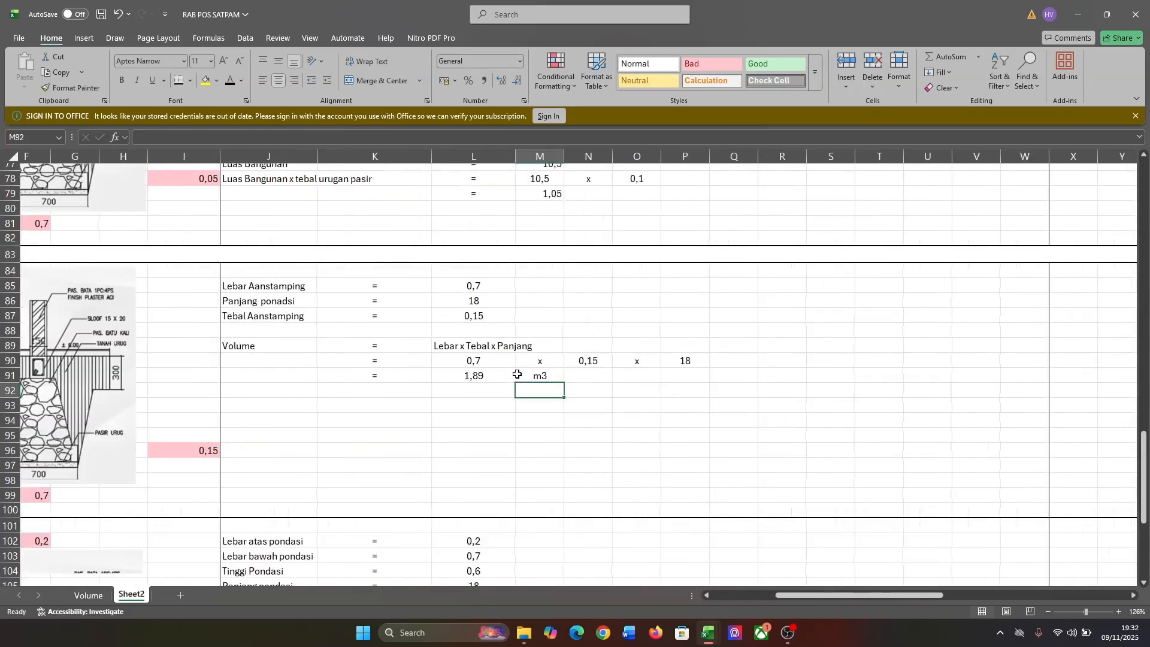
{"action": "scroll", "coordinate": [628, 271], "scroll_direction": "up", "scroll_amount": 7}
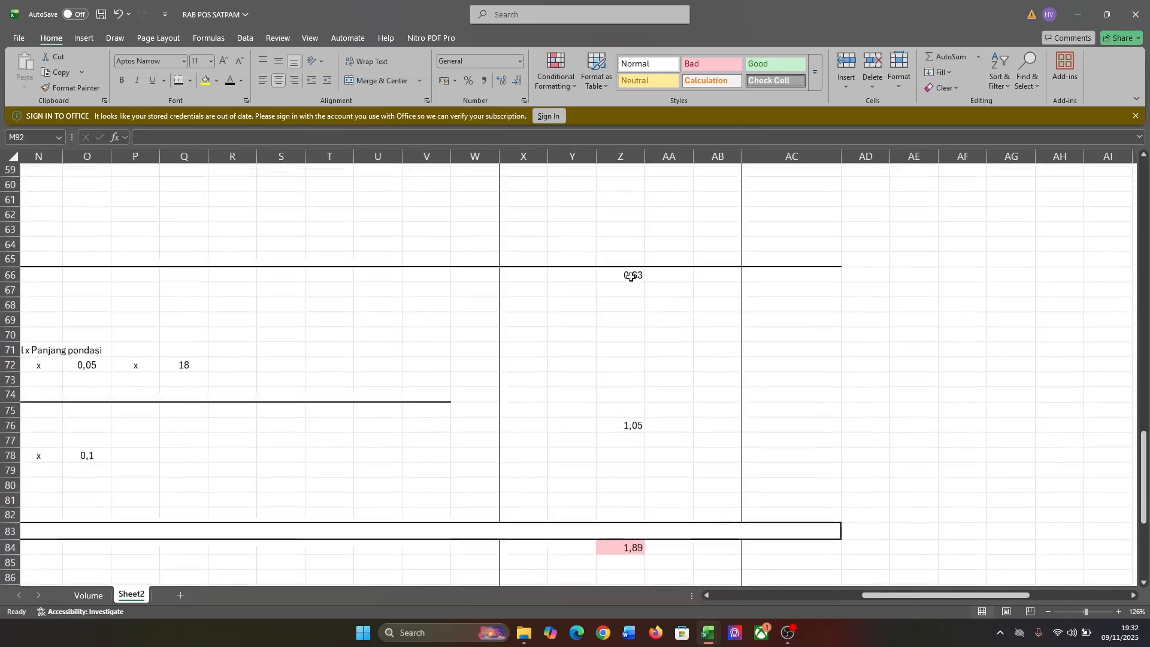
{"action": "scroll", "coordinate": [626, 276], "scroll_direction": "down", "scroll_amount": 1}
{"action": "scroll", "coordinate": [625, 262], "scroll_direction": "down", "scroll_amount": 1}
{"action": "left_click", "coordinate": [619, 236]}
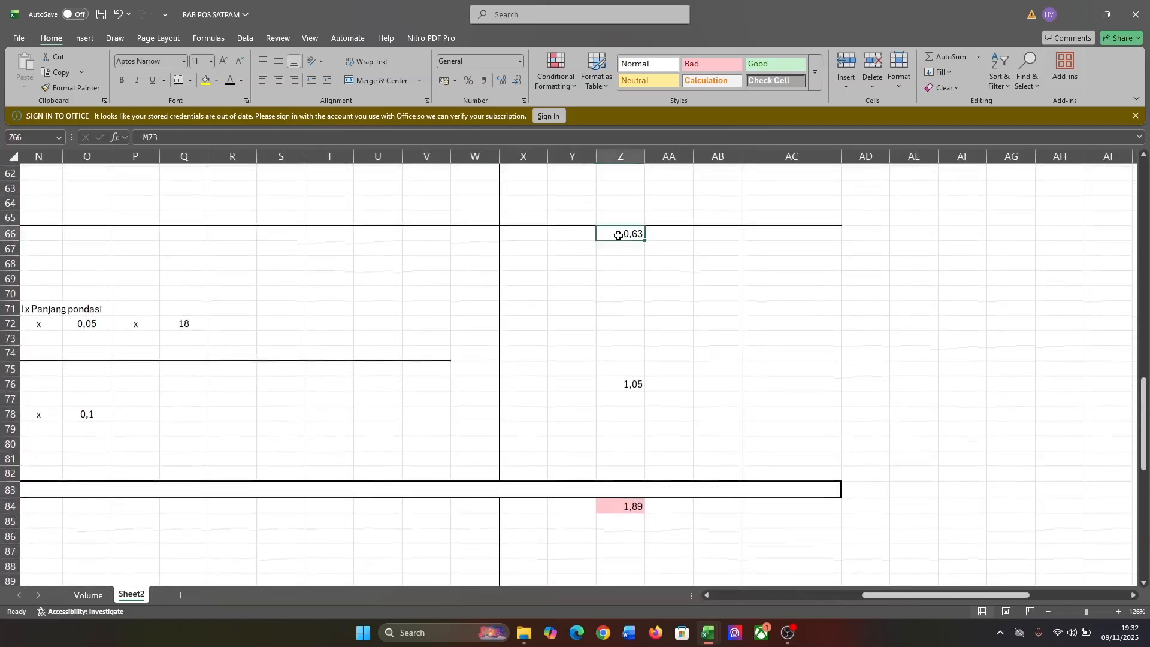
{"action": "left_click", "coordinate": [711, 64]}
{"action": "left_click", "coordinate": [628, 386]}
{"action": "left_click", "coordinate": [711, 64]}
{"action": "left_click", "coordinate": [626, 233]}
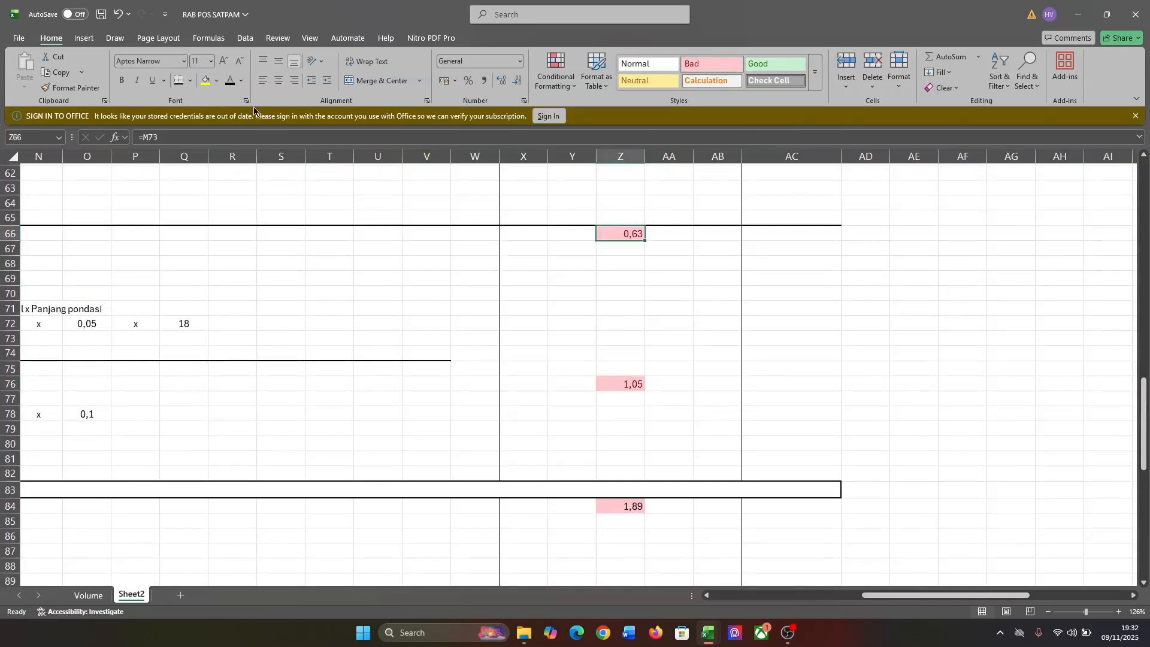
{"action": "left_click", "coordinate": [642, 386]}
Examine the Batu Kali foundation drawing up close, checking the stone section's top width, bottom width and height
{"action": "scroll", "coordinate": [426, 405], "scroll_direction": "down", "scroll_amount": 8}
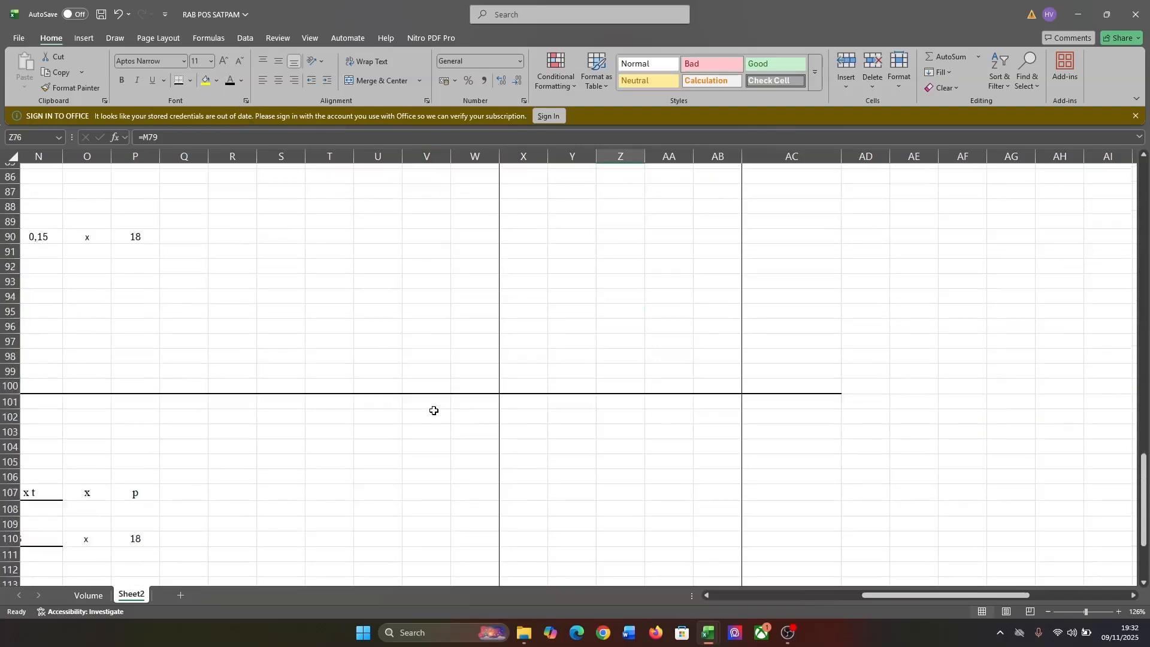
{"action": "scroll", "coordinate": [431, 408], "scroll_direction": "left", "scroll_amount": 5}
{"action": "scroll", "coordinate": [431, 409], "scroll_direction": "left", "scroll_amount": 3}
{"action": "scroll", "coordinate": [431, 409], "scroll_direction": "down", "scroll_amount": 1}
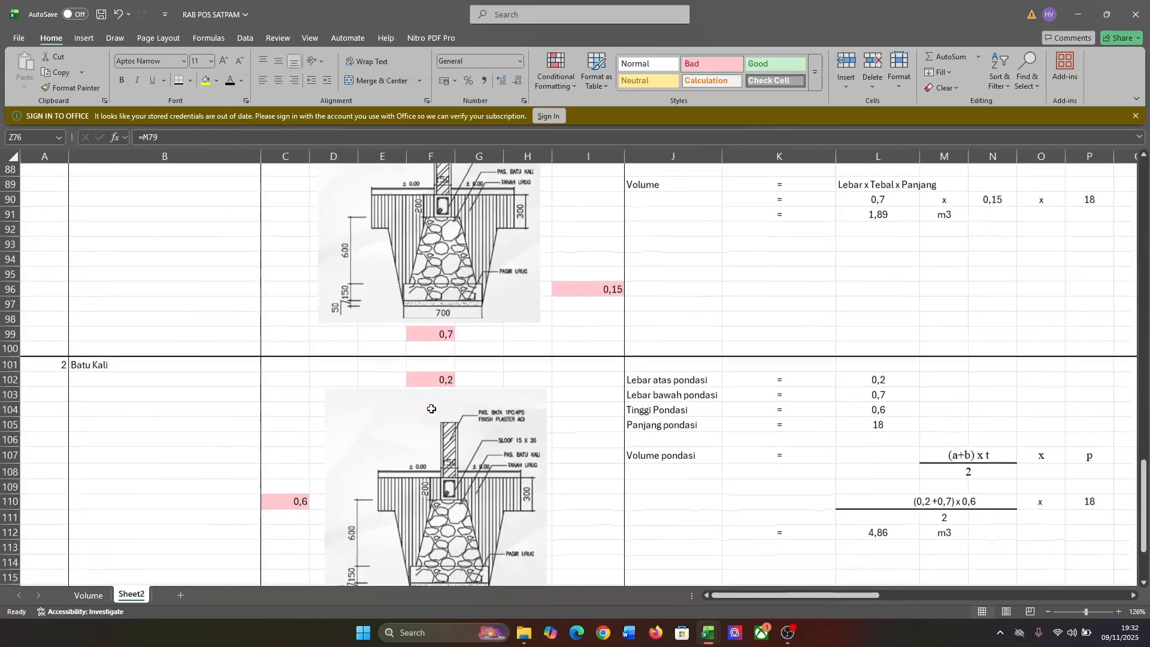
{"action": "scroll", "coordinate": [432, 409], "scroll_direction": "up", "scroll_amount": 4}
{"action": "scroll", "coordinate": [432, 409], "scroll_direction": "down", "scroll_amount": 14}
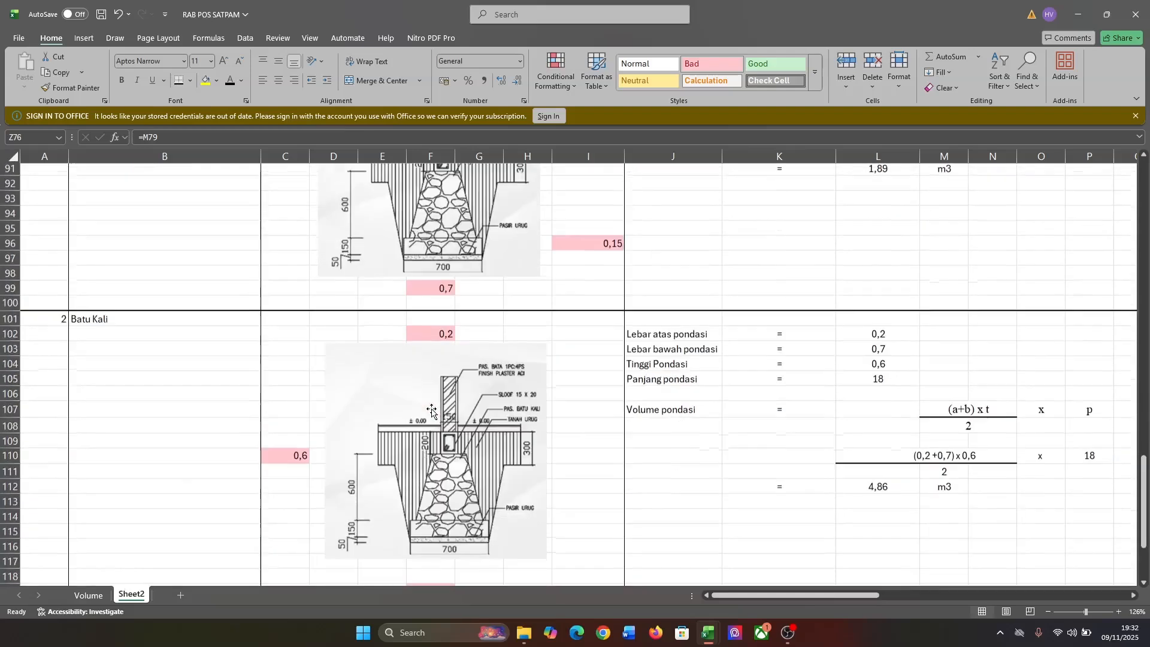
{"action": "scroll", "coordinate": [431, 411], "scroll_direction": "up", "scroll_amount": 14}
{"action": "scroll", "coordinate": [431, 411], "scroll_direction": "down", "scroll_amount": 3}
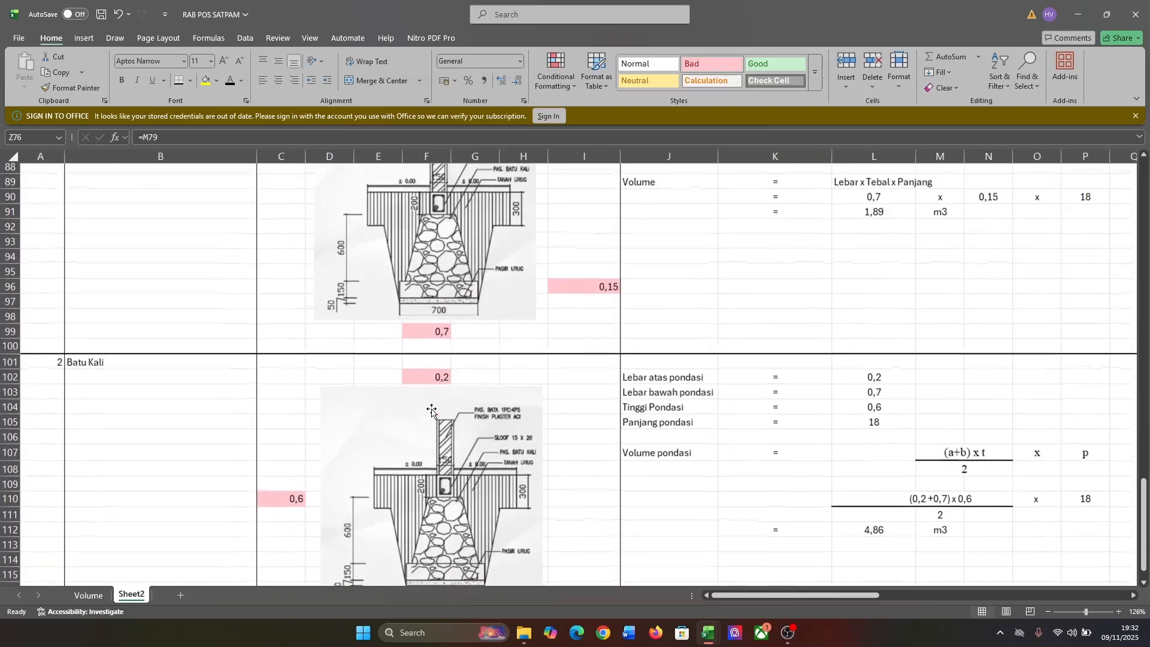
{"action": "scroll", "coordinate": [628, 470], "scroll_direction": "down", "scroll_amount": 2}
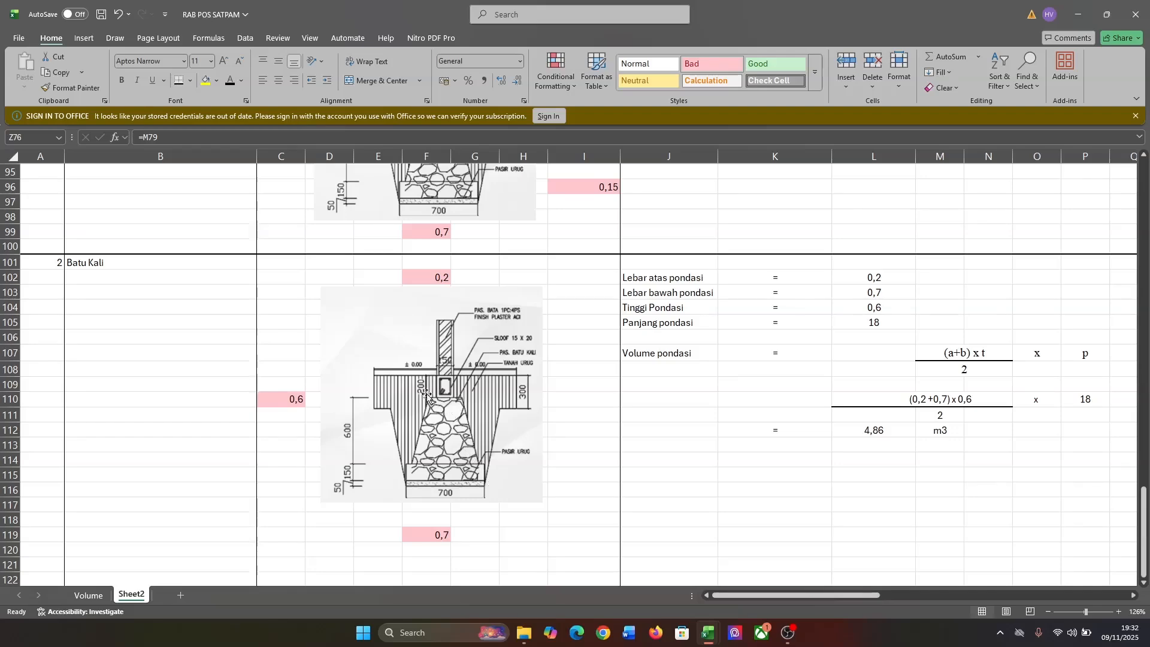
{"action": "scroll", "coordinate": [431, 396], "scroll_direction": "up", "scroll_amount": 10}
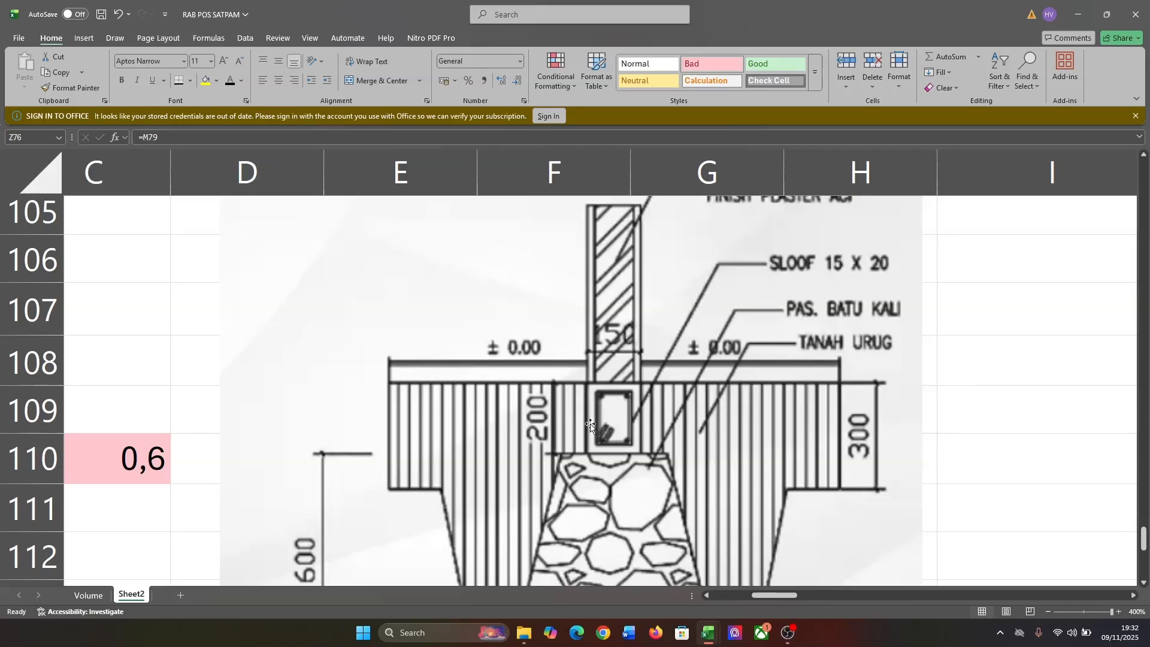
{"action": "scroll", "coordinate": [591, 426], "scroll_direction": "down", "scroll_amount": 1}
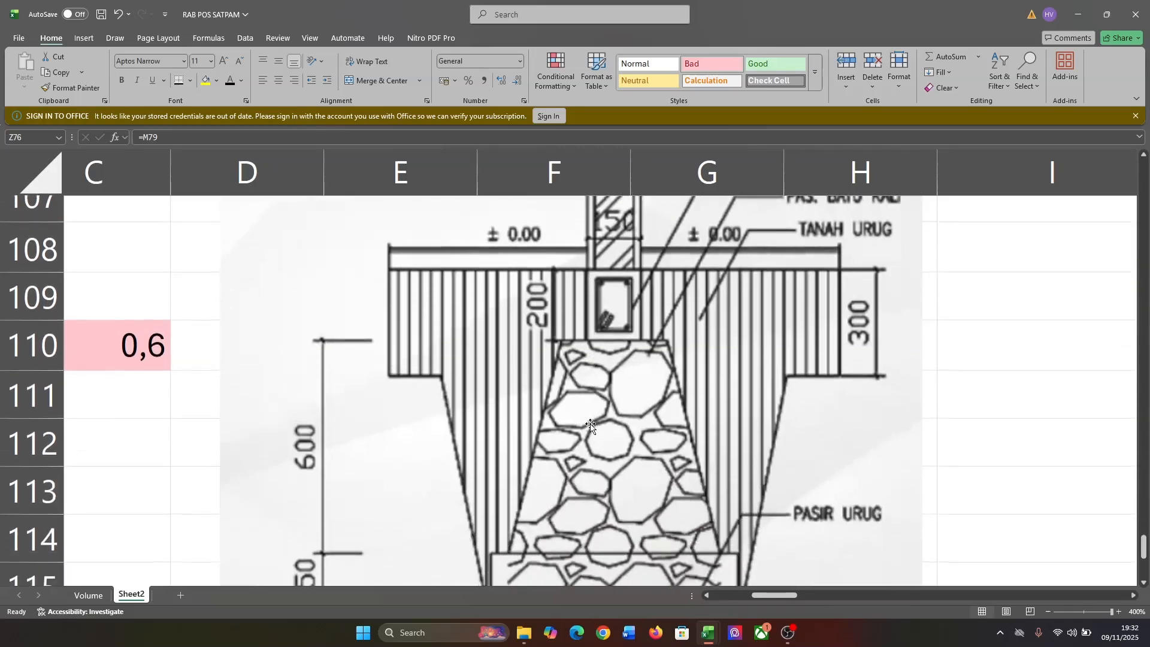
{"action": "scroll", "coordinate": [590, 425], "scroll_direction": "down", "scroll_amount": 8, "text": "ctrl"}
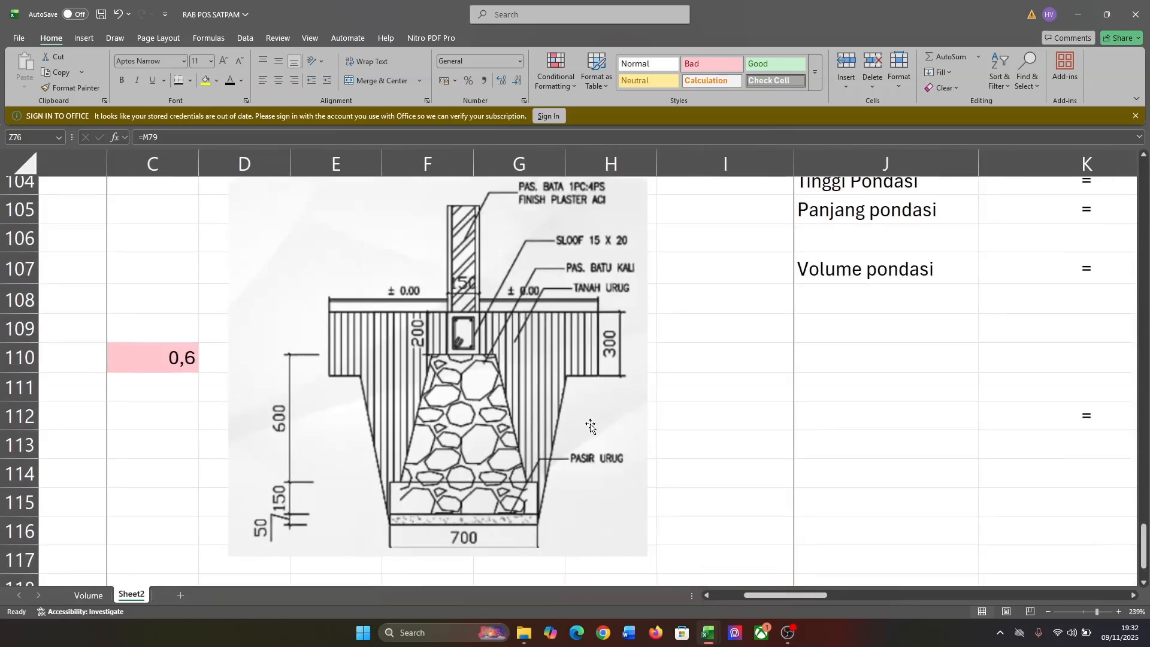
{"action": "scroll", "coordinate": [430, 358], "scroll_direction": "up", "scroll_amount": 8, "text": "ctrl"}
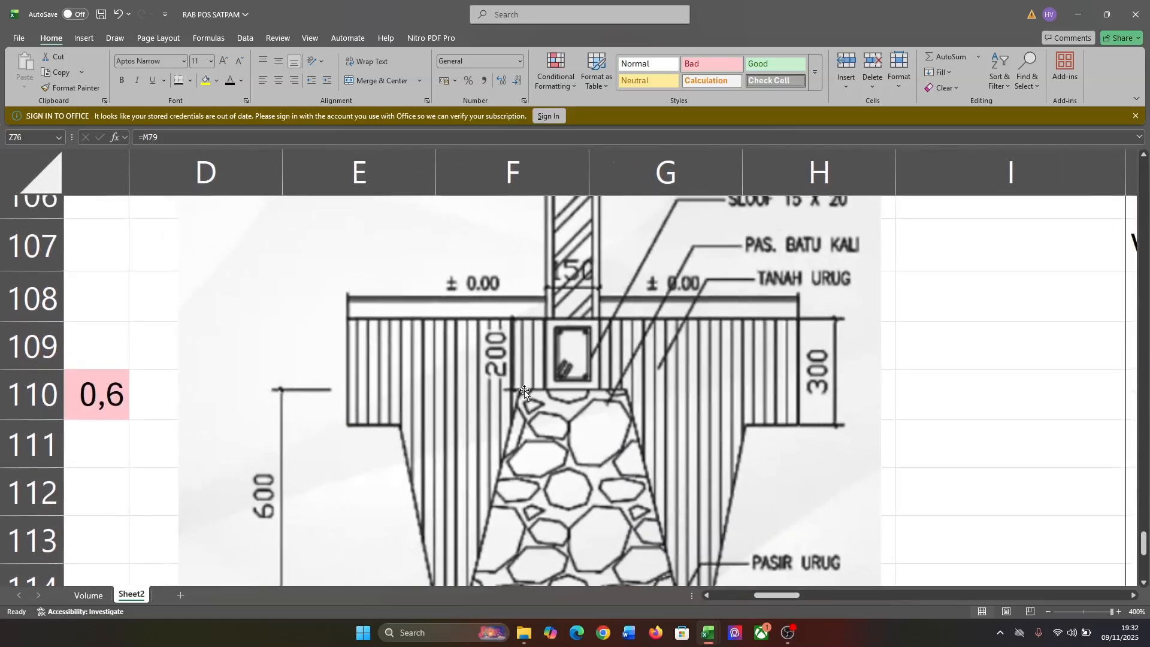
{"action": "scroll", "coordinate": [634, 378], "scroll_direction": "down", "scroll_amount": 9, "text": "ctrl"}
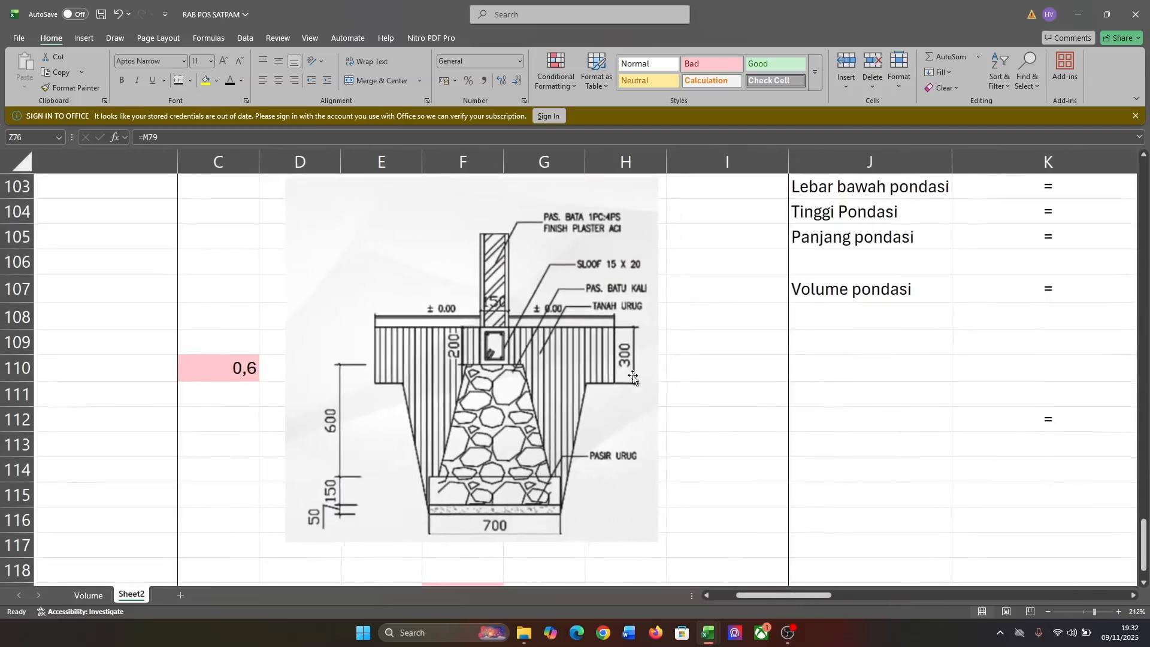
{"action": "scroll", "coordinate": [634, 378], "scroll_direction": "down", "scroll_amount": 3, "text": "ctrl"}
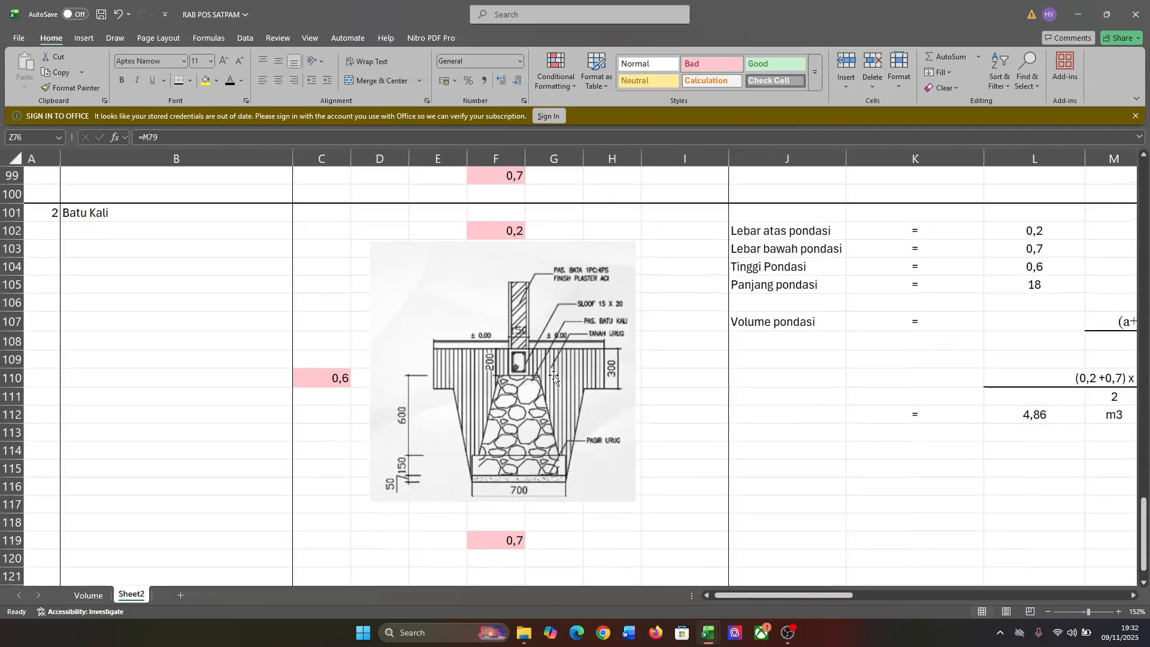
Set the Batu Kali foundation's top width in F102 to 0,3
{"action": "scroll", "coordinate": [962, 339], "scroll_direction": "right", "scroll_amount": 2}
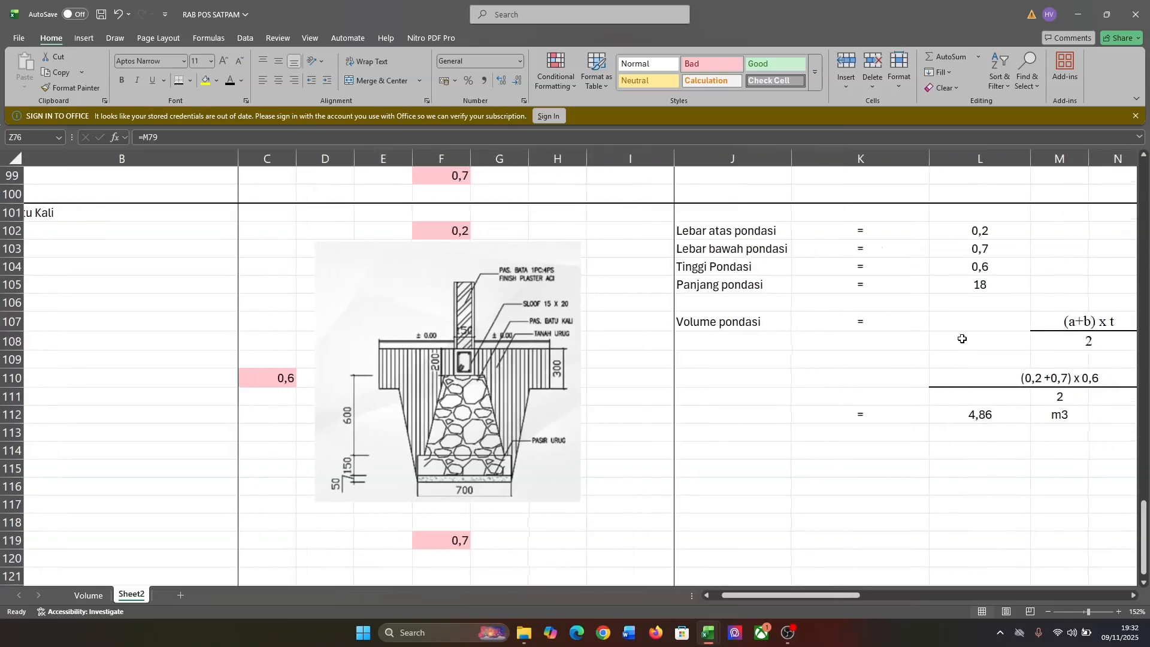
{"action": "scroll", "coordinate": [962, 339], "scroll_direction": "down", "scroll_amount": 1, "text": "ctrl"}
{"action": "scroll", "coordinate": [962, 339], "scroll_direction": "right", "scroll_amount": 4}
{"action": "scroll", "coordinate": [962, 340], "scroll_direction": "up", "scroll_amount": 2}
{"action": "scroll", "coordinate": [963, 339], "scroll_direction": "right", "scroll_amount": 1}
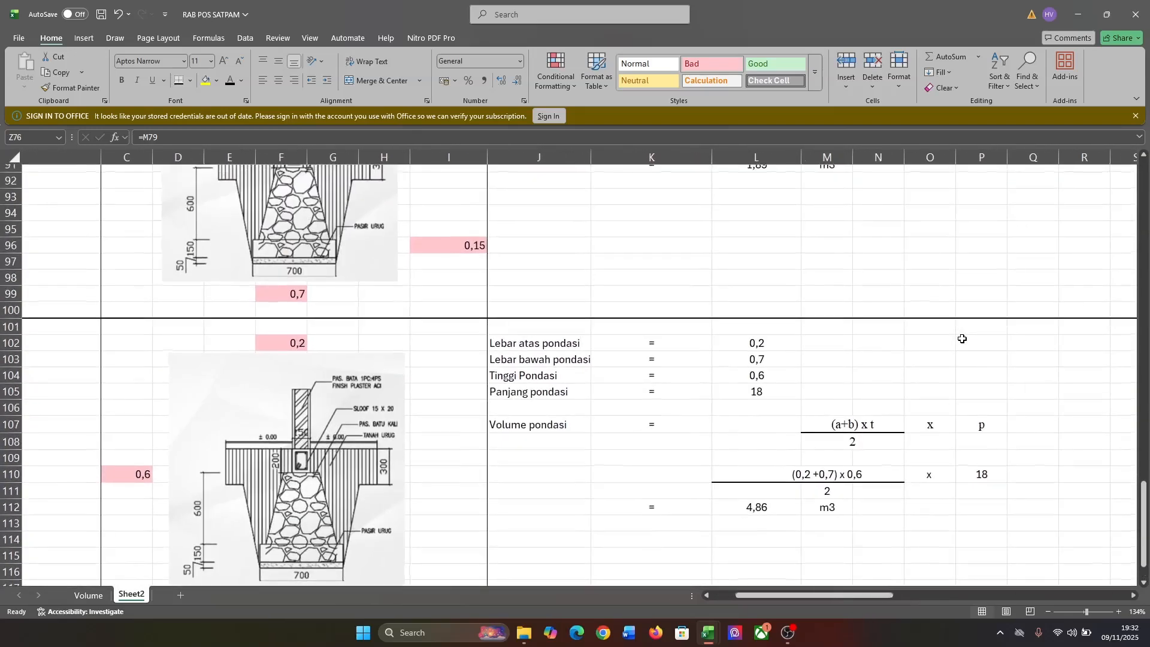
{"action": "left_click", "coordinate": [781, 344]}
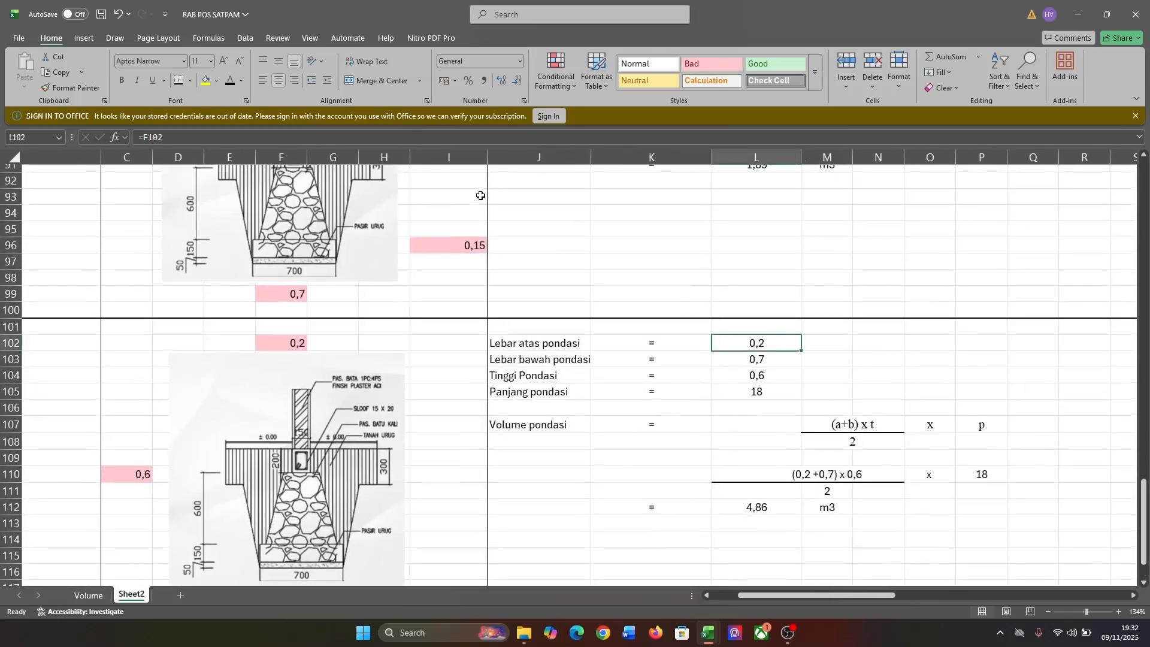
{"action": "scroll", "coordinate": [514, 210], "scroll_direction": "down", "scroll_amount": 1}
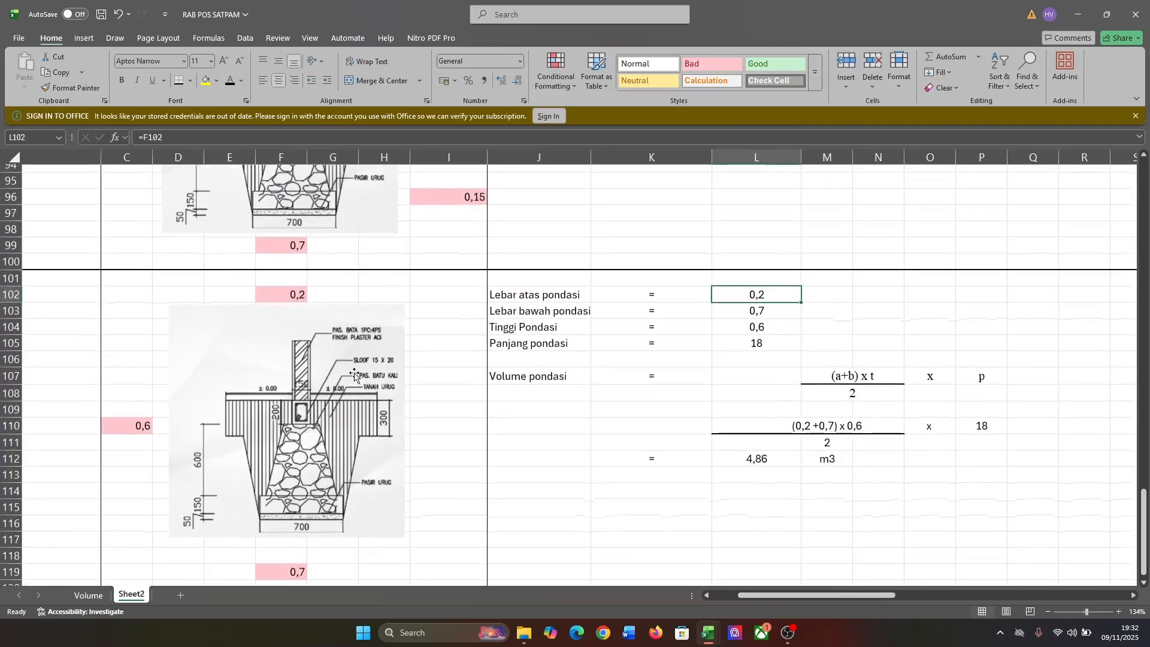
{"action": "left_click", "coordinate": [289, 298]}
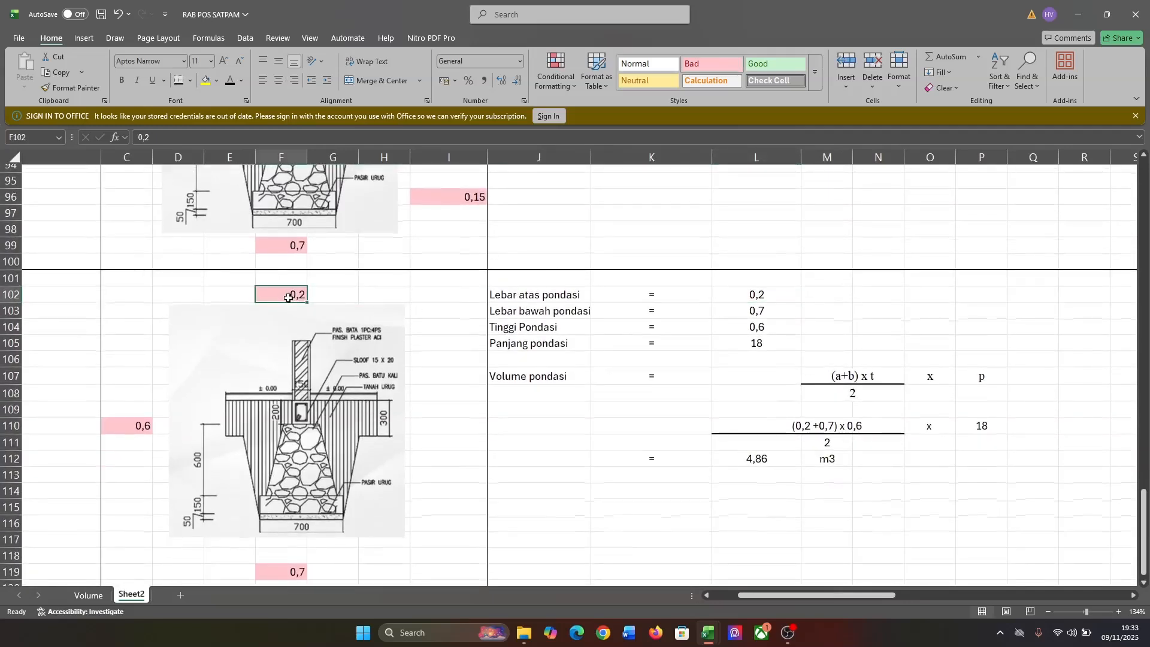
{"action": "key", "text": "BackSpace"}
{"action": "type", "text": "0"}
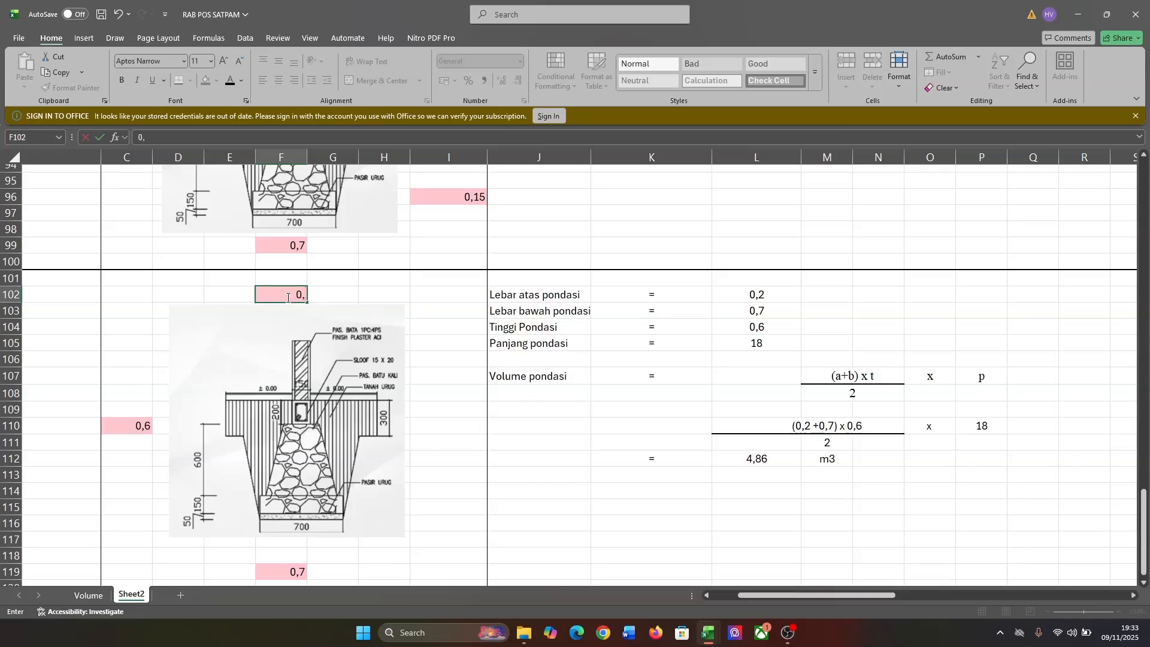
{"action": "key", "text": "Return"}
{"action": "scroll", "coordinate": [825, 491], "scroll_direction": "down", "scroll_amount": 1}
{"action": "scroll", "coordinate": [825, 490], "scroll_direction": "up", "scroll_amount": 1}
{"action": "scroll", "coordinate": [826, 490], "scroll_direction": "left", "scroll_amount": 1}
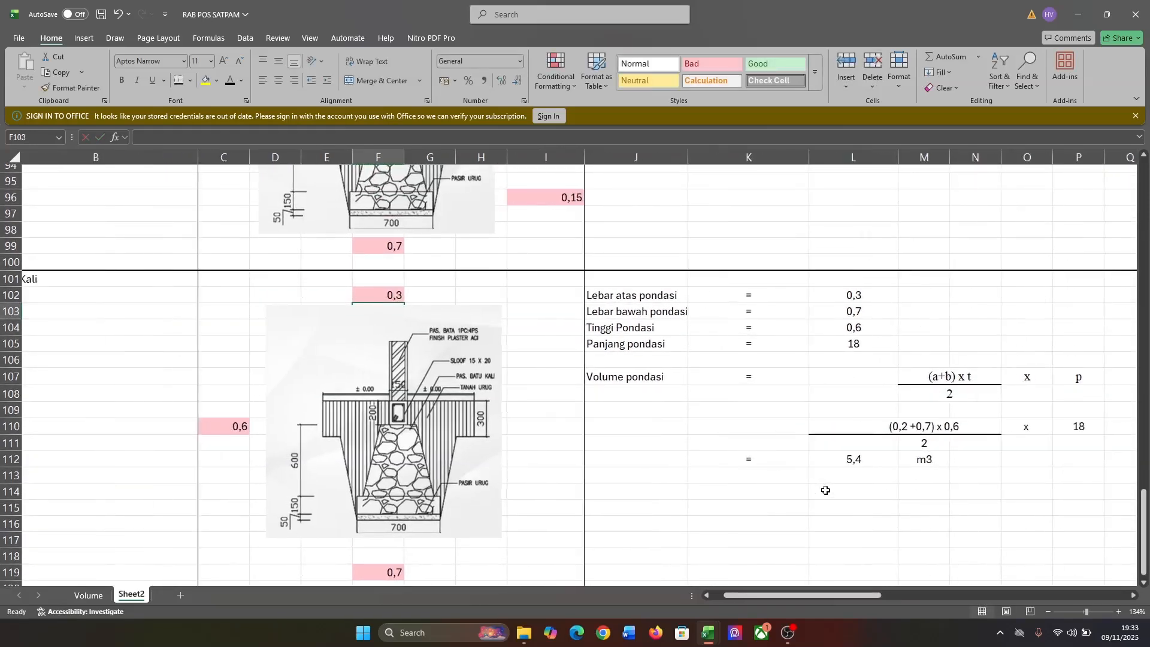
Check the Batu Kali drawing against the foundation's top width, bottom width, height and length in L102:L105
{"action": "scroll", "coordinate": [825, 485], "scroll_direction": "down", "scroll_amount": 1}
{"action": "scroll", "coordinate": [825, 486], "scroll_direction": "left", "scroll_amount": 1}
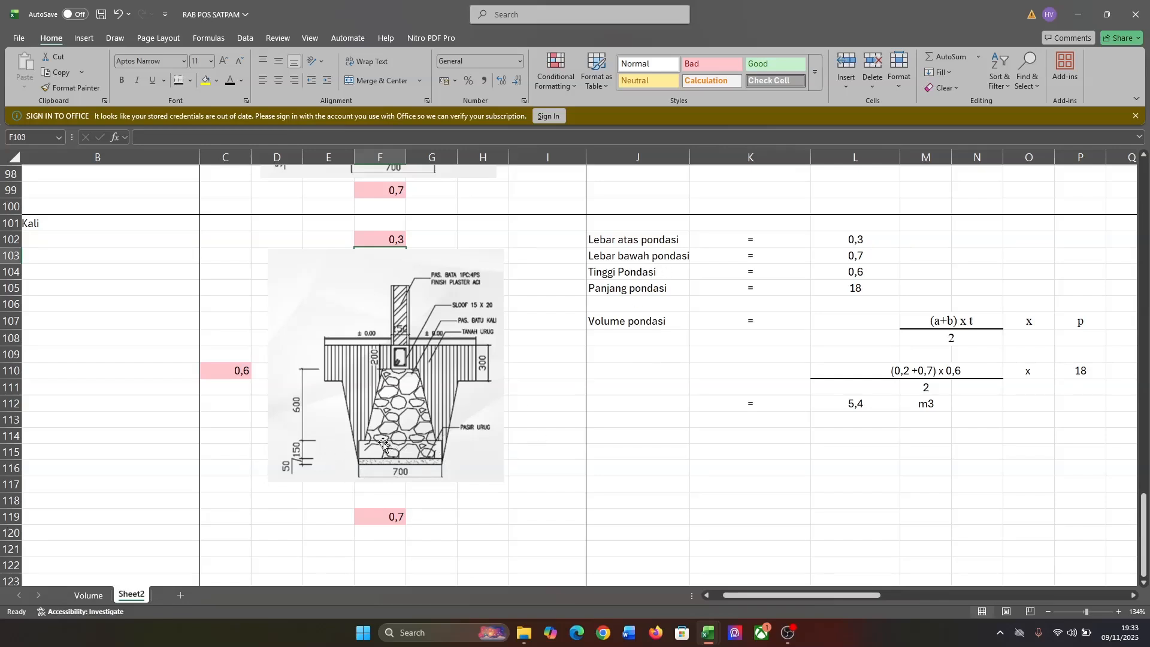
{"action": "left_click", "coordinate": [663, 282]}
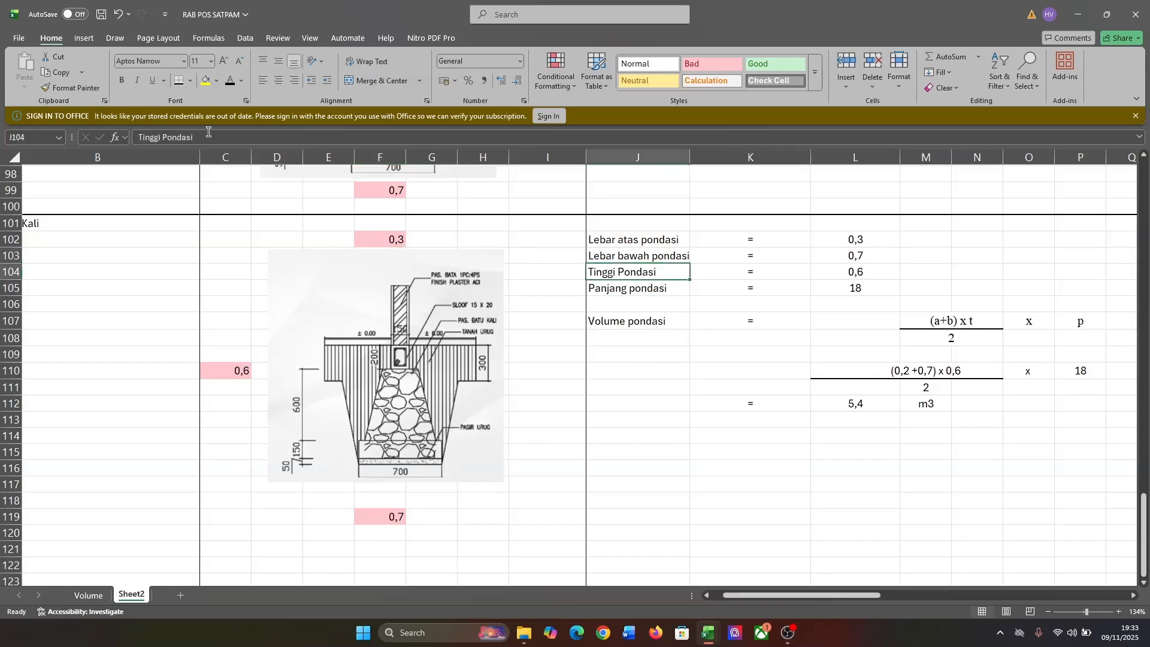
{"action": "left_click", "coordinate": [237, 140]}
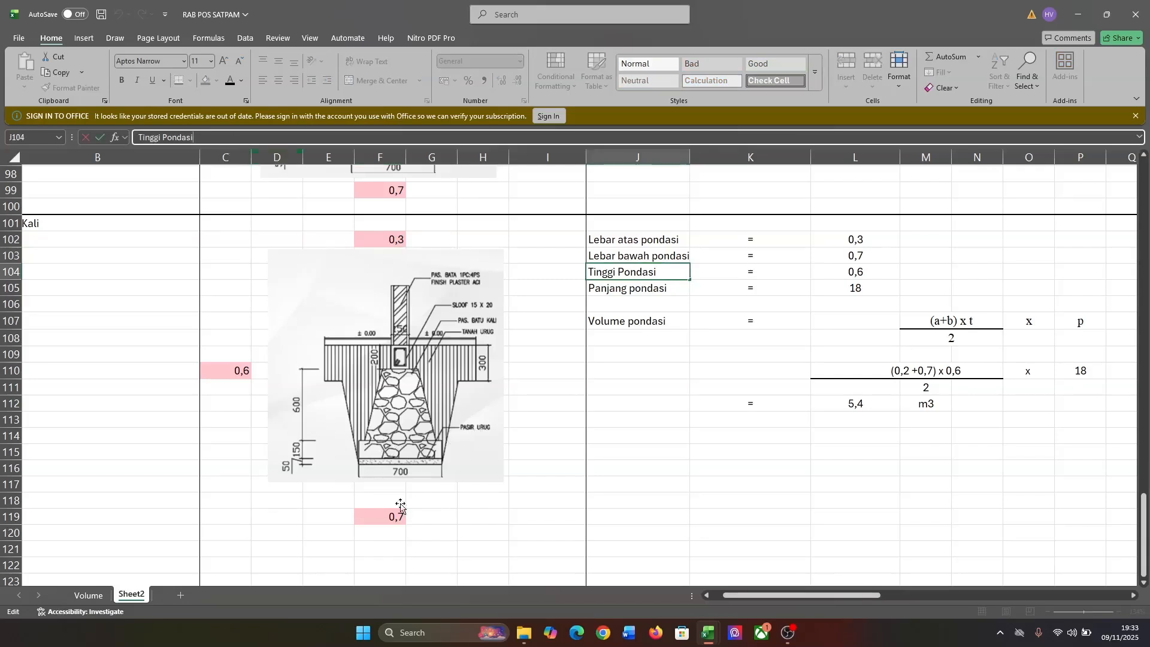
{"action": "left_click", "coordinate": [547, 484]}
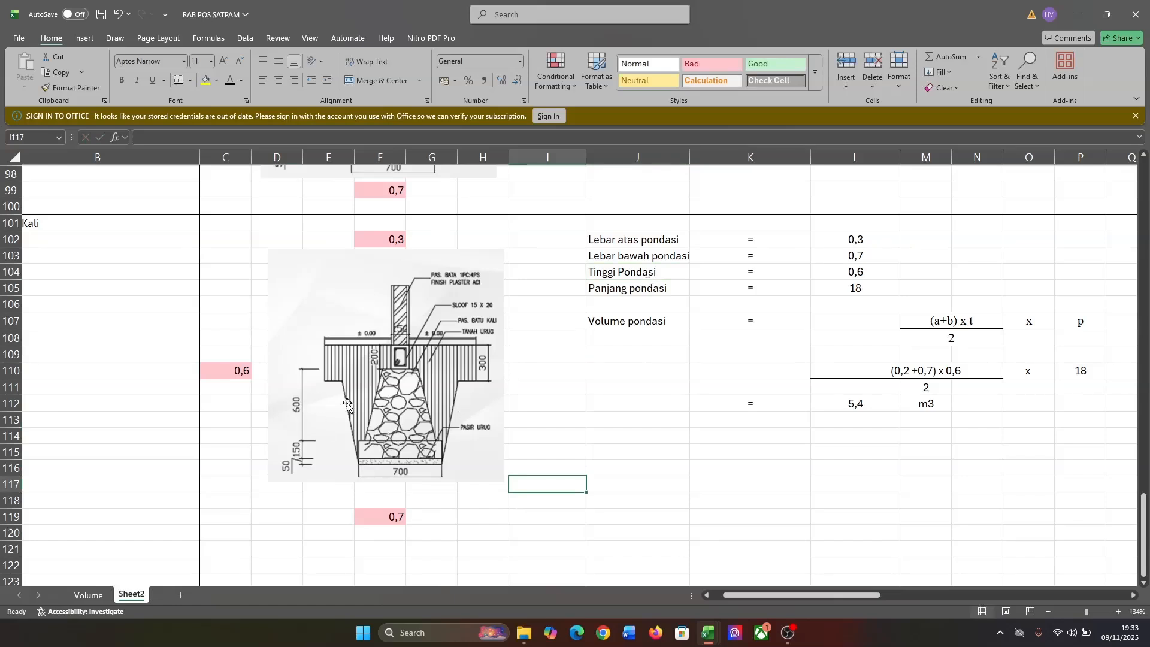
{"action": "scroll", "coordinate": [347, 398], "scroll_direction": "up", "scroll_amount": 10, "text": "ctrl"}
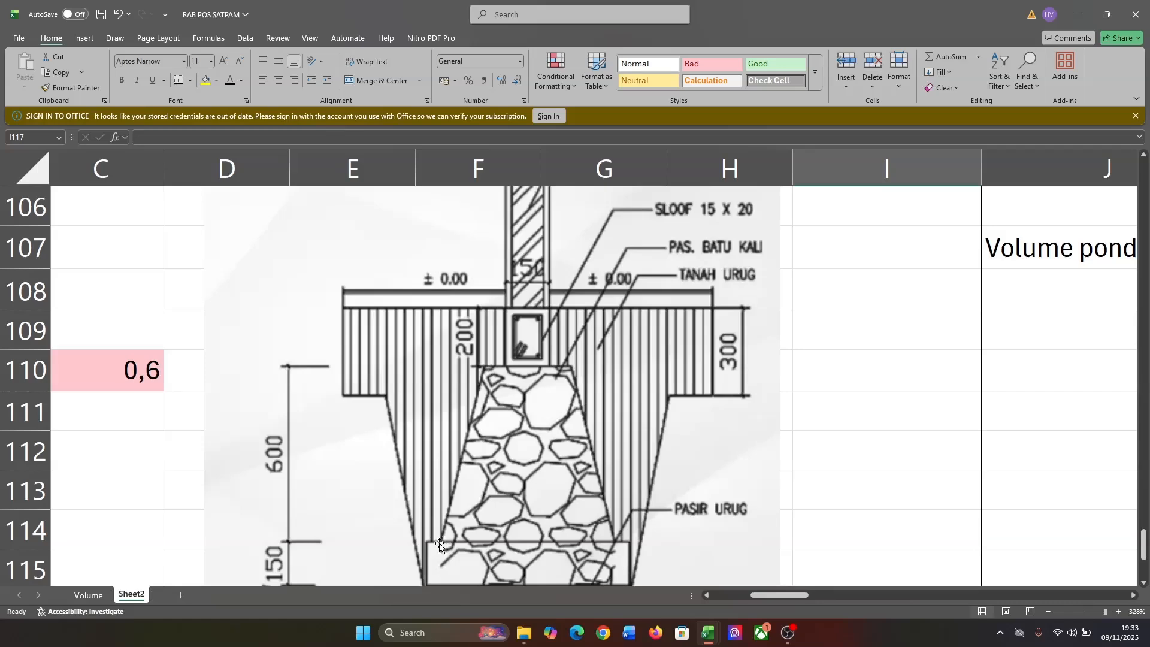
{"action": "scroll", "coordinate": [577, 430], "scroll_direction": "down", "scroll_amount": 10, "text": "ctrl"}
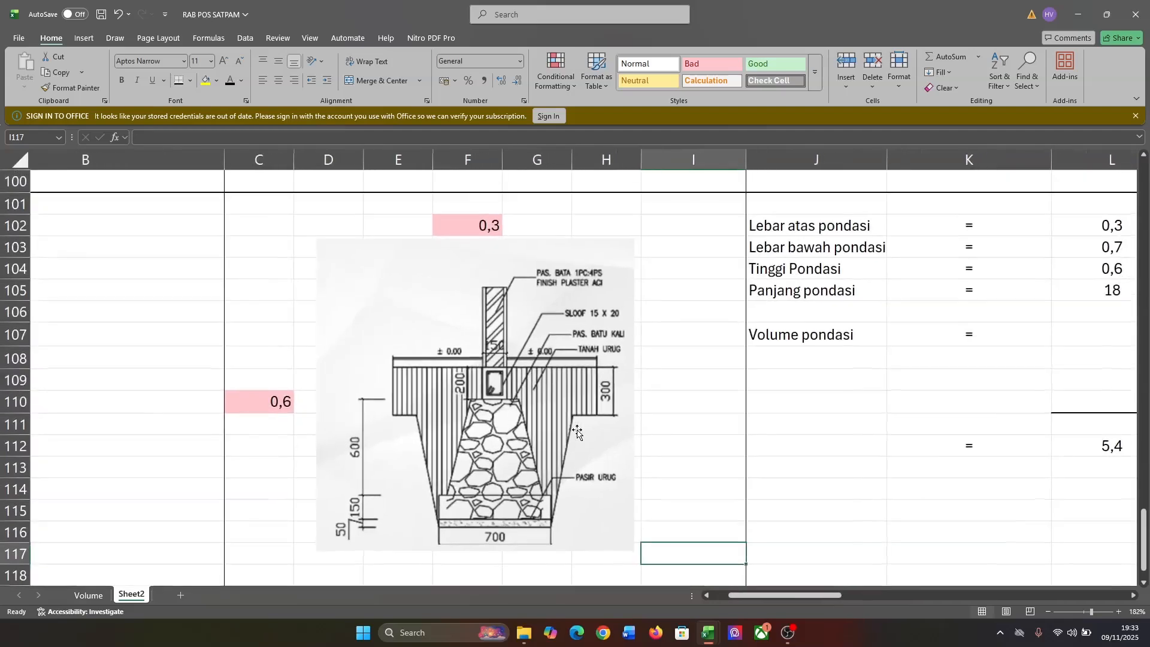
{"action": "scroll", "coordinate": [577, 429], "scroll_direction": "right", "scroll_amount": 6}
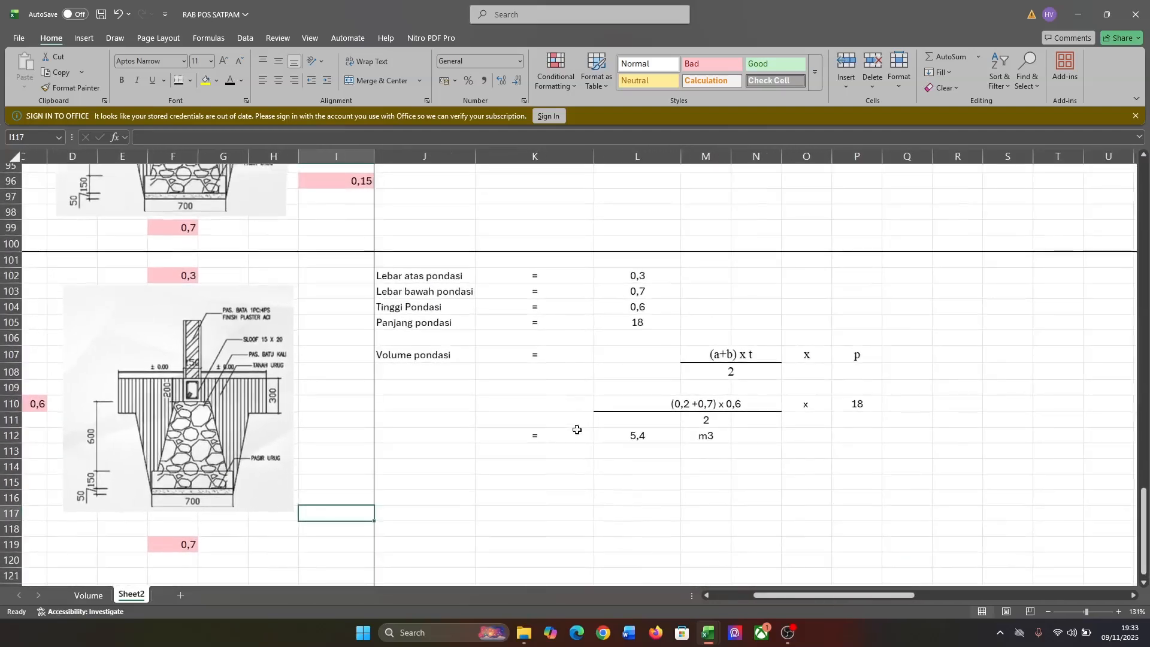
{"action": "scroll", "coordinate": [577, 429], "scroll_direction": "down", "scroll_amount": 1, "text": "ctrl"}
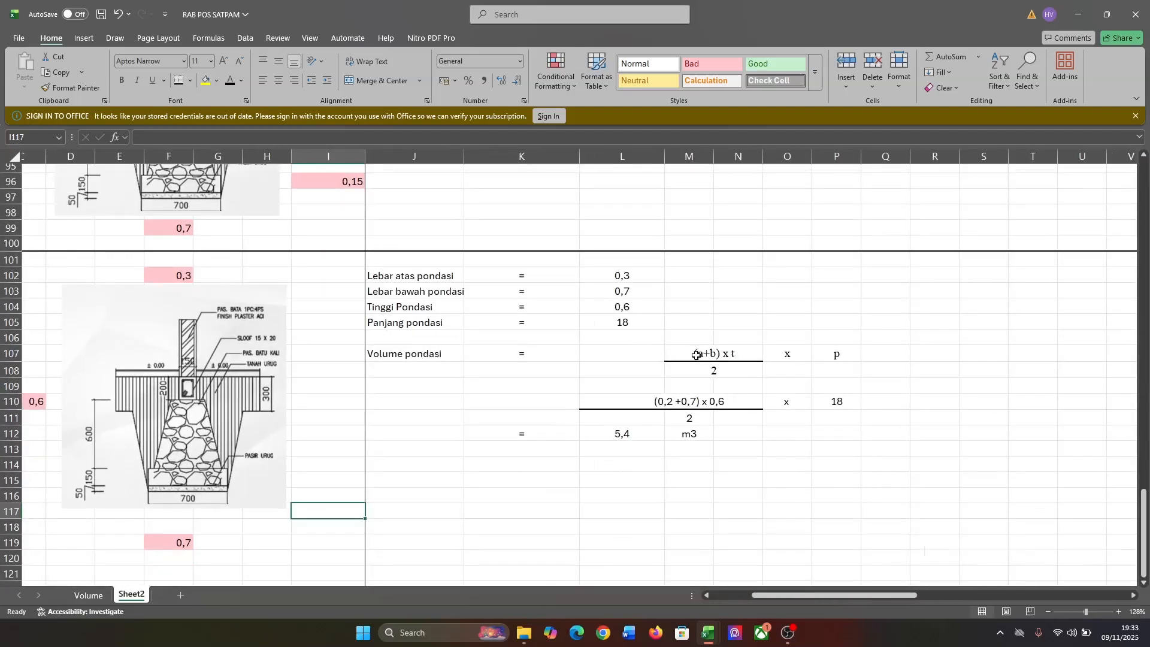
{"action": "left_click", "coordinate": [622, 276]}
{"action": "left_click_drag", "start_coordinate": [641, 284], "coordinate": [643, 292]}
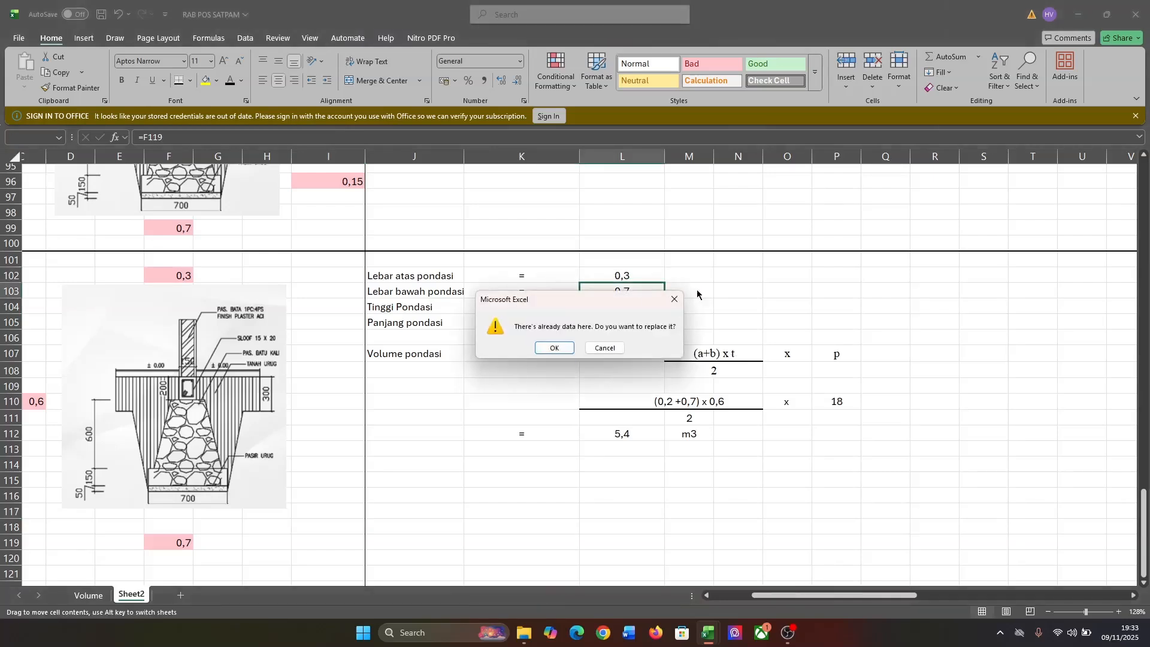
{"action": "left_click", "coordinate": [677, 301]}
{"action": "left_click", "coordinate": [634, 313]}
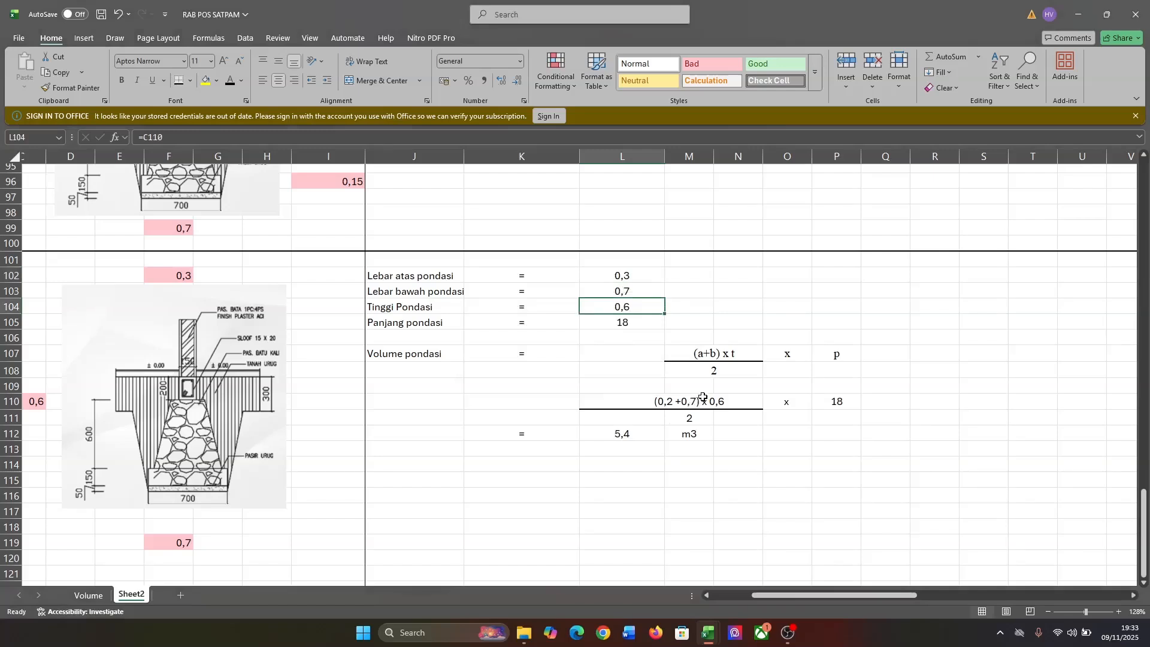
Change the length symbol in P107 of the foundation volume formula to Ppon
{"action": "left_click", "coordinate": [707, 371]}
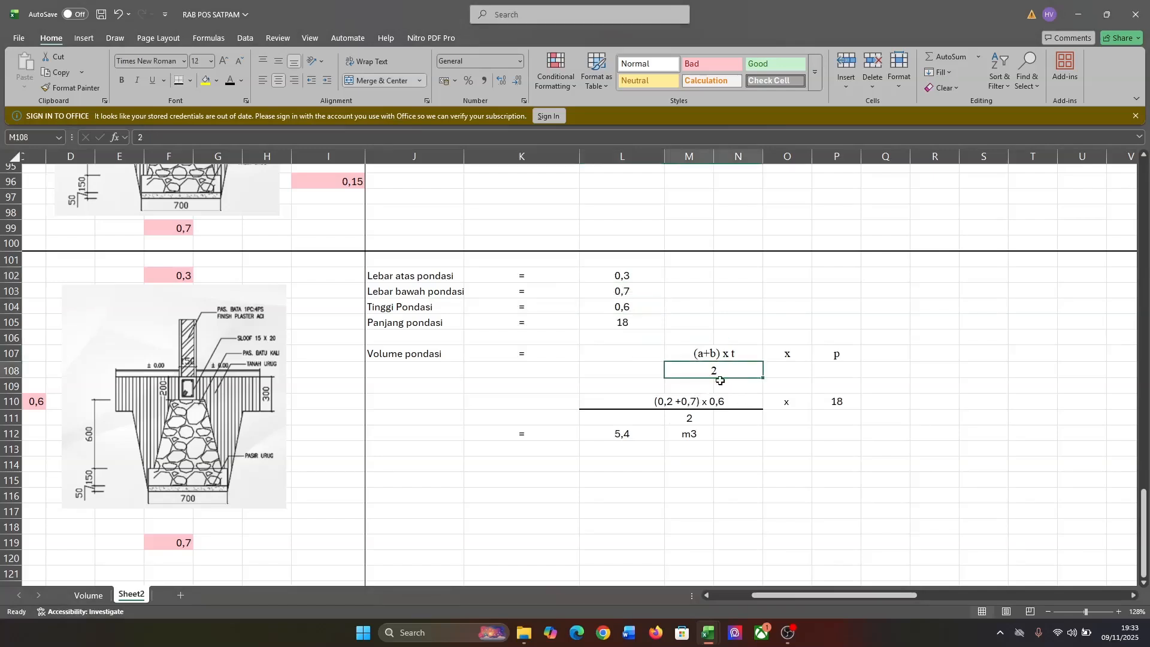
{"action": "left_click", "coordinate": [801, 358]}
{"action": "left_click", "coordinate": [854, 354]}
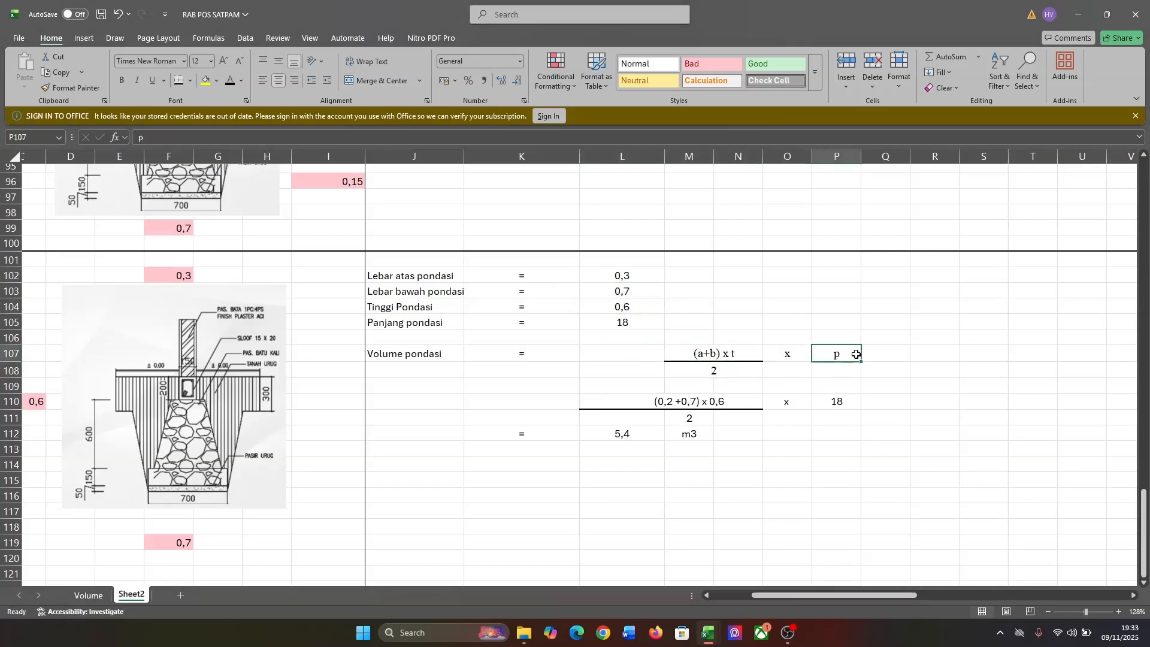
{"action": "left_click", "coordinate": [262, 137]}
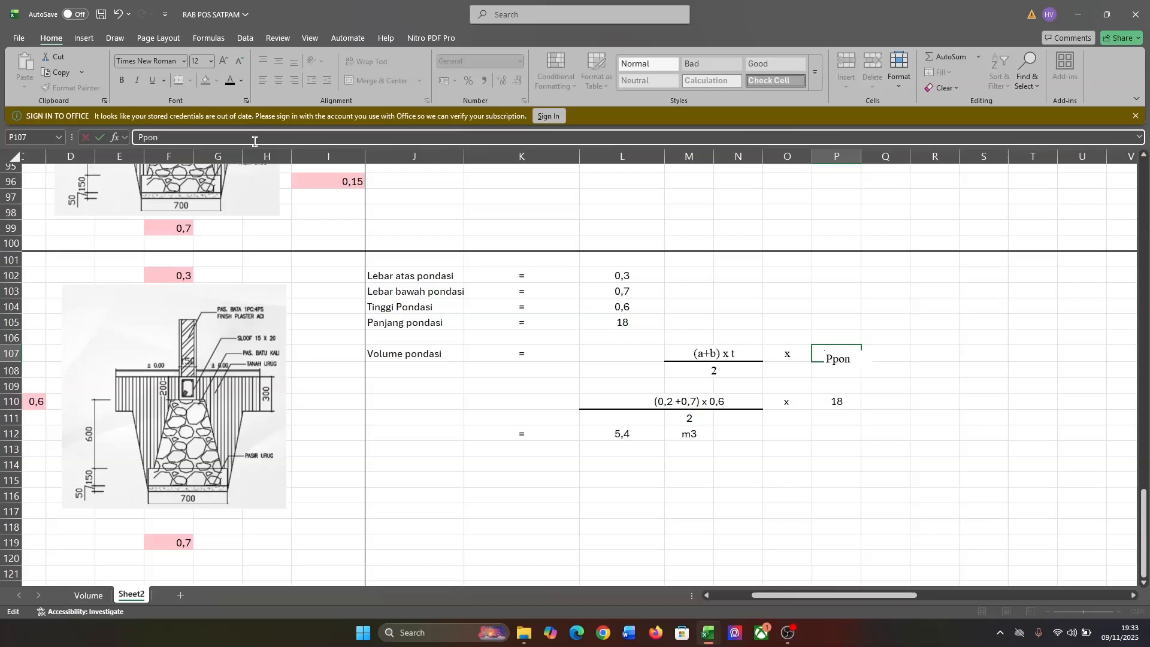
{"action": "key", "text": "Return"}
Examine which dimension cells the Batu Kali volume formula in L112 refers to
{"action": "scroll", "coordinate": [489, 254], "scroll_direction": "down", "scroll_amount": 2}
{"action": "left_click", "coordinate": [632, 345]}
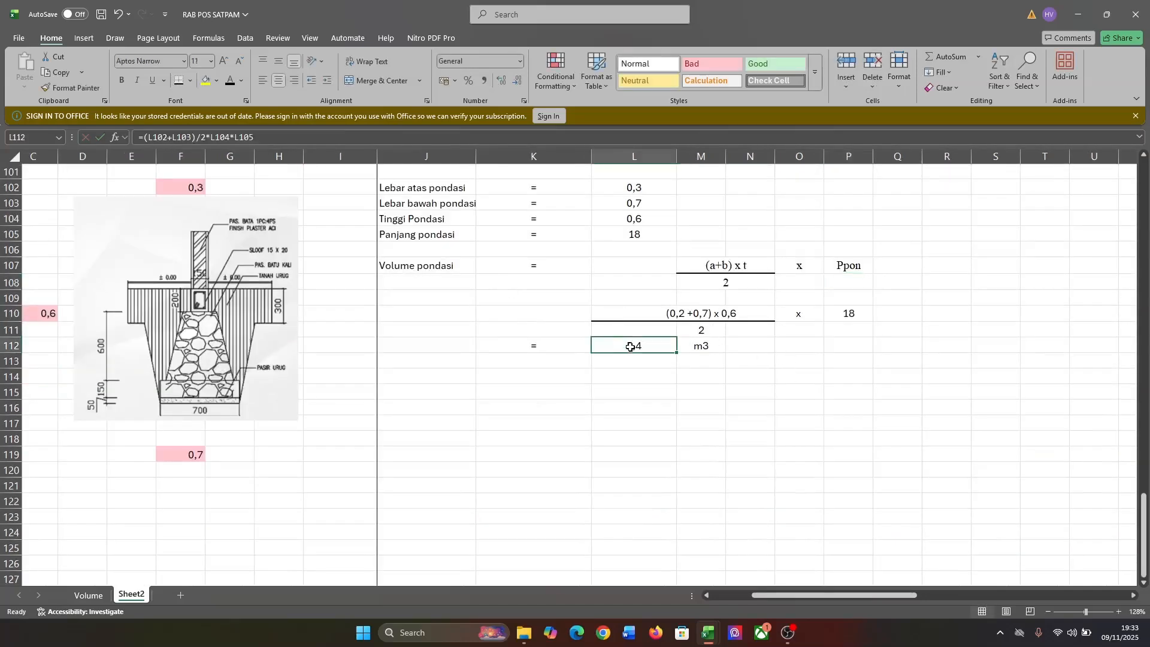
{"action": "left_click", "coordinate": [305, 137]}
{"action": "scroll", "coordinate": [570, 296], "scroll_direction": "up", "scroll_amount": 1}
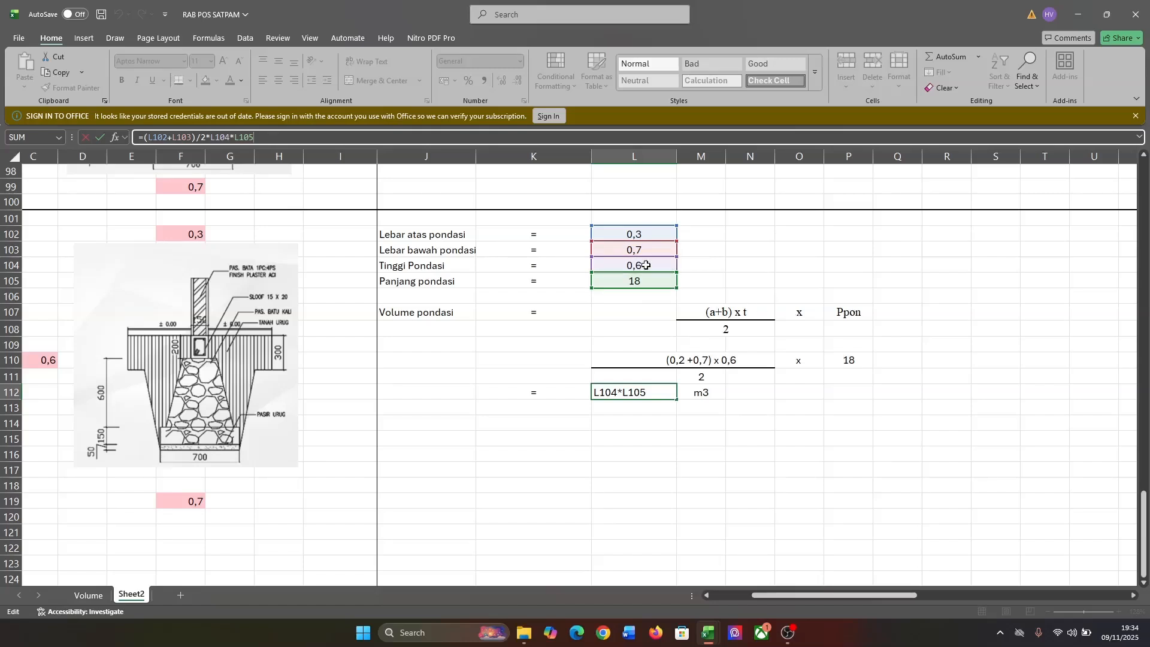
{"action": "left_click", "coordinate": [931, 437]}
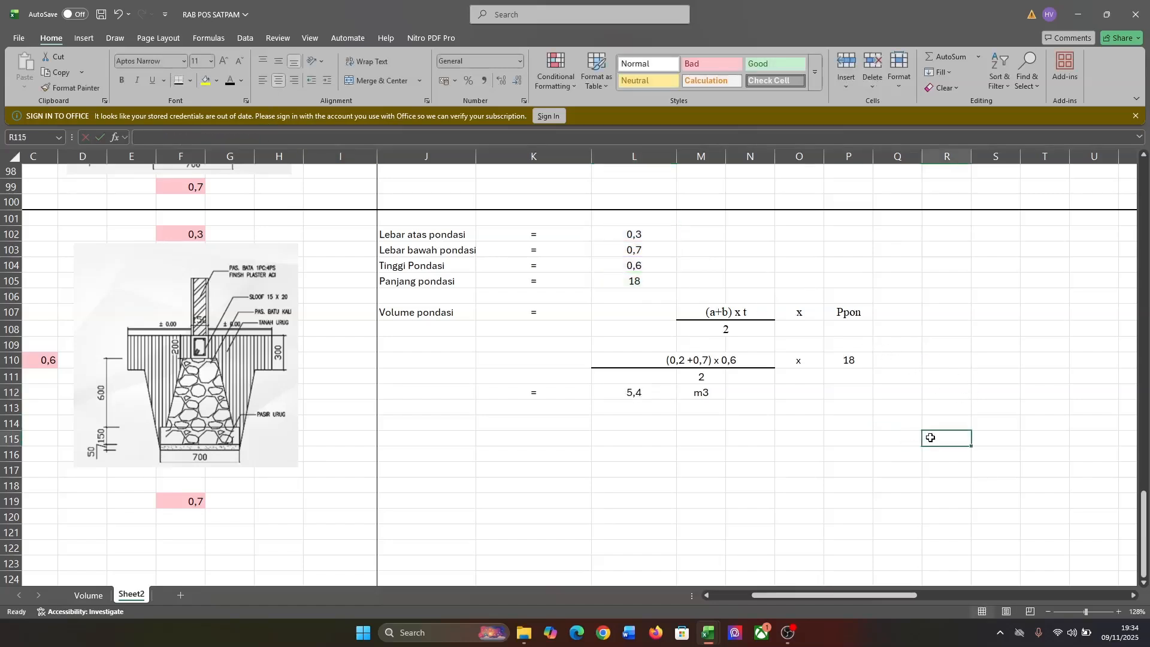
Enter 5,4 as the Batu Kali volume result in Z101 and apply the Bad cell style to it
{"action": "scroll", "coordinate": [695, 421], "scroll_direction": "right", "scroll_amount": 5}
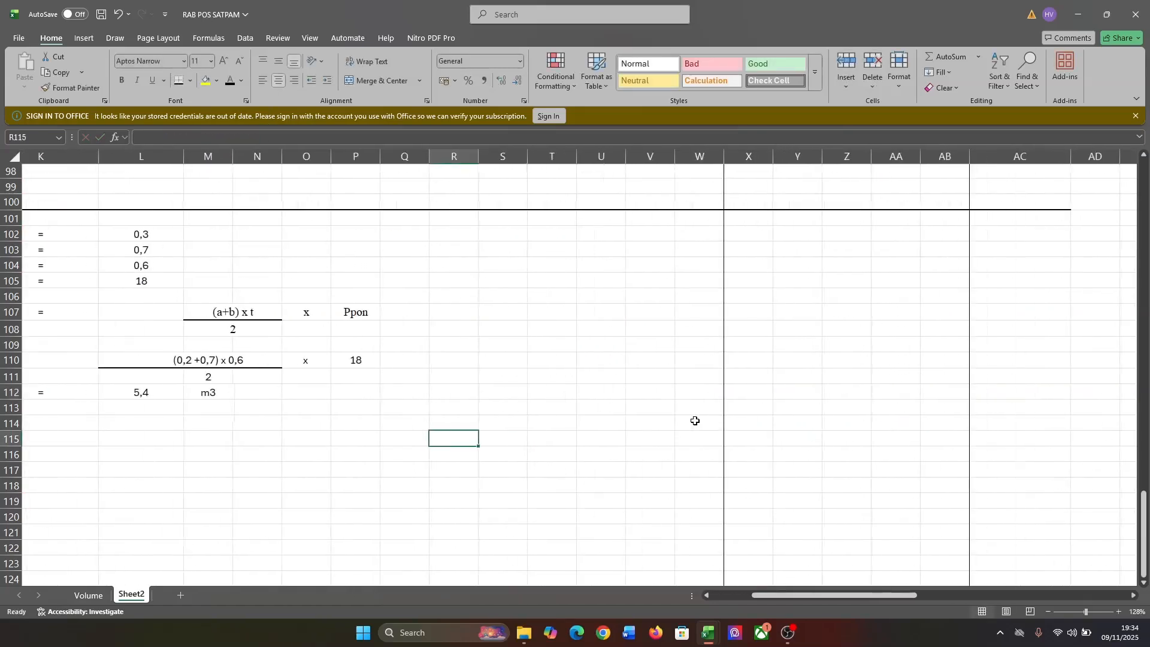
{"action": "scroll", "coordinate": [695, 422], "scroll_direction": "up", "scroll_amount": 5}
{"action": "scroll", "coordinate": [695, 422], "scroll_direction": "down", "scroll_amount": 1}
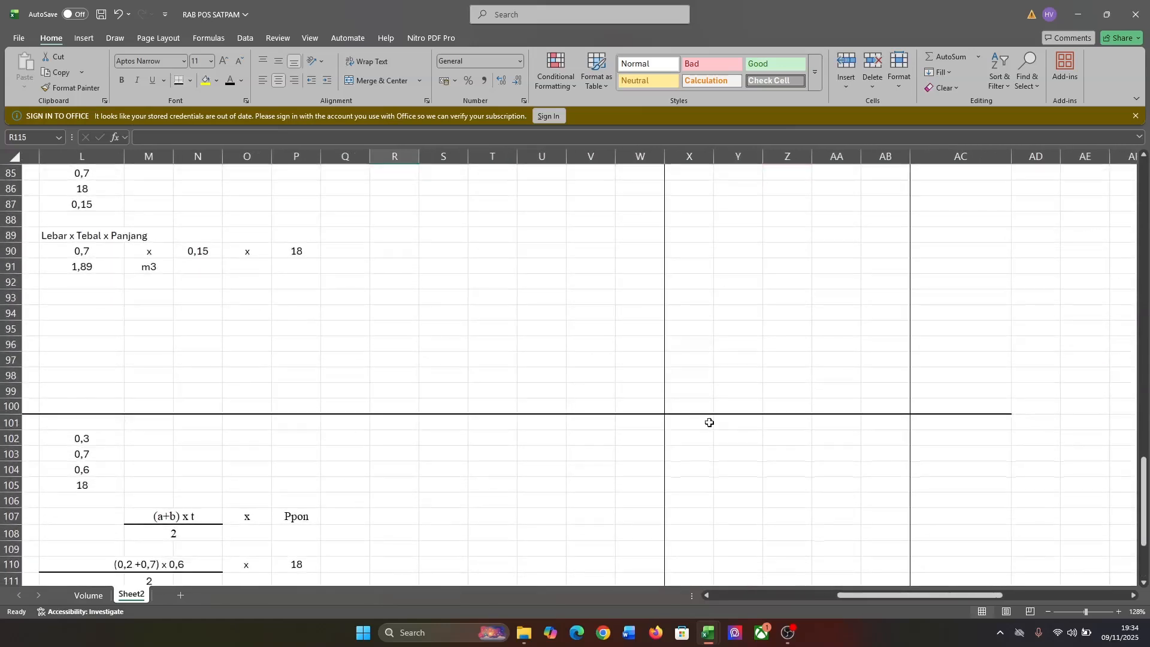
{"action": "left_click", "coordinate": [780, 425]}
{"action": "type", "text": "5"}
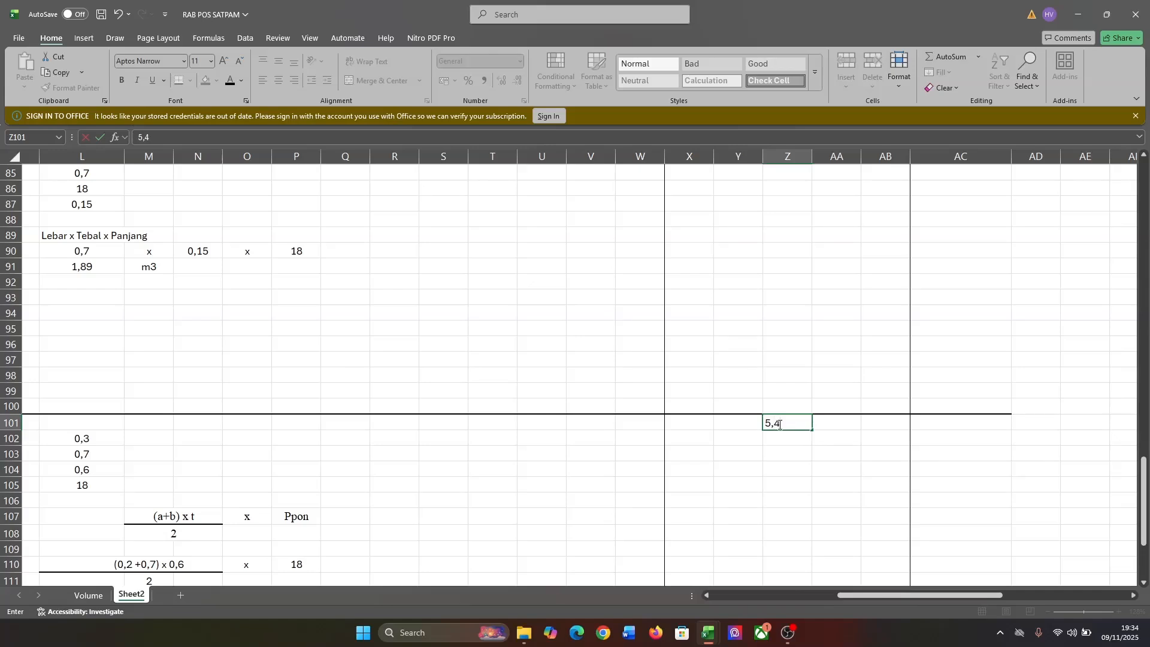
{"action": "type", "text": ",4"}
{"action": "key", "text": "Return"}
{"action": "left_click", "coordinate": [781, 425]}
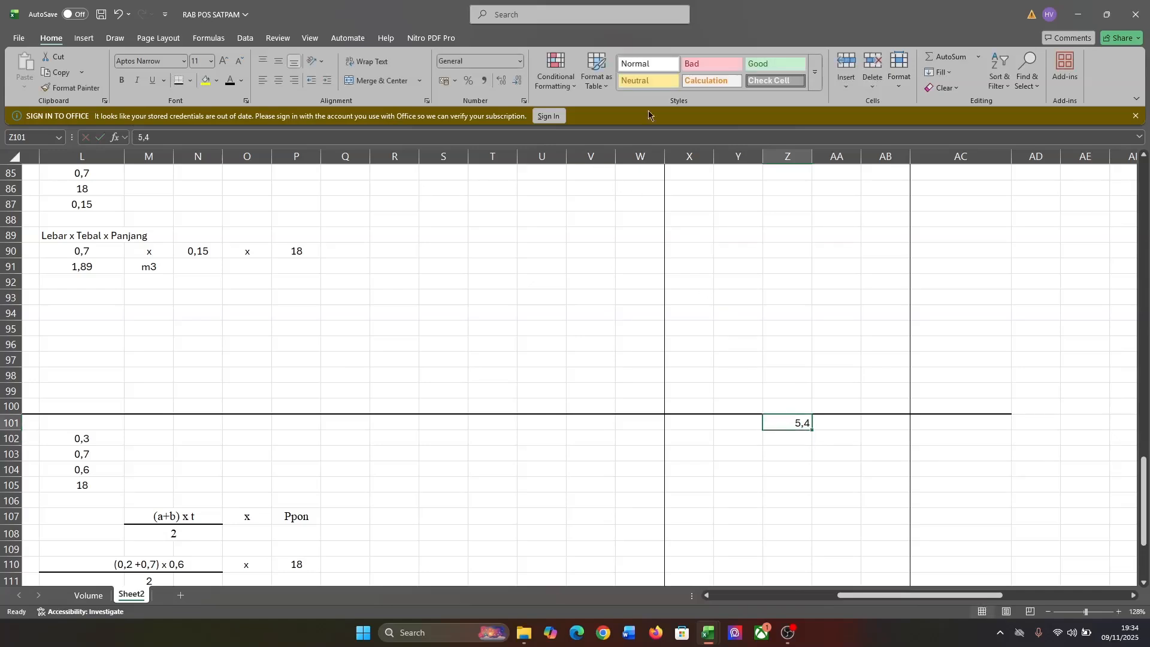
{"action": "left_click", "coordinate": [712, 63]}
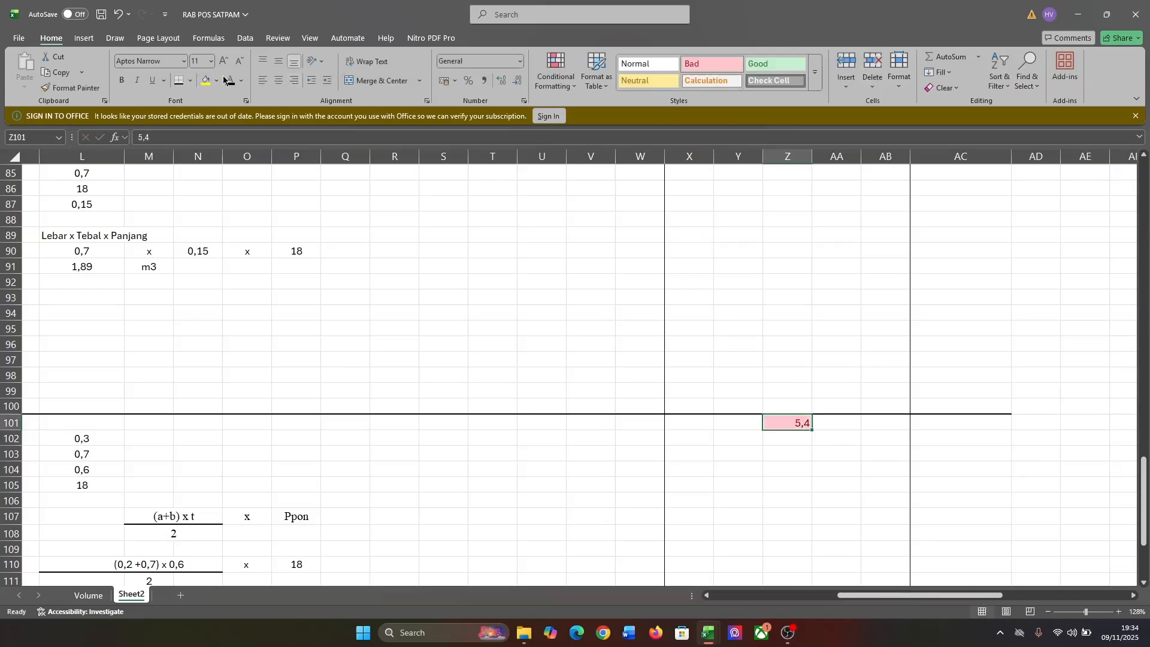
Review the whole volume sheet from the Batu Kali section back up to the first work items
{"action": "scroll", "coordinate": [483, 329], "scroll_direction": "down", "scroll_amount": 1}
{"action": "scroll", "coordinate": [483, 329], "scroll_direction": "down", "scroll_amount": 5, "text": "ctrl"}
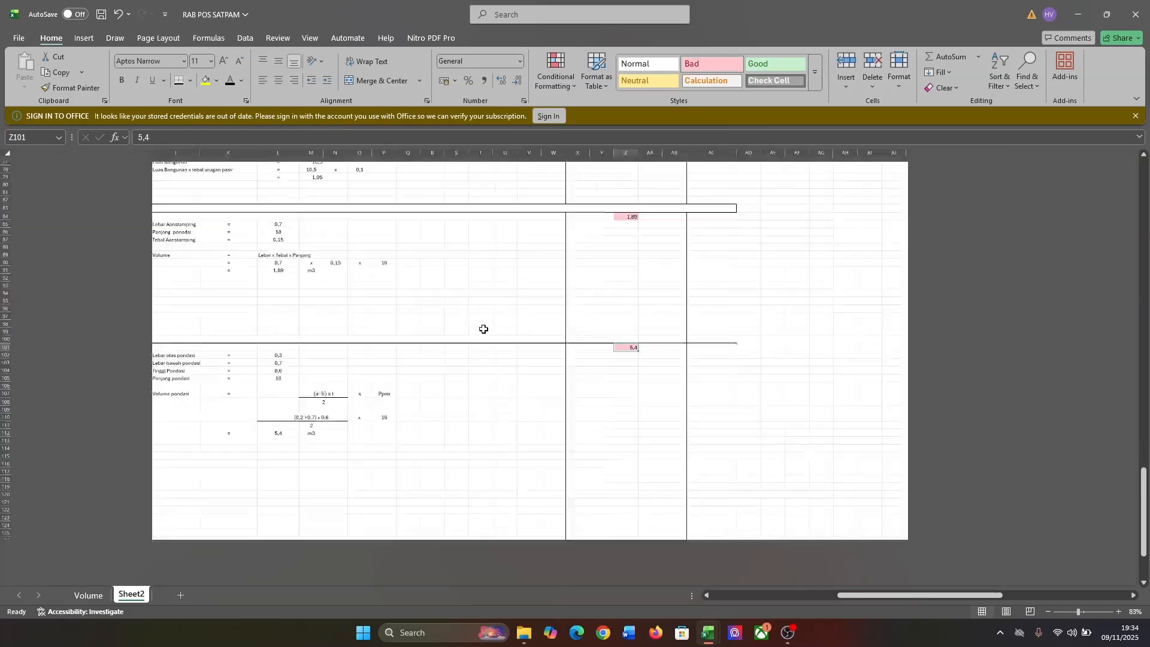
{"action": "scroll", "coordinate": [484, 329], "scroll_direction": "down", "scroll_amount": 10}
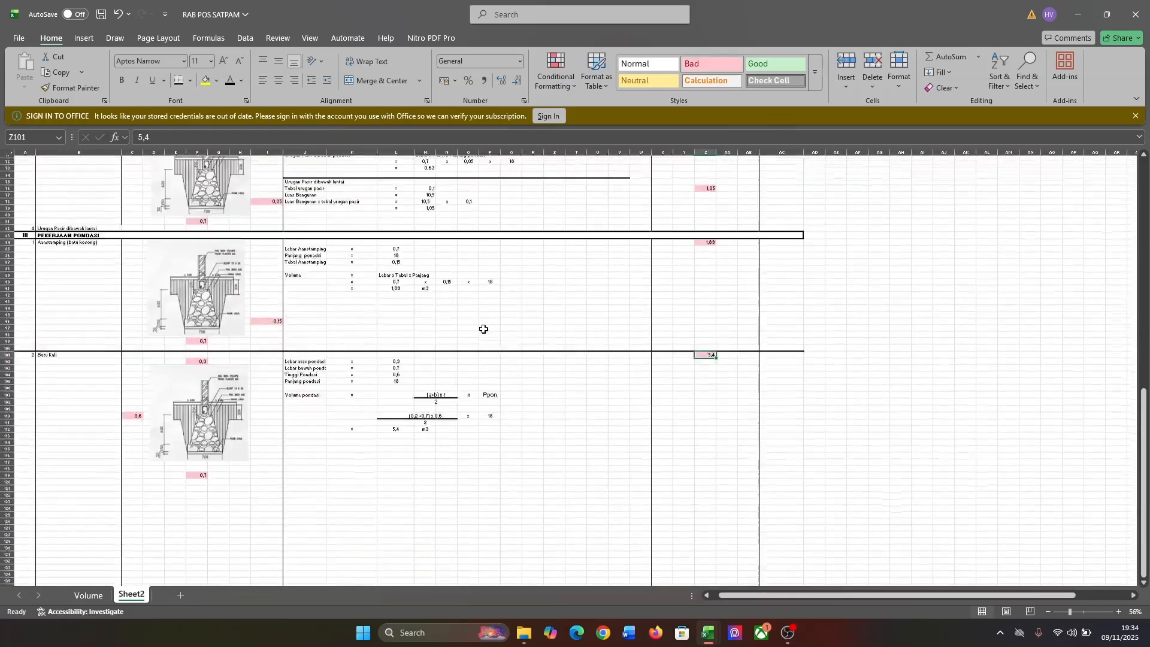
{"action": "scroll", "coordinate": [483, 329], "scroll_direction": "up", "scroll_amount": 15}
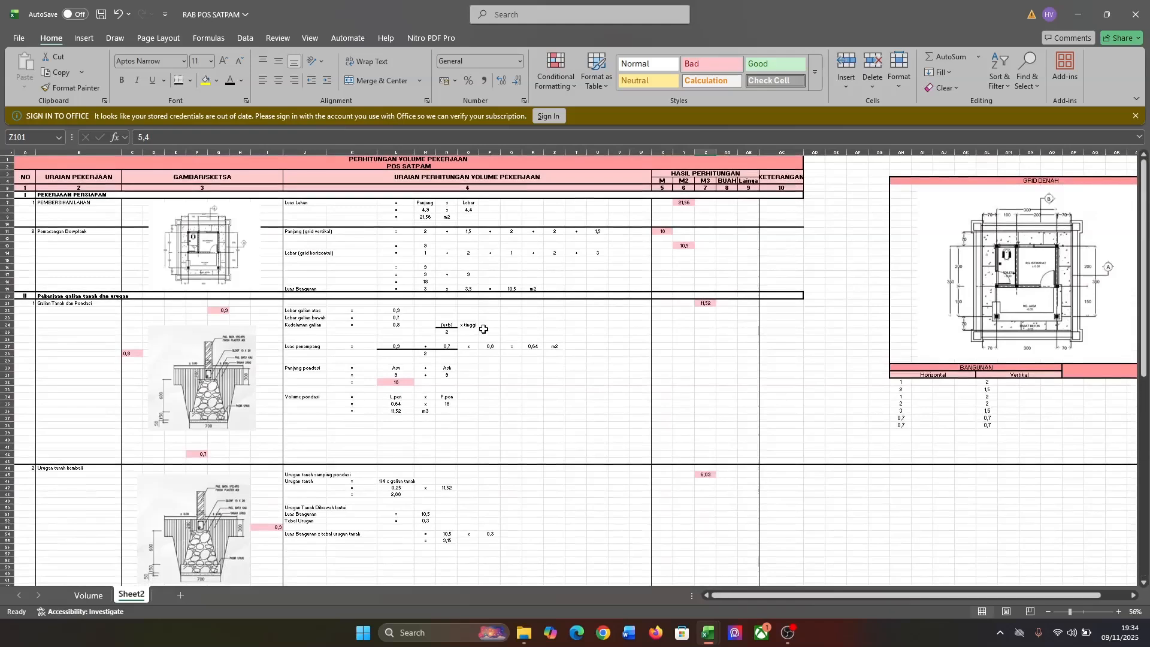